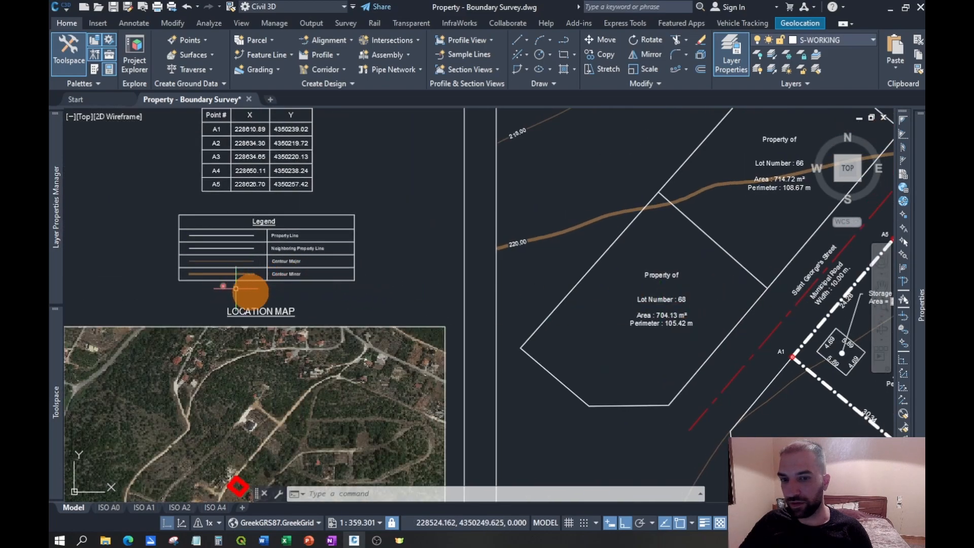
- Examine the legend table against the line types and markers used in the property plan
{"action": "scroll", "coordinate": [217, 285], "scroll_direction": "up", "scroll_amount": 2}
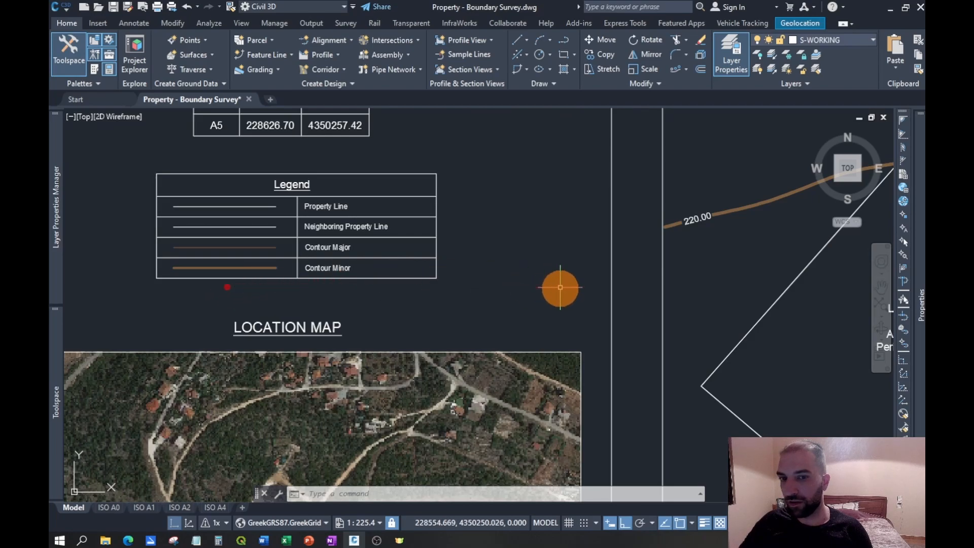
{"action": "scroll", "coordinate": [475, 283], "scroll_direction": "down", "scroll_amount": 2}
{"action": "middle_click_drag", "start_coordinate": [508, 249], "coordinate": [460, 251]}
{"action": "middle_click_drag", "start_coordinate": [593, 248], "coordinate": [552, 248]}
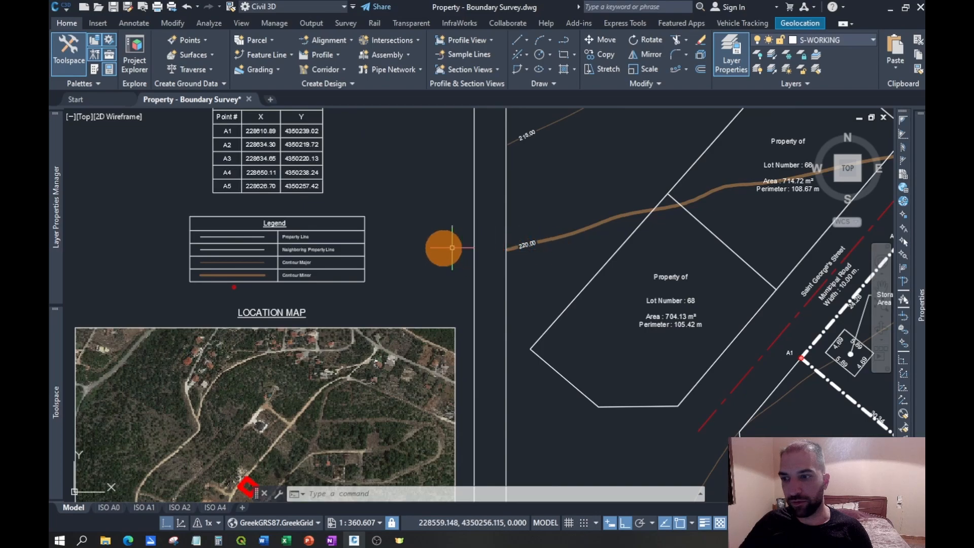
{"action": "middle_click_drag", "start_coordinate": [610, 269], "coordinate": [556, 265]}
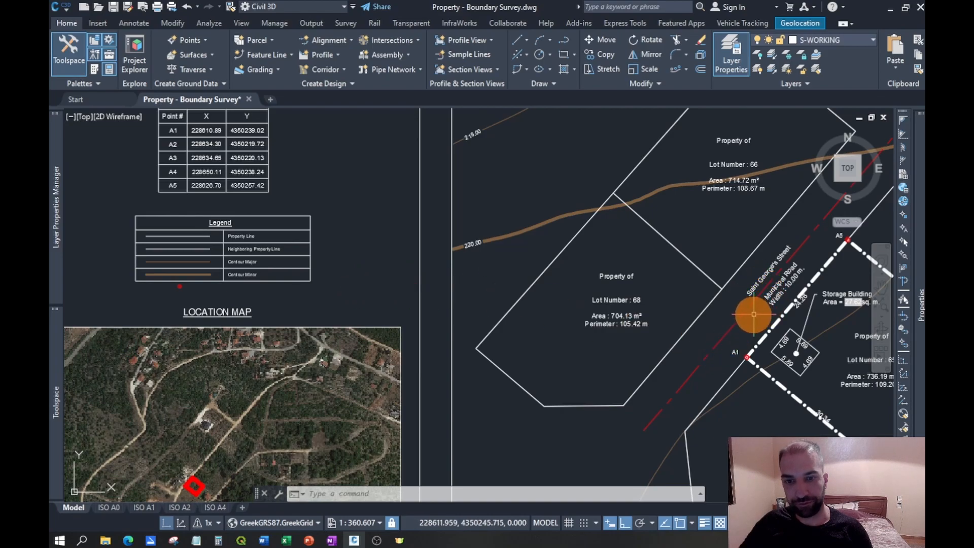
{"action": "middle_click_drag", "start_coordinate": [400, 244], "coordinate": [561, 251]}
{"action": "middle_click_drag", "start_coordinate": [640, 285], "coordinate": [484, 253]}
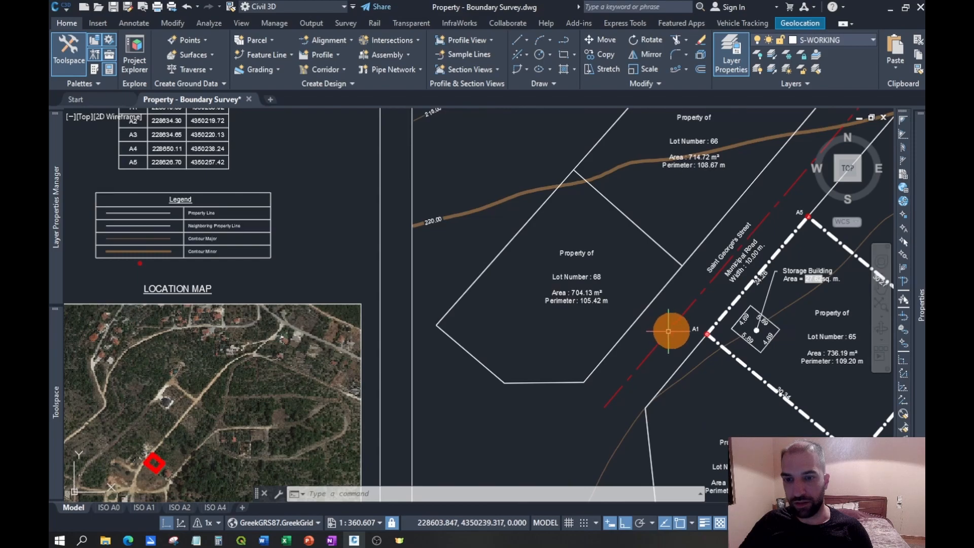
{"action": "middle_click_drag", "start_coordinate": [230, 235], "coordinate": [362, 245]}
- Ungroup the legend table so that its lines and texts can be edited separately
{"action": "scroll", "coordinate": [236, 249], "scroll_direction": "up", "scroll_amount": 4}
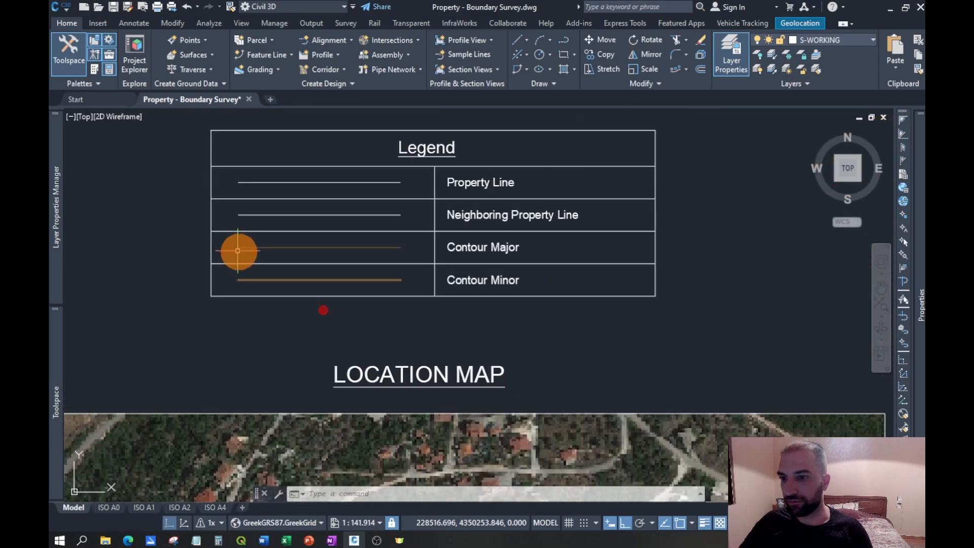
{"action": "left_click", "coordinate": [464, 131]}
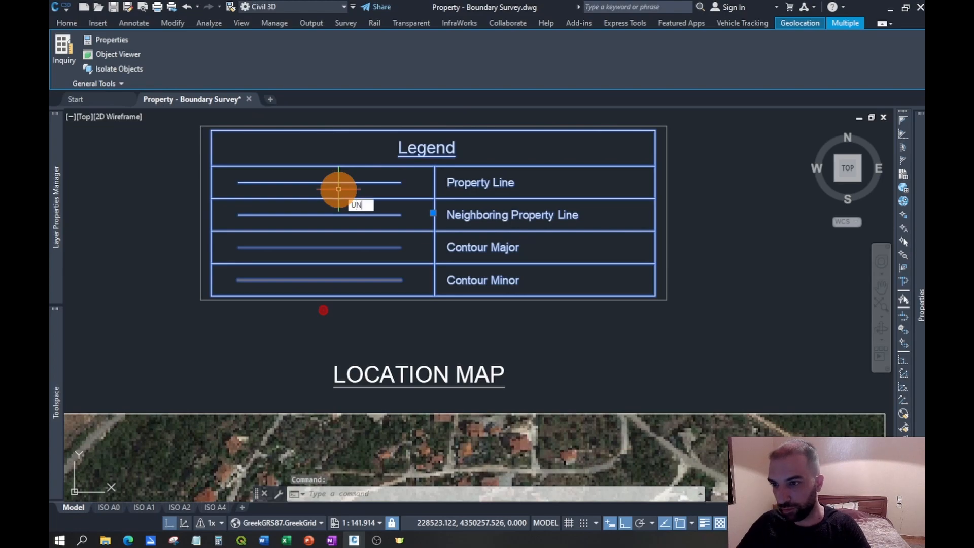
{"action": "key", "text": "Down"}
{"action": "key", "text": "Return"}
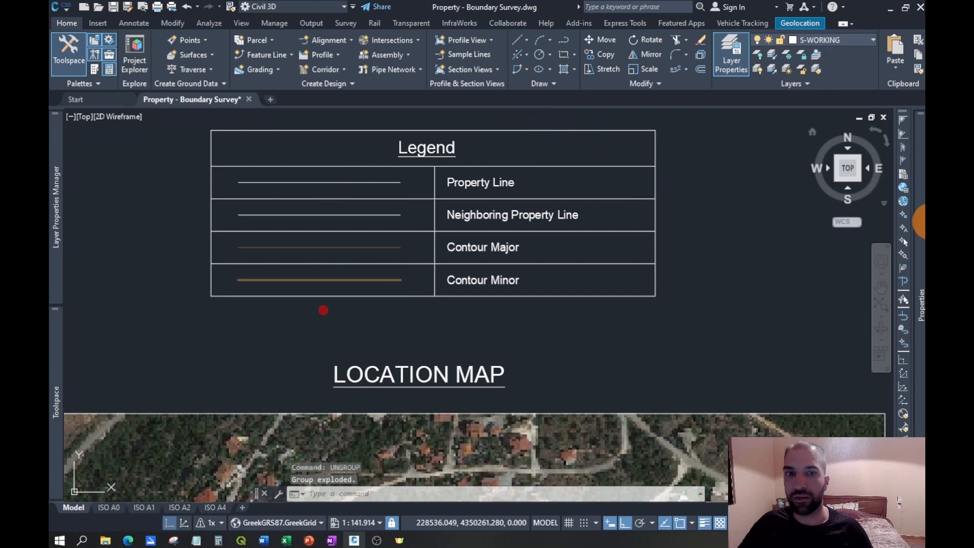
- Set the current color to Red and draw a polyline along the legend table's bottom edge
{"action": "mouse_move", "coordinate": [919, 231]}
{"action": "left_click", "coordinate": [817, 155]}
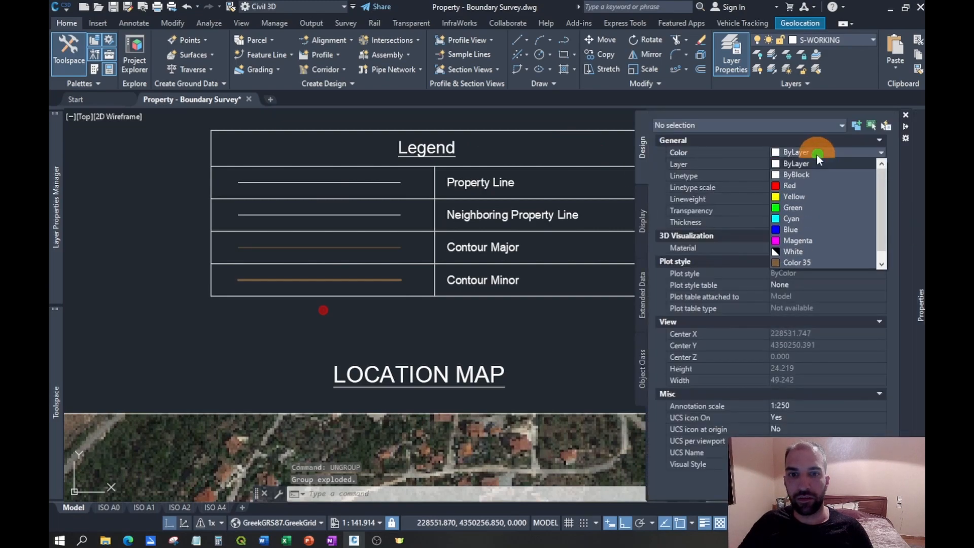
{"action": "left_click", "coordinate": [800, 184]}
{"action": "left_click", "coordinate": [566, 39]}
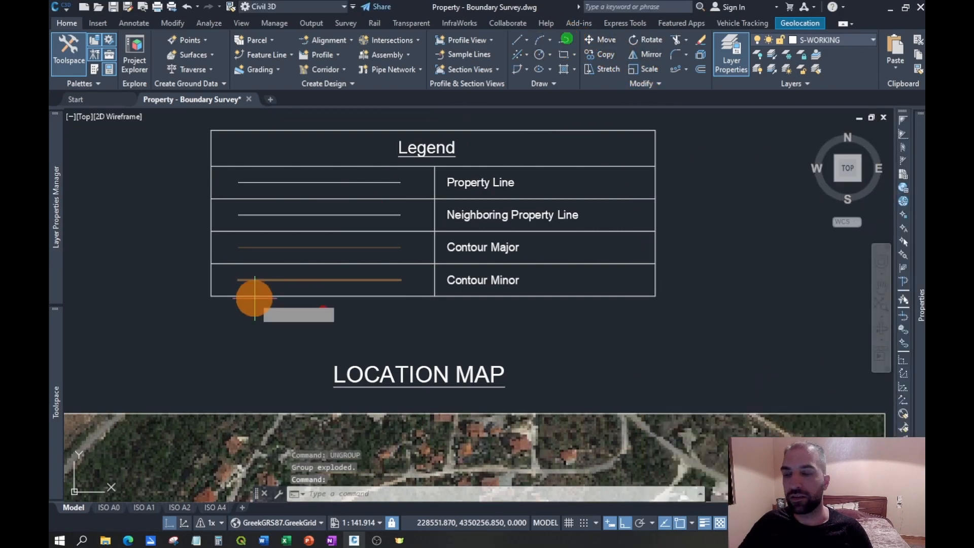
{"action": "left_click", "coordinate": [213, 298]}
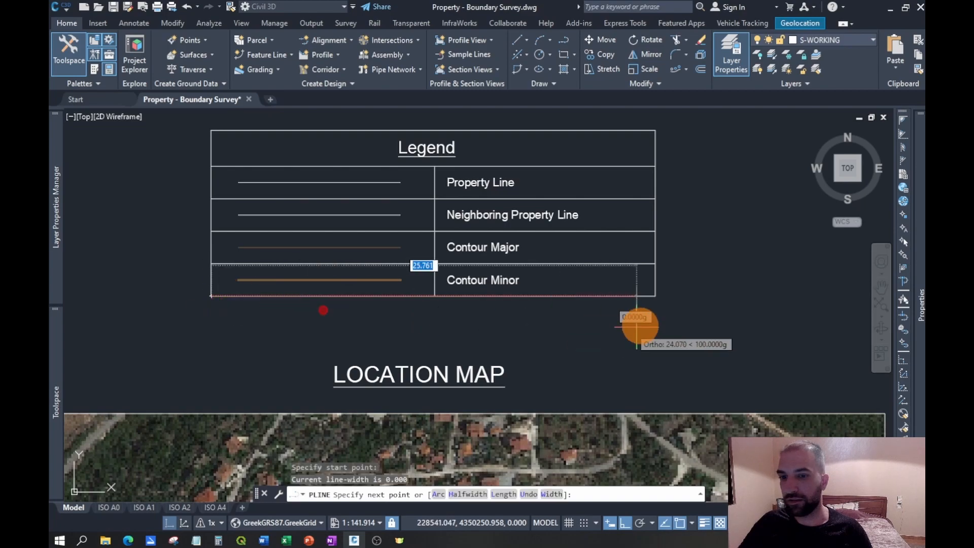
{"action": "left_click", "coordinate": [654, 297]}
{"action": "key", "text": "Escape"}
- Offset the red polyline downward twice at a distance of 2 to form two extra legend rows
{"action": "left_click", "coordinate": [391, 296]}
{"action": "left_click", "coordinate": [435, 336]}
{"action": "type", "text": "O"}
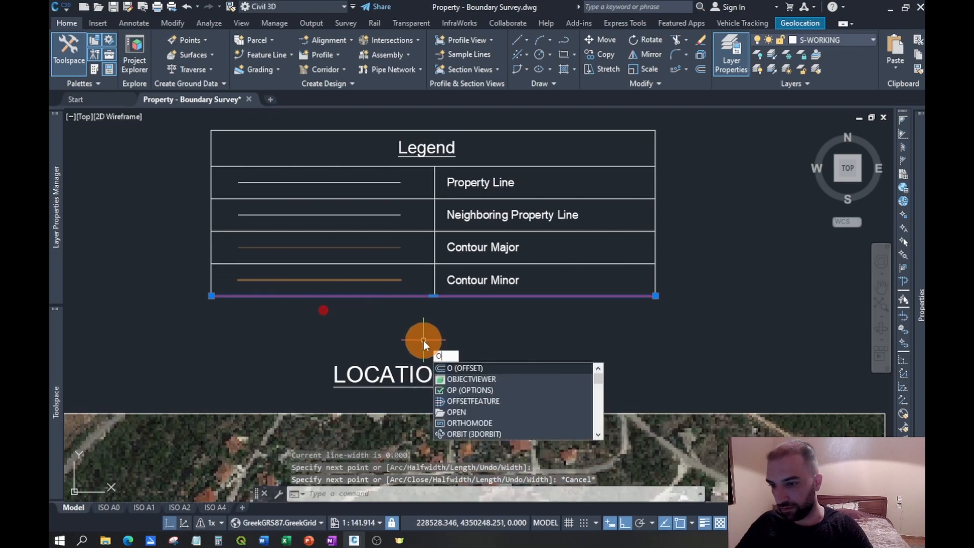
{"action": "key", "text": "Return"}
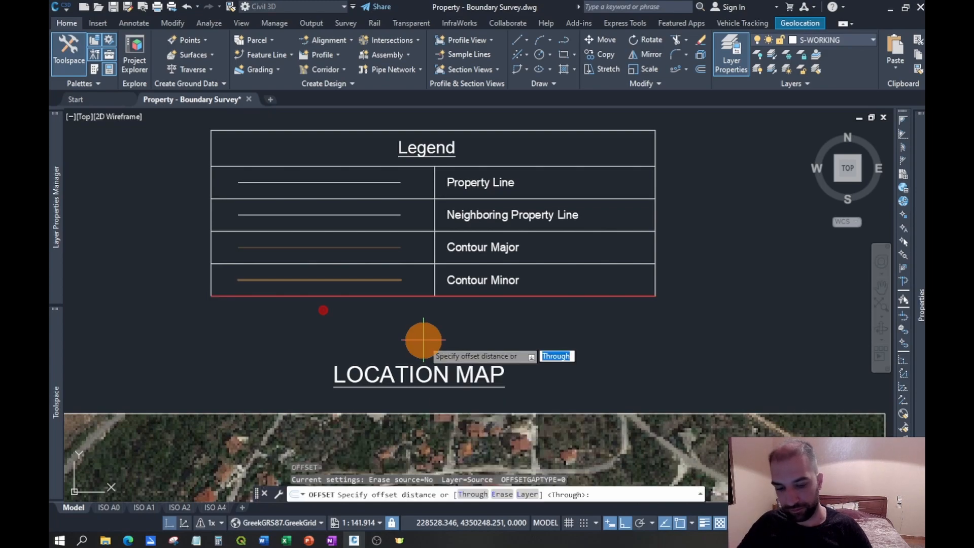
{"action": "type", "text": "2"}
{"action": "key", "text": "Return"}
{"action": "left_click", "coordinate": [425, 335]}
{"action": "left_click", "coordinate": [438, 329]}
{"action": "left_click", "coordinate": [408, 348]}
{"action": "key", "text": "Escape"}
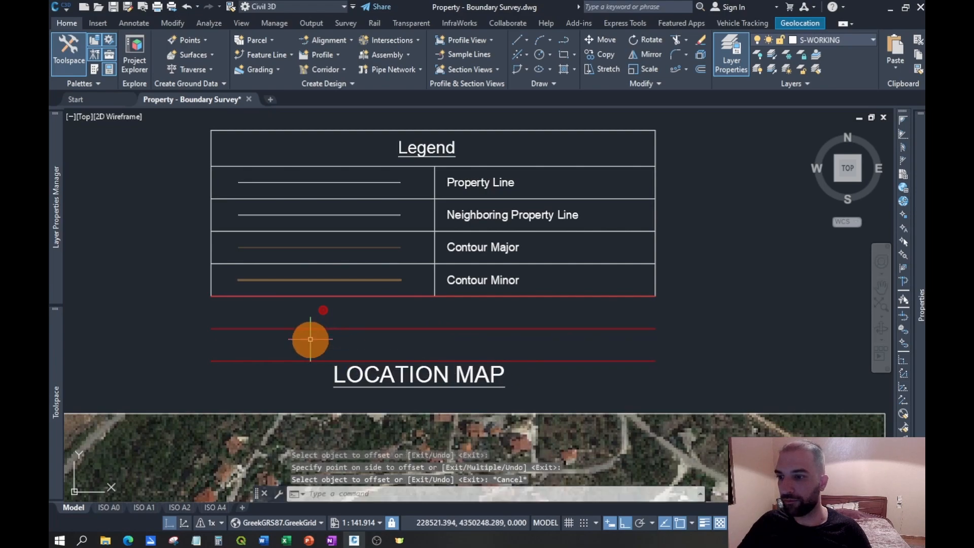
- Reset the current object color to ByLayer with nothing selected
{"action": "mouse_move", "coordinate": [921, 305]}
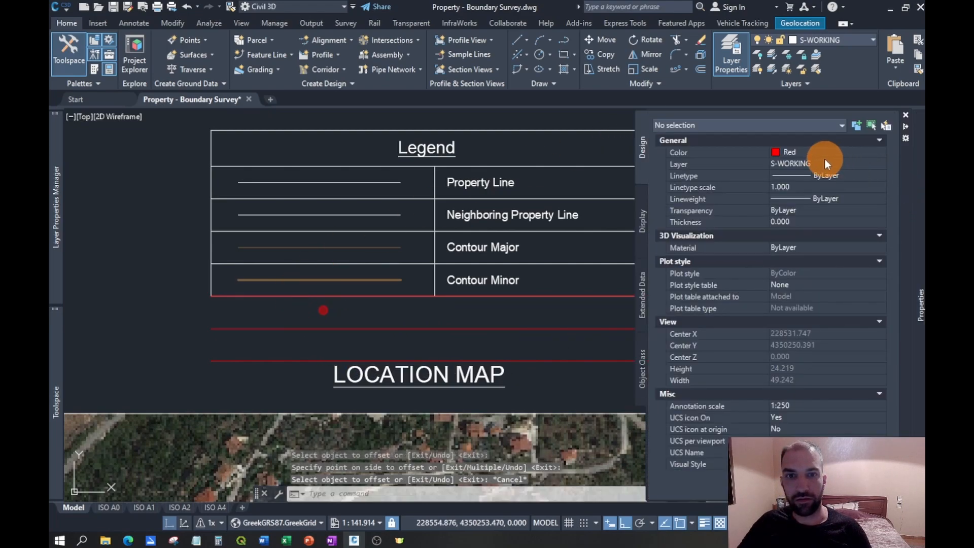
{"action": "left_click", "coordinate": [820, 155]}
{"action": "left_click", "coordinate": [819, 155]}
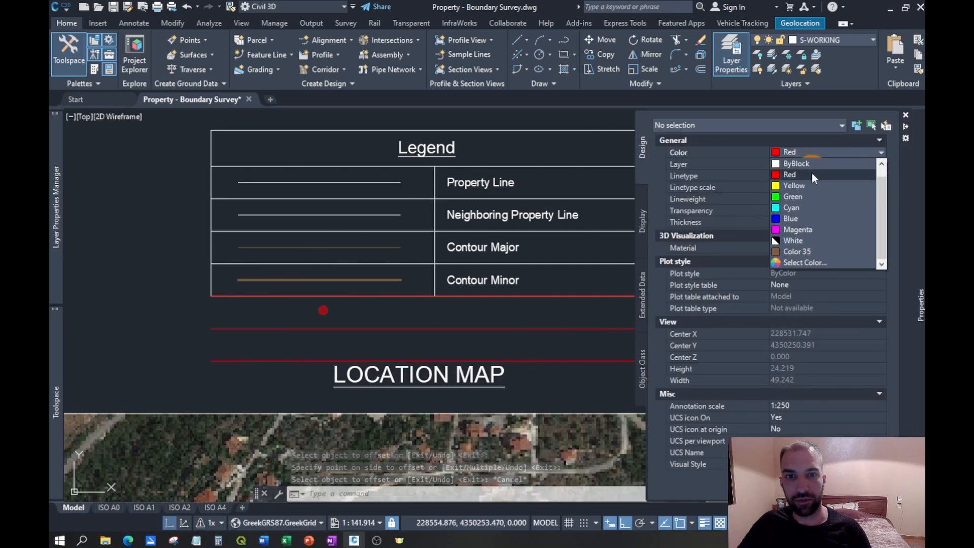
{"action": "left_click", "coordinate": [807, 163]}
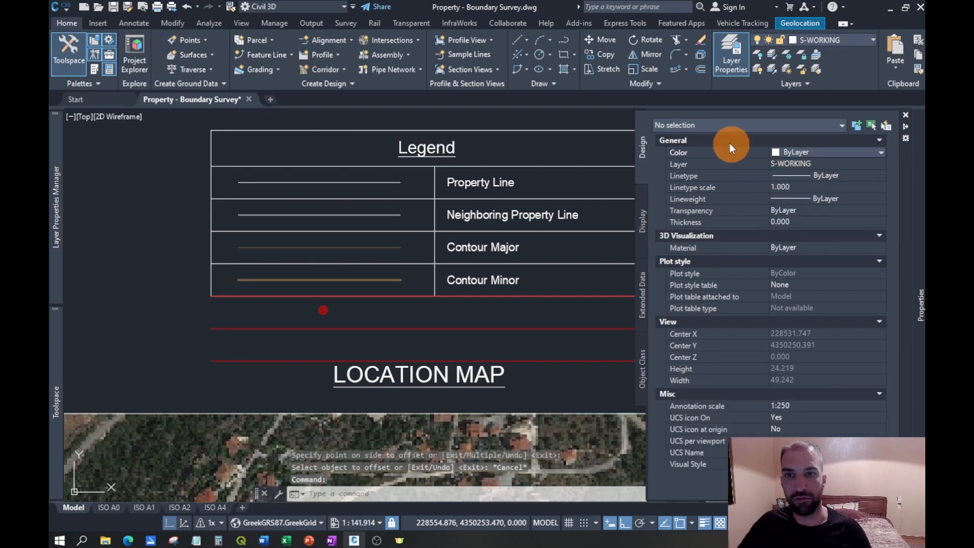
- Draw two vertical polylines extending the legend's outer side edges from its old bottom corners to the lowest red line
{"action": "left_click", "coordinate": [564, 41]}
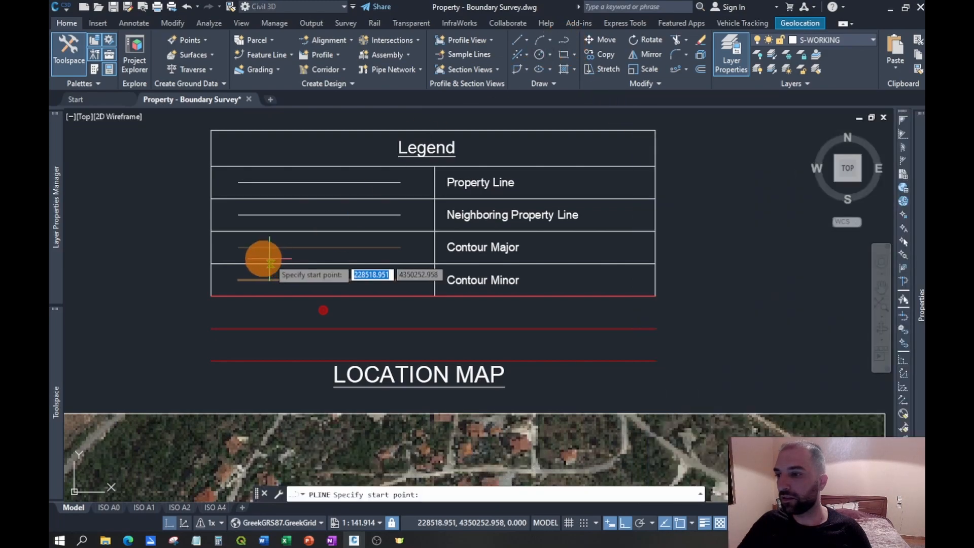
{"action": "left_click", "coordinate": [211, 297]}
{"action": "left_click", "coordinate": [211, 360]}
{"action": "key", "text": "Escape"}
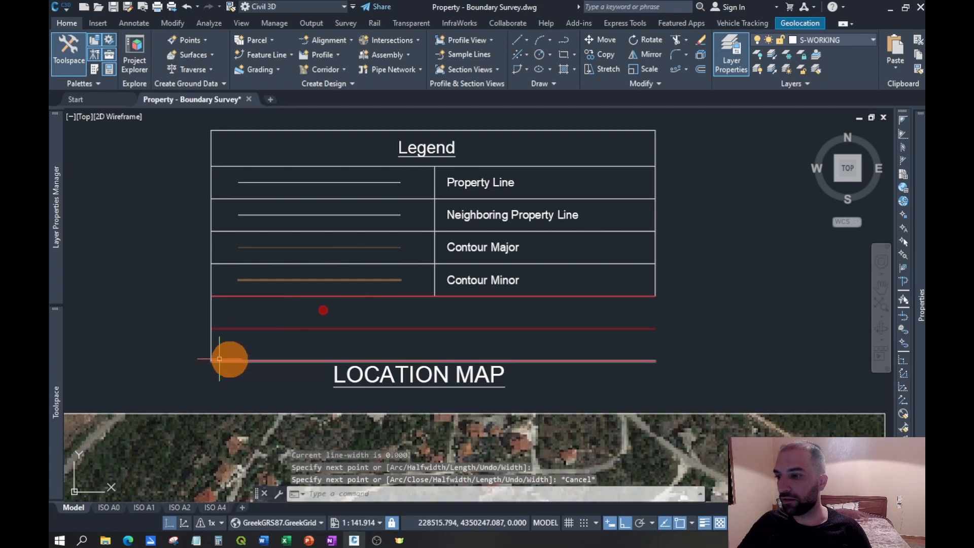
{"action": "right_click", "coordinate": [696, 312]}
{"action": "left_click", "coordinate": [720, 315]}
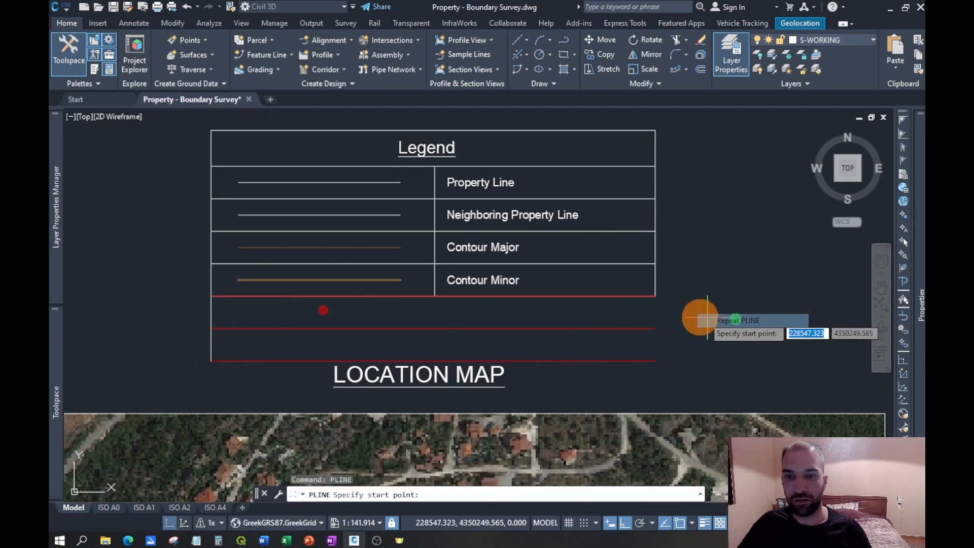
{"action": "left_click", "coordinate": [659, 297]}
{"action": "left_click", "coordinate": [656, 361]}
{"action": "key", "text": "Escape"}
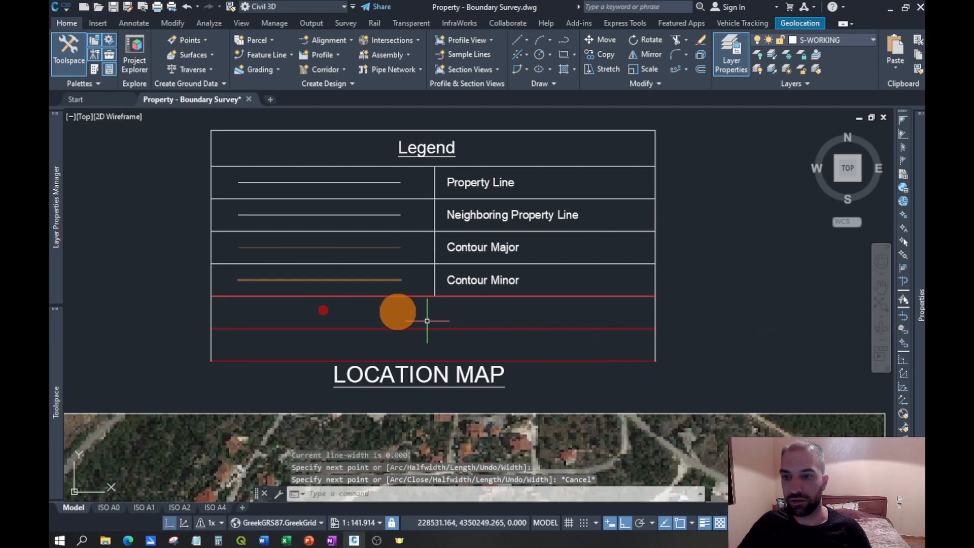
- Delete the red polyline that overlaps the legend's original bottom edge
{"action": "left_click", "coordinate": [403, 295]}
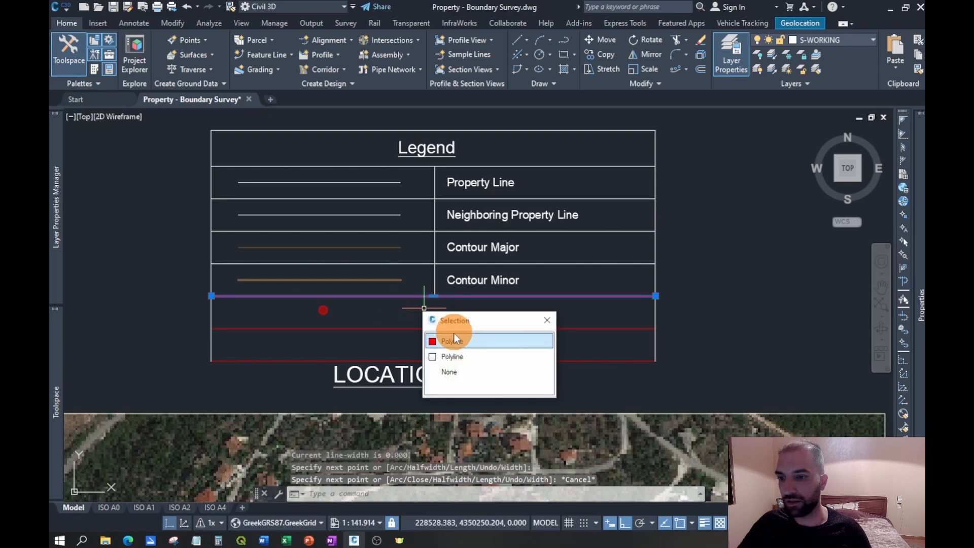
{"action": "left_click", "coordinate": [457, 342]}
{"action": "key", "text": "Delete"}
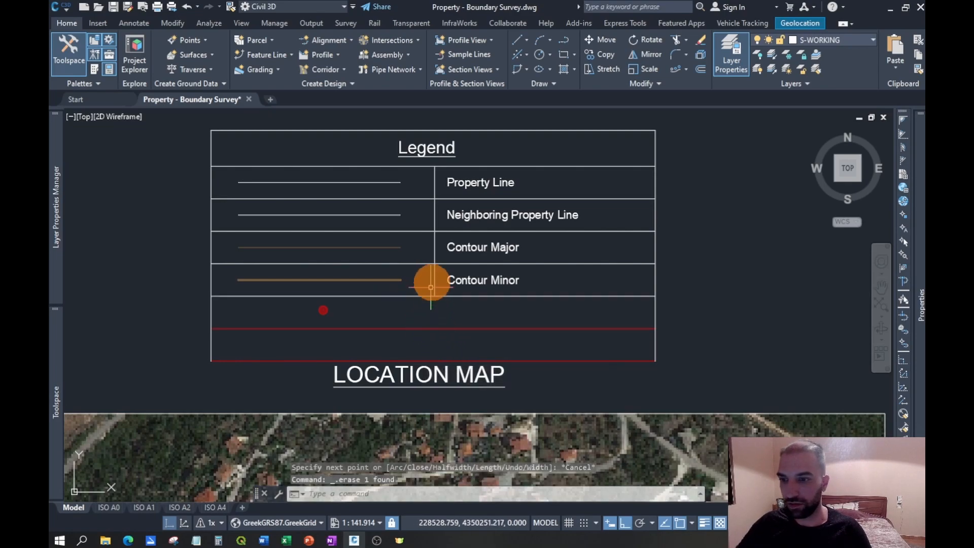
- Stretch the legend's middle divider vertically down to the lowest red line
{"action": "left_click", "coordinate": [437, 272]}
{"action": "left_click", "coordinate": [426, 290]}
{"action": "left_click", "coordinate": [434, 296]}
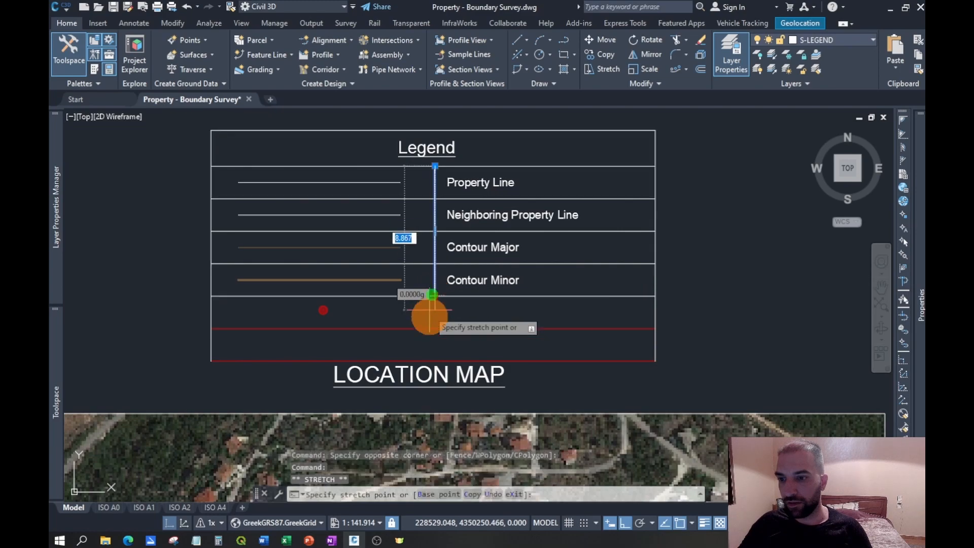
{"action": "scroll", "coordinate": [430, 338], "scroll_direction": "up", "scroll_amount": 4}
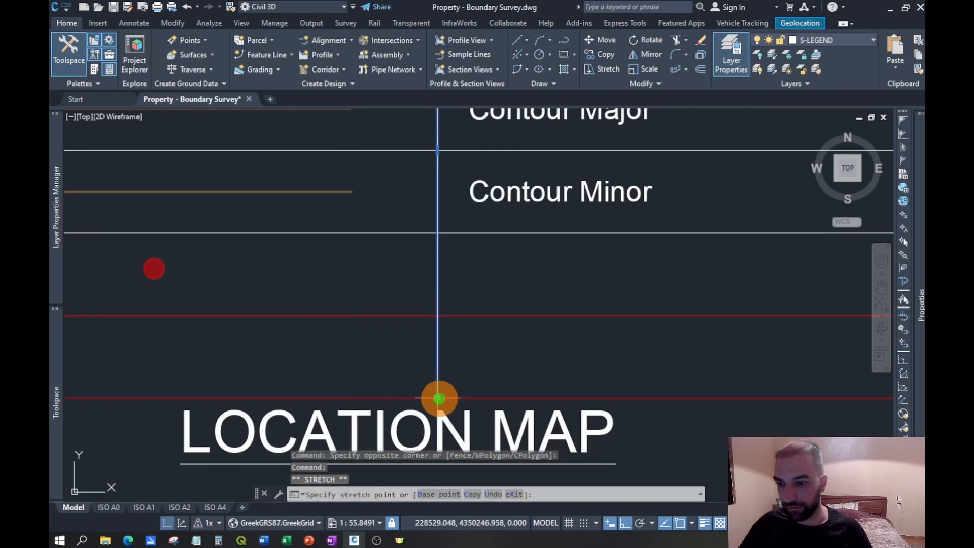
{"action": "key", "text": "Escape"}
{"action": "scroll", "coordinate": [442, 386], "scroll_direction": "down", "scroll_amount": 4}
- Match the properties of the legend's middle divider onto the two red row lines
{"action": "left_click", "coordinate": [460, 331]}
{"action": "left_click", "coordinate": [424, 340]}
{"action": "left_click", "coordinate": [228, 7]}
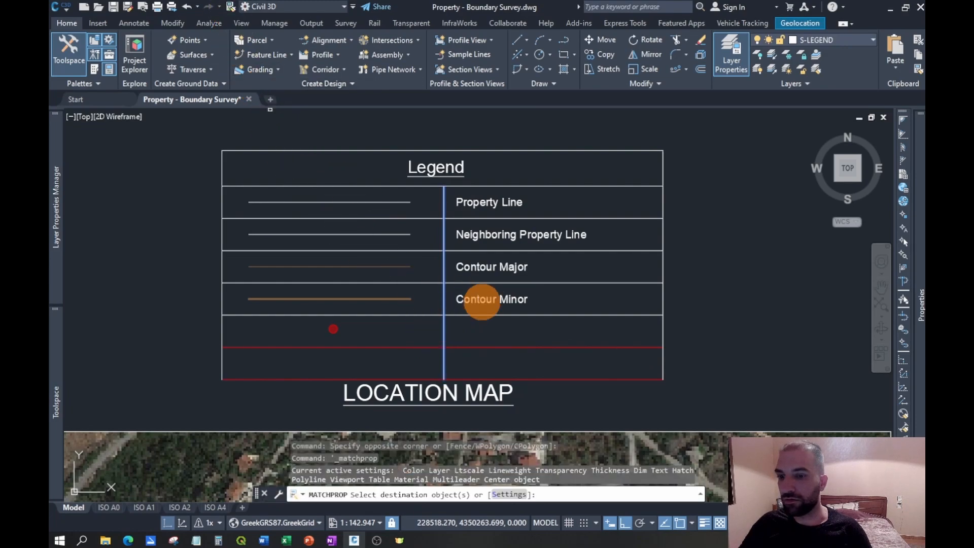
{"action": "left_click", "coordinate": [587, 337]}
{"action": "left_click", "coordinate": [577, 413]}
{"action": "key", "text": "Escape"}
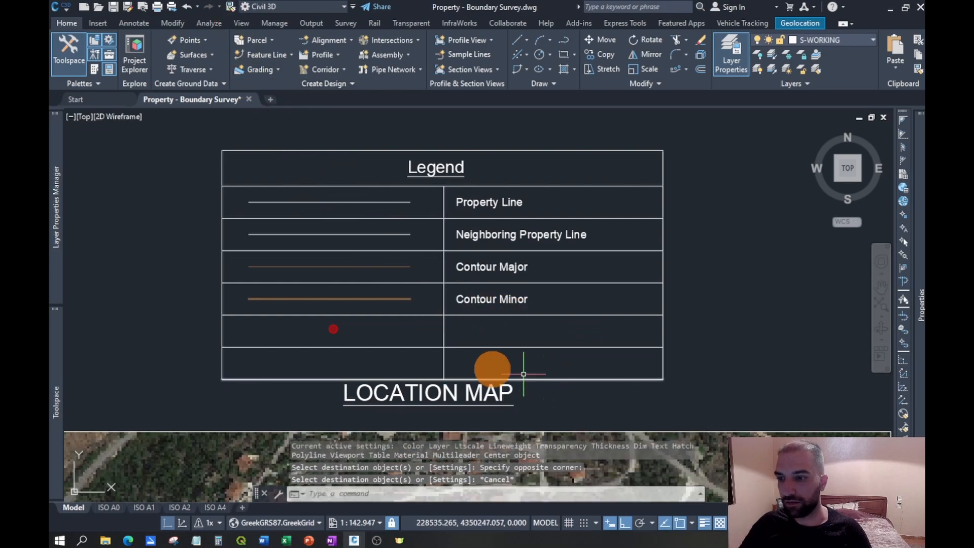
- Move the red circle symbol straight down by 2.25 into the legend's last empty row
{"action": "scroll", "coordinate": [347, 352], "scroll_direction": "up", "scroll_amount": 4}
{"action": "left_click", "coordinate": [367, 327]}
{"action": "left_click", "coordinate": [274, 272]}
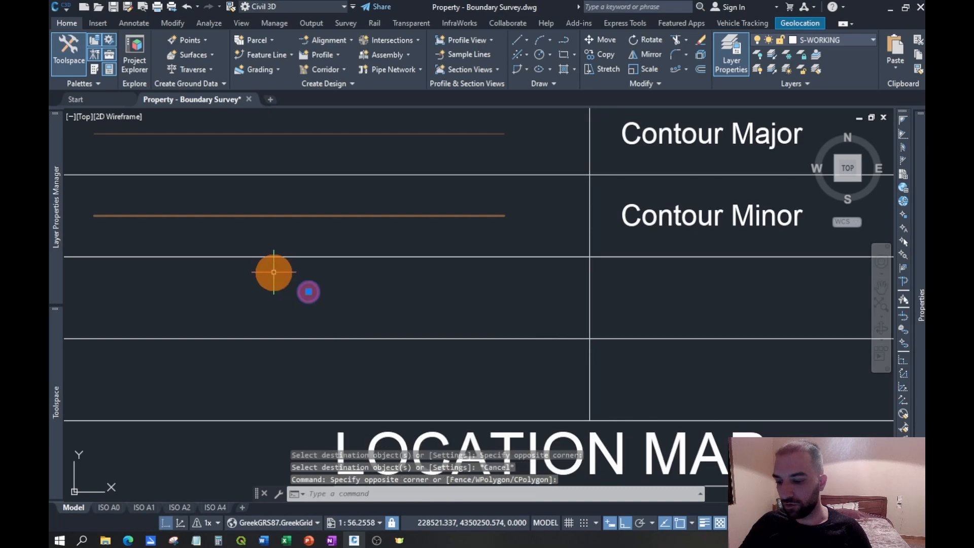
{"action": "key", "text": "Return"}
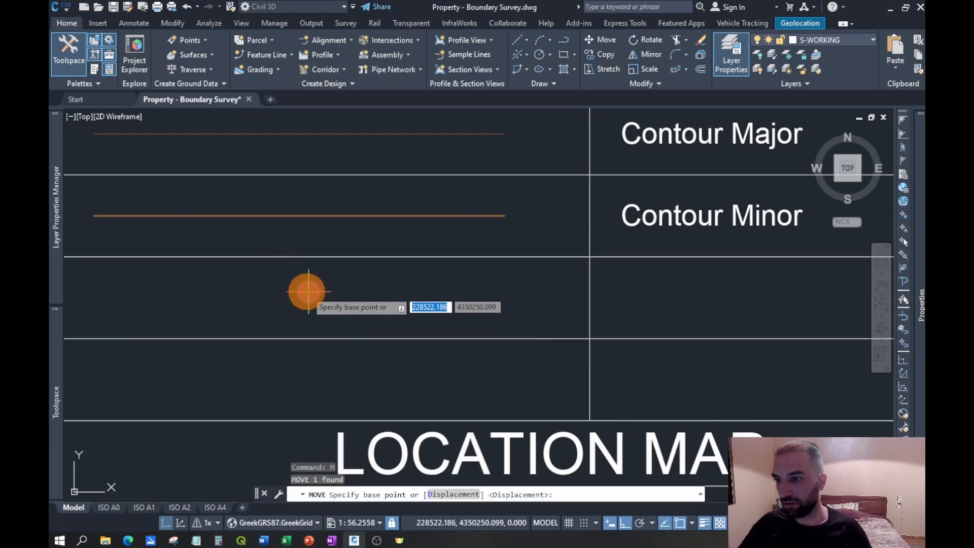
{"action": "left_click", "coordinate": [307, 292]}
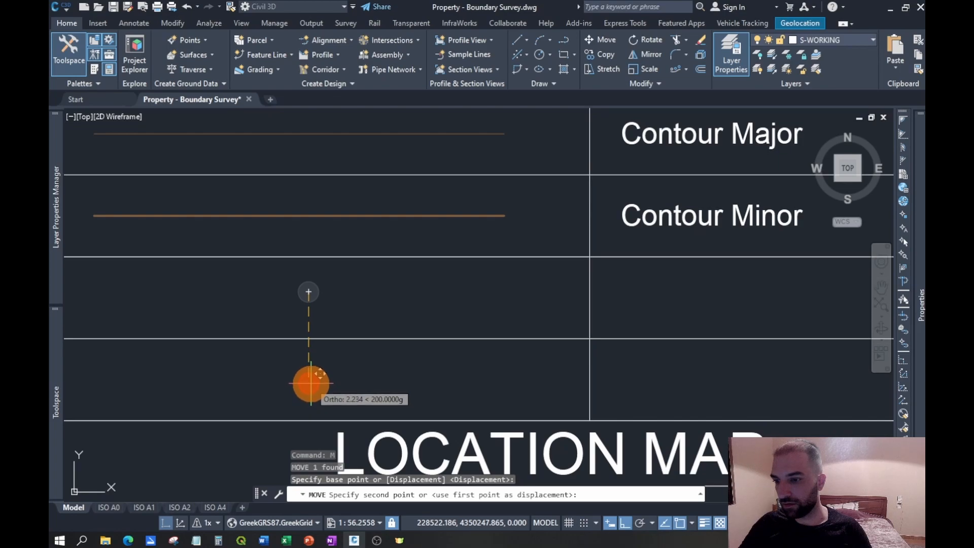
{"action": "type", "text": "2.25"}
{"action": "key", "text": "Return"}
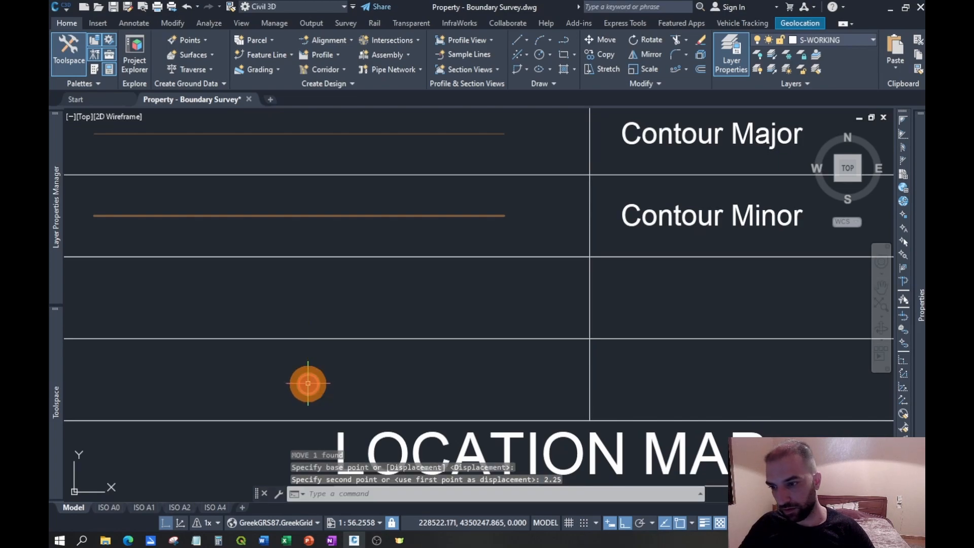
- Set the lineweight of the Contour Major sample line in the legend to 0.40 mm
{"action": "scroll", "coordinate": [455, 381], "scroll_direction": "down", "scroll_amount": 1}
{"action": "middle_click_drag", "start_coordinate": [469, 293], "coordinate": [451, 338]}
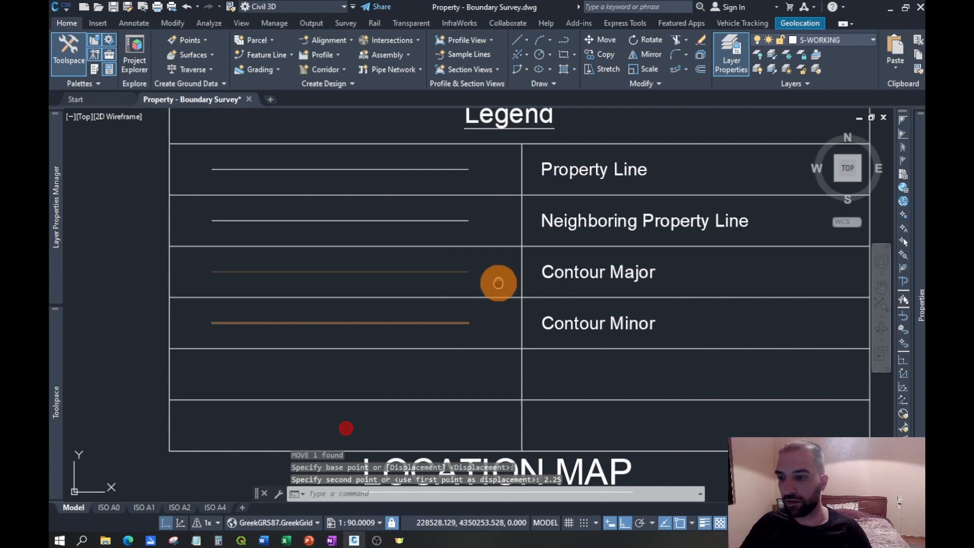
{"action": "middle_click_drag", "start_coordinate": [498, 283], "coordinate": [481, 294]}
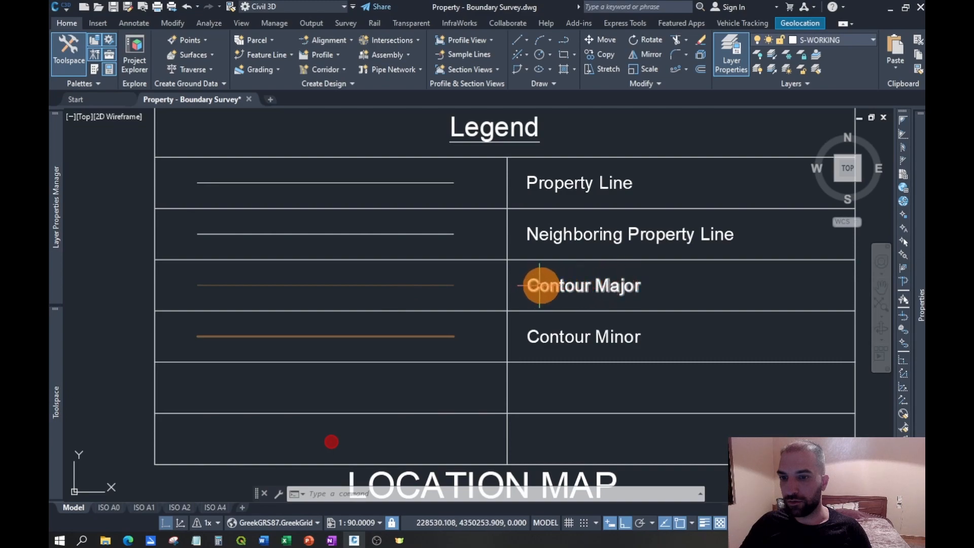
{"action": "left_click", "coordinate": [429, 286]}
{"action": "mouse_move", "coordinate": [921, 253]}
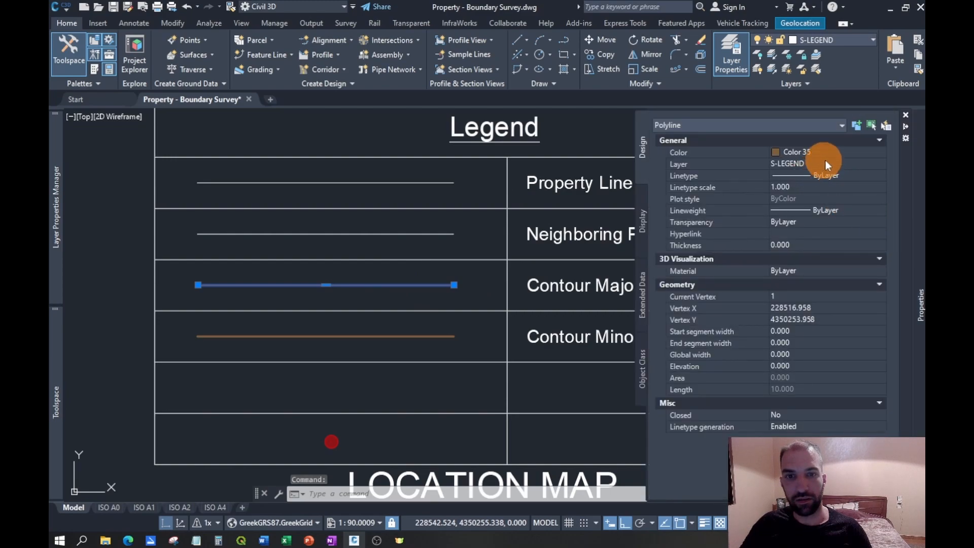
{"action": "left_click", "coordinate": [833, 209]}
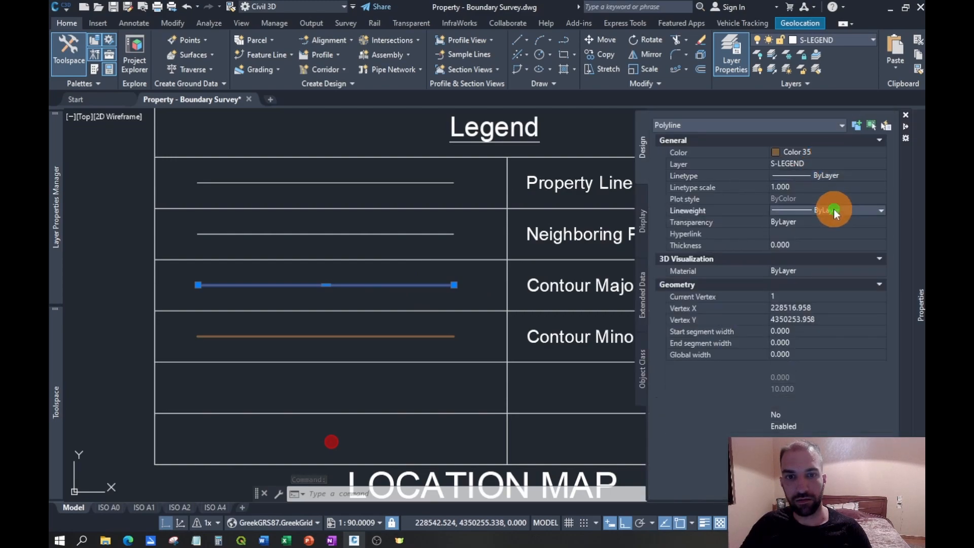
{"action": "scroll", "coordinate": [839, 268], "scroll_direction": "down", "scroll_amount": 2}
{"action": "left_click", "coordinate": [835, 296]}
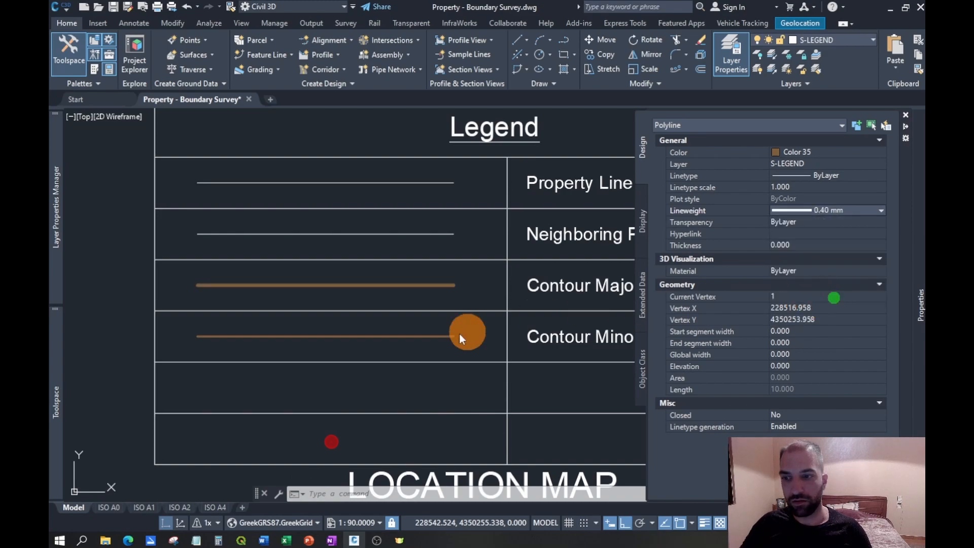
- Set the lineweight of the Contour Minor sample line in the legend to ByLayer
{"action": "key", "text": "Escape"}
{"action": "left_click", "coordinate": [401, 336]}
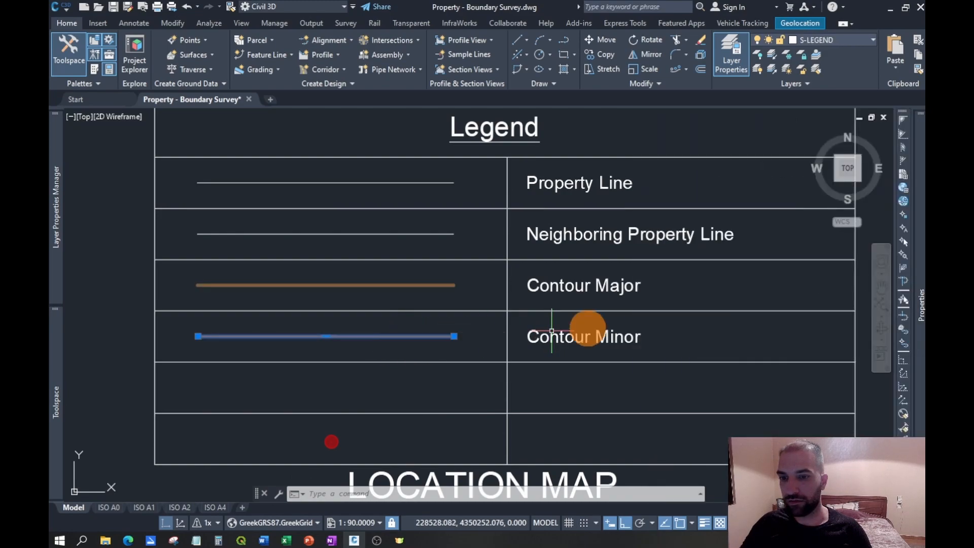
{"action": "mouse_move", "coordinate": [908, 257]}
{"action": "left_click", "coordinate": [842, 211]}
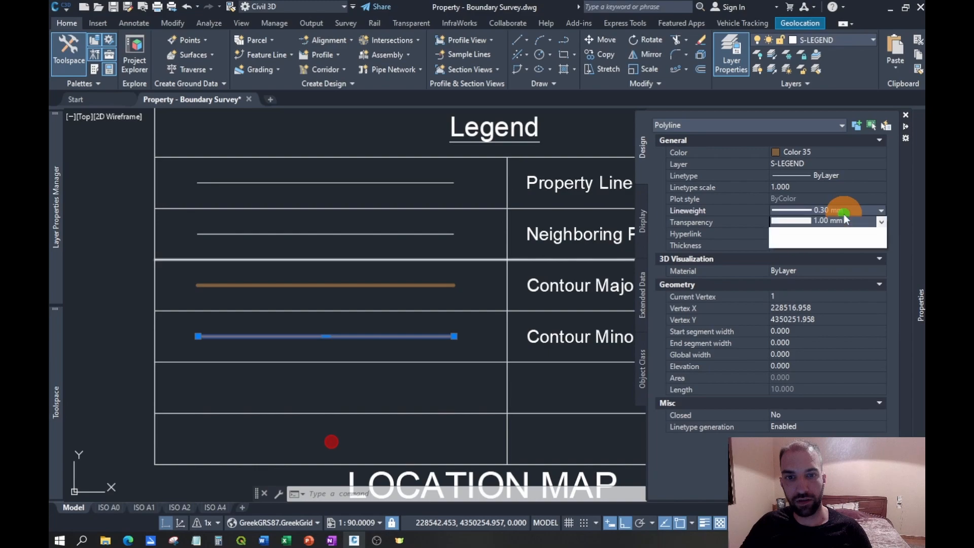
{"action": "left_click", "coordinate": [835, 223]}
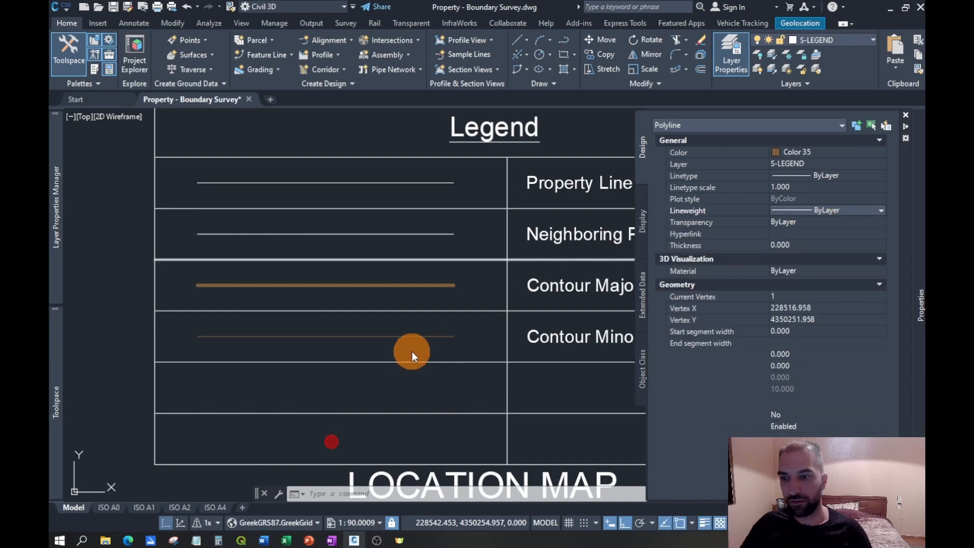
{"action": "key", "text": "Escape"}
- Offset the Contour Minor sample line downward by 2 into the empty legend row below it
{"action": "middle_click_drag", "start_coordinate": [541, 344], "coordinate": [536, 335]}
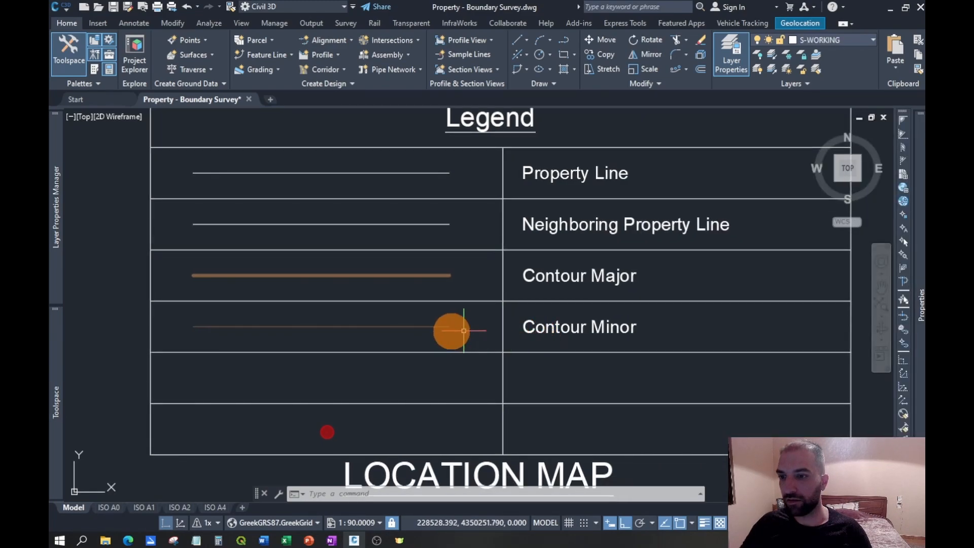
{"action": "left_click", "coordinate": [403, 331]}
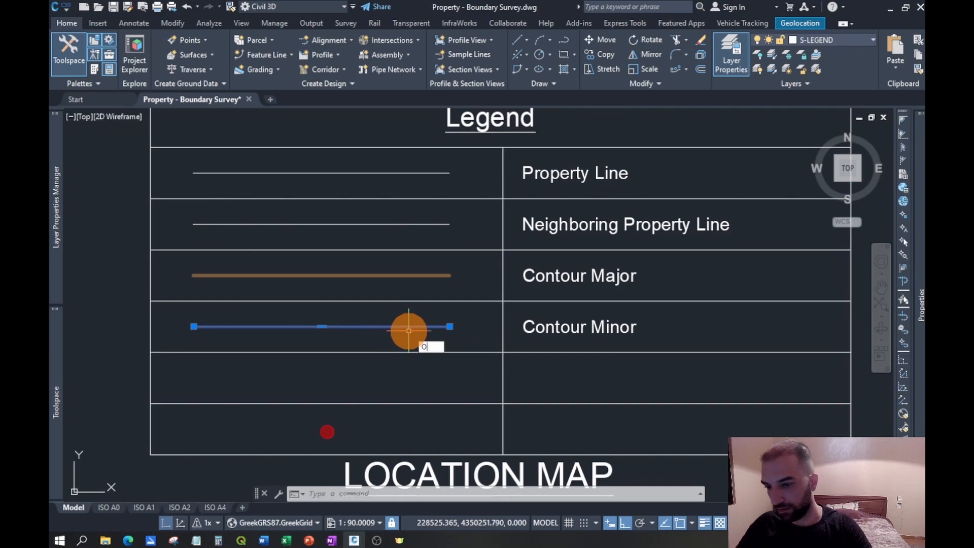
{"action": "type", "text": "OFF"}
{"action": "key", "text": "Return"}
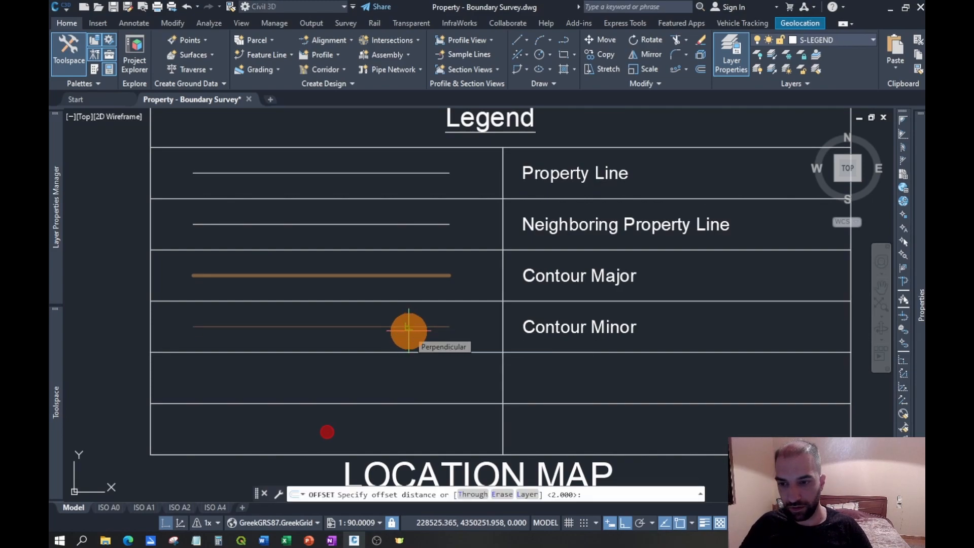
{"action": "type", "text": "2"}
{"action": "key", "text": "Return"}
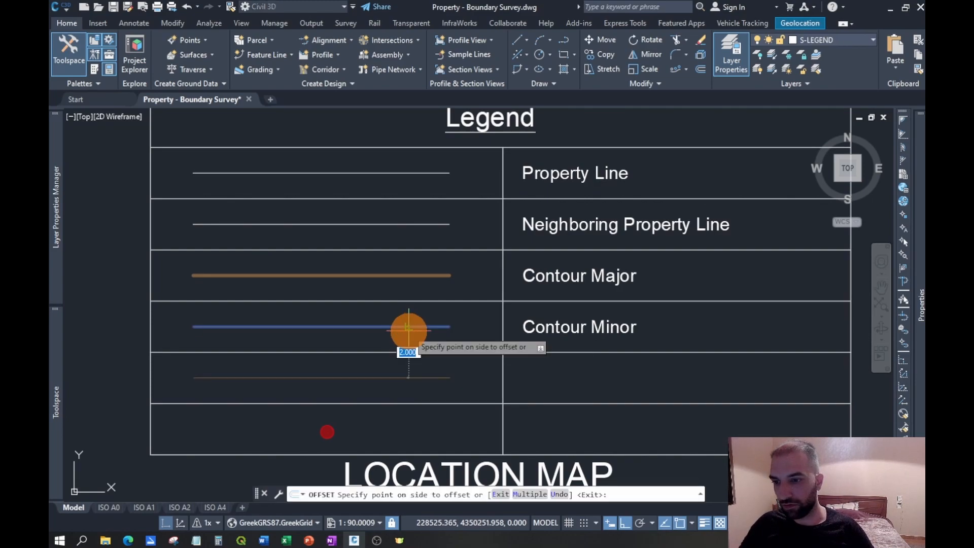
{"action": "left_click", "coordinate": [474, 368]}
{"action": "key", "text": "Escape"}
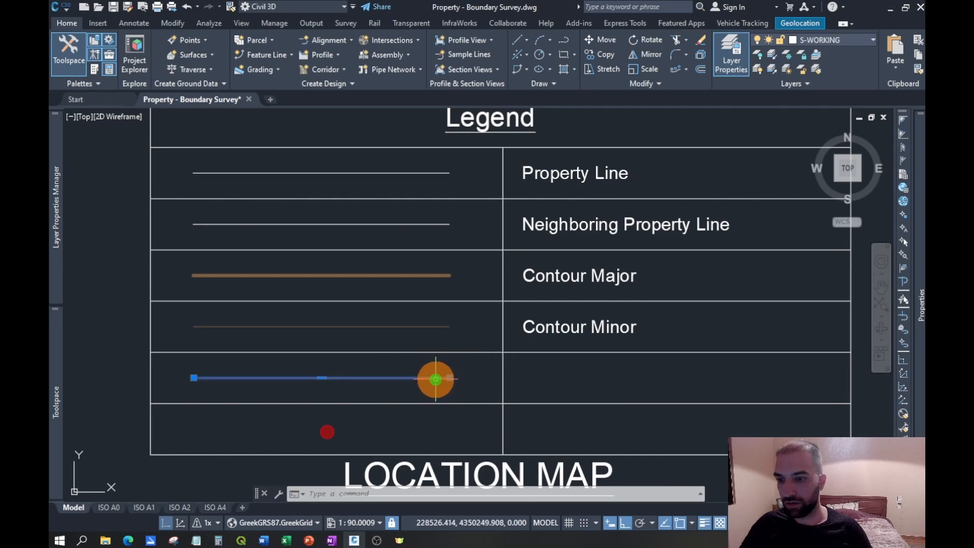
- Change the new sample line's color to Red and its linetype to CENTERX2
{"action": "key", "text": "ctrl+1"}
{"action": "left_click", "coordinate": [810, 157]}
{"action": "left_click", "coordinate": [801, 175]}
{"action": "left_click", "coordinate": [835, 175]}
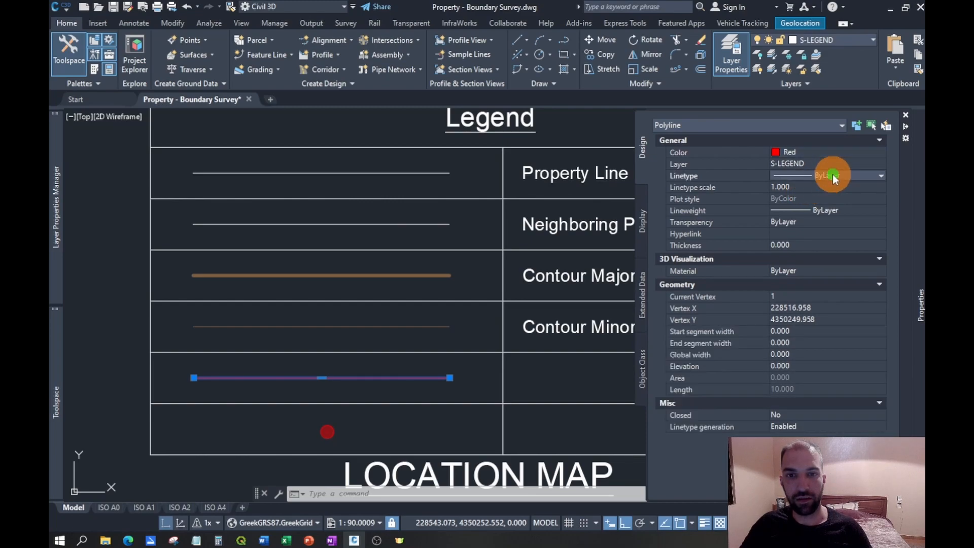
{"action": "left_click", "coordinate": [832, 175]}
{"action": "left_click", "coordinate": [835, 232]}
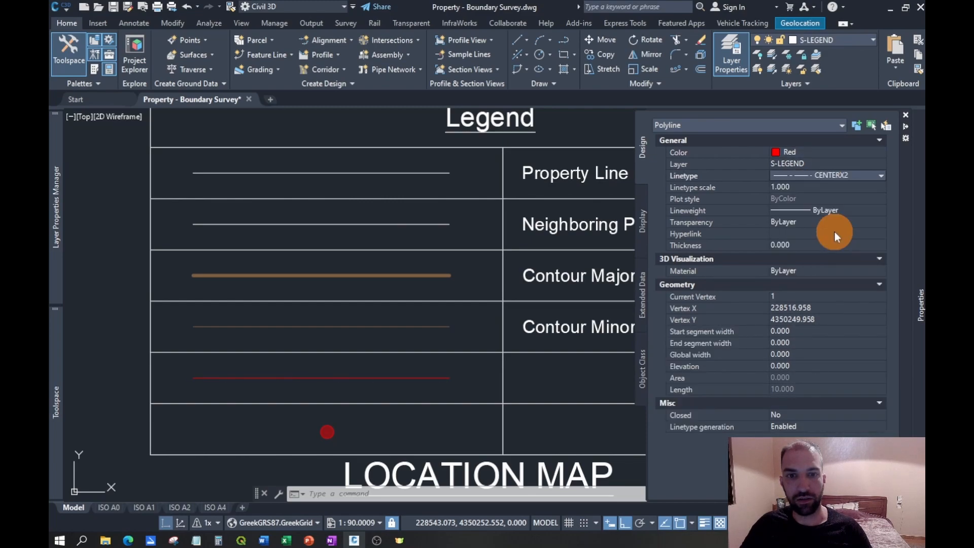
- Set the linetype scale of the red sample line to 0.35
{"action": "left_click", "coordinate": [808, 189]}
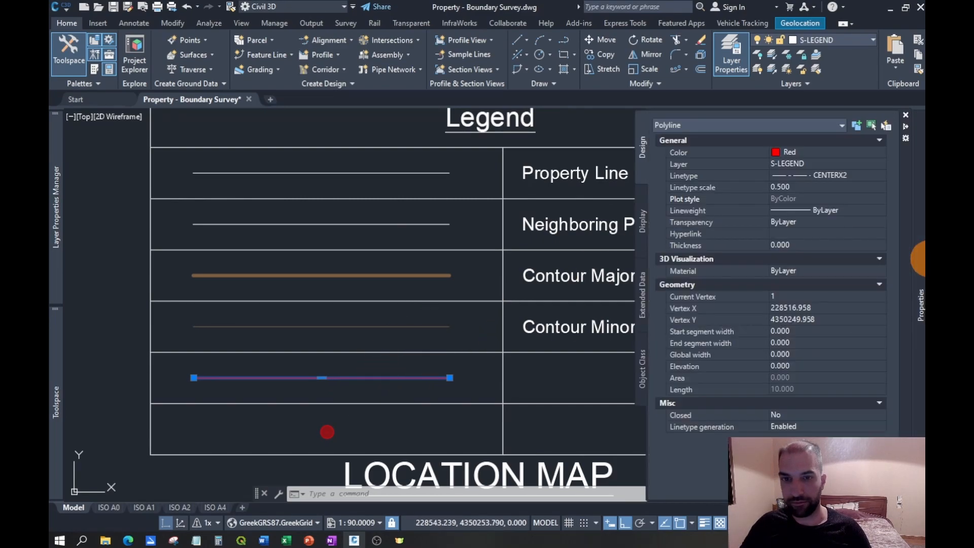
{"action": "left_click", "coordinate": [808, 187]}
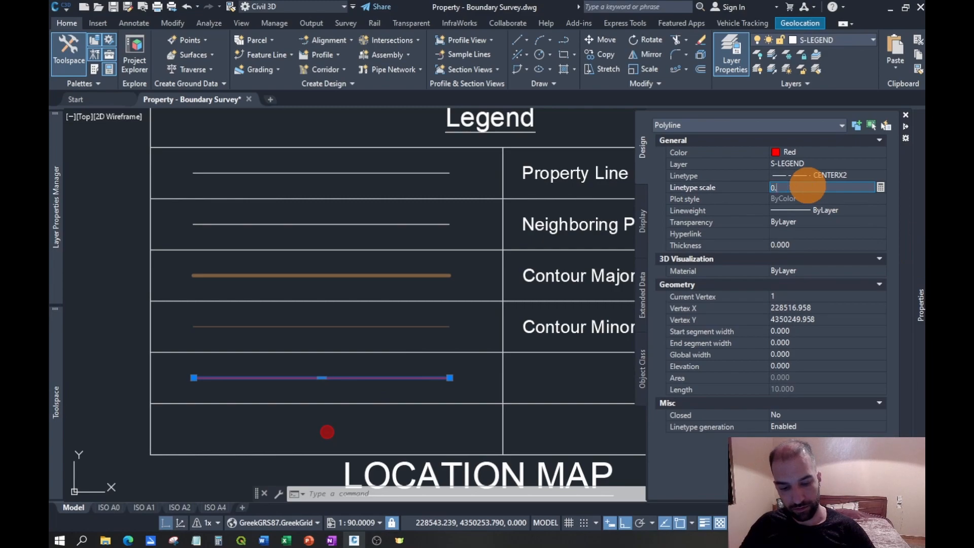
{"action": "left_click", "coordinate": [481, 395]}
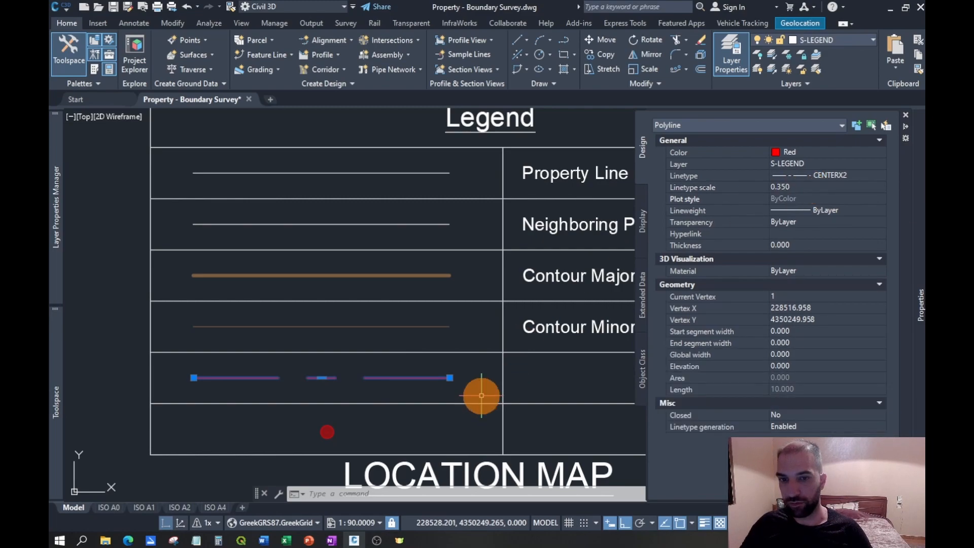
{"action": "key", "text": "Escape"}
- Copy the Contour Minor label down into the description cells of the two rows below it
{"action": "left_click", "coordinate": [554, 329]}
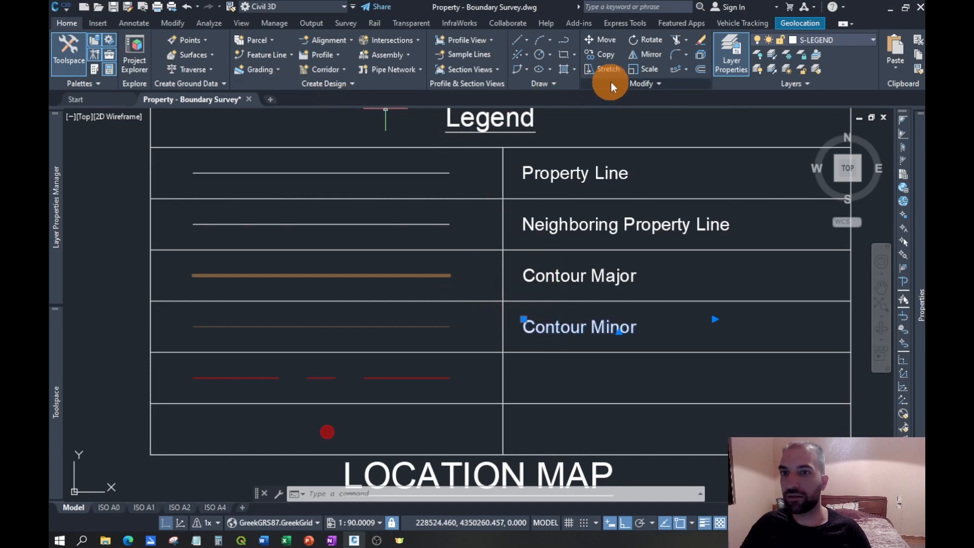
{"action": "left_click", "coordinate": [610, 55]}
{"action": "left_click", "coordinate": [451, 326]}
{"action": "left_click", "coordinate": [450, 378]}
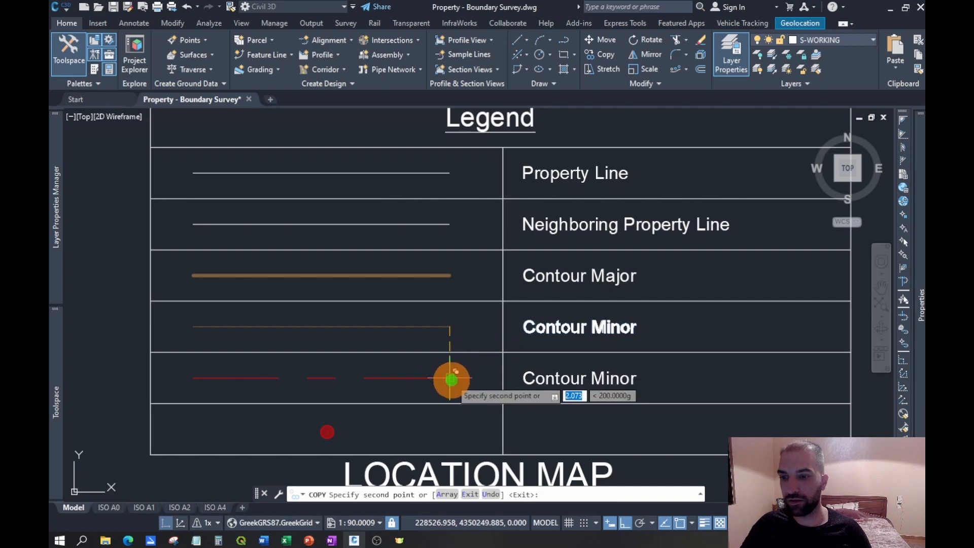
{"action": "left_click", "coordinate": [449, 432]}
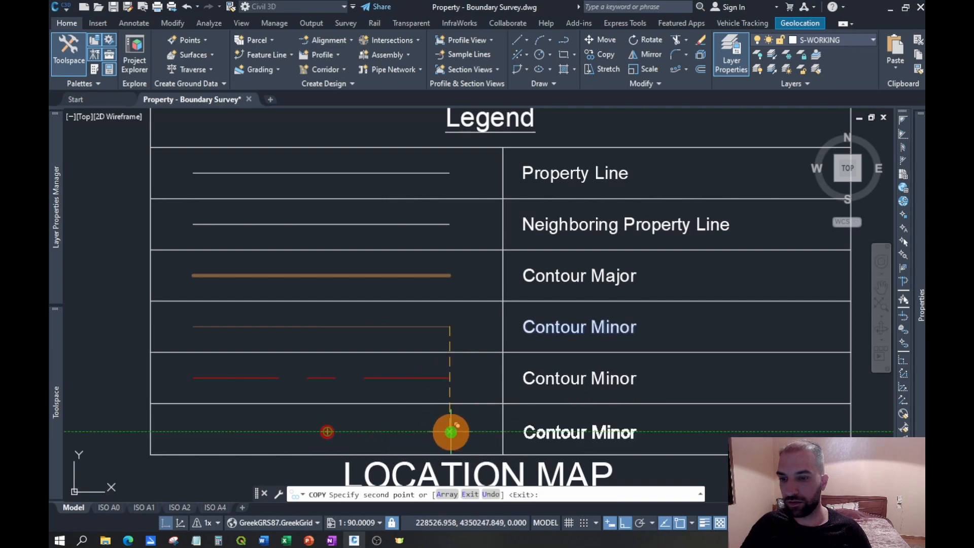
{"action": "key", "text": "Return"}
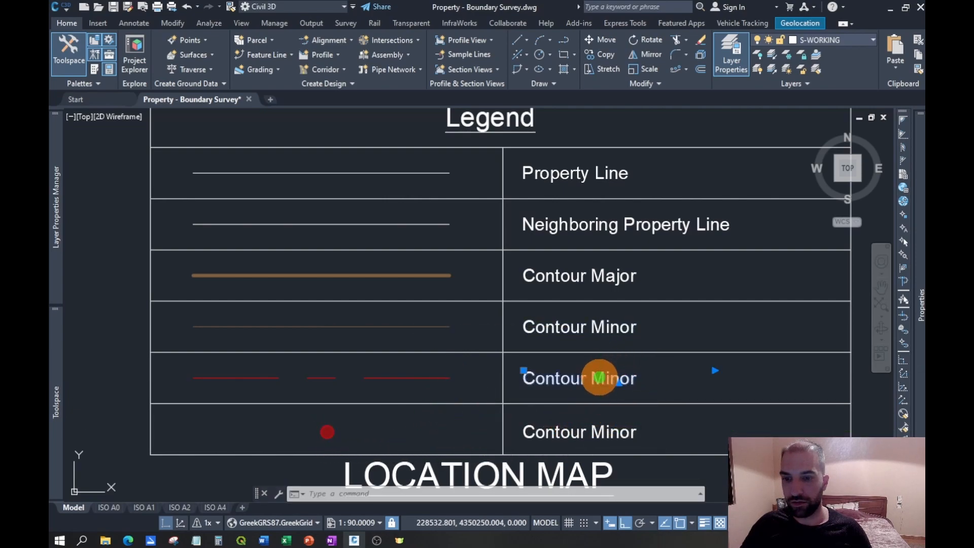
- Replace the copied label beside the red dashed line with "Road Centerline"
{"action": "double_click", "coordinate": [599, 378]}
{"action": "left_click_drag", "start_coordinate": [644, 379], "coordinate": [517, 383]}
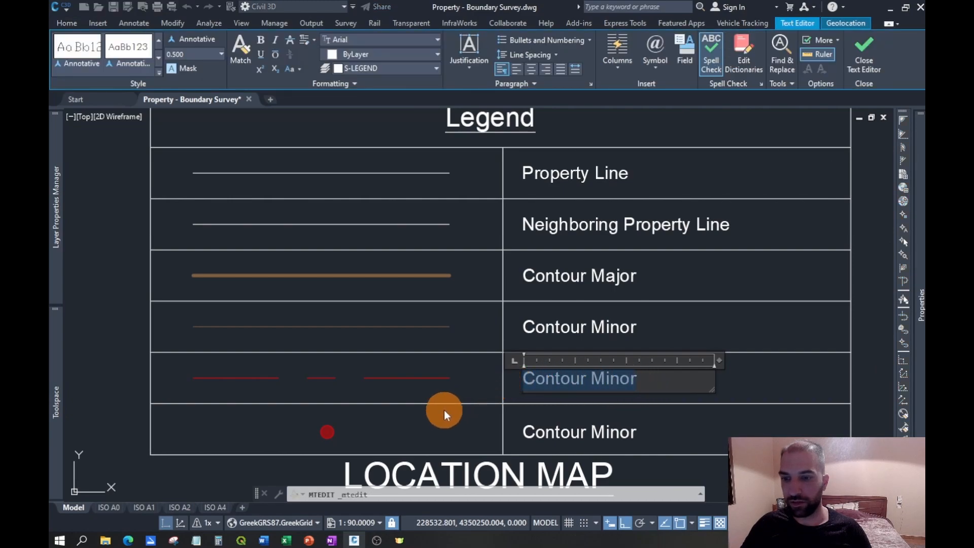
{"action": "key", "text": "BackSpace"}
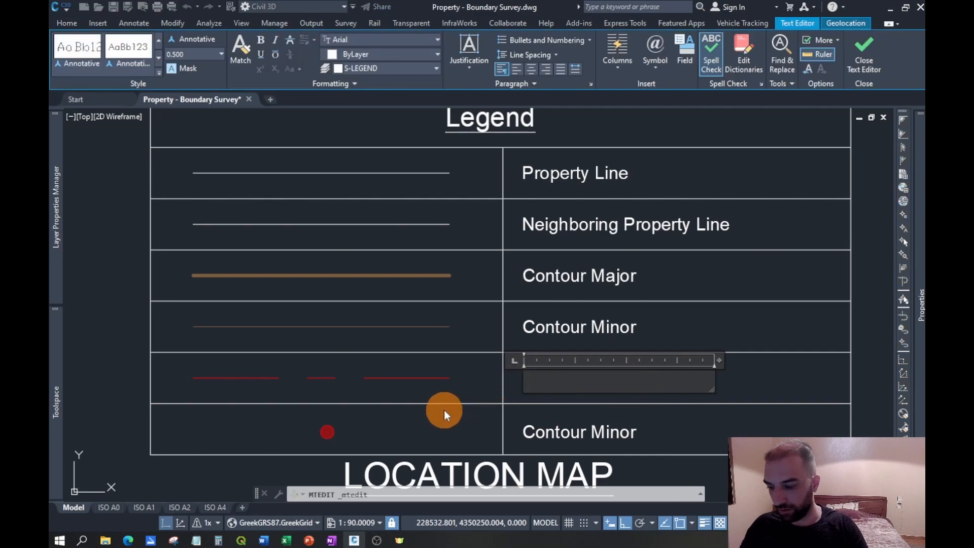
{"action": "type", "text": "Ro"}
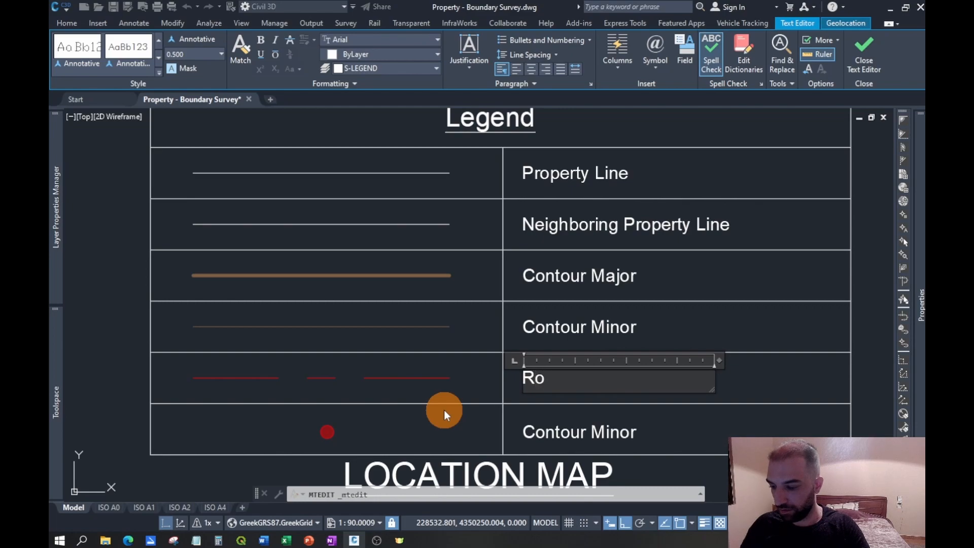
{"action": "type", "text": "ad Centerline"}
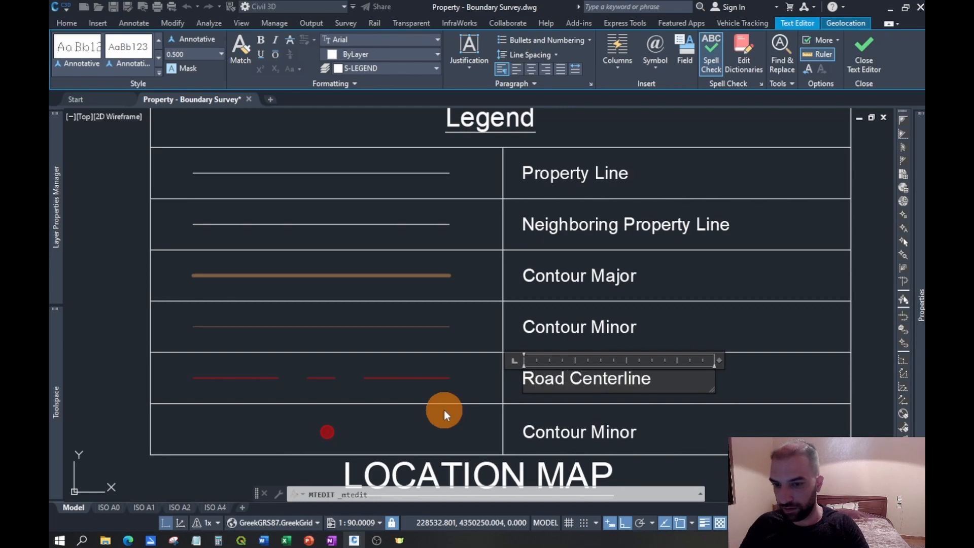
{"action": "left_click", "coordinate": [614, 437]}
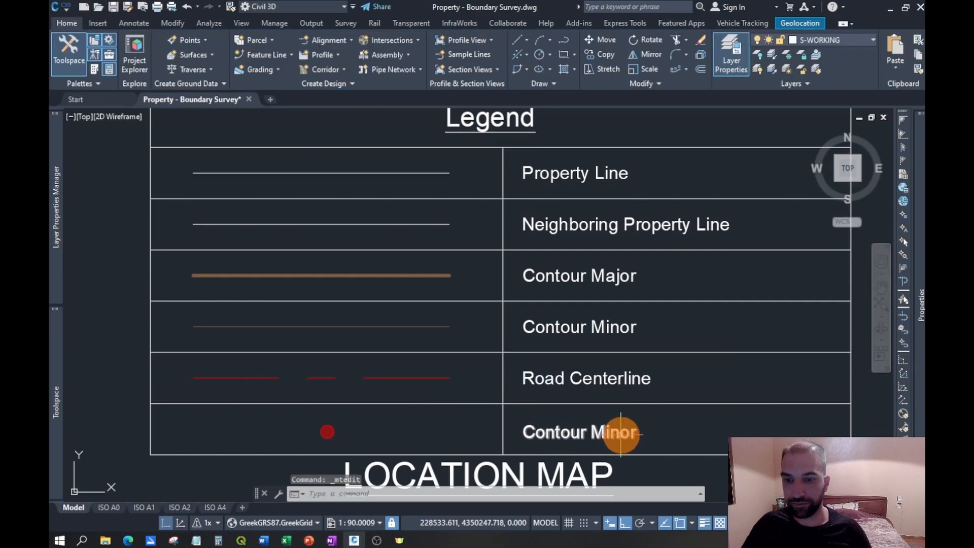
- Change the label beside the red circle symbol to "Corner Pin Vertices"
{"action": "double_click", "coordinate": [620, 434]}
{"action": "left_click_drag", "start_coordinate": [639, 432], "coordinate": [553, 431]}
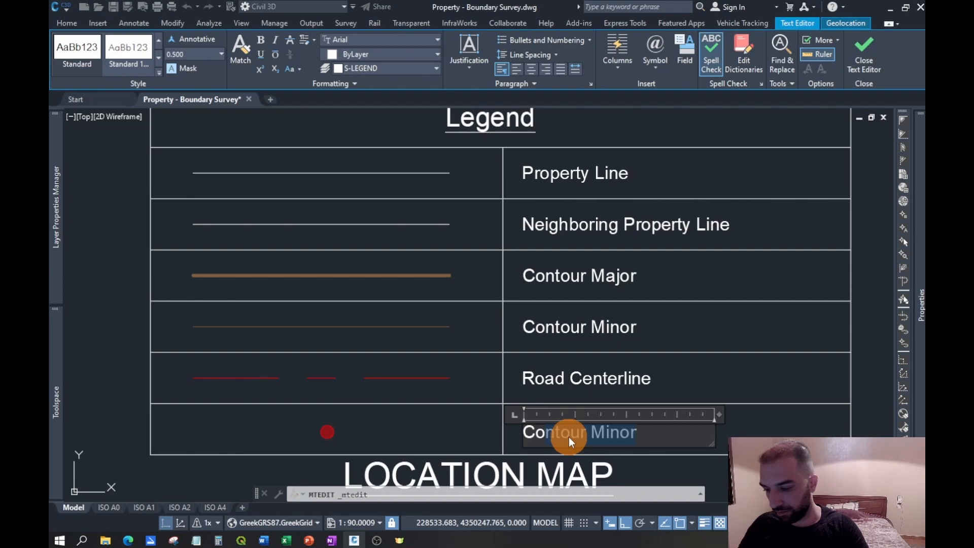
{"action": "type", "text": "rner Pin Vertices"}
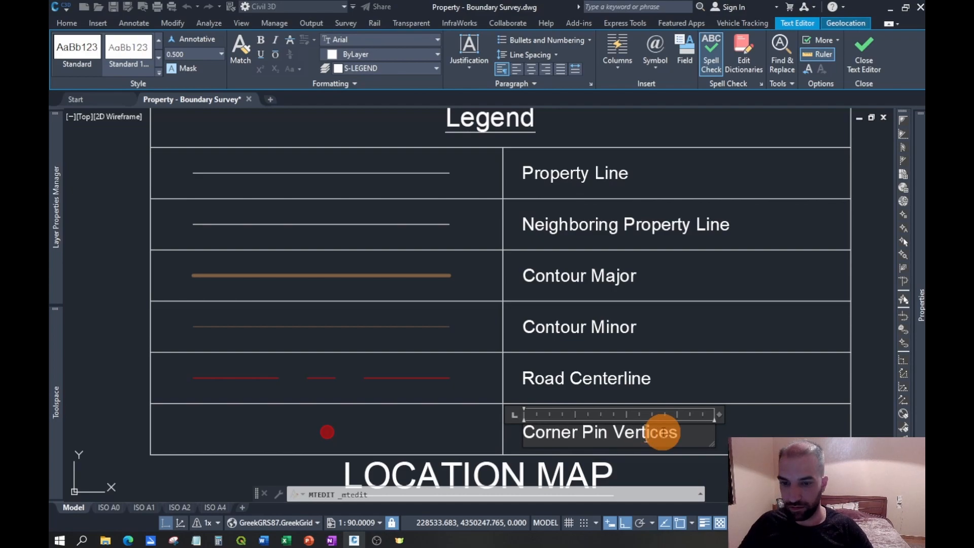
{"action": "left_click", "coordinate": [707, 431]}
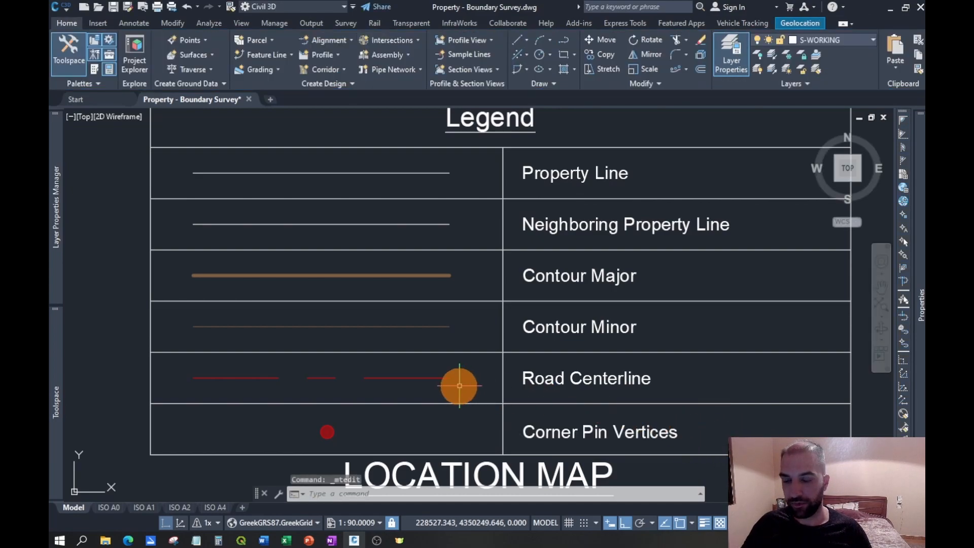
- Move the location map with its heading straight down to leave more space below the legend
{"action": "scroll", "coordinate": [482, 390], "scroll_direction": "down", "scroll_amount": 5}
{"action": "left_click", "coordinate": [504, 425]}
{"action": "key", "text": "Escape"}
{"action": "type", "text": "m"}
{"action": "key", "text": "space"}
{"action": "left_click", "coordinate": [694, 280]}
{"action": "left_click", "coordinate": [694, 311]}
- Group all the lines, symbols and labels of the legend table into one object
{"action": "left_click", "coordinate": [634, 422]}
{"action": "left_click", "coordinate": [311, 259]}
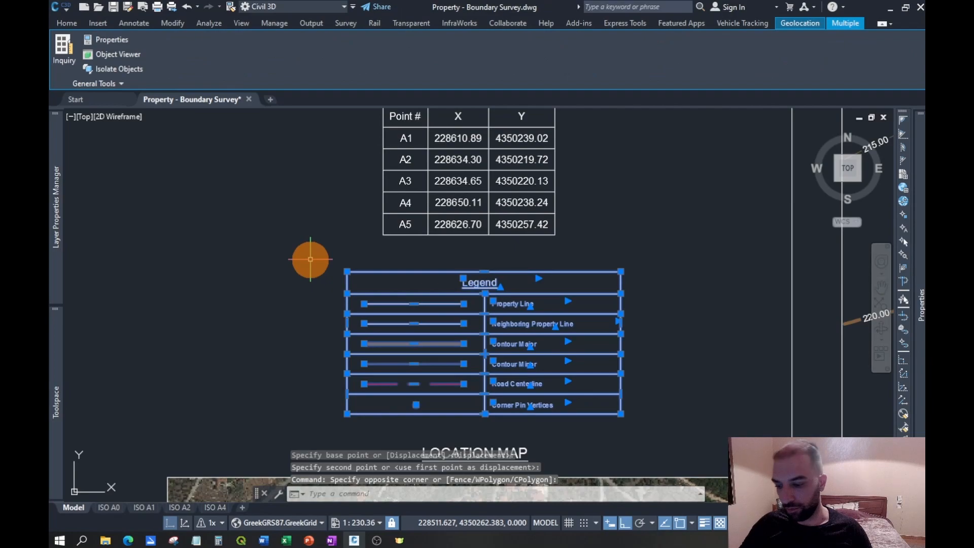
{"action": "type", "text": "gr"}
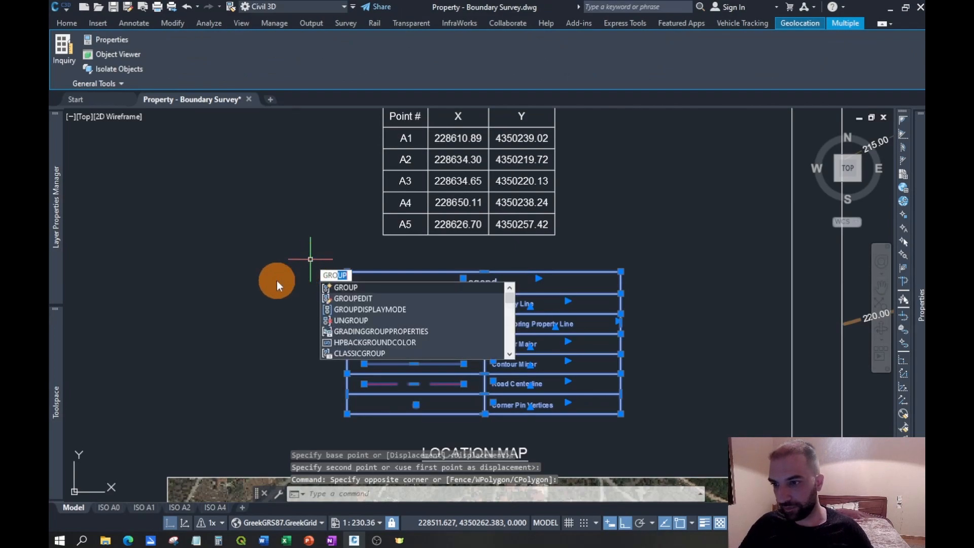
{"action": "left_click", "coordinate": [355, 284]}
- Examine the survey plan and the parcel label of lot 65, including its area and perimeter text
{"action": "scroll", "coordinate": [305, 279], "scroll_direction": "down", "scroll_amount": 4}
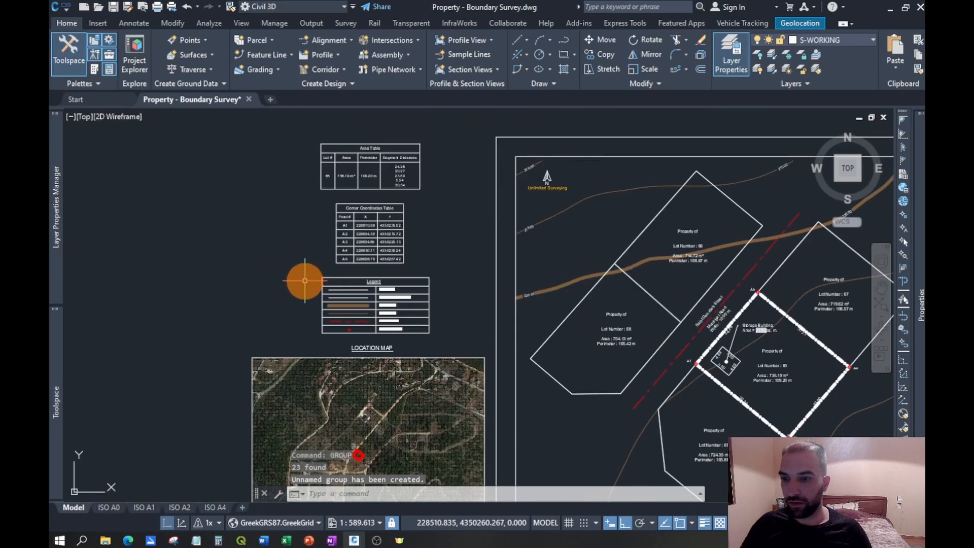
{"action": "middle_click_drag", "start_coordinate": [465, 261], "coordinate": [374, 249]}
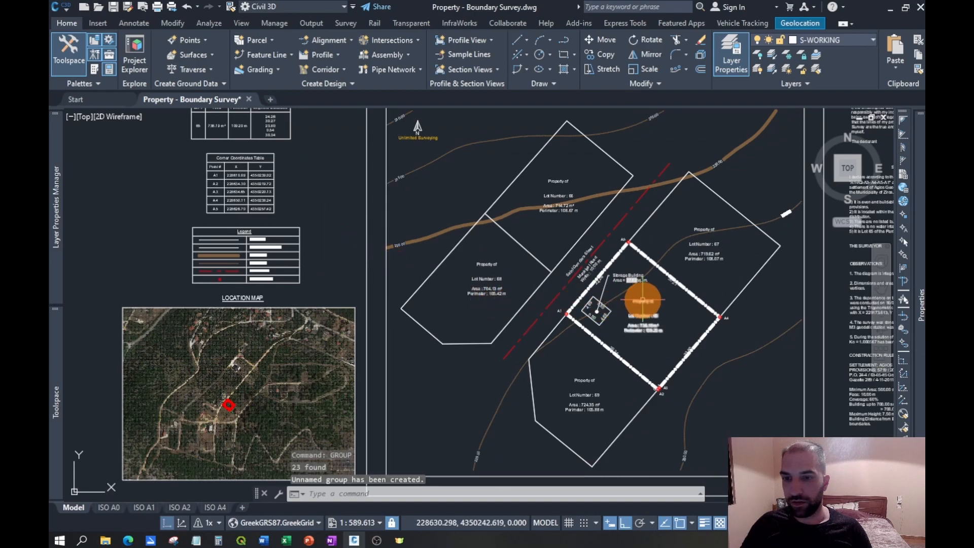
{"action": "scroll", "coordinate": [679, 310], "scroll_direction": "up", "scroll_amount": 2}
{"action": "scroll", "coordinate": [673, 319], "scroll_direction": "down", "scroll_amount": 2}
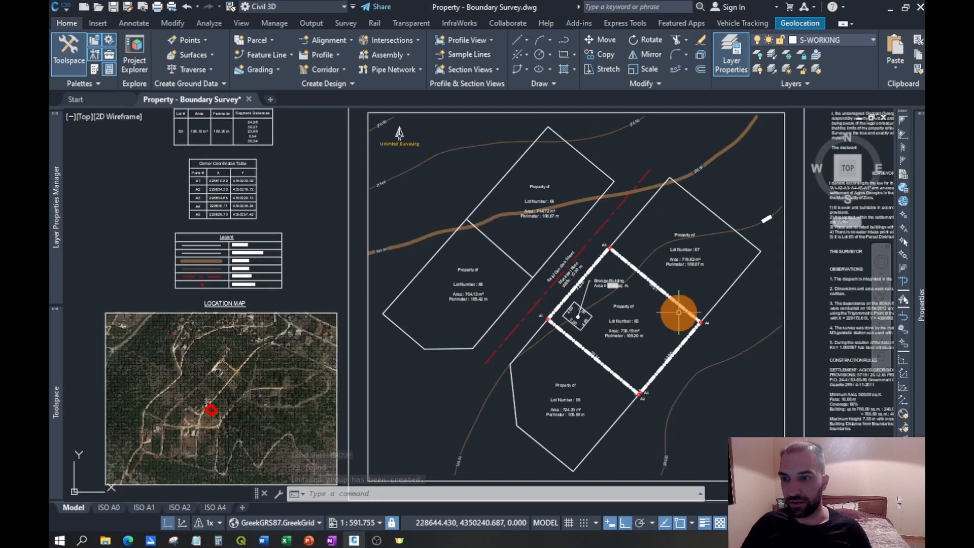
{"action": "scroll", "coordinate": [680, 312], "scroll_direction": "up", "scroll_amount": 2}
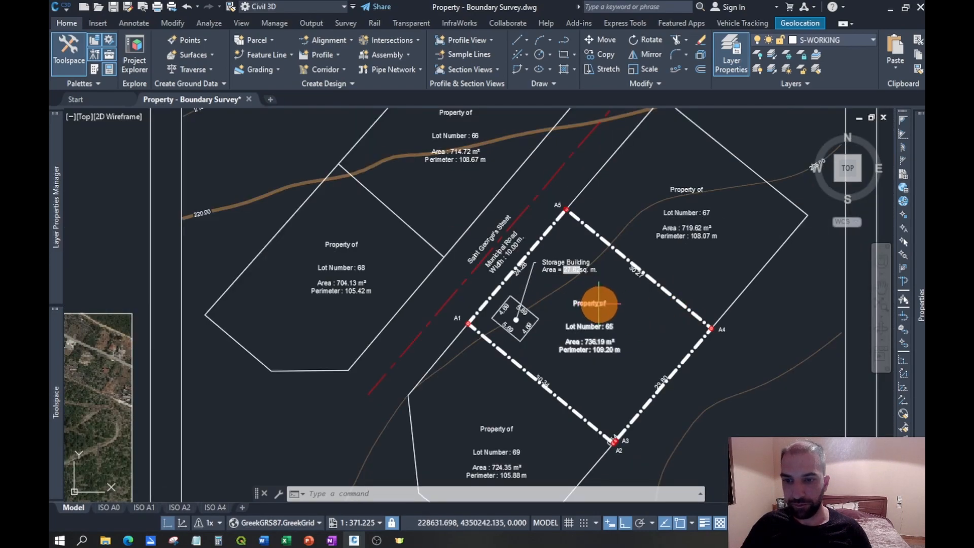
{"action": "scroll", "coordinate": [609, 302], "scroll_direction": "up", "scroll_amount": 2}
{"action": "left_click", "coordinate": [579, 300]}
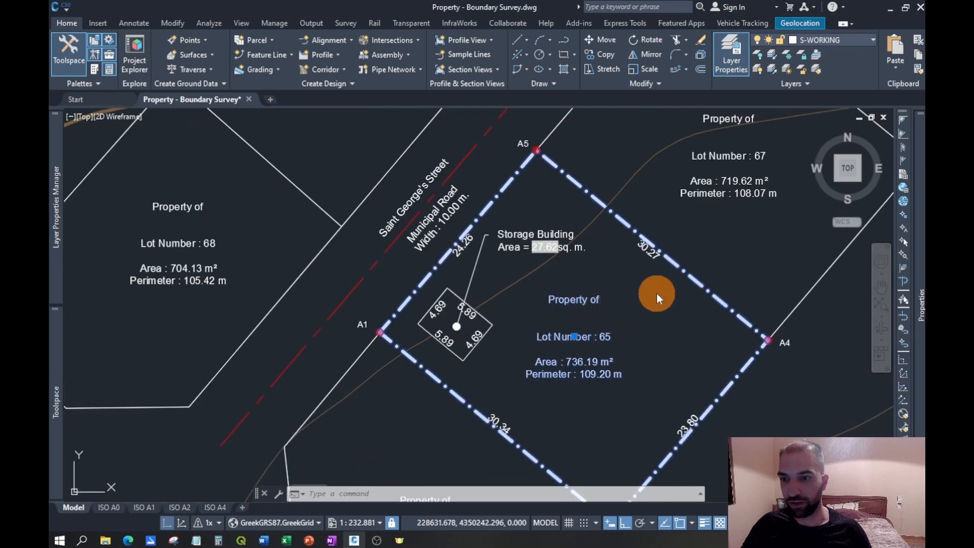
{"action": "key", "text": "Escape"}
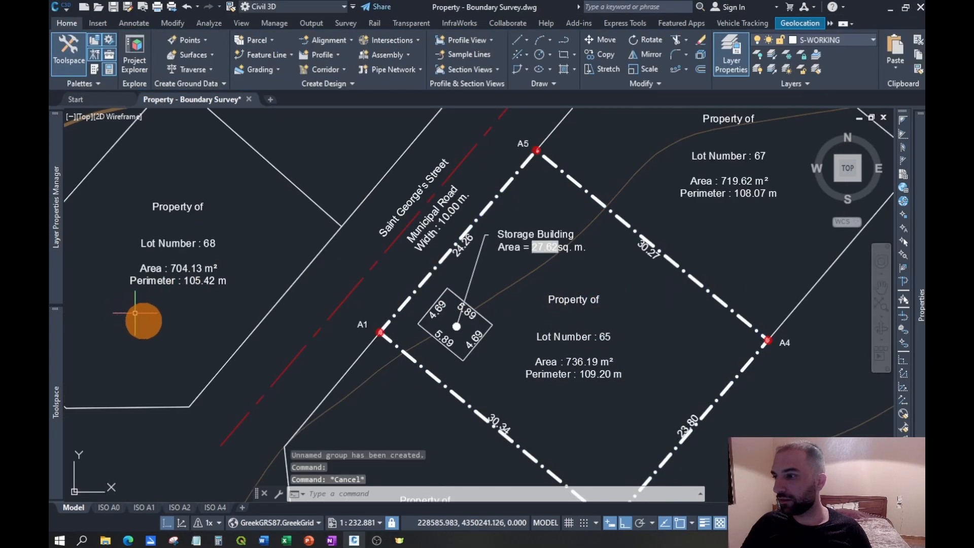
- Close the layer manager and bring up the Prospector tree of the Property - Boundary Survey drawing
{"action": "mouse_move", "coordinate": [61, 167]}
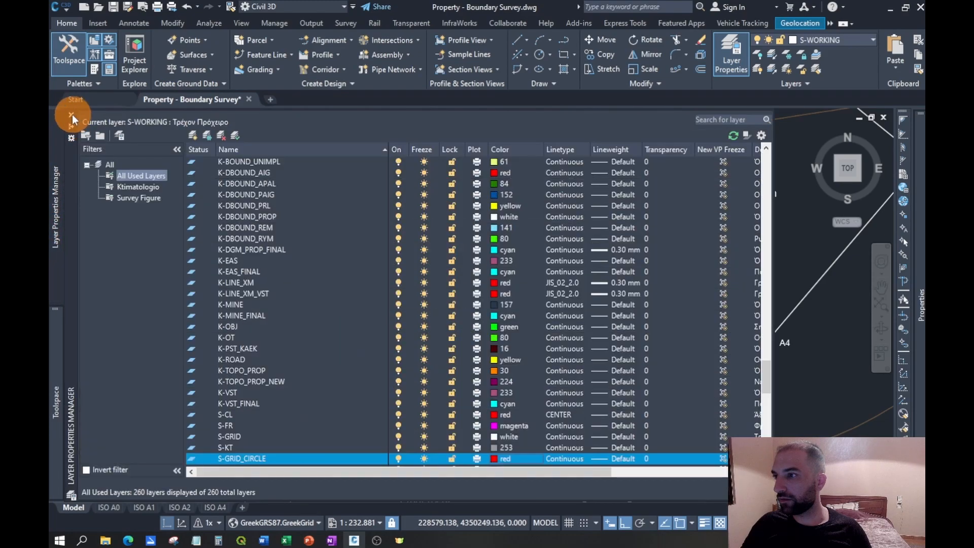
{"action": "left_click", "coordinate": [71, 116]}
{"action": "mouse_move", "coordinate": [60, 365]}
{"action": "left_click", "coordinate": [270, 155]}
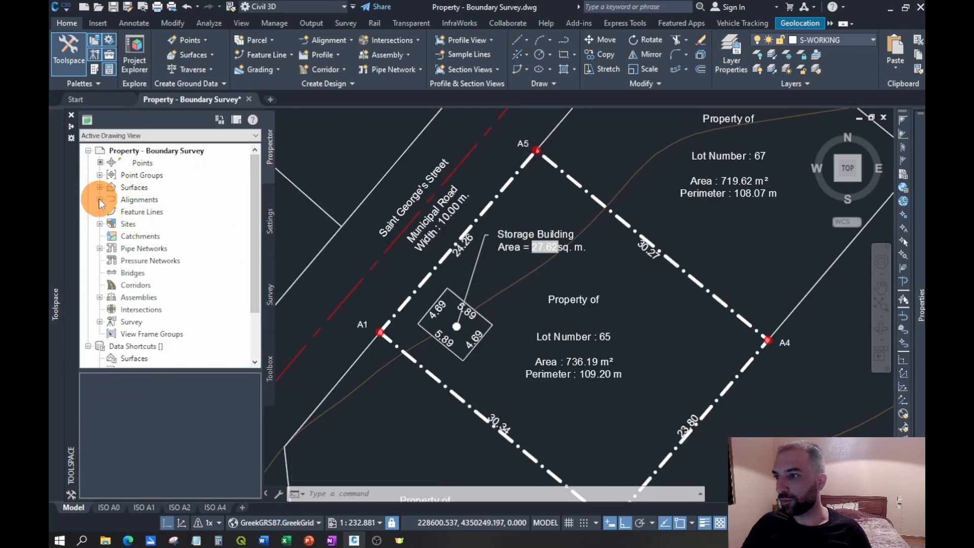
- List the Survey Site's parcels and enter the owner's full name for the parcel Property : 65
{"action": "left_click", "coordinate": [99, 224]}
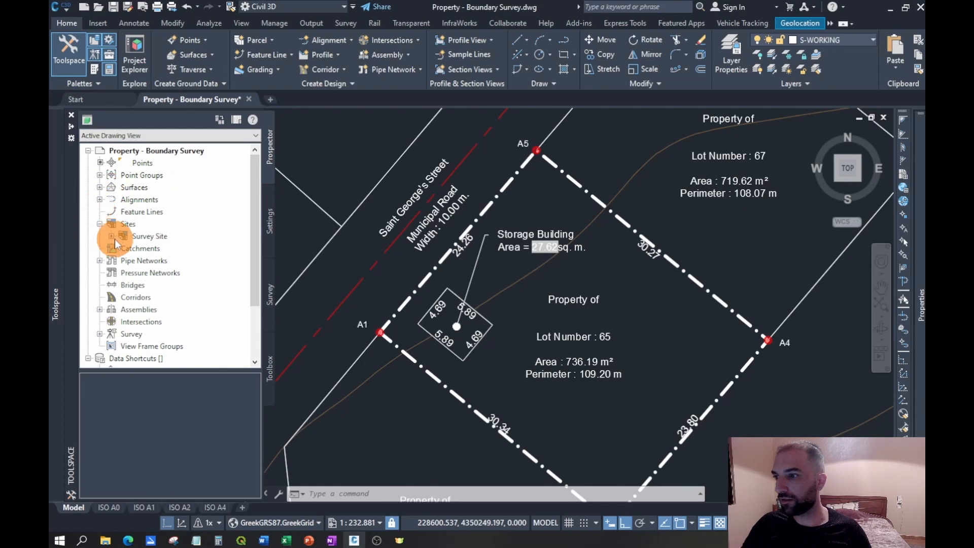
{"action": "left_click", "coordinate": [111, 236]}
{"action": "left_click", "coordinate": [123, 285]}
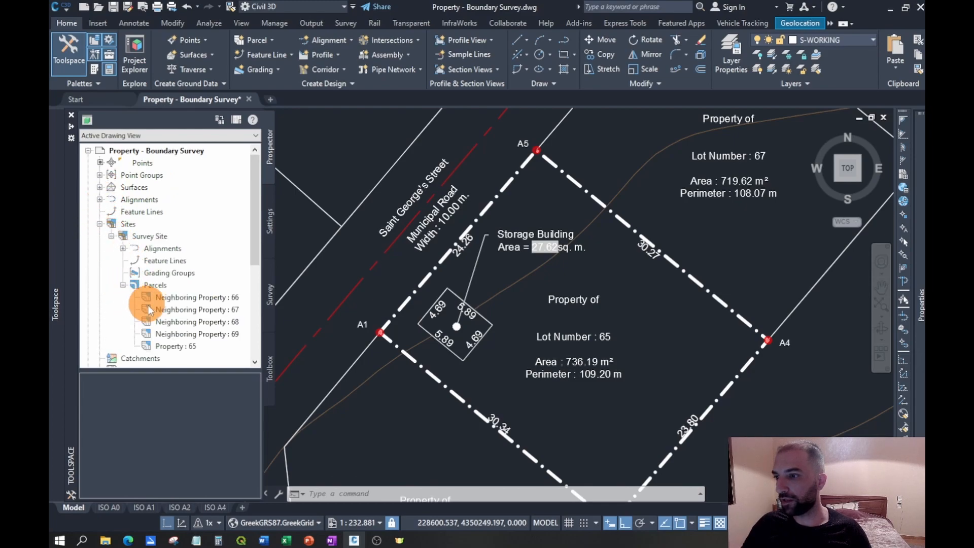
{"action": "left_click", "coordinate": [155, 286]}
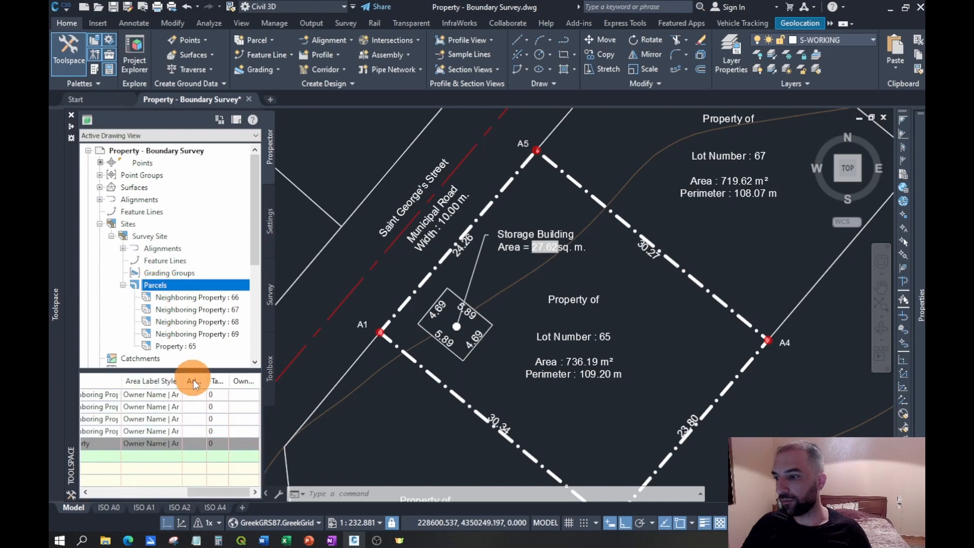
{"action": "left_click_drag", "start_coordinate": [225, 497], "coordinate": [256, 476]}
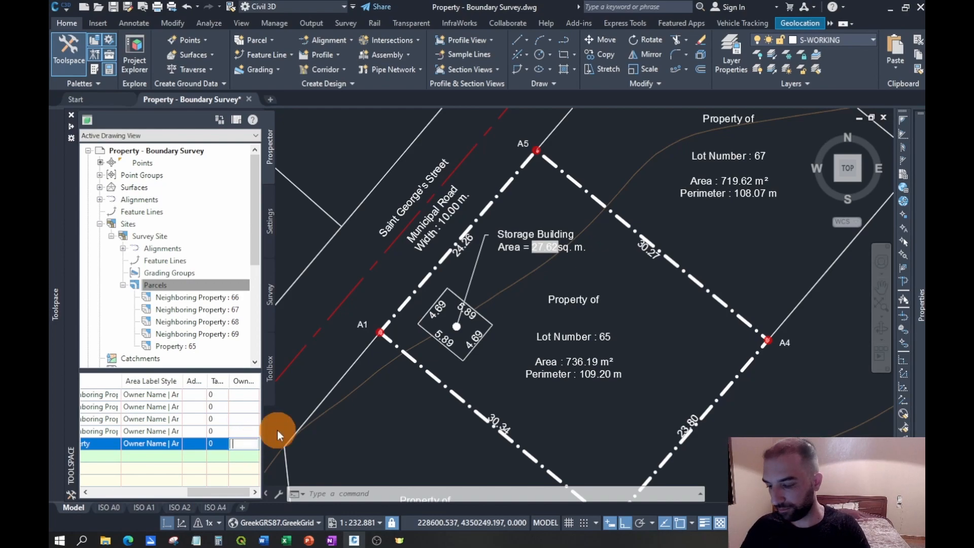
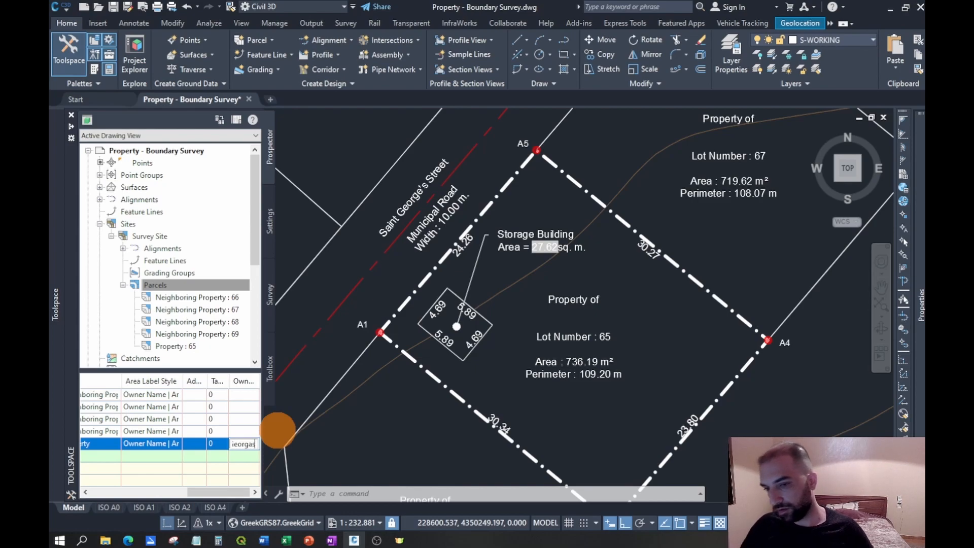
{"action": "key", "text": "Return"}
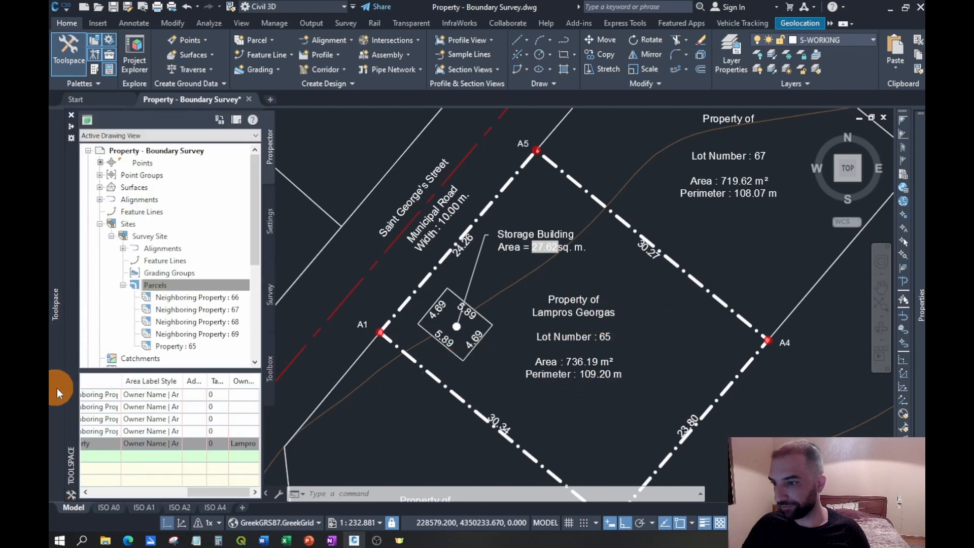
- Set the owner of neighboring parcels 66, 67, 68 and 69 to "Unkown"
{"action": "left_click", "coordinate": [241, 431]}
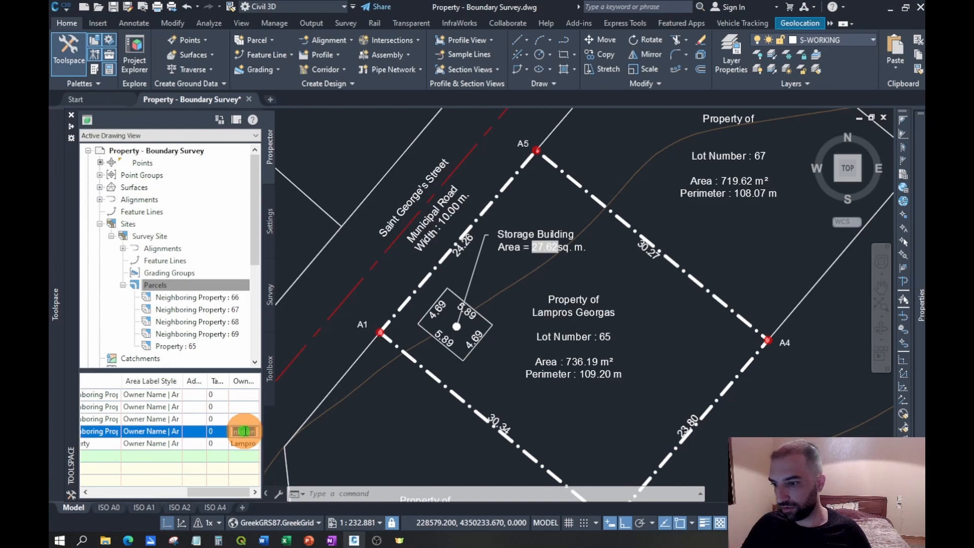
{"action": "right_click", "coordinate": [245, 431]}
{"action": "left_click", "coordinate": [281, 306]}
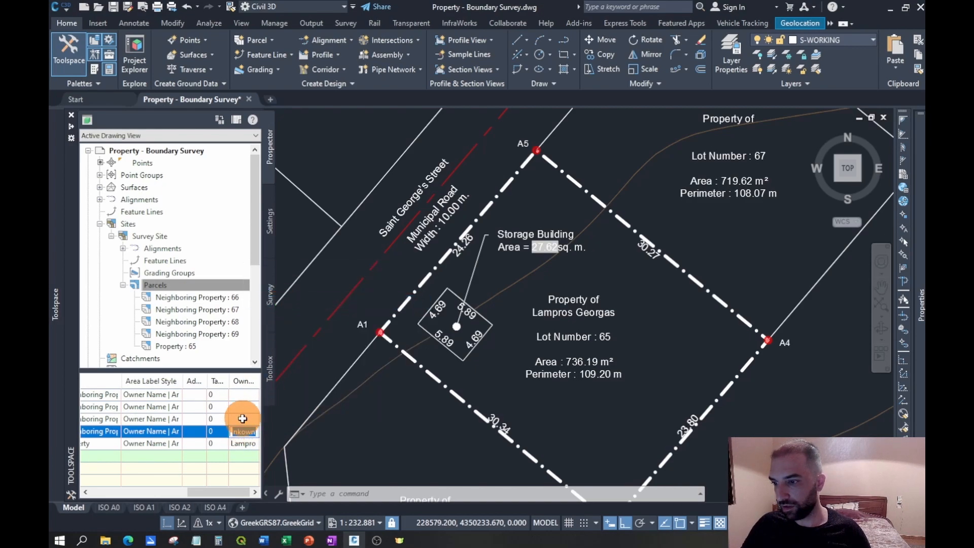
{"action": "left_click", "coordinate": [243, 418]}
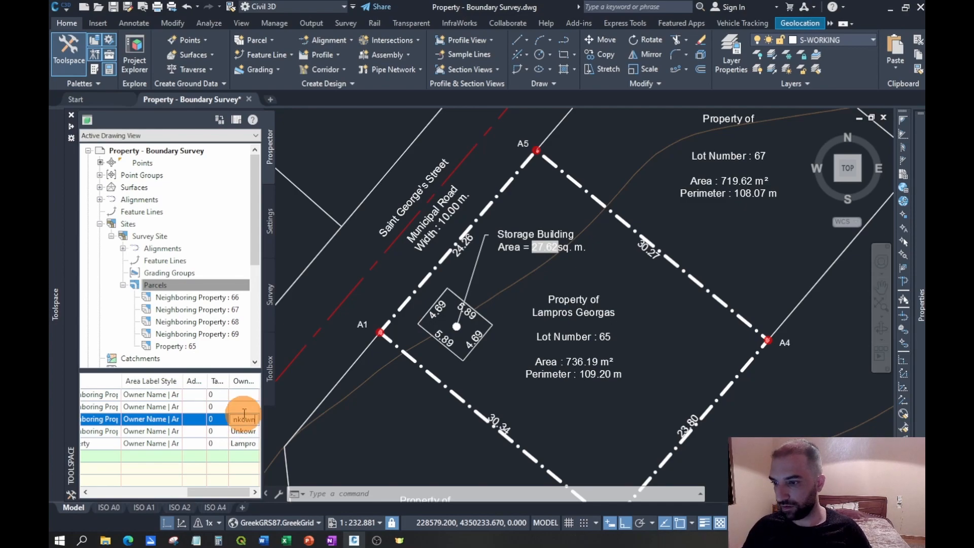
{"action": "left_click", "coordinate": [246, 406]}
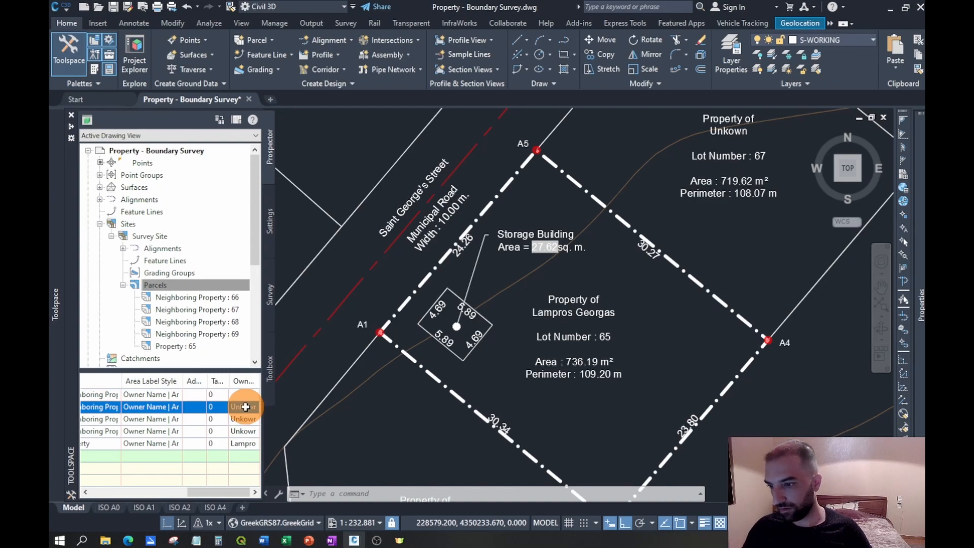
{"action": "left_click", "coordinate": [247, 395]}
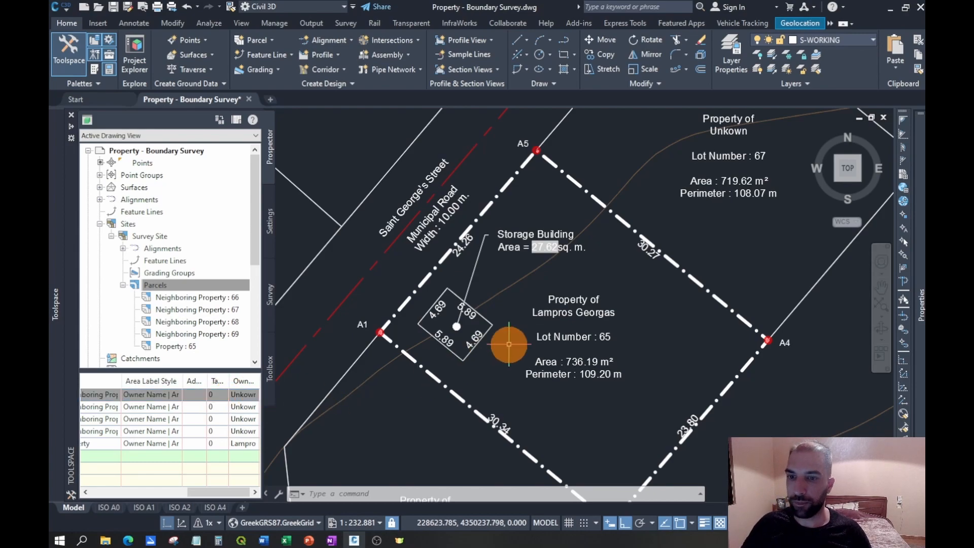
- Delete the four side length labels of the storage building
{"action": "scroll", "coordinate": [412, 363], "scroll_direction": "down", "scroll_amount": 2}
{"action": "scroll", "coordinate": [446, 356], "scroll_direction": "up", "scroll_amount": 2}
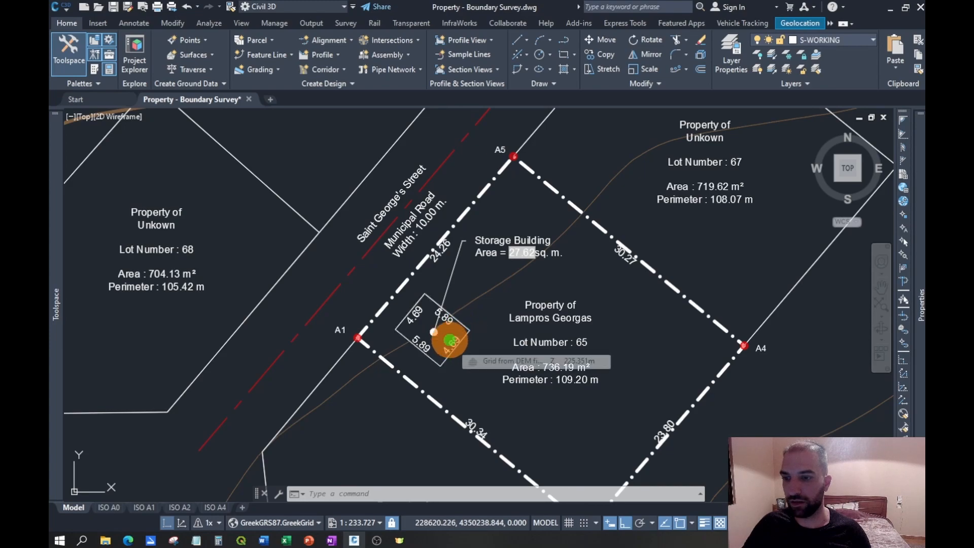
{"action": "left_click", "coordinate": [450, 339]}
{"action": "left_click", "coordinate": [415, 317]}
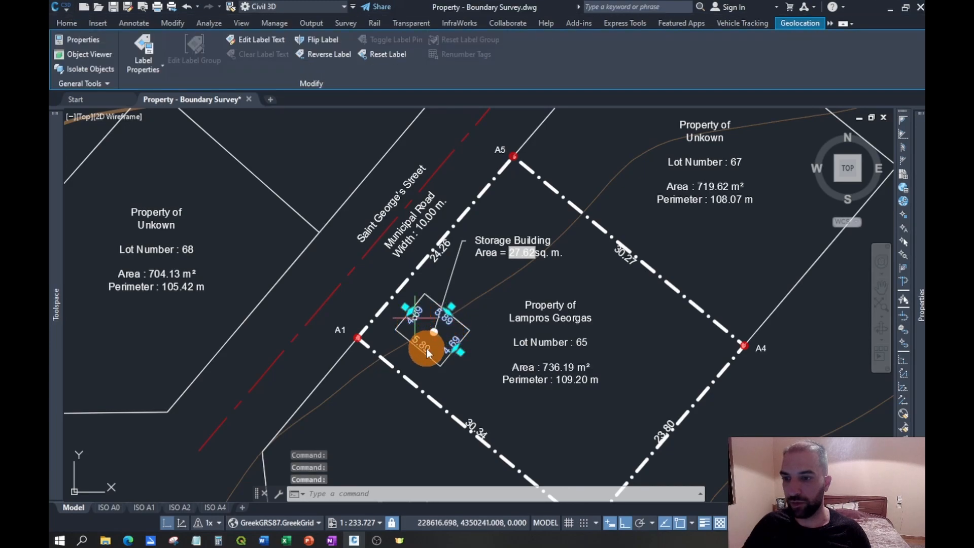
{"action": "key", "text": "Delete"}
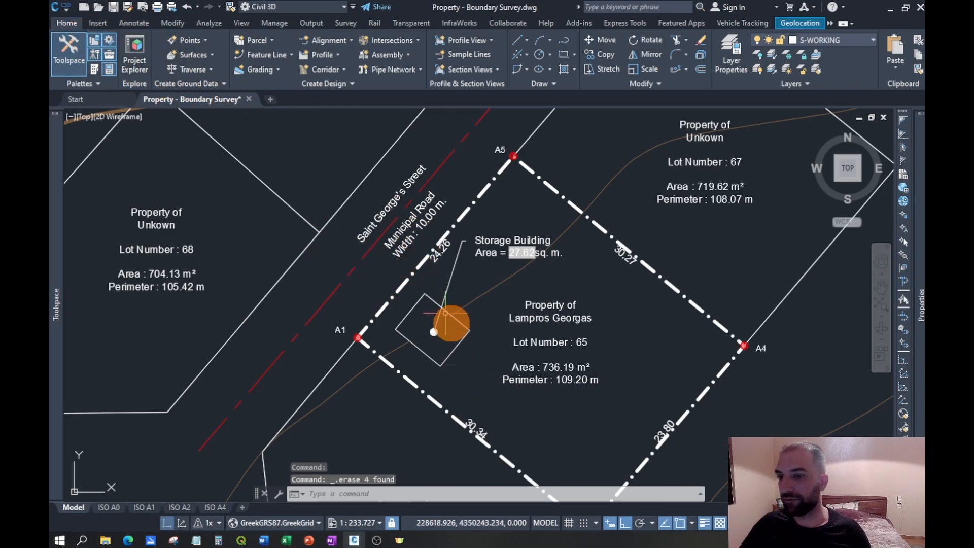
- Add Line and Curve labels of type Multiple Segment with the Distance Only line style to the storage building's polyline
{"action": "left_click", "coordinate": [132, 24]}
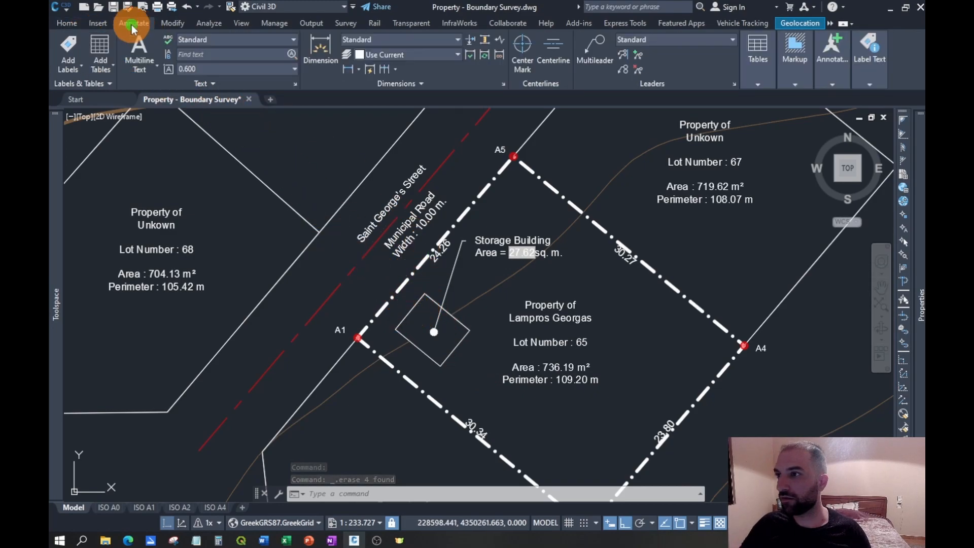
{"action": "left_click", "coordinate": [71, 60]}
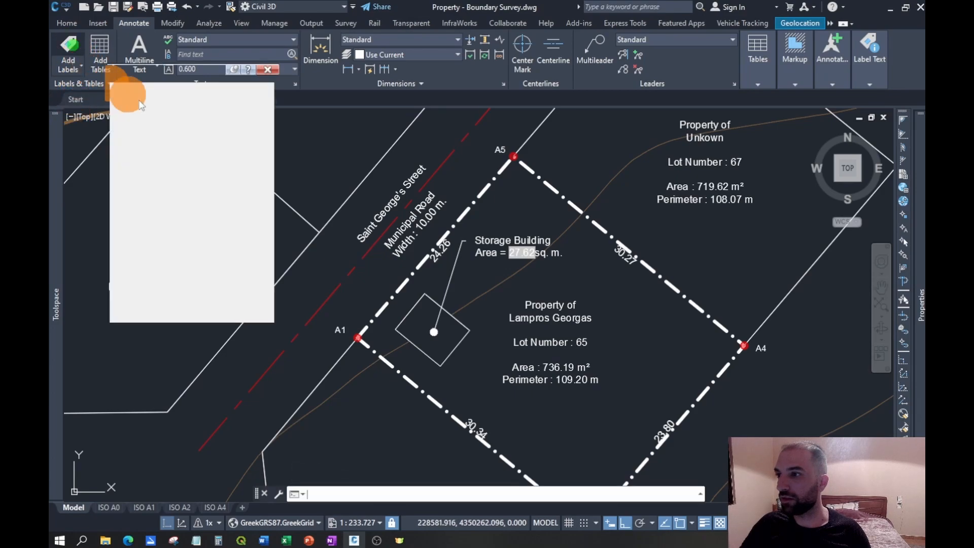
{"action": "left_click", "coordinate": [151, 100]}
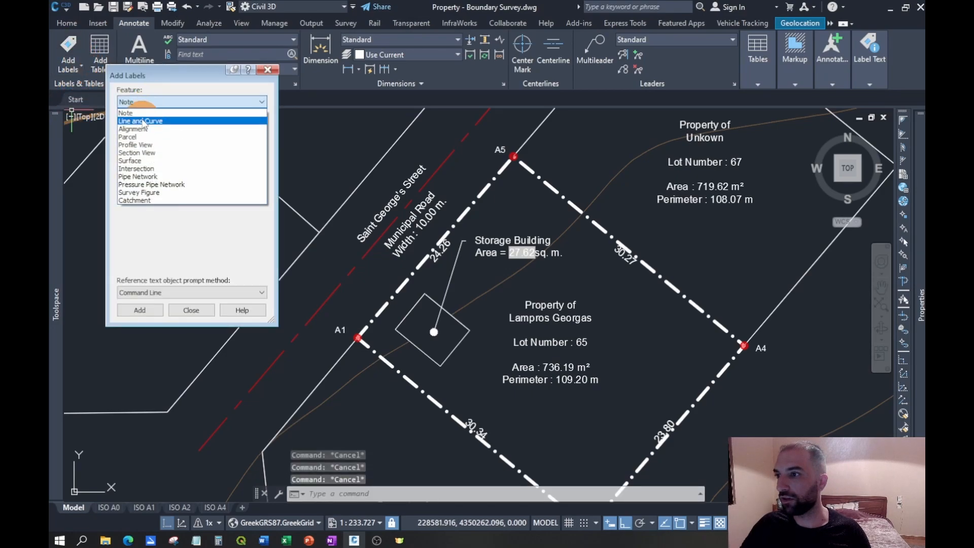
{"action": "left_click", "coordinate": [140, 121]}
{"action": "left_click", "coordinate": [154, 130]}
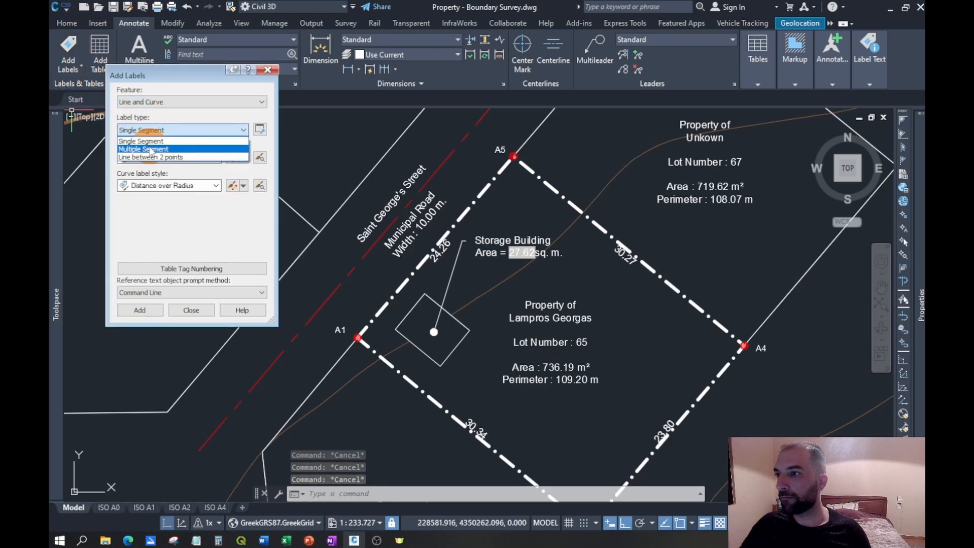
{"action": "left_click", "coordinate": [150, 148]}
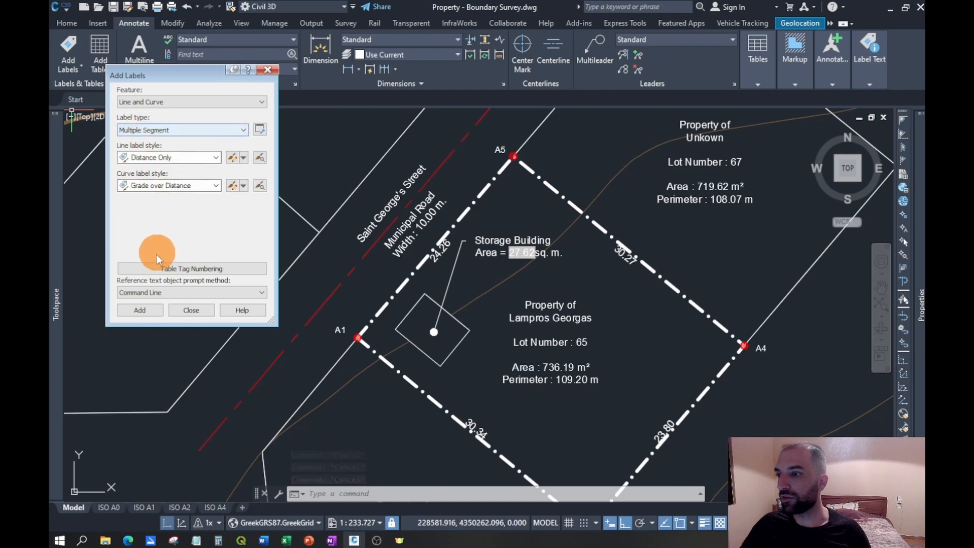
{"action": "left_click", "coordinate": [143, 310]}
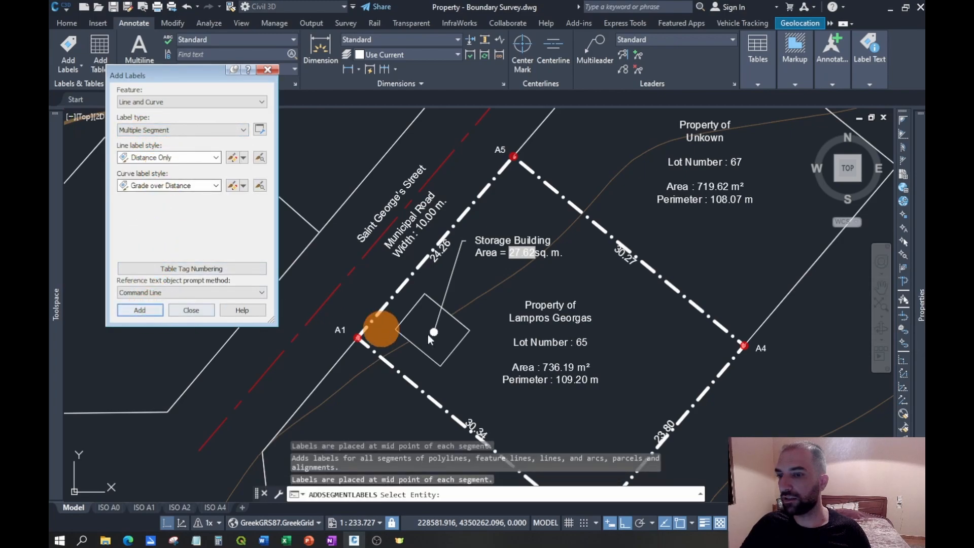
{"action": "left_click", "coordinate": [459, 347]}
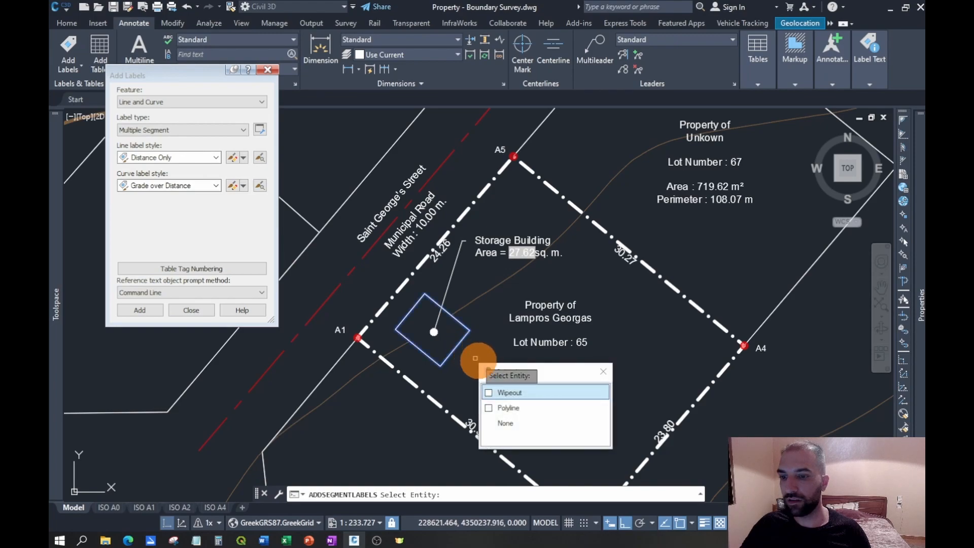
{"action": "left_click", "coordinate": [500, 405]}
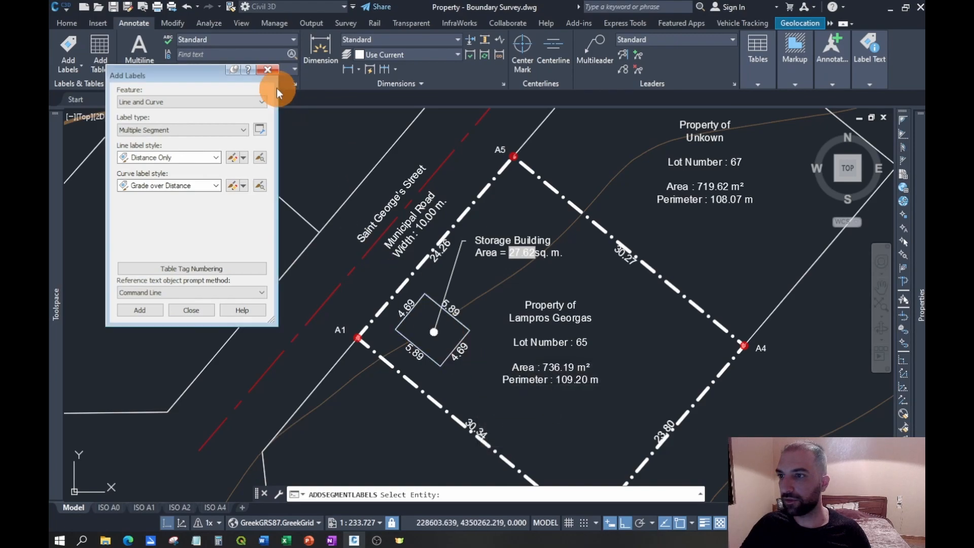
{"action": "key", "text": "Escape"}
{"action": "left_click", "coordinate": [272, 71]}
- Flip the storage building's four side length labels to the inside of its outline
{"action": "left_click", "coordinate": [460, 349]}
{"action": "left_click", "coordinate": [406, 306]}
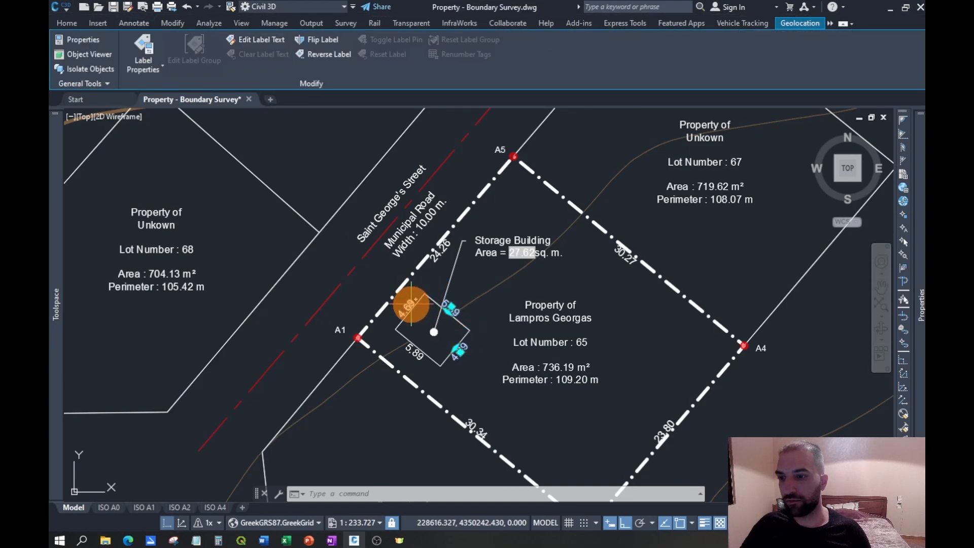
{"action": "left_click", "coordinate": [414, 353]}
{"action": "left_click", "coordinate": [416, 352]}
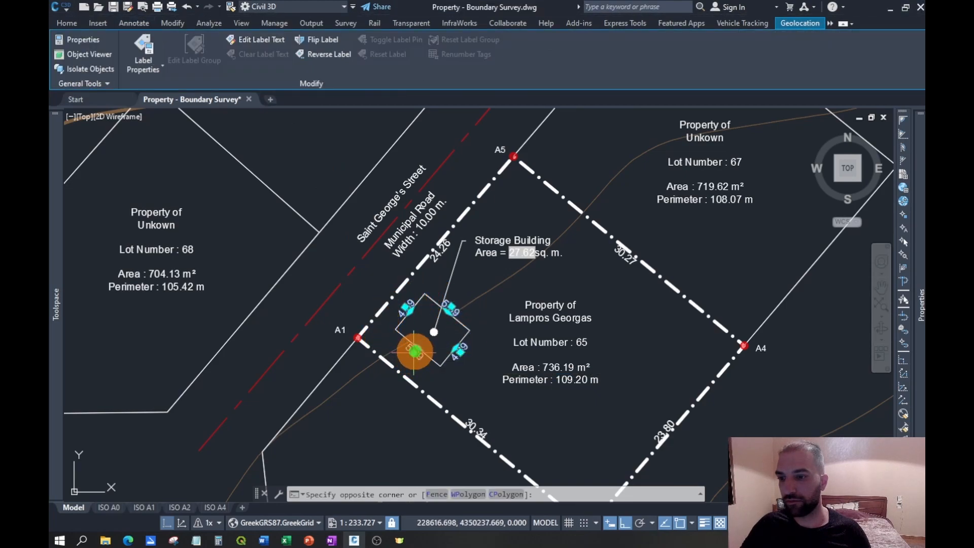
{"action": "left_click", "coordinate": [322, 39]}
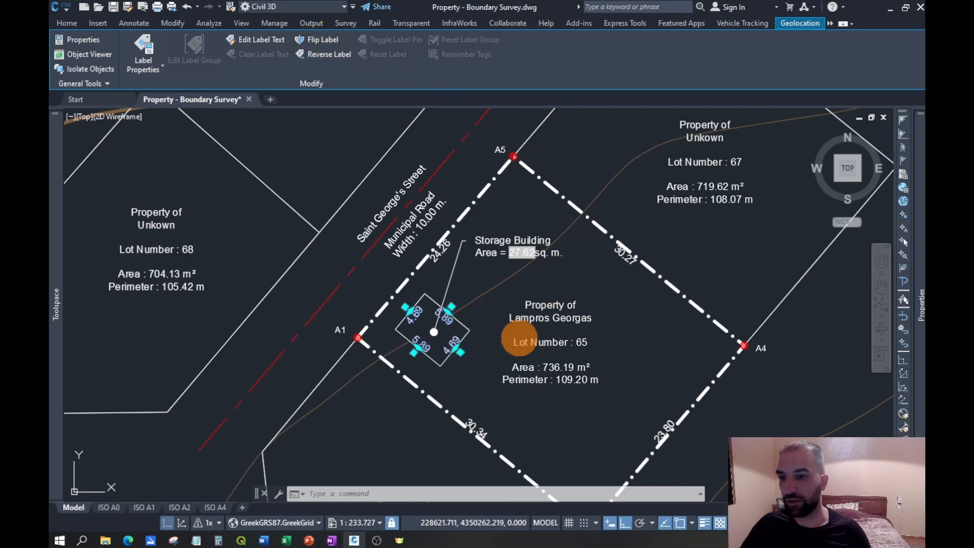
{"action": "key", "text": "Escape"}
- Copy the full cross from the Grid Cross Ticks table by its center into the lower-left corner area of the survey plan frame, with Ortho off
{"action": "scroll", "coordinate": [434, 333], "scroll_direction": "down", "scroll_amount": 5}
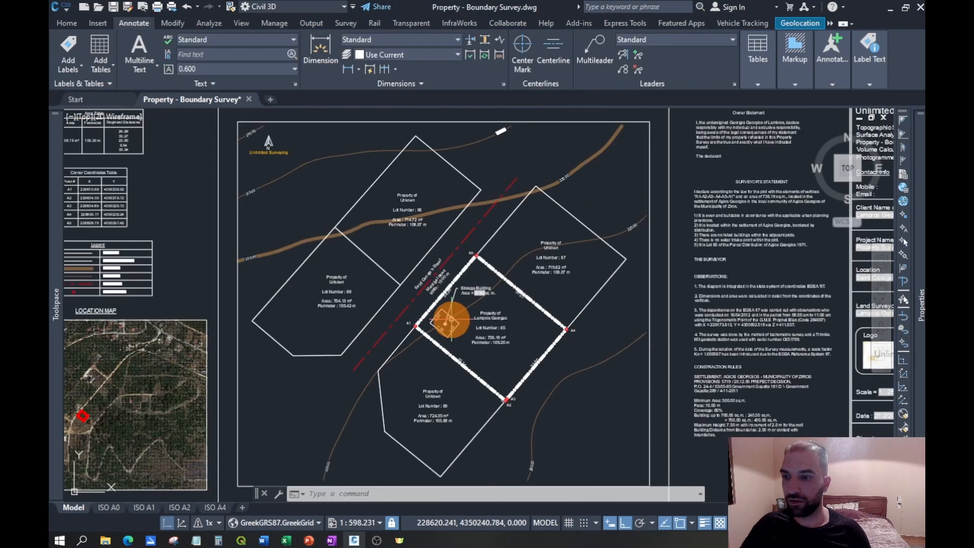
{"action": "scroll", "coordinate": [425, 304], "scroll_direction": "down", "scroll_amount": 2}
{"action": "middle_click_drag", "start_coordinate": [459, 243], "coordinate": [449, 257]}
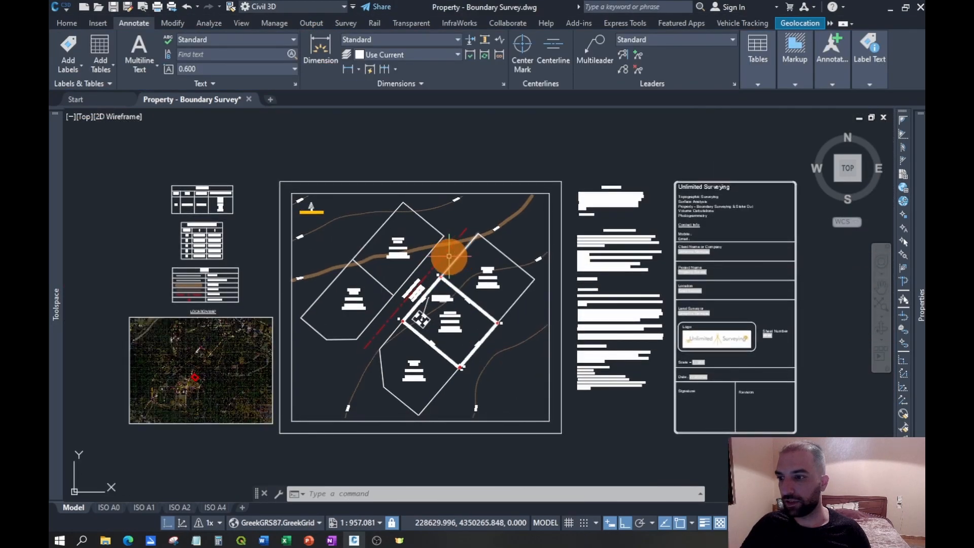
{"action": "middle_click_drag", "start_coordinate": [373, 259], "coordinate": [488, 251]}
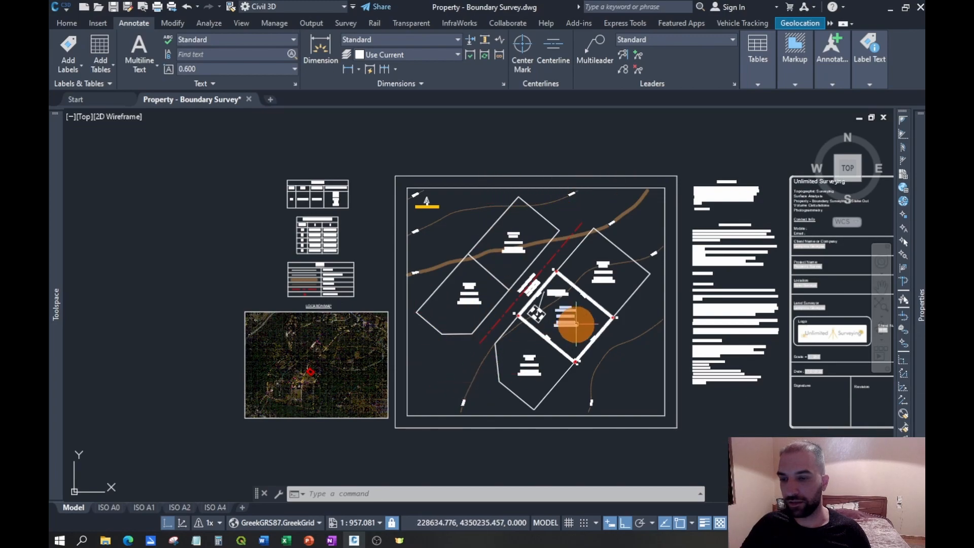
{"action": "middle_click_drag", "start_coordinate": [644, 274], "coordinate": [487, 302]}
{"action": "middle_click_drag", "start_coordinate": [635, 167], "coordinate": [619, 304]}
{"action": "middle_click_drag", "start_coordinate": [516, 200], "coordinate": [580, 349]}
{"action": "scroll", "coordinate": [443, 207], "scroll_direction": "up", "scroll_amount": 7}
{"action": "scroll", "coordinate": [437, 219], "scroll_direction": "up", "scroll_amount": 2}
{"action": "left_click", "coordinate": [526, 286]}
{"action": "left_click", "coordinate": [476, 242]}
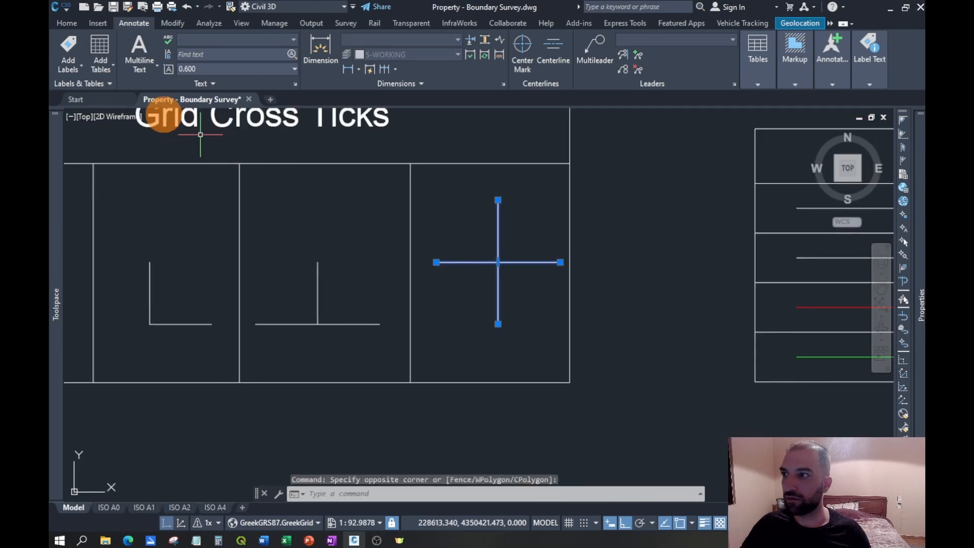
{"action": "type", "text": "co"}
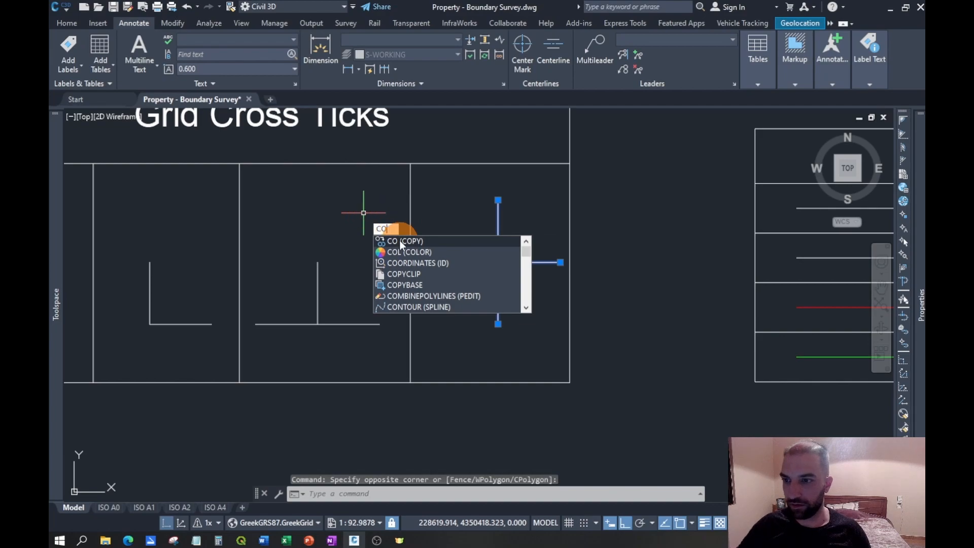
{"action": "key", "text": "Return"}
{"action": "left_click", "coordinate": [500, 263]}
{"action": "scroll", "coordinate": [533, 213], "scroll_direction": "down", "scroll_amount": 10}
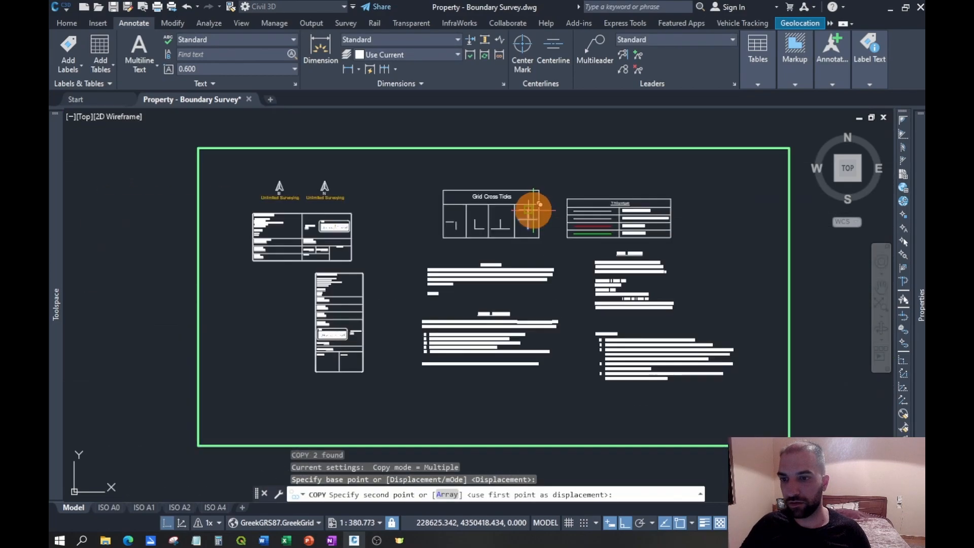
{"action": "scroll", "coordinate": [537, 303], "scroll_direction": "up", "scroll_amount": 10}
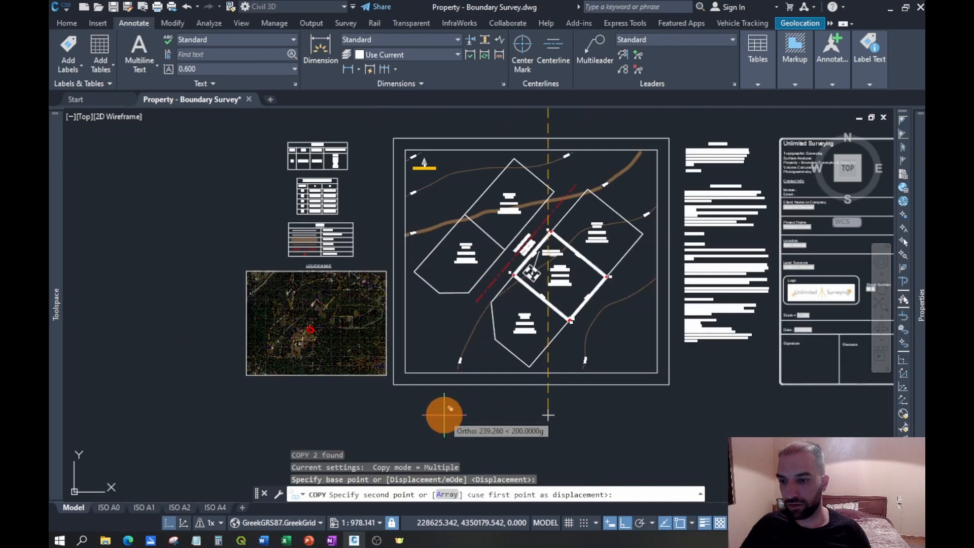
{"action": "left_click", "coordinate": [629, 521]}
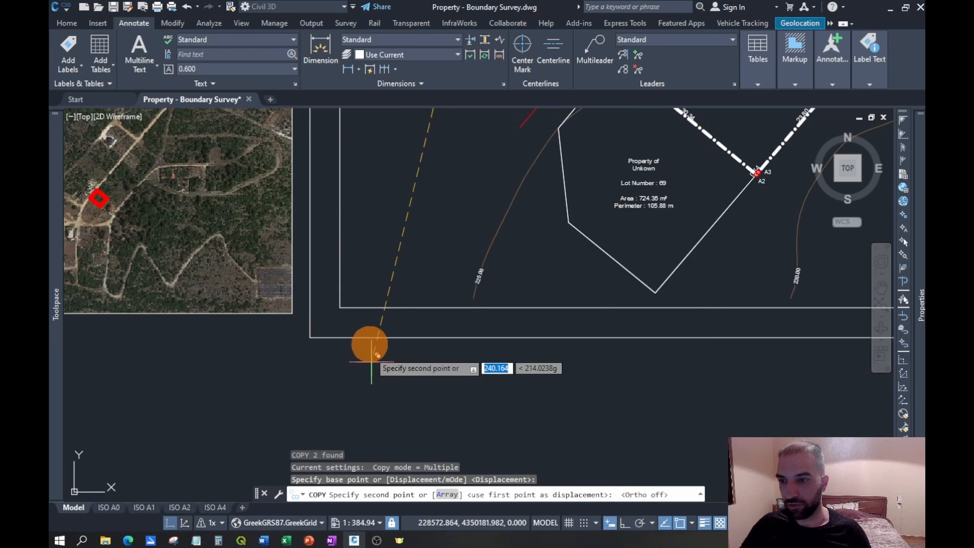
{"action": "scroll", "coordinate": [391, 271], "scroll_direction": "up", "scroll_amount": 5}
{"action": "left_click", "coordinate": [389, 278]}
{"action": "key", "text": "Escape"}
- Scale the copied cross in the plan frame's lower-left corner area by a factor of 0.5 about its center
{"action": "left_click", "coordinate": [428, 310]}
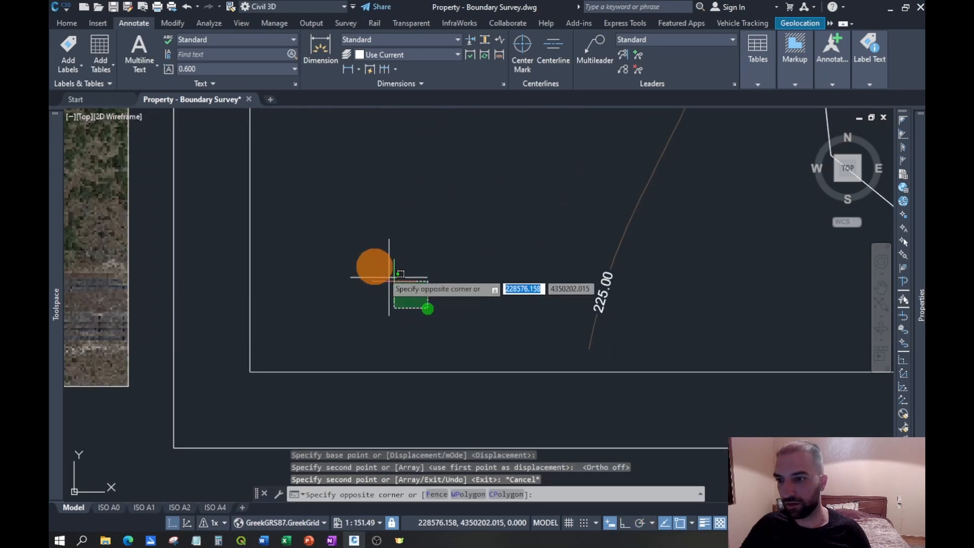
{"action": "left_click", "coordinate": [352, 245]}
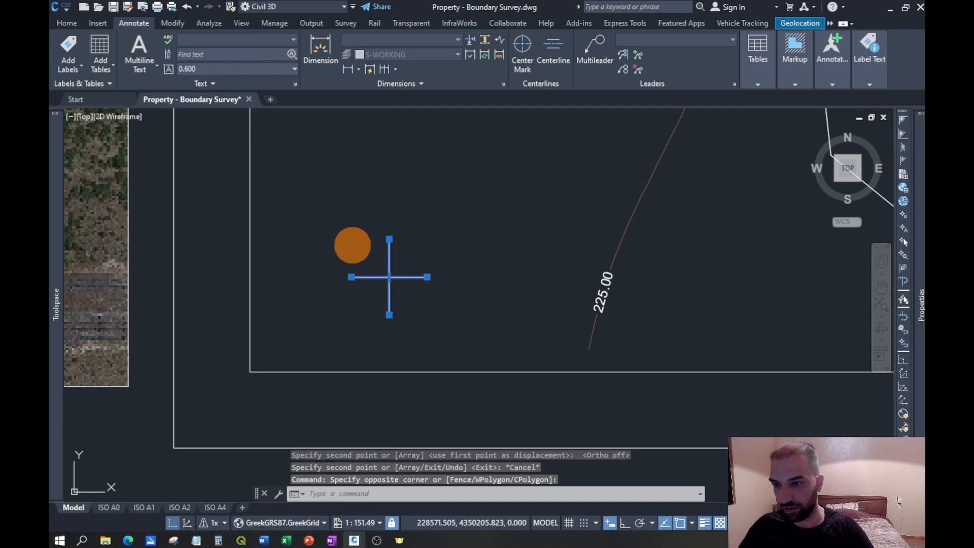
{"action": "key", "text": "Return"}
{"action": "left_click", "coordinate": [389, 277]}
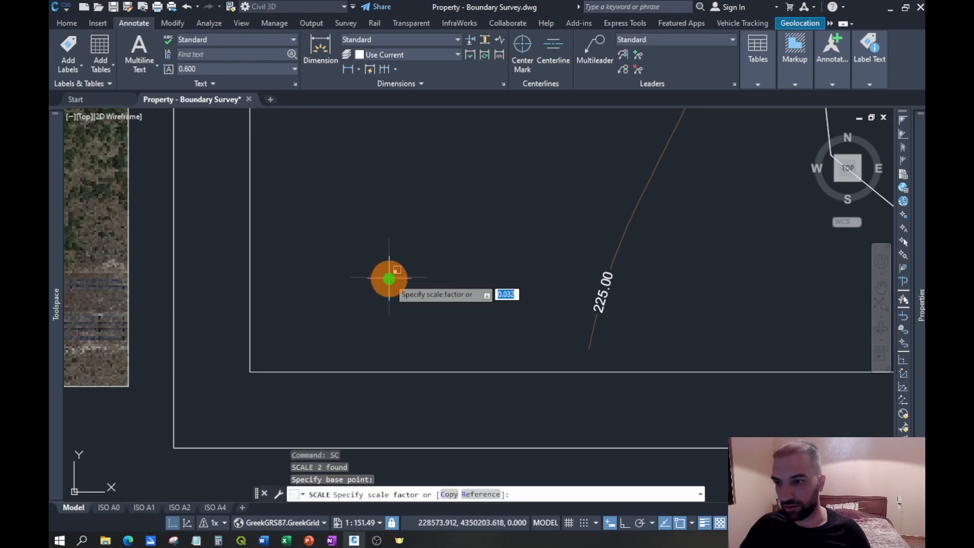
{"action": "type", "text": "0.5"}
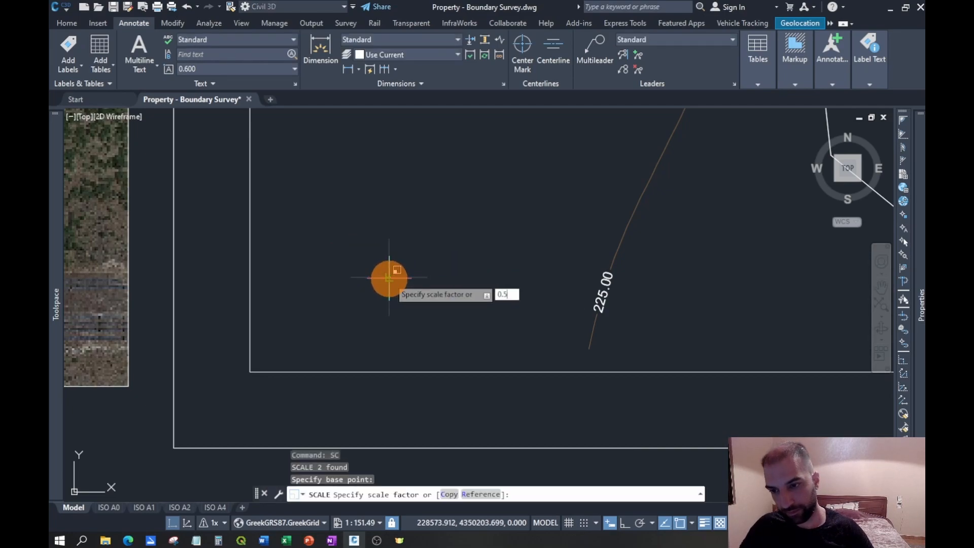
{"action": "key", "text": "Return"}
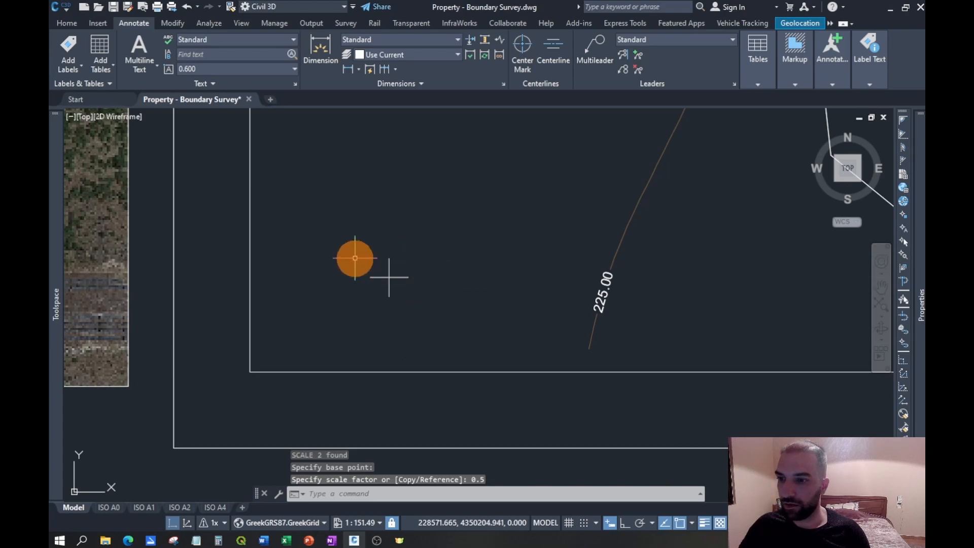
- Group the two lines of the scaled cross into a single object
{"action": "scroll", "coordinate": [356, 258], "scroll_direction": "up", "scroll_amount": 2}
{"action": "left_click", "coordinate": [455, 327]}
{"action": "left_click", "coordinate": [406, 282]}
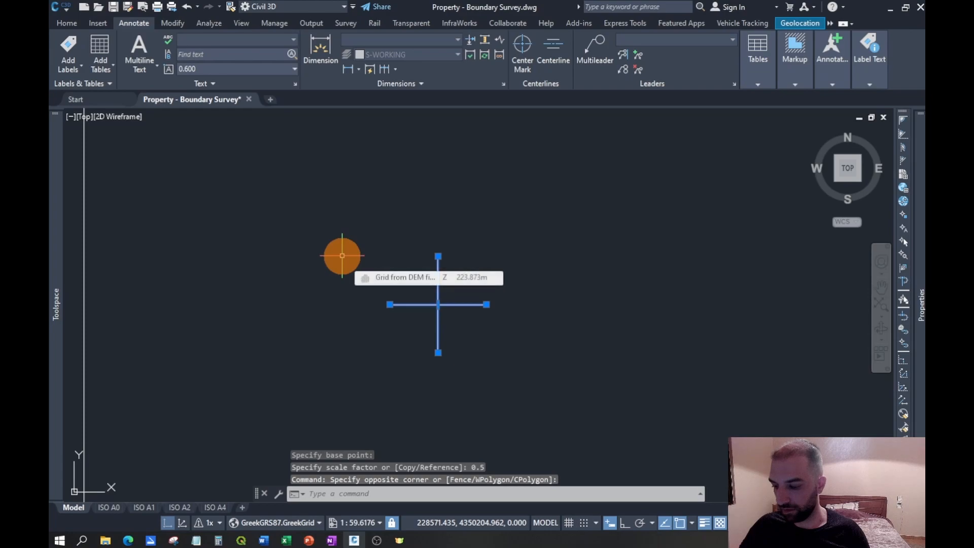
{"action": "type", "text": "group"}
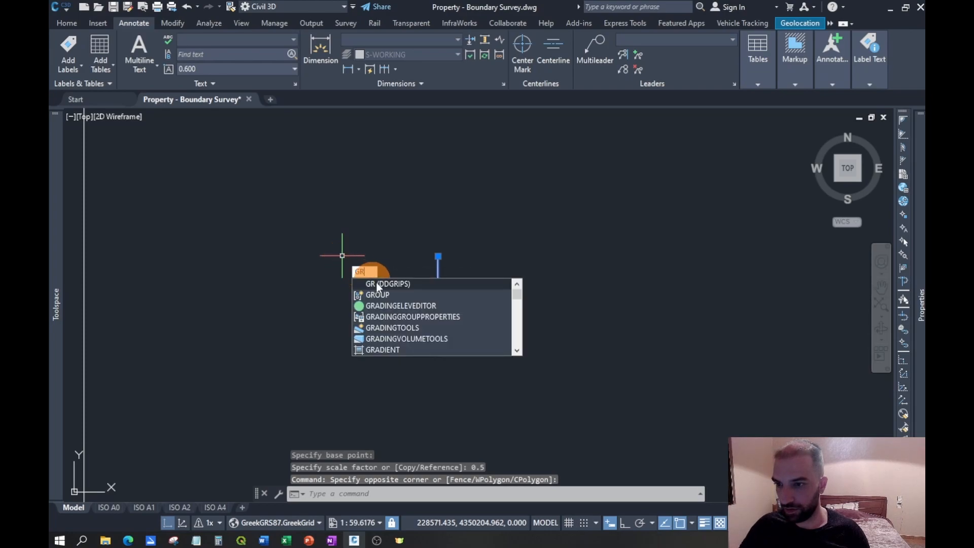
{"action": "key", "text": "Return"}
- Create a rectangular array of the grouped cross with a spacing of 25 between columns and between rows
{"action": "left_click", "coordinate": [465, 333]}
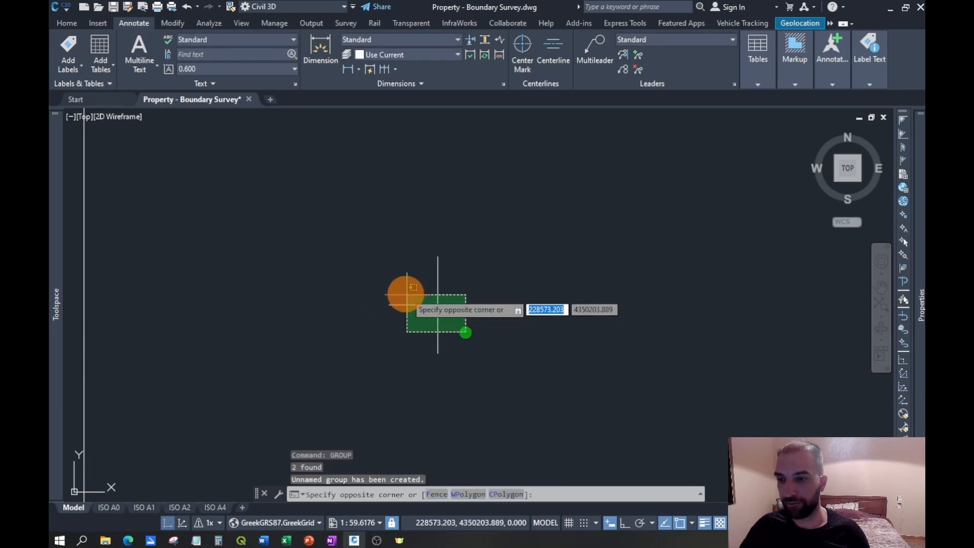
{"action": "left_click", "coordinate": [401, 287]}
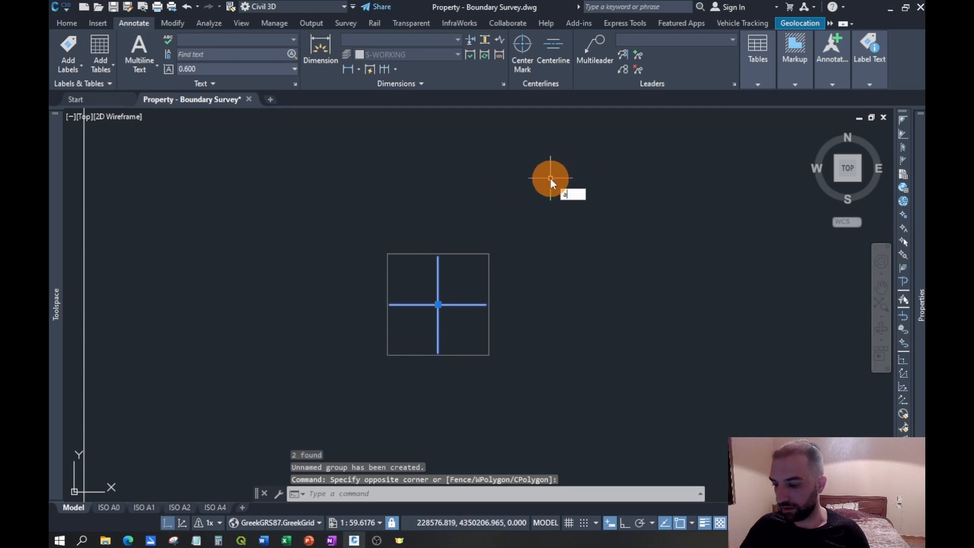
{"action": "left_click", "coordinate": [583, 216]}
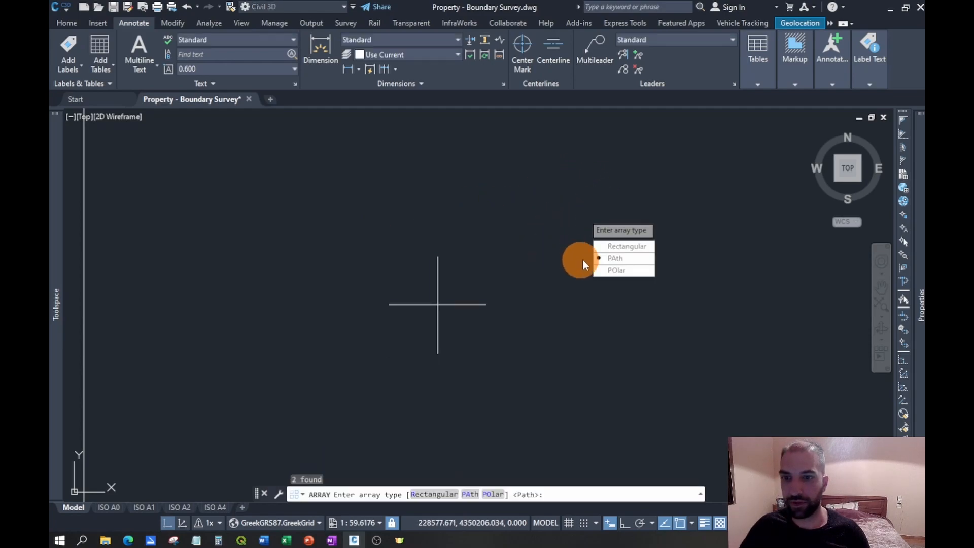
{"action": "left_click", "coordinate": [611, 246]}
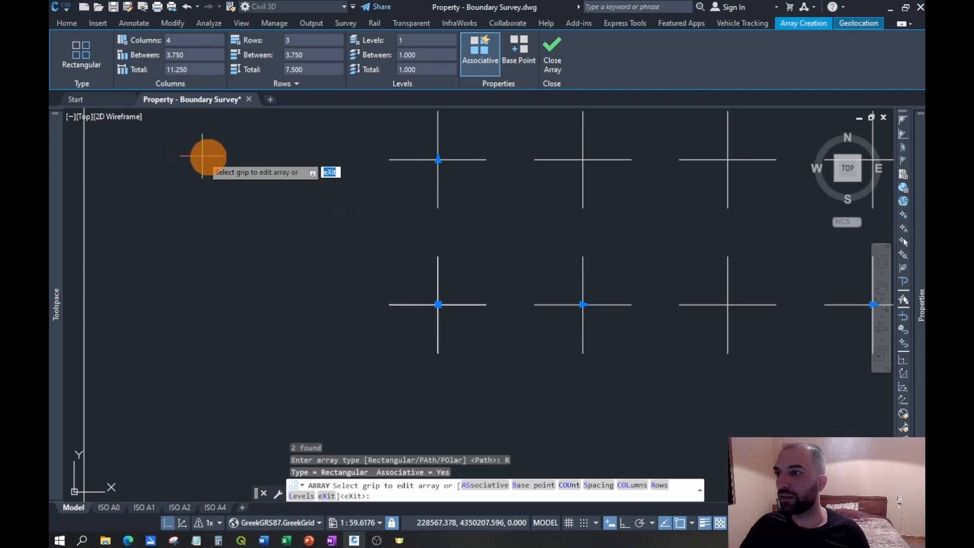
{"action": "left_click", "coordinate": [205, 54]}
{"action": "type", "text": "25"}
{"action": "key", "text": "Return"}
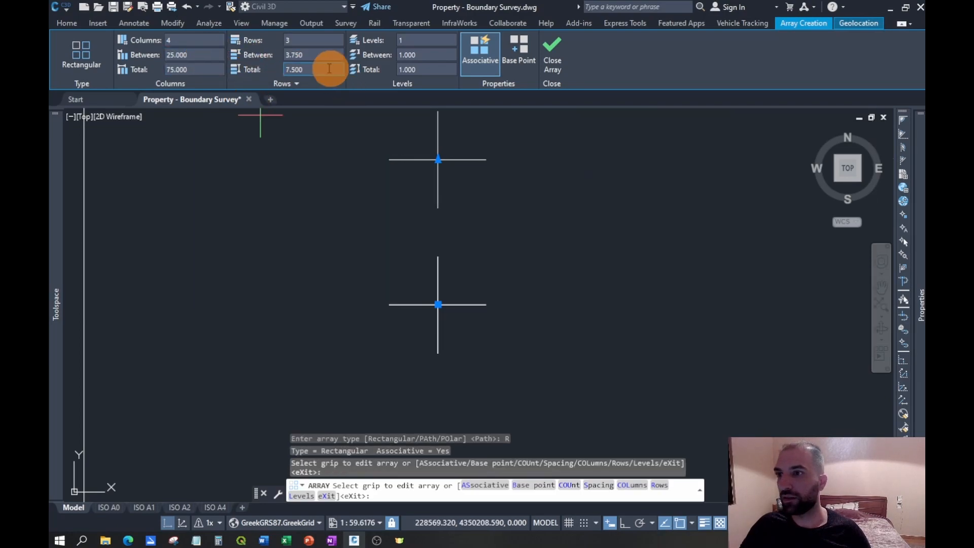
{"action": "left_click", "coordinate": [311, 55]}
{"action": "type", "text": "25"}
{"action": "key", "text": "Return"}
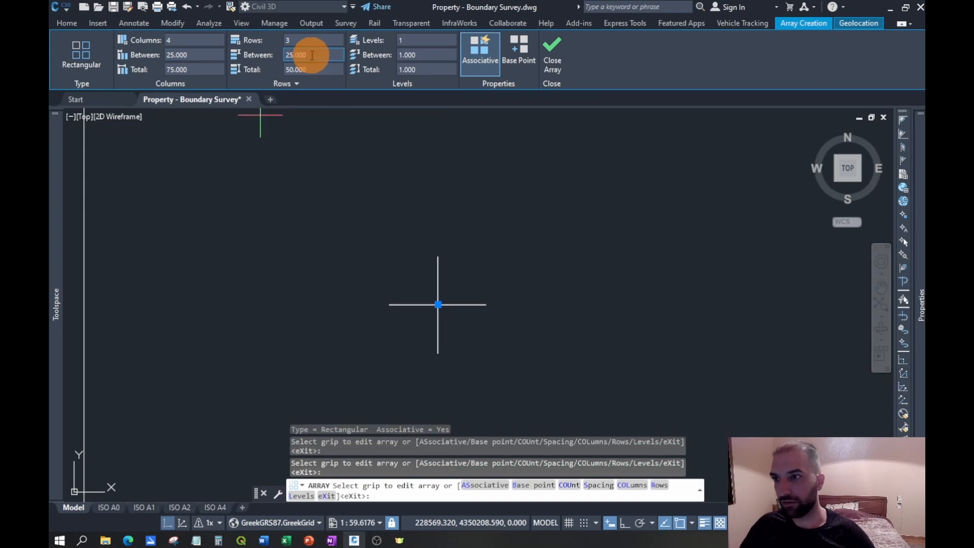
- Set the cross array to 4 rows and finish it
{"action": "scroll", "coordinate": [431, 308], "scroll_direction": "down", "scroll_amount": 5}
{"action": "scroll", "coordinate": [449, 300], "scroll_direction": "up", "scroll_amount": 3}
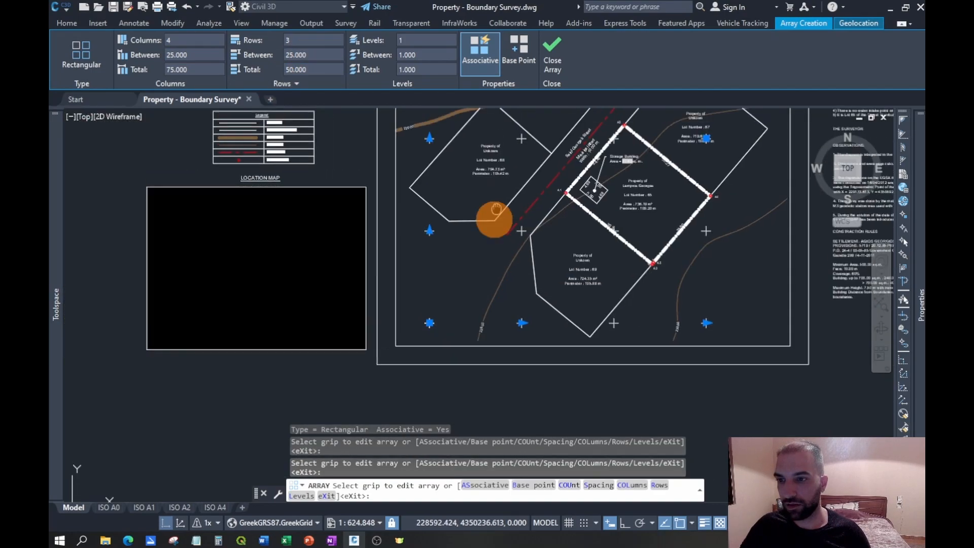
{"action": "left_click", "coordinate": [304, 38]}
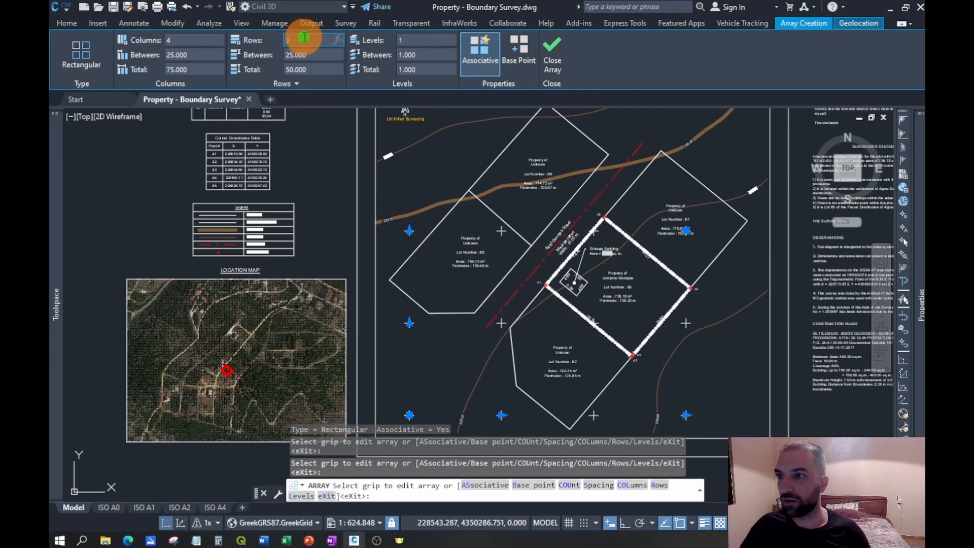
{"action": "type", "text": "4"}
{"action": "key", "text": "Return"}
{"action": "mouse_move", "coordinate": [570, 143]}
{"action": "middle_mouse_down"}
{"action": "mouse_move", "coordinate": [566, 193]}
{"action": "mouse_move", "coordinate": [522, 132]}
{"action": "middle_mouse_up"}
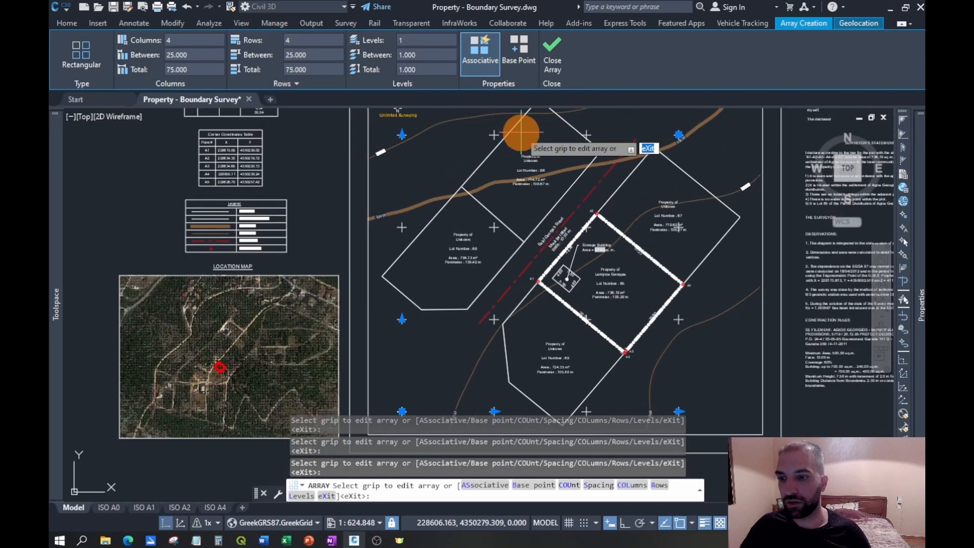
{"action": "left_click", "coordinate": [553, 48]}
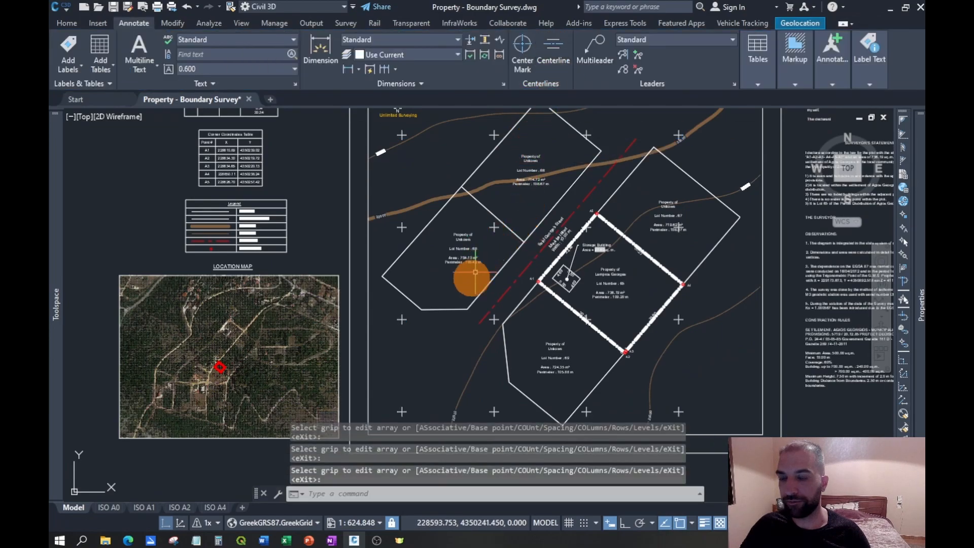
- Draw a circle of radius about 0.49 centered on the lower-left cross of the array
{"action": "scroll", "coordinate": [475, 272], "scroll_direction": "up", "scroll_amount": 6}
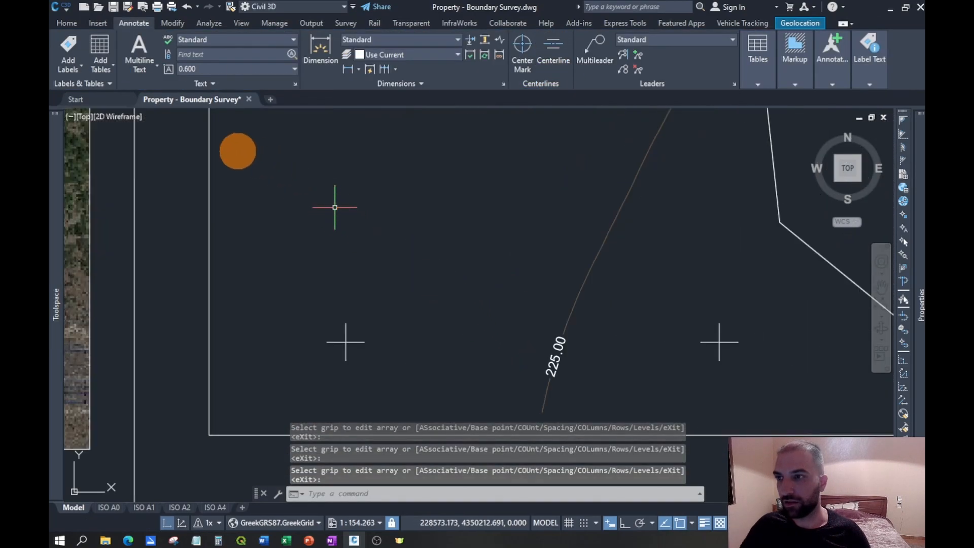
{"action": "left_click", "coordinate": [66, 23]}
{"action": "left_click", "coordinate": [540, 57]}
{"action": "scroll", "coordinate": [353, 338], "scroll_direction": "up", "scroll_amount": 4}
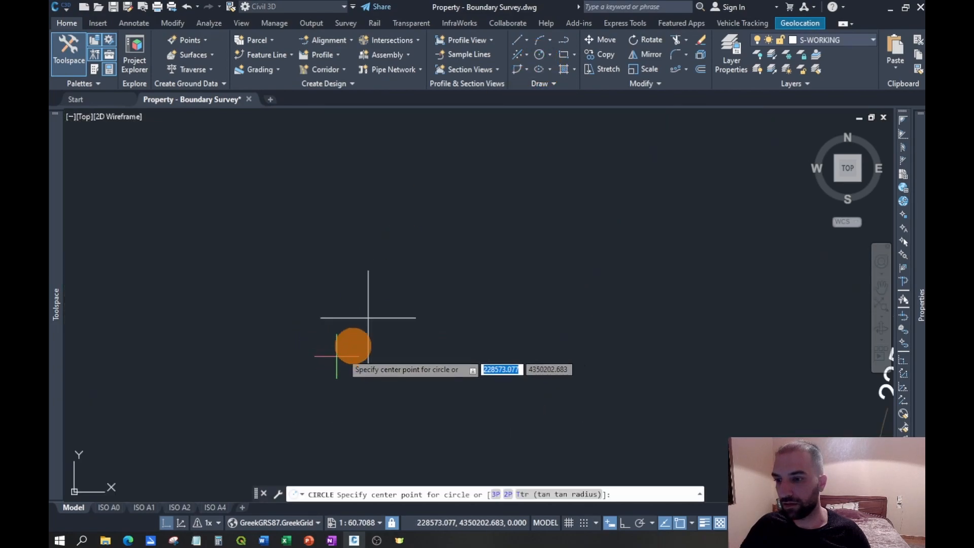
{"action": "left_click", "coordinate": [369, 319]}
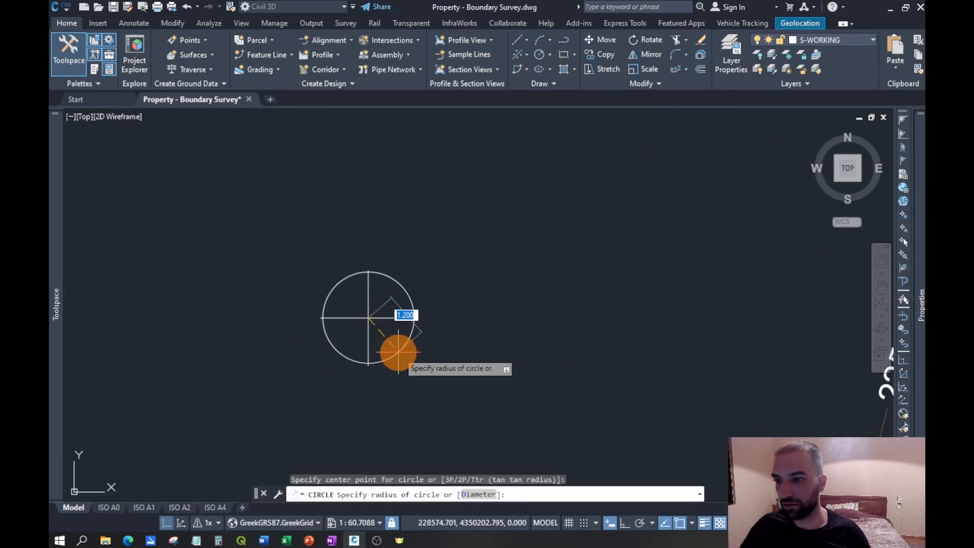
{"action": "left_click", "coordinate": [381, 330]}
{"action": "scroll", "coordinate": [335, 348], "scroll_direction": "up", "scroll_amount": 4}
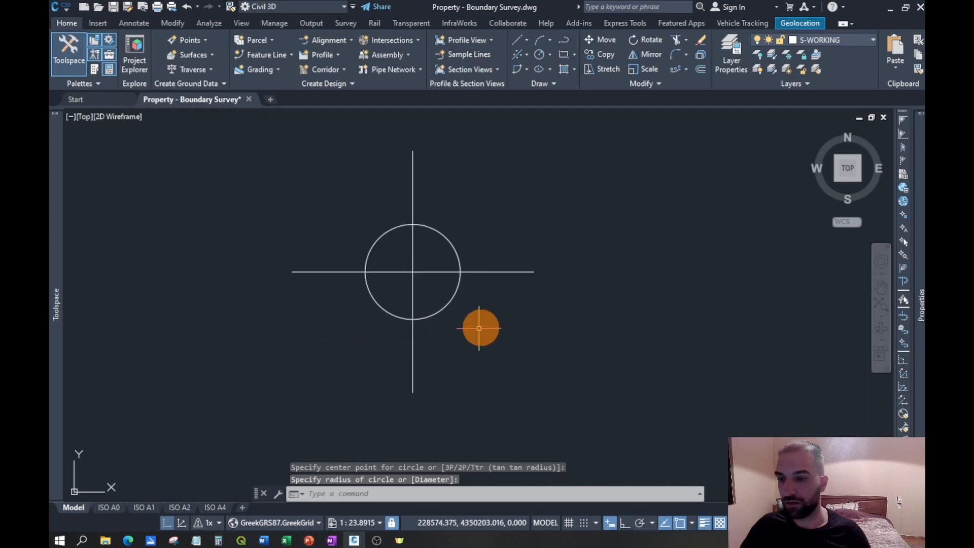
- Set the diameter of the circle on the lower-left cross to 1
{"action": "left_click", "coordinate": [453, 296]}
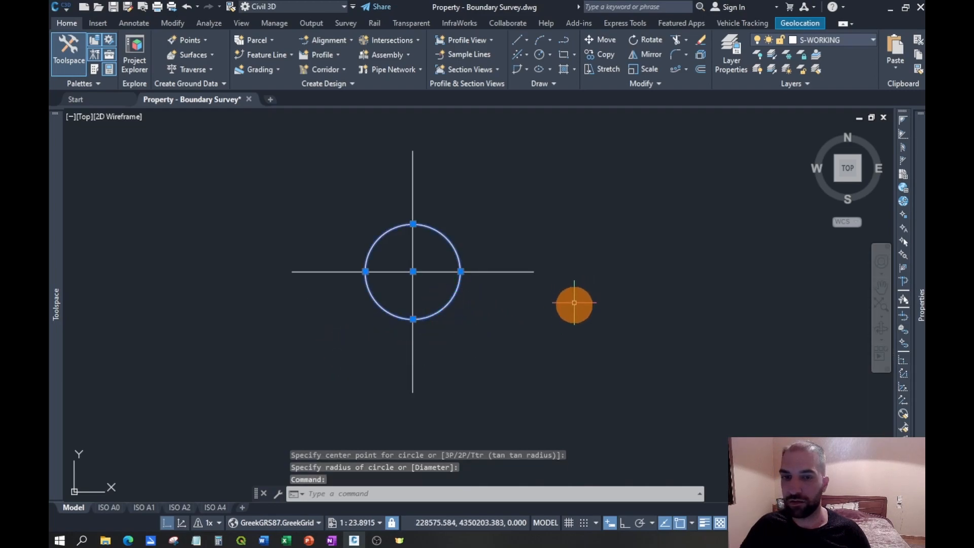
{"action": "mouse_move", "coordinate": [919, 370]}
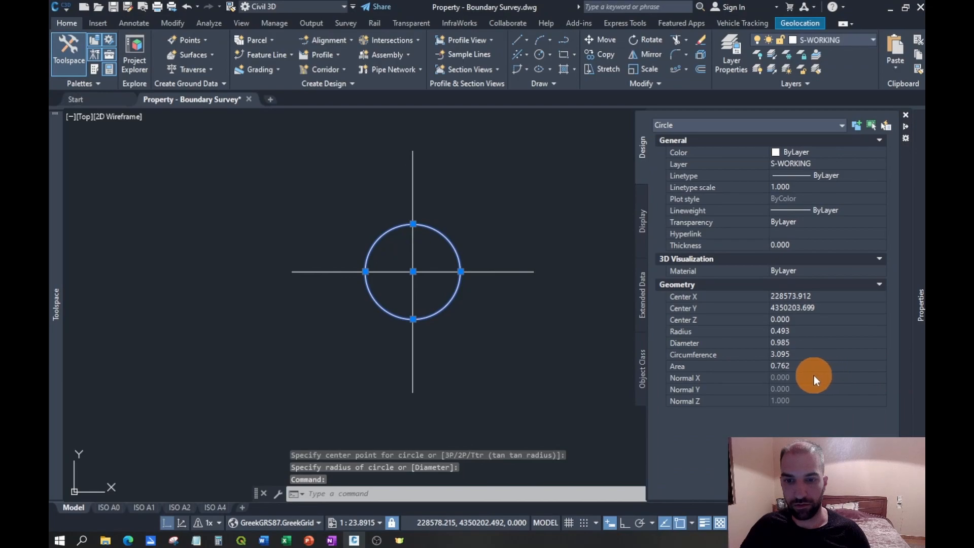
{"action": "left_click", "coordinate": [796, 344]}
{"action": "type", "text": "1"}
{"action": "key", "text": "Return"}
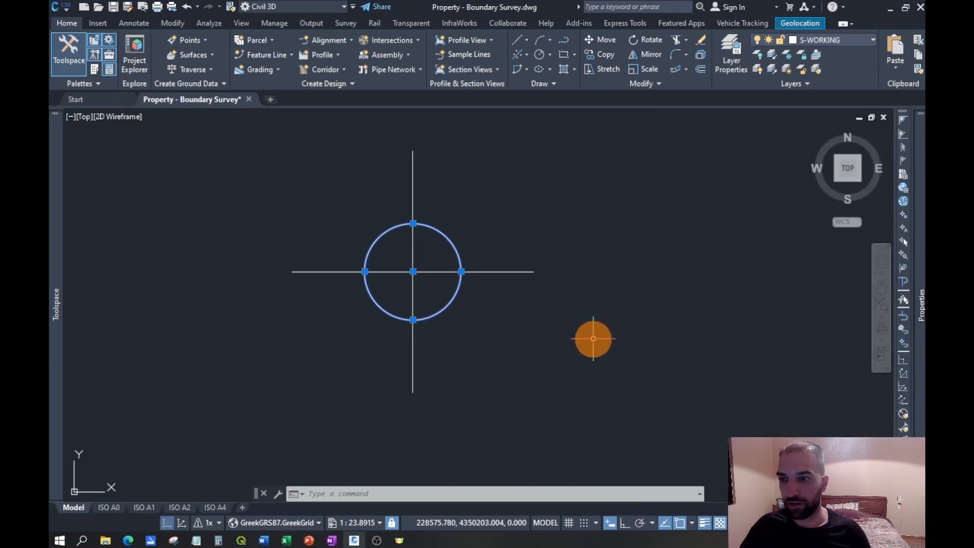
- Set the circle's center coordinates to X 228575 and Y 4350200
{"action": "mouse_move", "coordinate": [920, 351]}
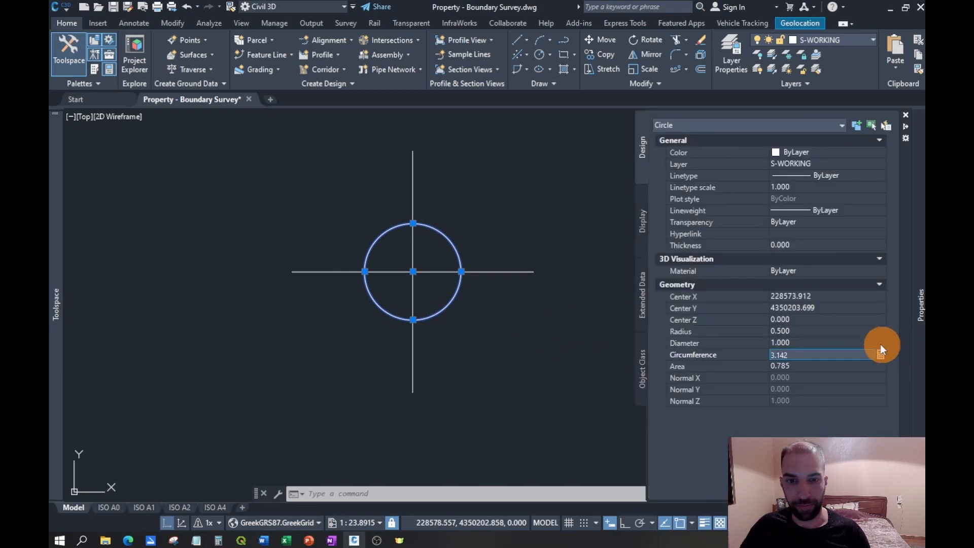
{"action": "left_click", "coordinate": [823, 298]}
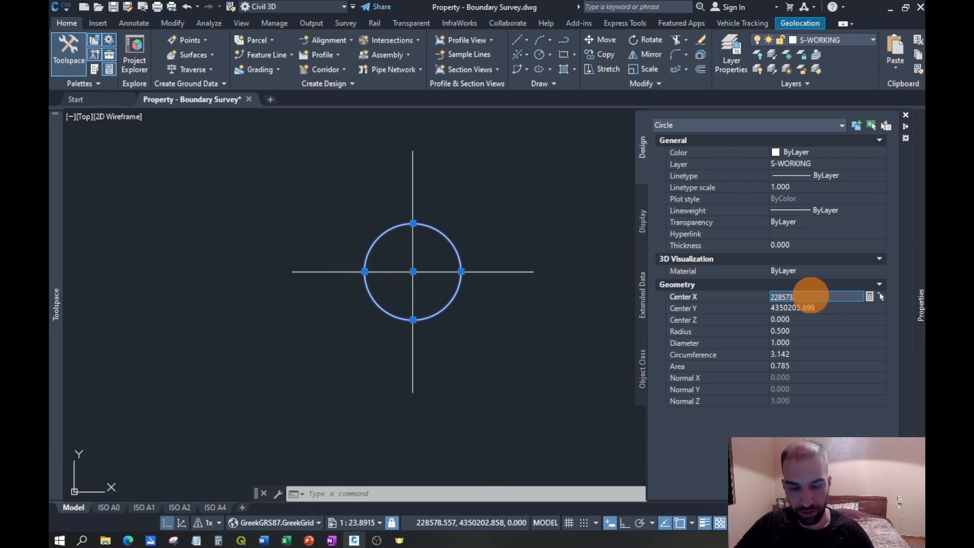
{"action": "left_click", "coordinate": [821, 309]}
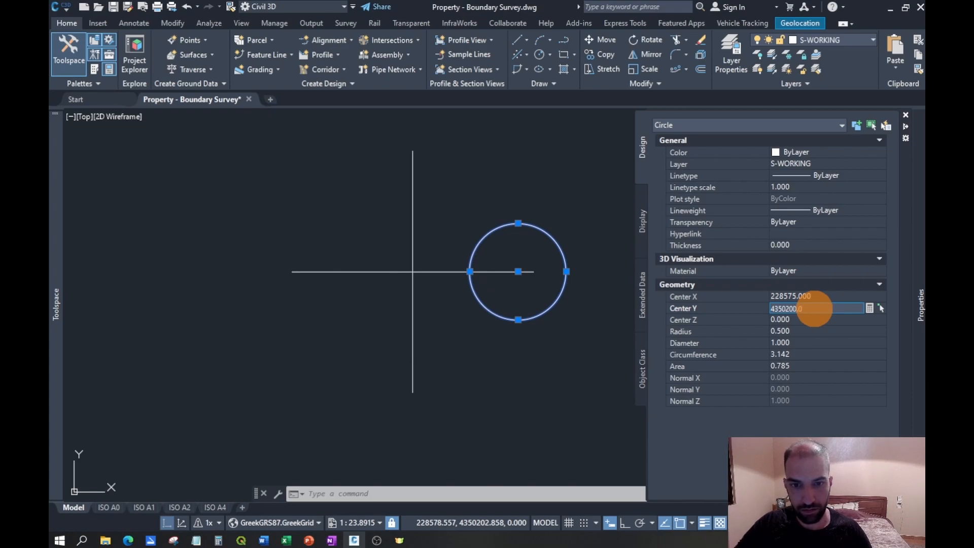
{"action": "key", "text": "Tab"}
{"action": "scroll", "coordinate": [528, 307], "scroll_direction": "down", "scroll_amount": 8}
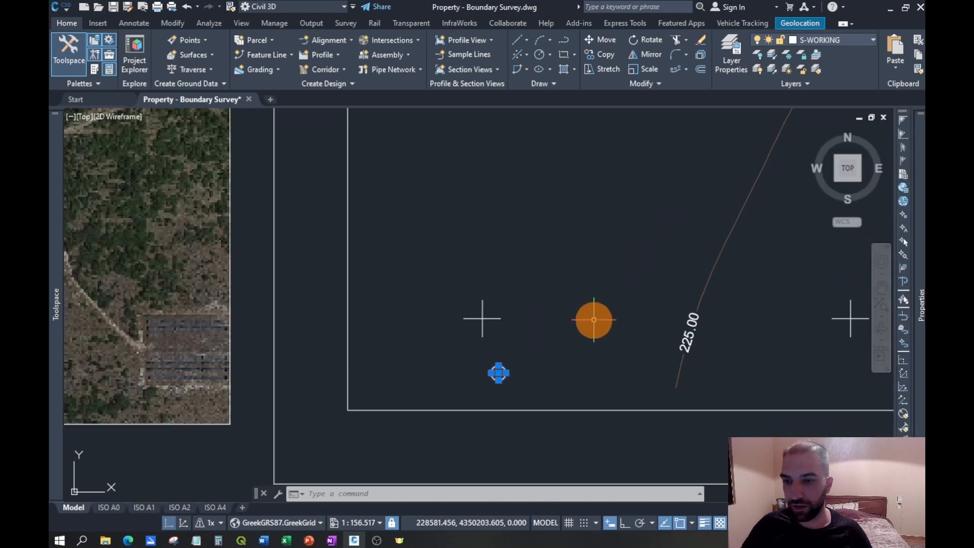
{"action": "key", "text": "Escape"}
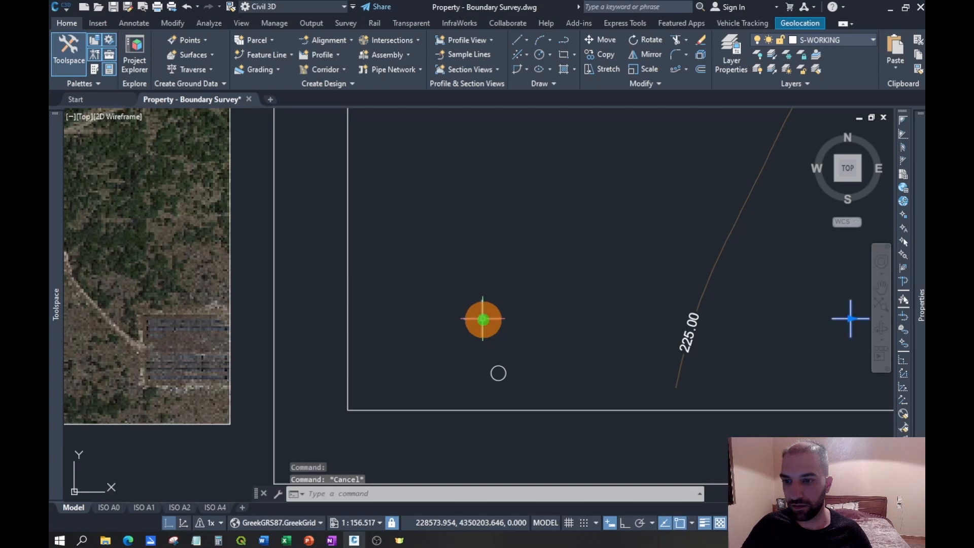
- Move the cross array by its lower-left base point onto the circle's center
{"action": "left_click", "coordinate": [483, 320]}
{"action": "left_click", "coordinate": [476, 318]}
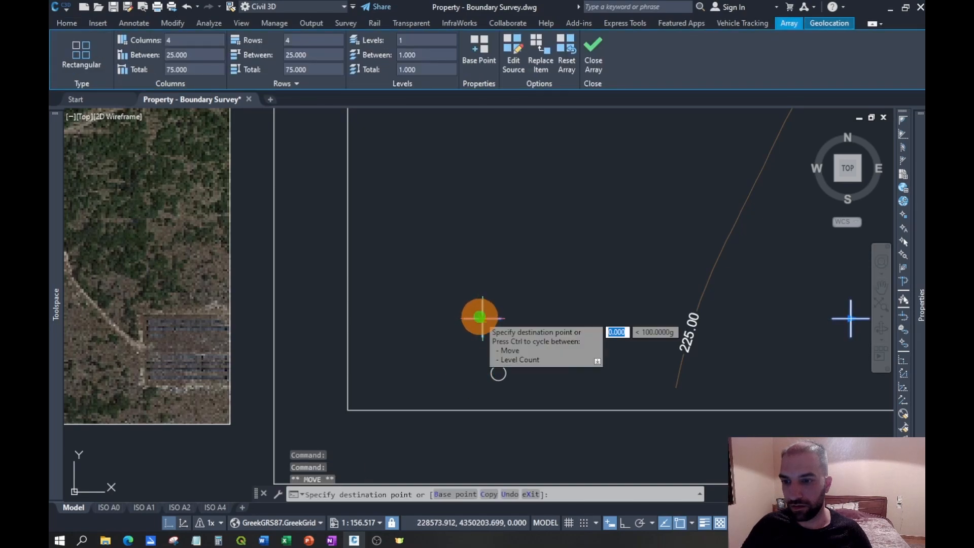
{"action": "scroll", "coordinate": [468, 272], "scroll_direction": "up", "scroll_amount": 4}
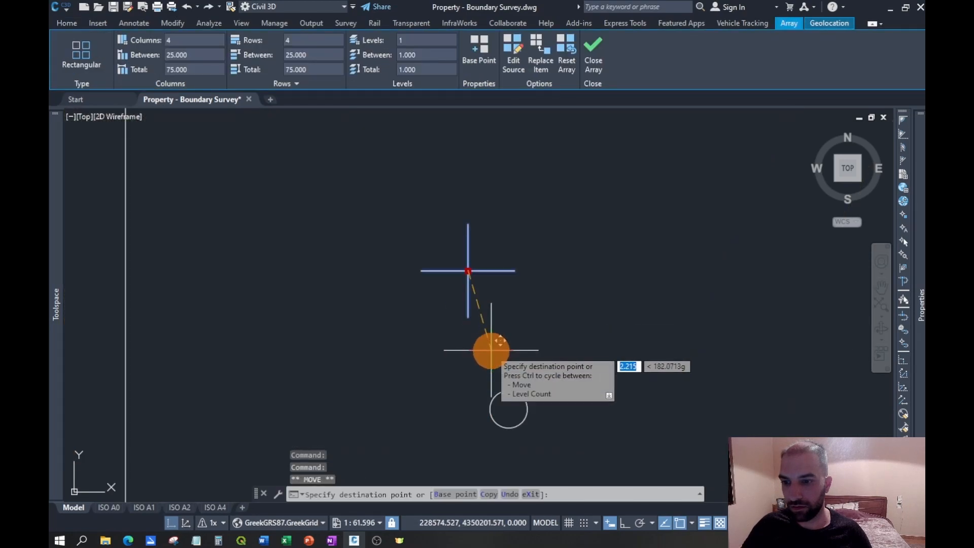
{"action": "left_click", "coordinate": [508, 409]}
{"action": "scroll", "coordinate": [384, 387], "scroll_direction": "down", "scroll_amount": 4}
{"action": "scroll", "coordinate": [384, 387], "scroll_direction": "down", "scroll_amount": 8}
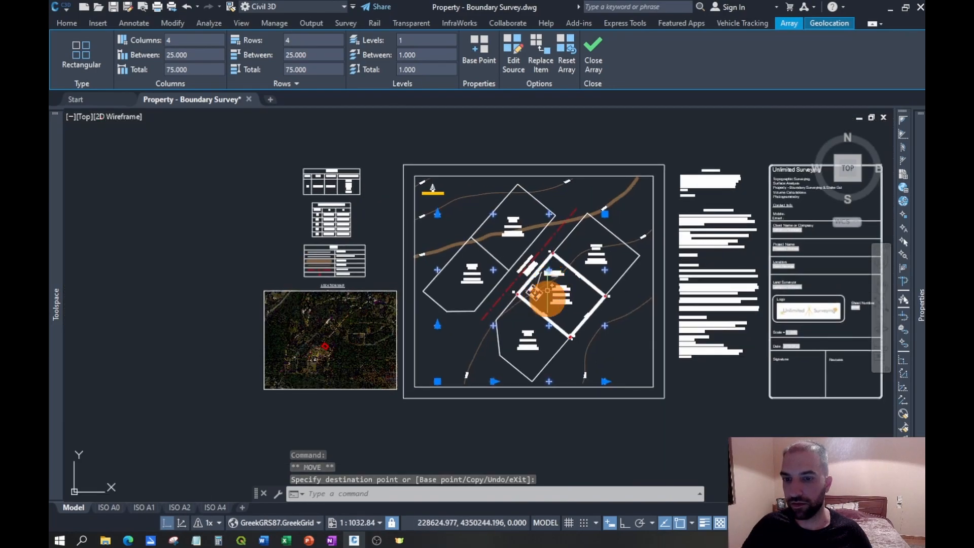
{"action": "scroll", "coordinate": [533, 282], "scroll_direction": "up", "scroll_amount": 7}
{"action": "scroll", "coordinate": [516, 337], "scroll_direction": "down", "scroll_amount": 3}
{"action": "scroll", "coordinate": [390, 375], "scroll_direction": "up", "scroll_amount": 8}
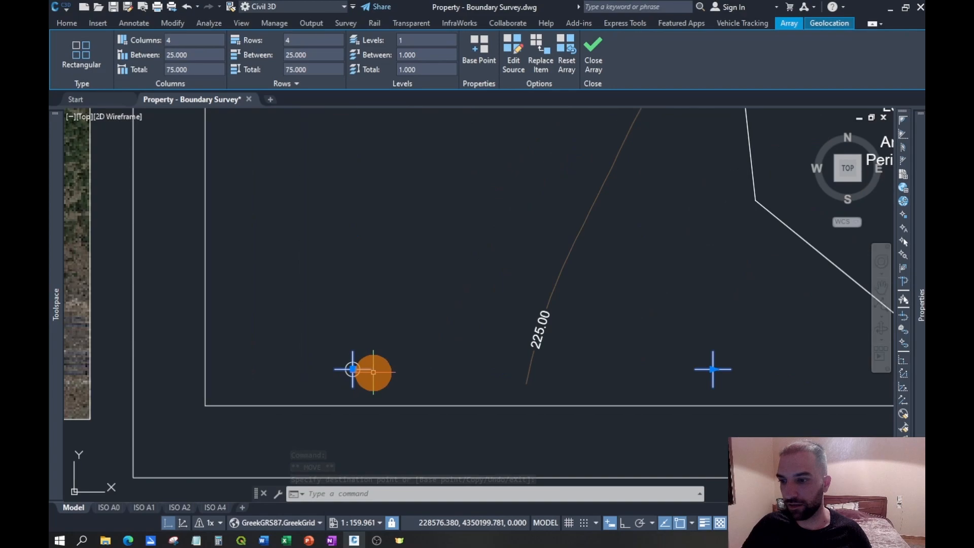
{"action": "key", "text": "Escape"}
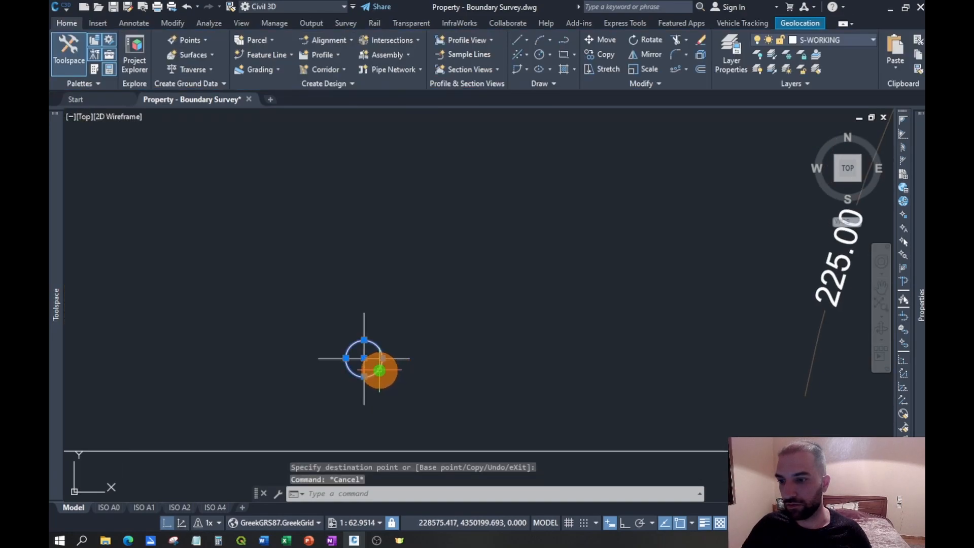
{"action": "key", "text": "Escape"}
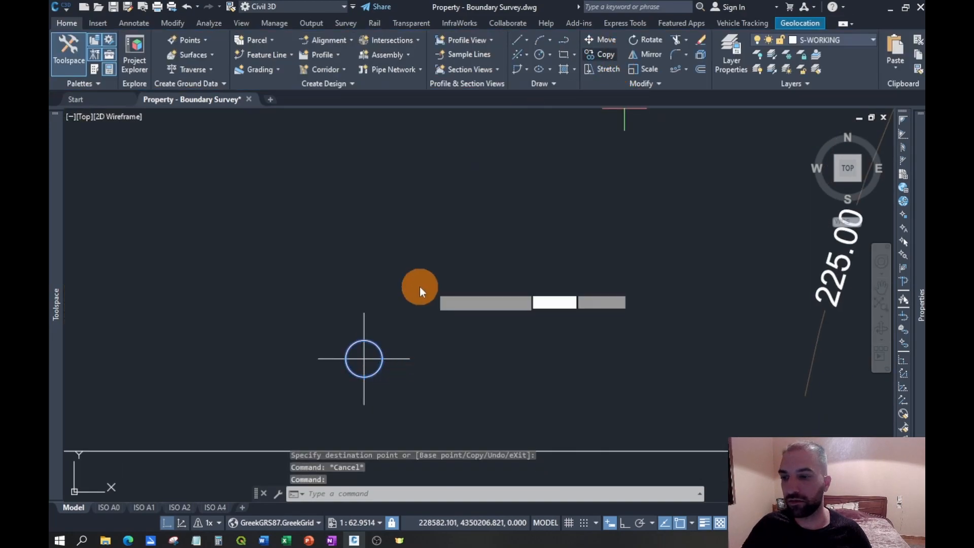
{"action": "scroll", "coordinate": [409, 315], "scroll_direction": "up", "scroll_amount": 6}
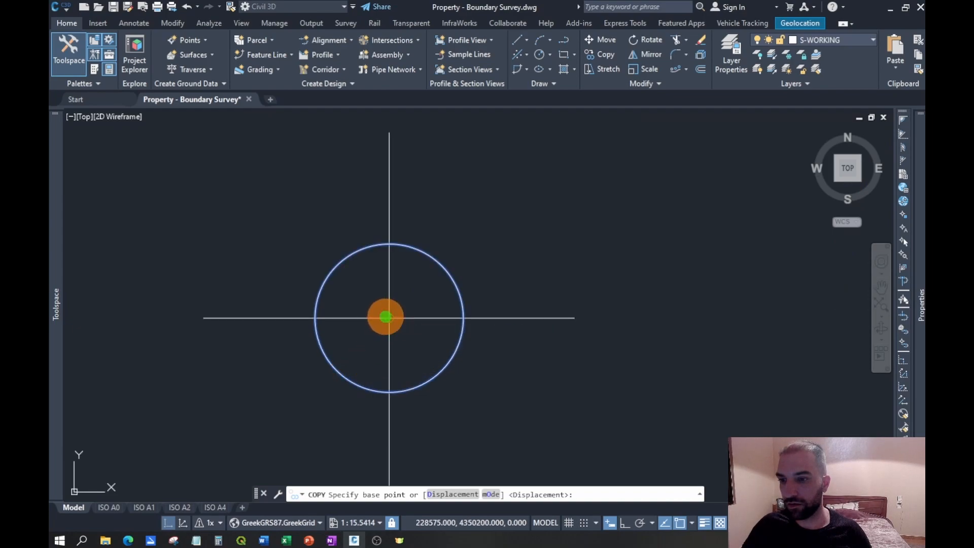
{"action": "left_click", "coordinate": [386, 317]}
{"action": "scroll", "coordinate": [538, 342], "scroll_direction": "down", "scroll_amount": 10}
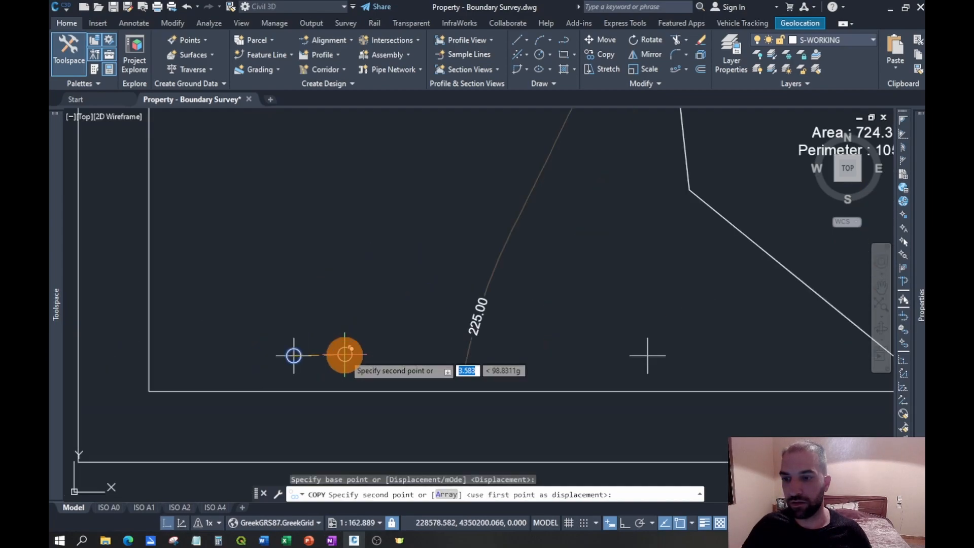
{"action": "scroll", "coordinate": [720, 364], "scroll_direction": "up", "scroll_amount": 6}
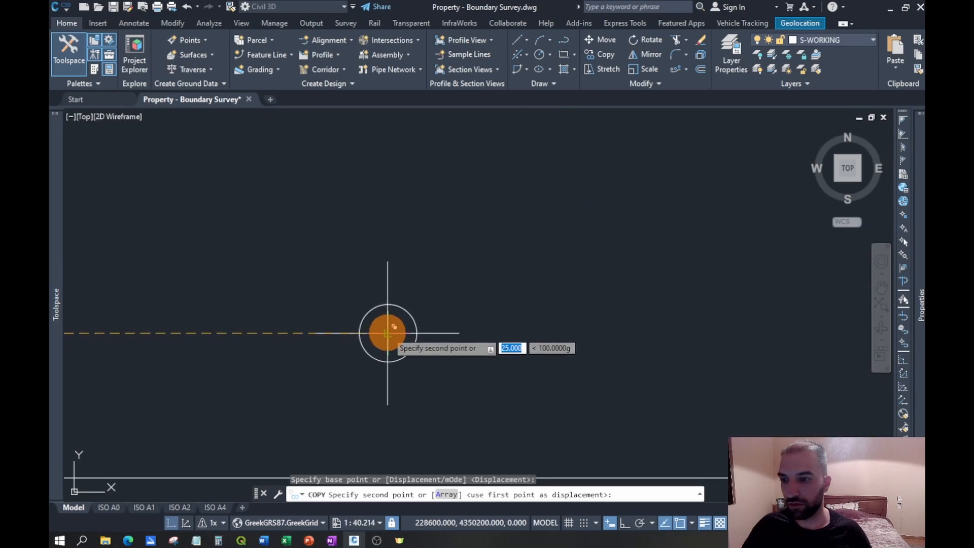
{"action": "key", "text": "Escape"}
{"action": "scroll", "coordinate": [710, 340], "scroll_direction": "down", "scroll_amount": 6}
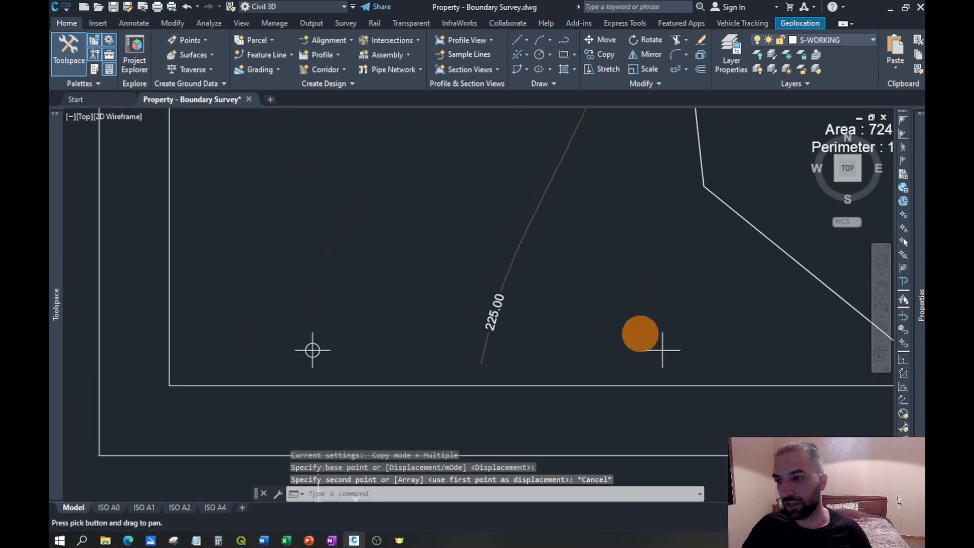
- Create a rectangular array of the circle on the lower-left cross, with 4 columns spaced 25 m apart
{"action": "middle_click_drag", "start_coordinate": [662, 349], "coordinate": [760, 381]}
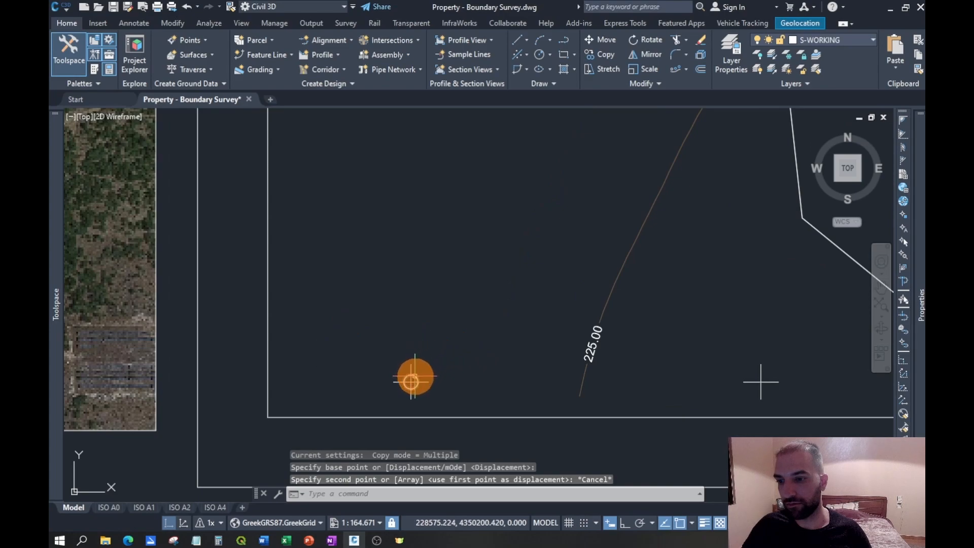
{"action": "left_click", "coordinate": [412, 381]}
{"action": "right_click", "coordinate": [501, 169]}
{"action": "mouse_move", "coordinate": [558, 187]}
{"action": "left_click", "coordinate": [622, 215]}
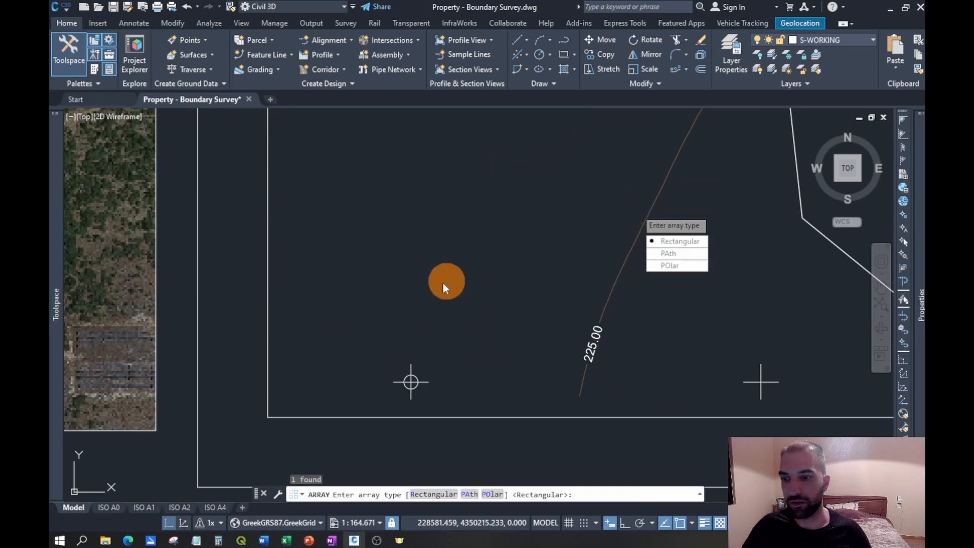
{"action": "left_click", "coordinate": [680, 241]}
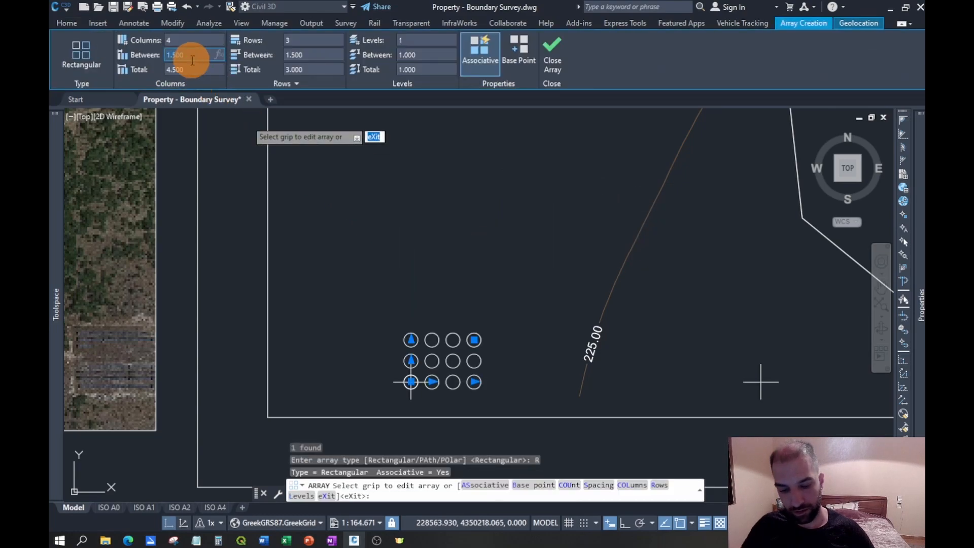
{"action": "key", "text": "Return"}
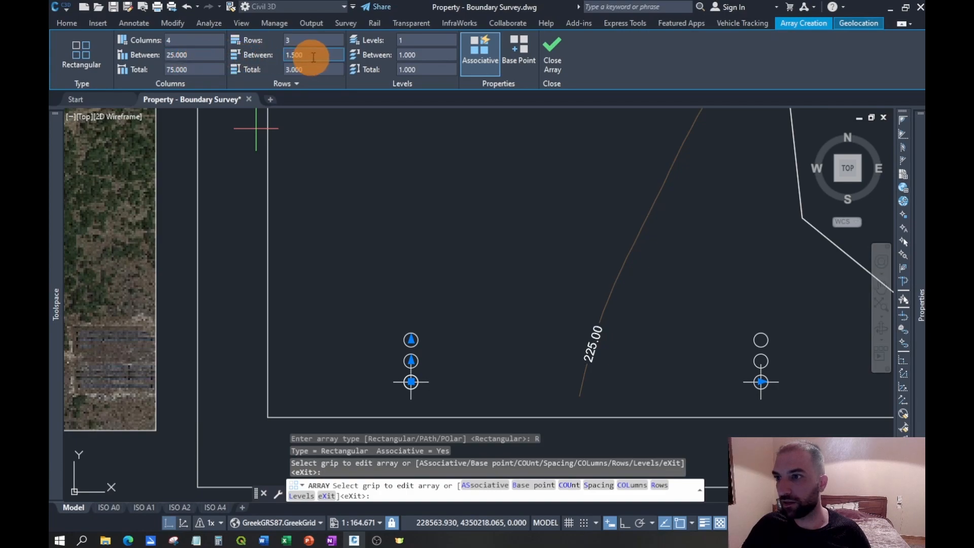
- Set the circle array to 4 rows spaced 25 m apart and finish the array
{"action": "left_click", "coordinate": [319, 56]}
{"action": "type", "text": "25"}
{"action": "key", "text": "Return"}
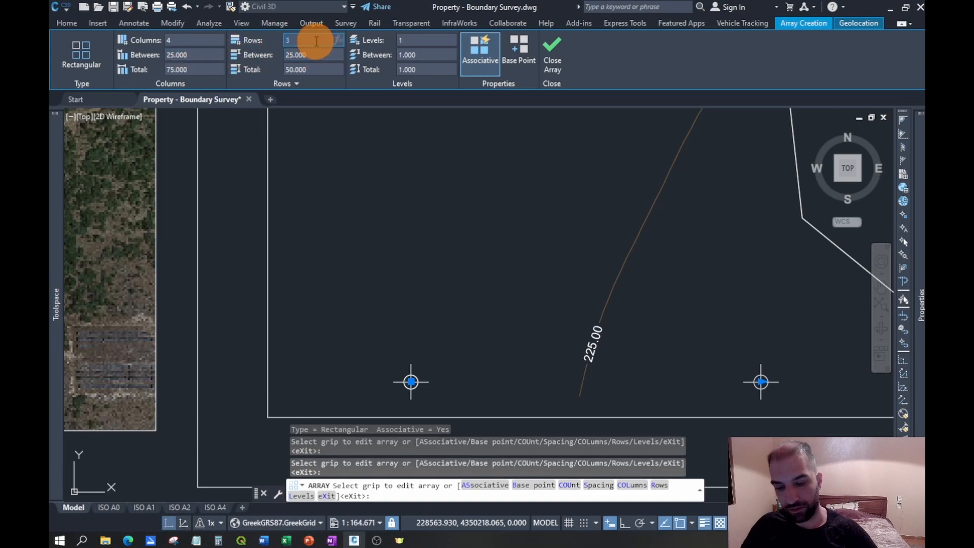
{"action": "type", "text": "4"}
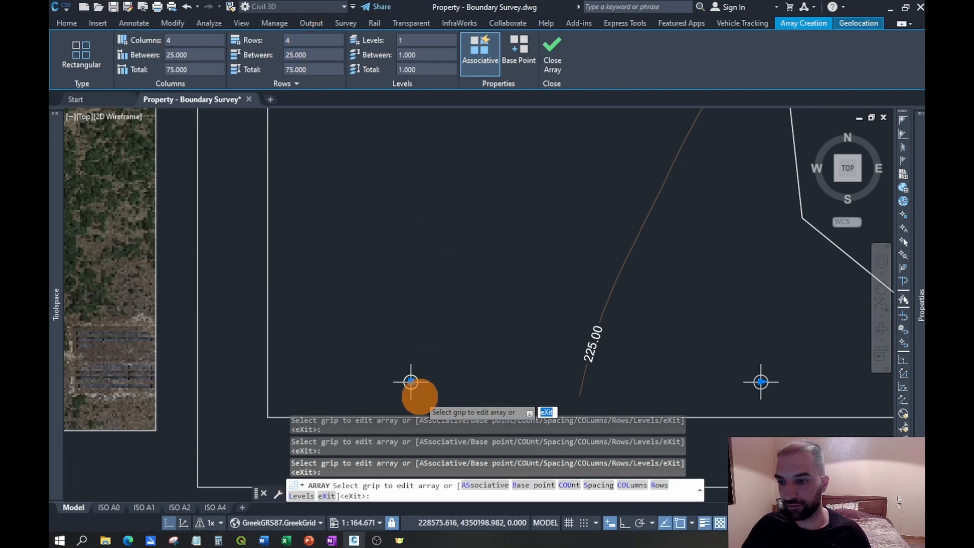
{"action": "scroll", "coordinate": [413, 383], "scroll_direction": "down", "scroll_amount": 2}
{"action": "scroll", "coordinate": [448, 368], "scroll_direction": "down", "scroll_amount": 8}
{"action": "scroll", "coordinate": [481, 303], "scroll_direction": "up", "scroll_amount": 6}
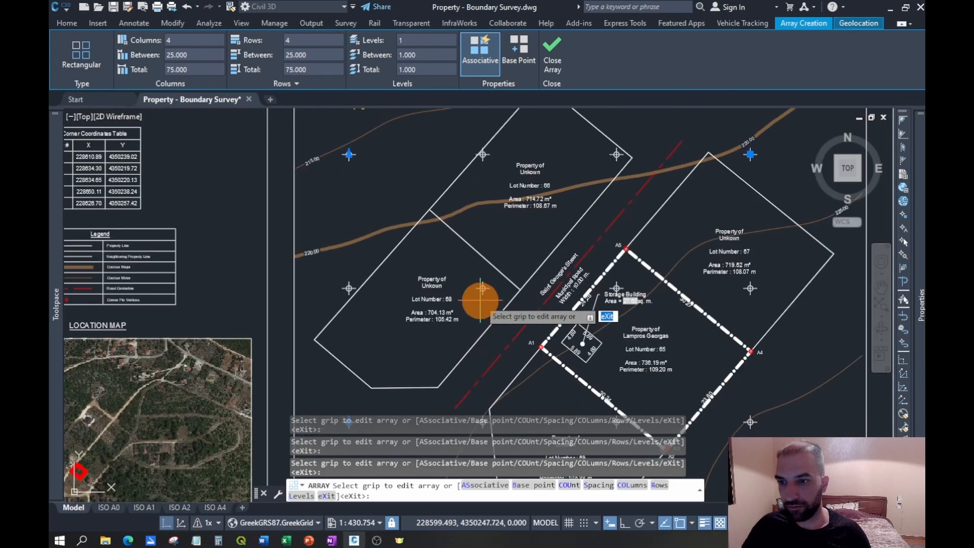
{"action": "middle_click_drag", "start_coordinate": [402, 163], "coordinate": [421, 246]}
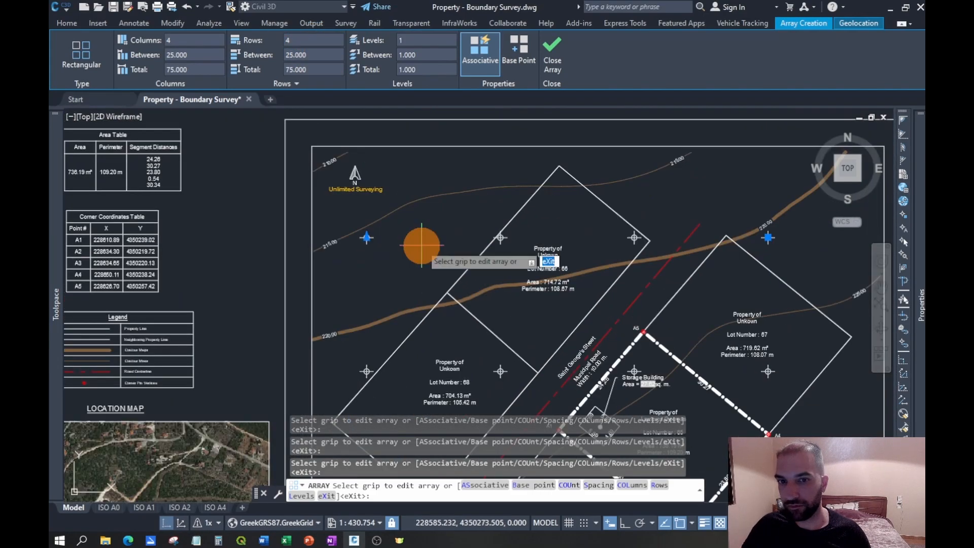
{"action": "left_click", "coordinate": [554, 54]}
- Explode the circle array into individual circles
{"action": "scroll", "coordinate": [355, 272], "scroll_direction": "up", "scroll_amount": 6}
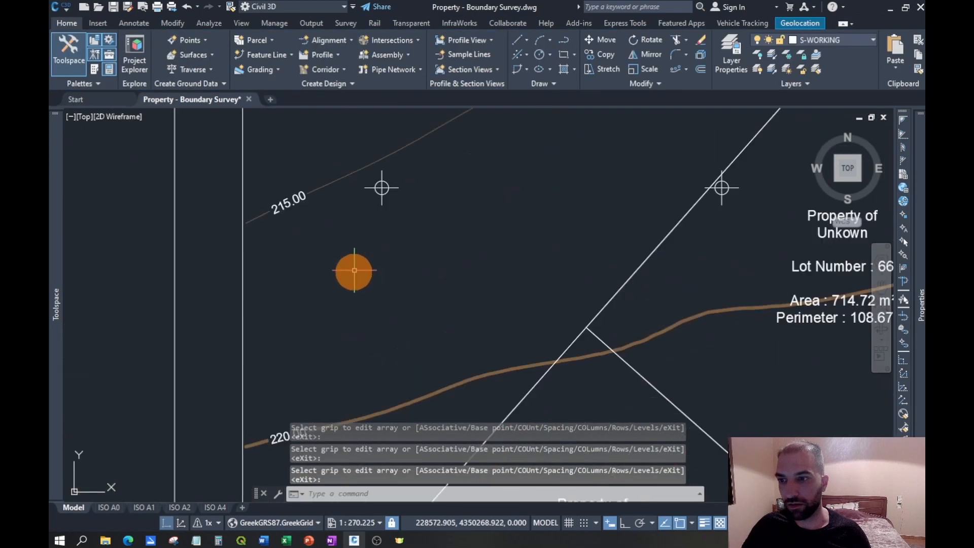
{"action": "left_click", "coordinate": [404, 146]}
{"action": "type", "text": "x"}
{"action": "key", "text": "Return"}
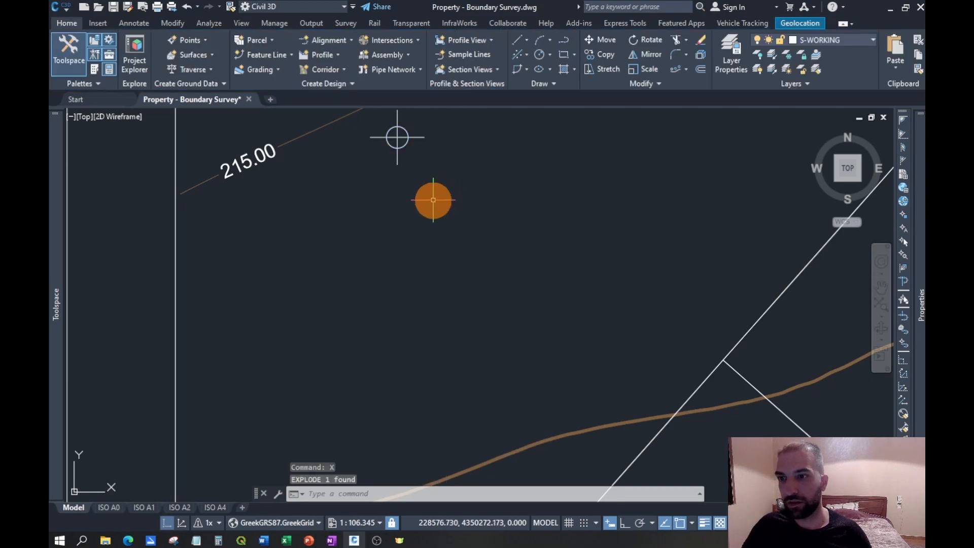
- Select every grid circle by picking the upper-left one and selecting similar objects
{"action": "scroll", "coordinate": [409, 185], "scroll_direction": "down", "scroll_amount": 8}
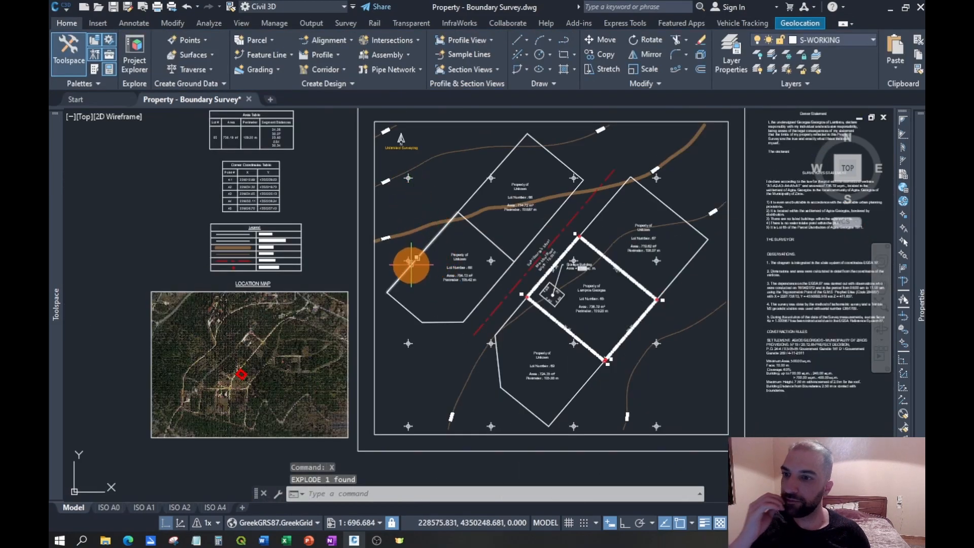
{"action": "scroll", "coordinate": [408, 192], "scroll_direction": "up", "scroll_amount": 6}
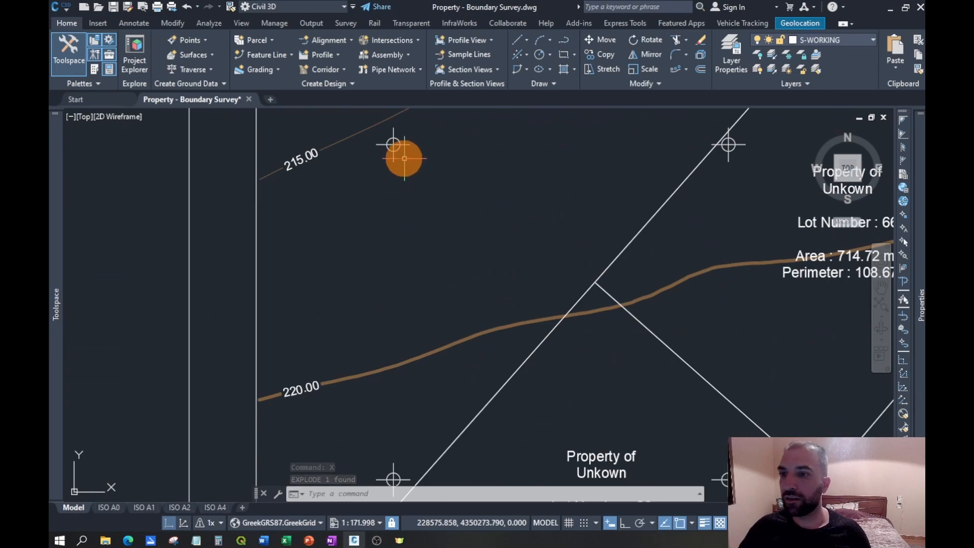
{"action": "left_click", "coordinate": [399, 147]}
{"action": "right_click", "coordinate": [449, 191]}
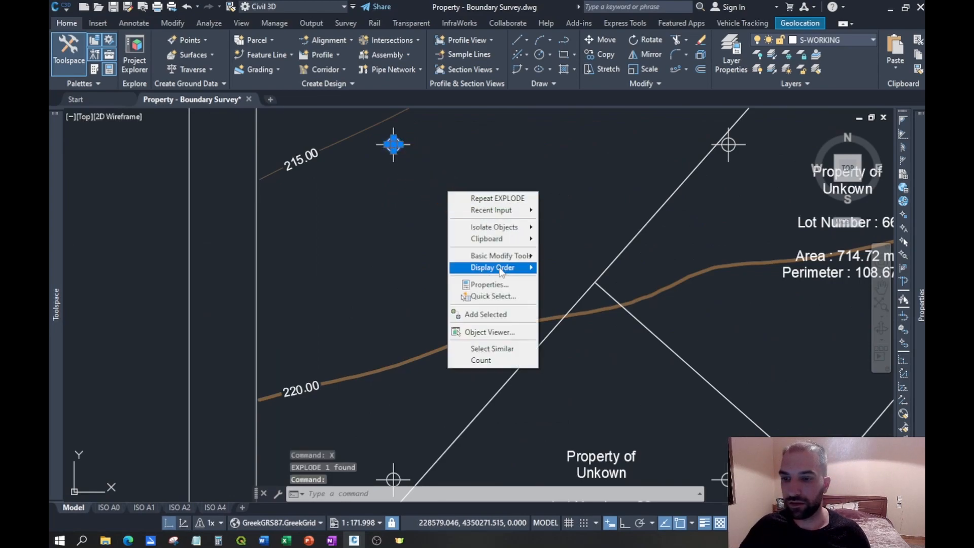
{"action": "left_click", "coordinate": [504, 349]}
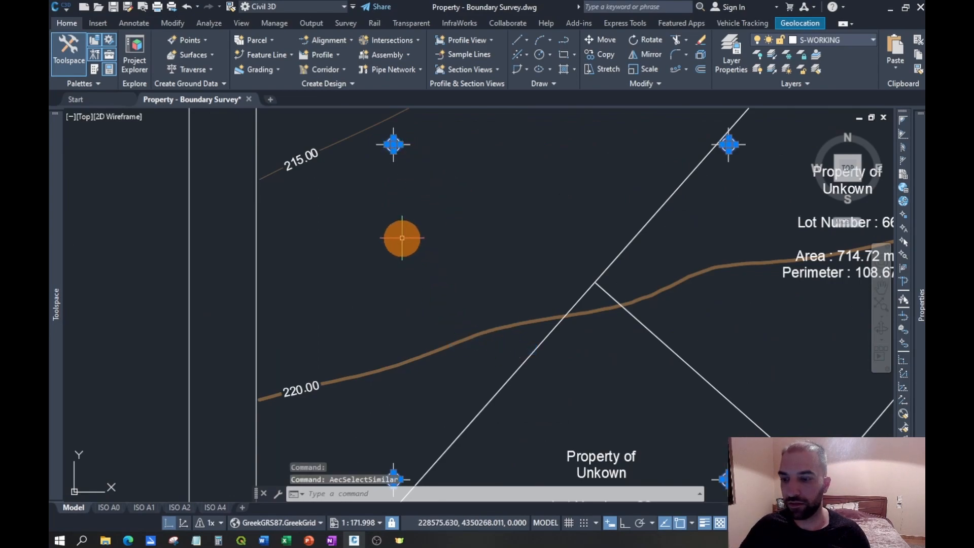
{"action": "scroll", "coordinate": [404, 165], "scroll_direction": "up", "scroll_amount": 2}
{"action": "scroll", "coordinate": [406, 168], "scroll_direction": "down", "scroll_amount": 5}
{"action": "scroll", "coordinate": [470, 217], "scroll_direction": "down", "scroll_amount": 3}
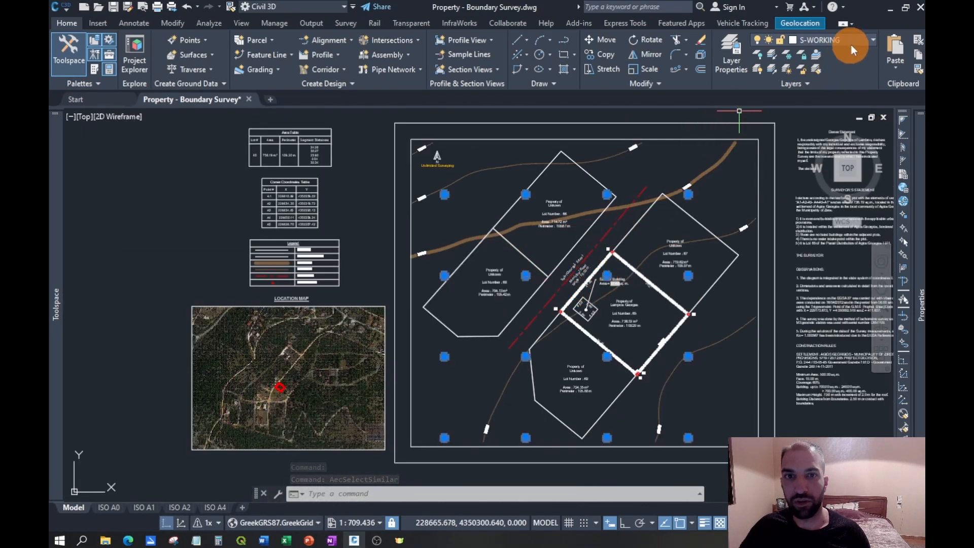
- Limit the listed layers to the Survey Figure filter and make S-GRID_CIRCLE the current layer
{"action": "left_click", "coordinate": [866, 40]}
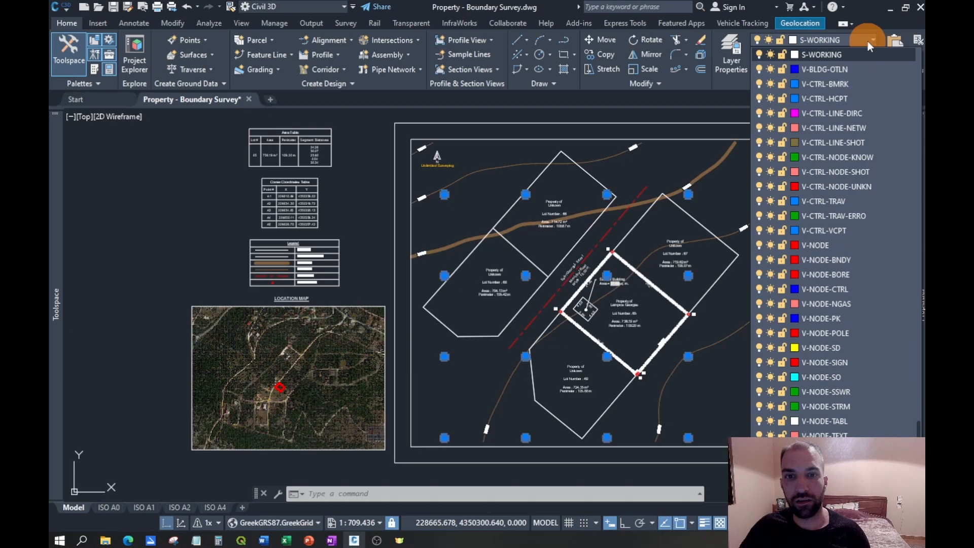
{"action": "left_click", "coordinate": [868, 41]}
{"action": "left_click", "coordinate": [736, 59]}
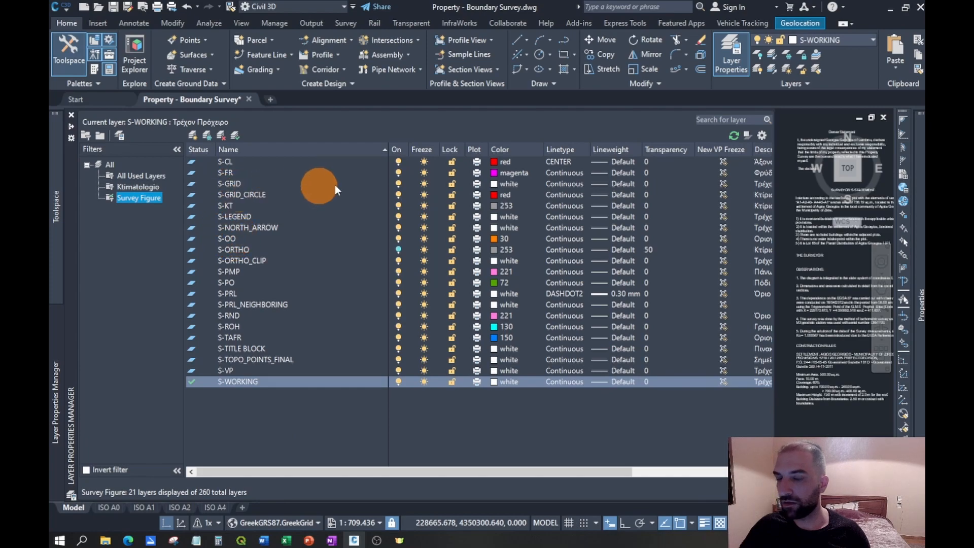
{"action": "left_click", "coordinate": [871, 42]}
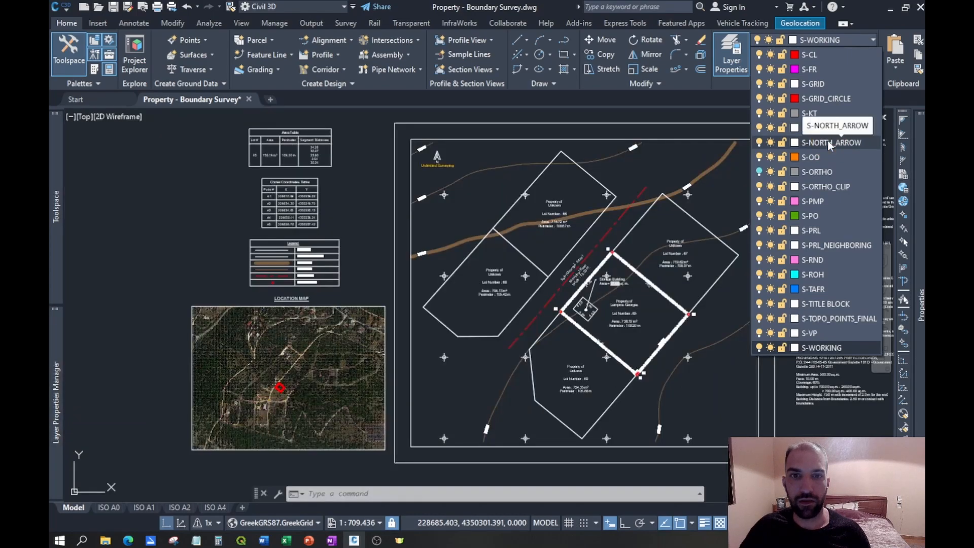
{"action": "left_click", "coordinate": [826, 98]}
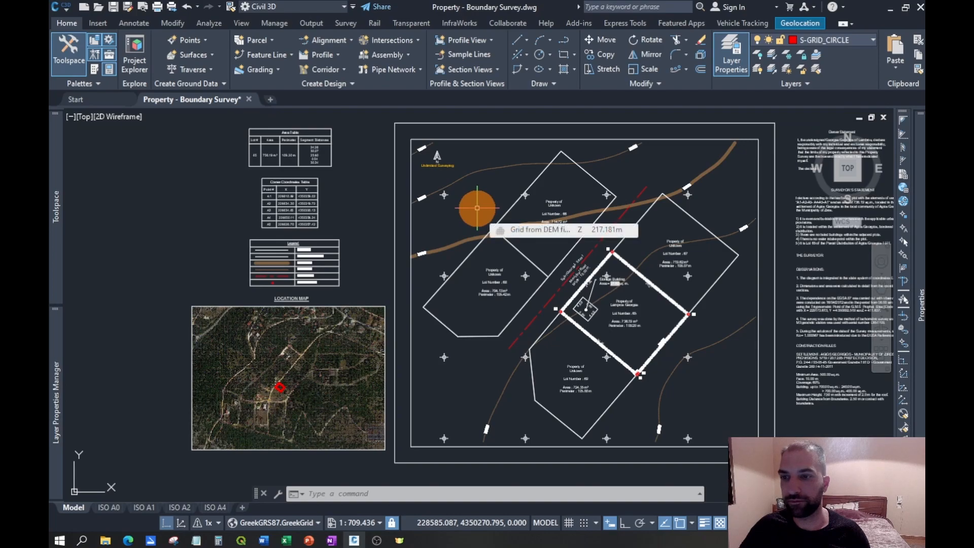
{"action": "key", "text": "Escape"}
- Select all the grid circles as similar objects and move them to the S-GRID_CIRCLE layer
{"action": "scroll", "coordinate": [446, 196], "scroll_direction": "up", "scroll_amount": 8}
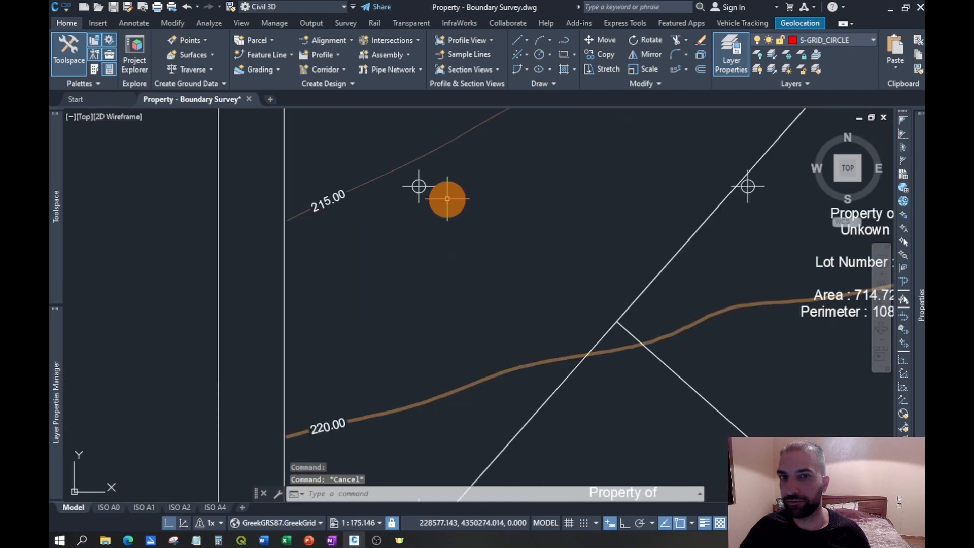
{"action": "left_click", "coordinate": [401, 176]}
{"action": "key", "text": "Escape"}
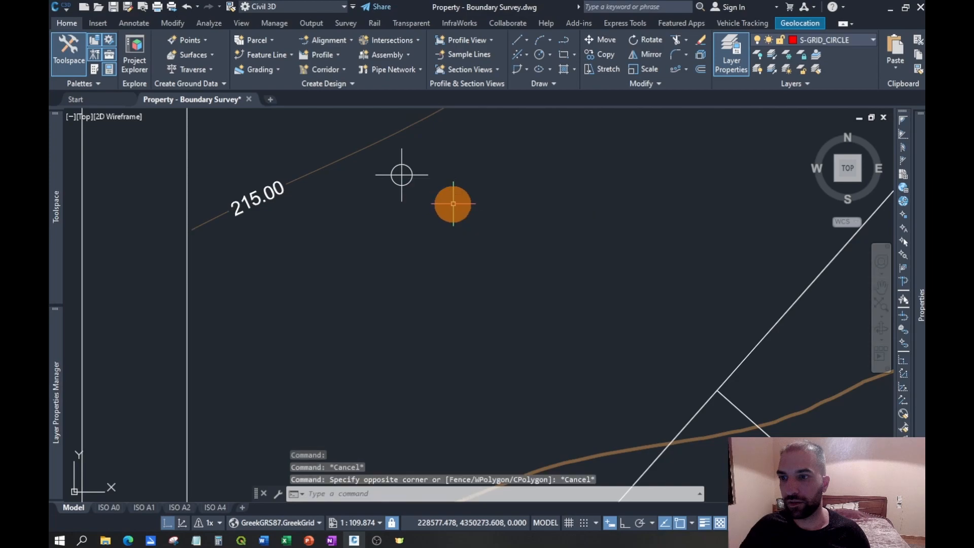
{"action": "left_click", "coordinate": [409, 182]}
{"action": "right_click", "coordinate": [426, 203]}
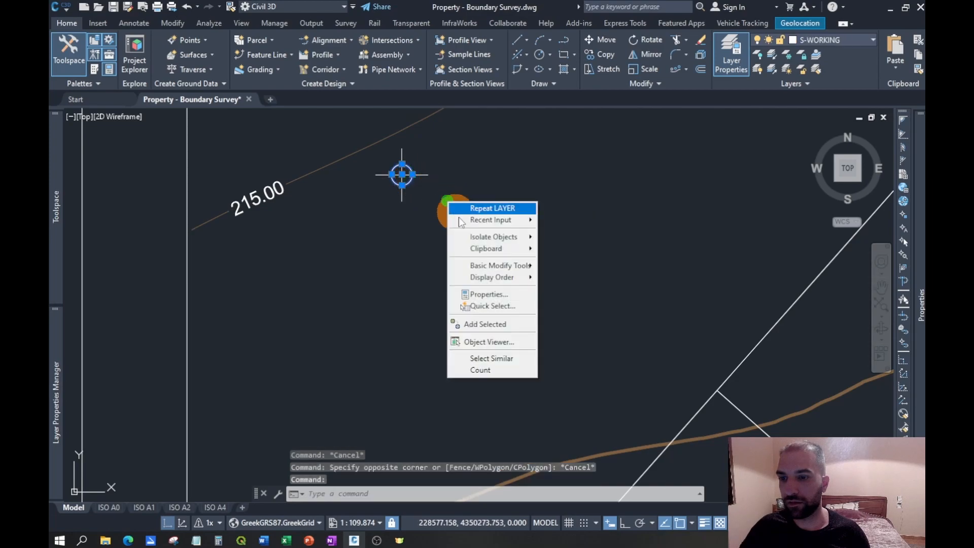
{"action": "left_click", "coordinate": [501, 356]}
{"action": "mouse_move", "coordinate": [919, 233]}
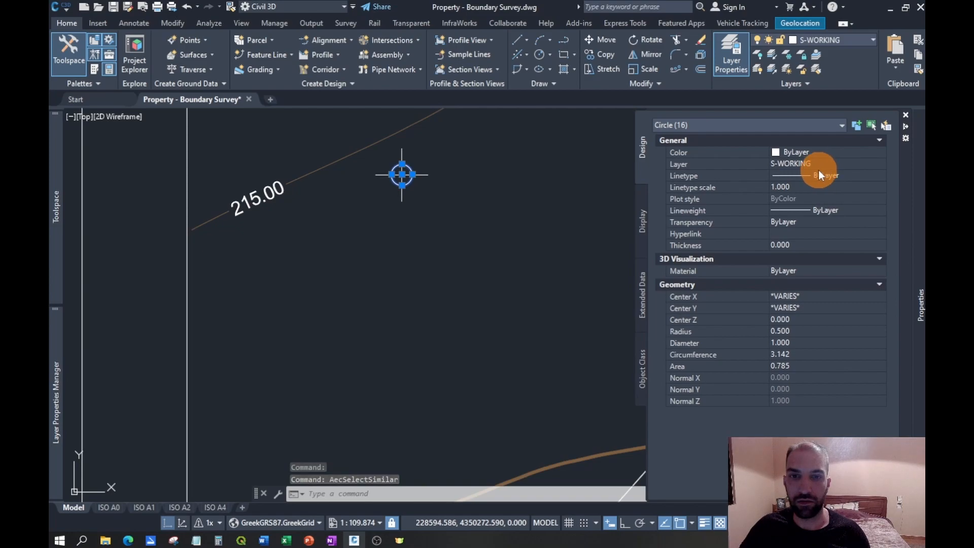
{"action": "left_click", "coordinate": [872, 41]}
{"action": "left_click", "coordinate": [870, 43]}
{"action": "left_click", "coordinate": [870, 43]}
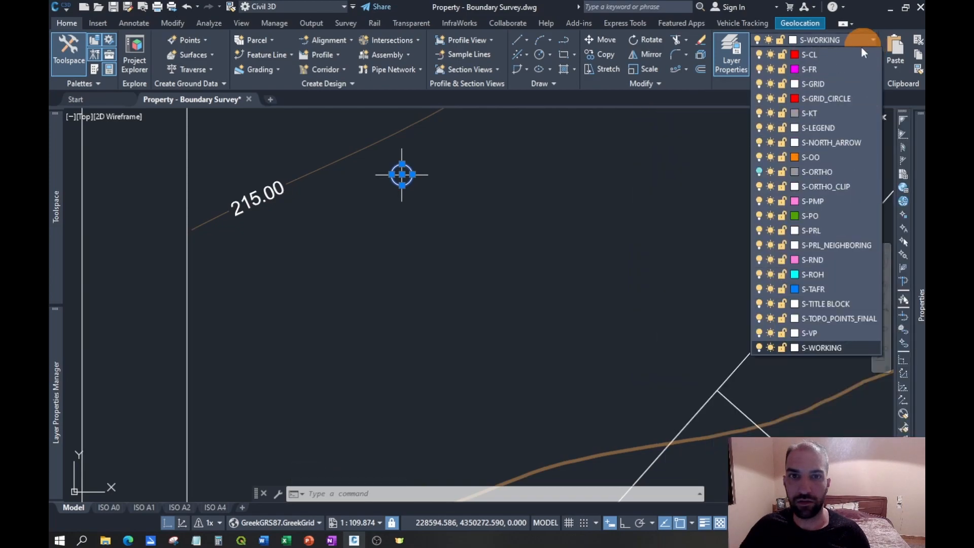
{"action": "left_click", "coordinate": [821, 100]}
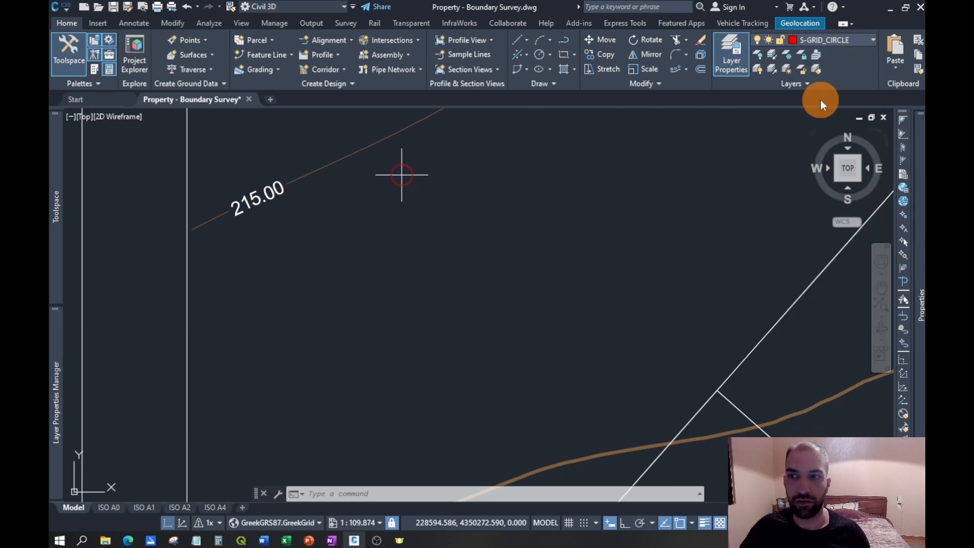
{"action": "key", "text": "Escape"}
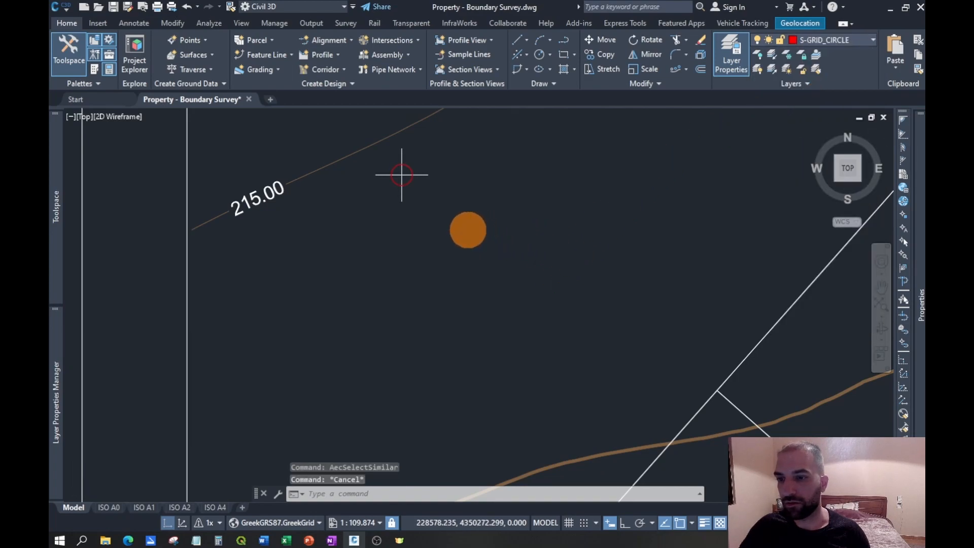
- Make S-WORKING the current layer and set the current object color to Red
{"action": "scroll", "coordinate": [468, 228], "scroll_direction": "down", "scroll_amount": 4}
{"action": "scroll", "coordinate": [590, 239], "scroll_direction": "down", "scroll_amount": 3}
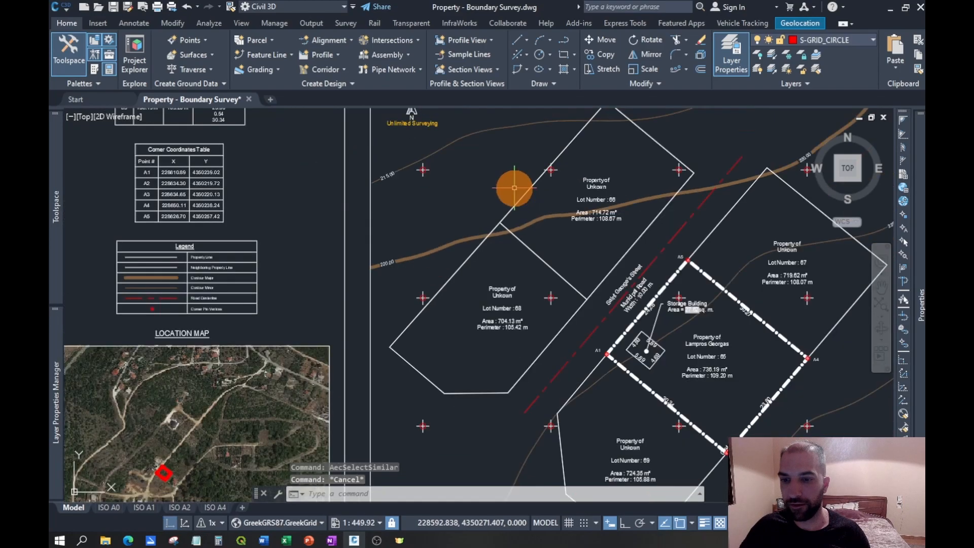
{"action": "scroll", "coordinate": [614, 208], "scroll_direction": "down", "scroll_amount": 2}
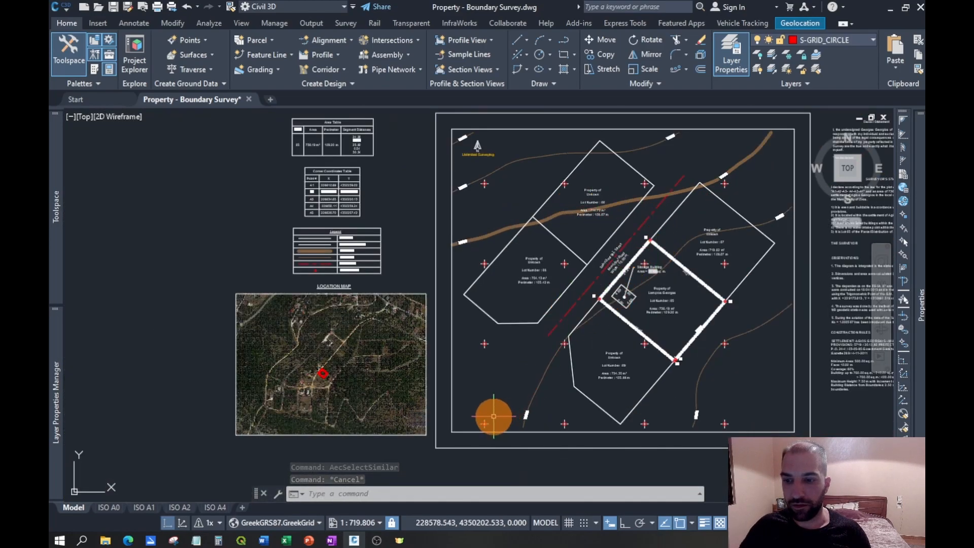
{"action": "scroll", "coordinate": [493, 406], "scroll_direction": "up", "scroll_amount": 3}
{"action": "scroll", "coordinate": [507, 359], "scroll_direction": "up", "scroll_amount": 8}
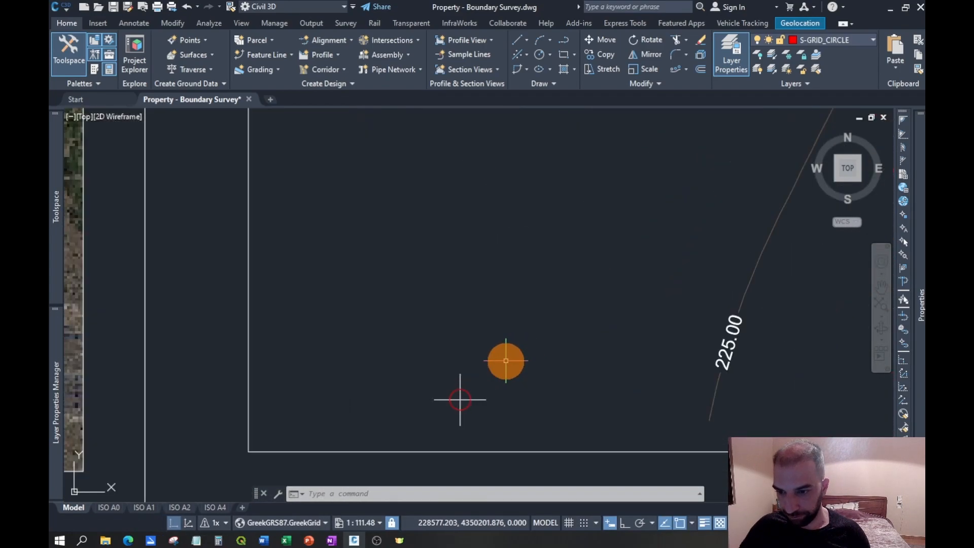
{"action": "middle_click_drag", "start_coordinate": [459, 400], "coordinate": [472, 348]}
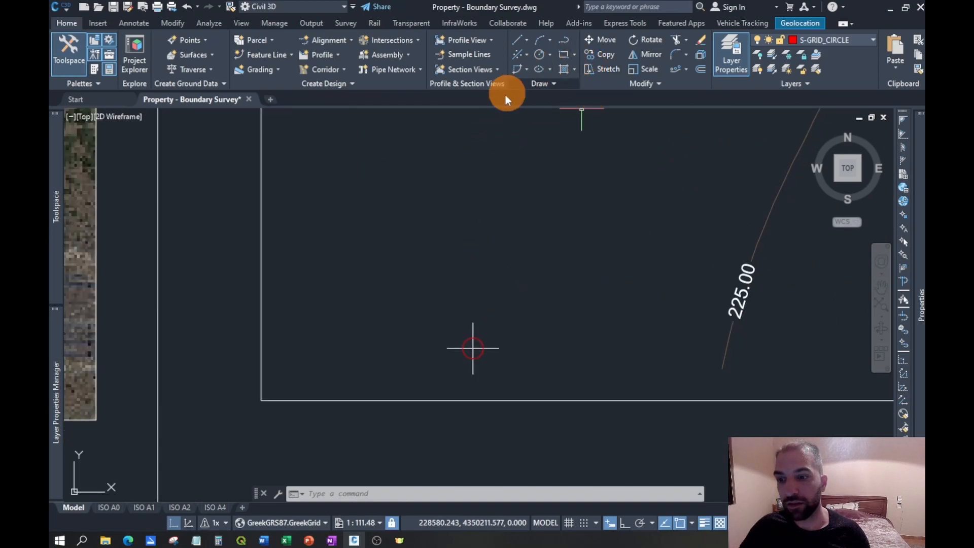
{"action": "left_click", "coordinate": [841, 41]}
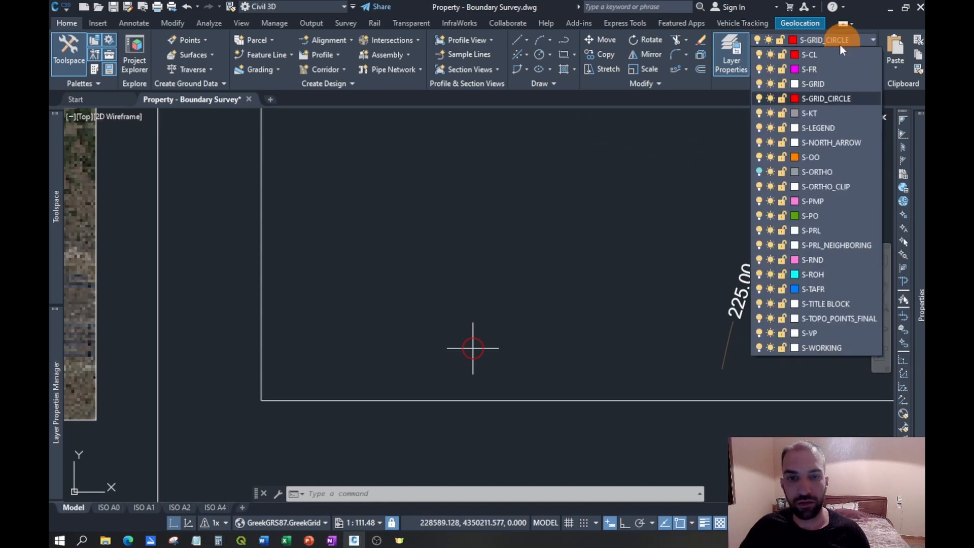
{"action": "left_click", "coordinate": [819, 347]}
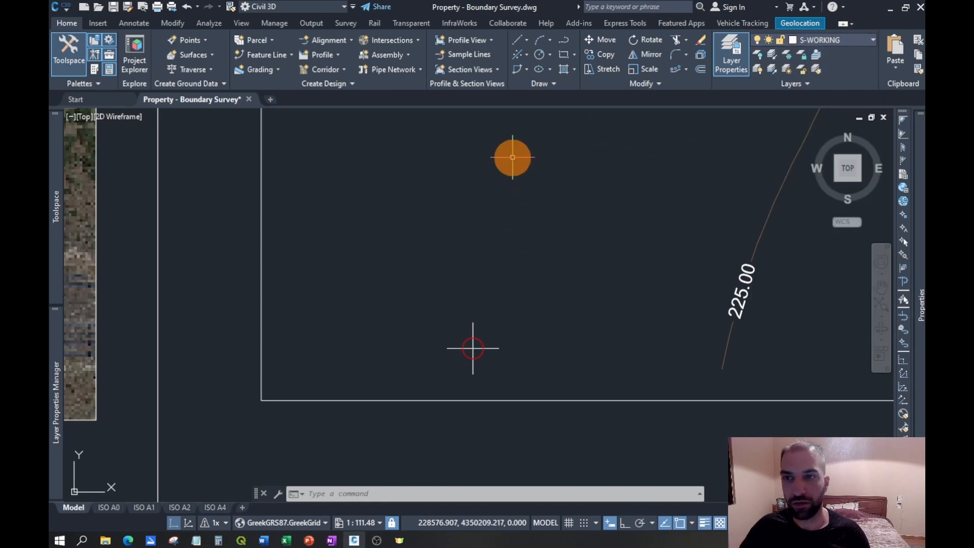
{"action": "left_click", "coordinate": [565, 44]}
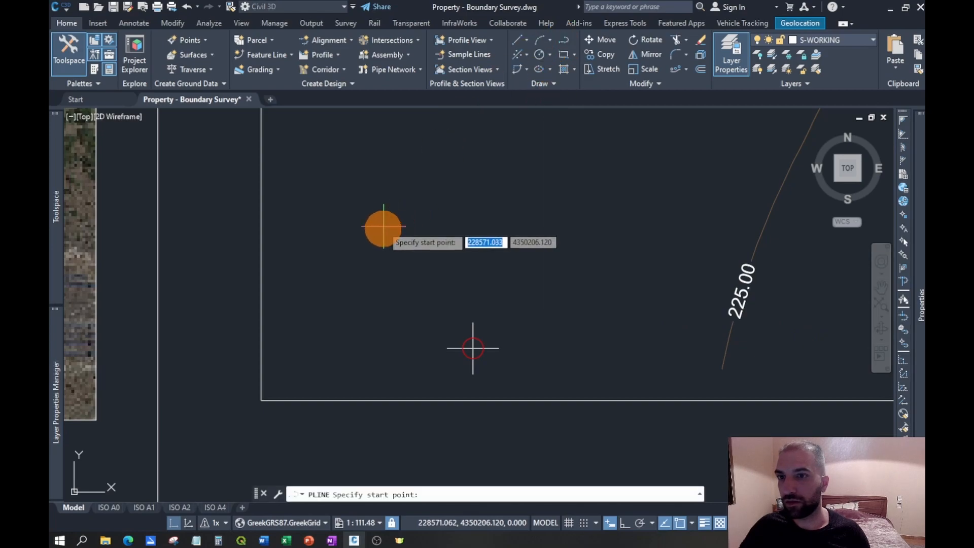
{"action": "mouse_move", "coordinate": [920, 223]}
{"action": "left_click", "coordinate": [828, 152]}
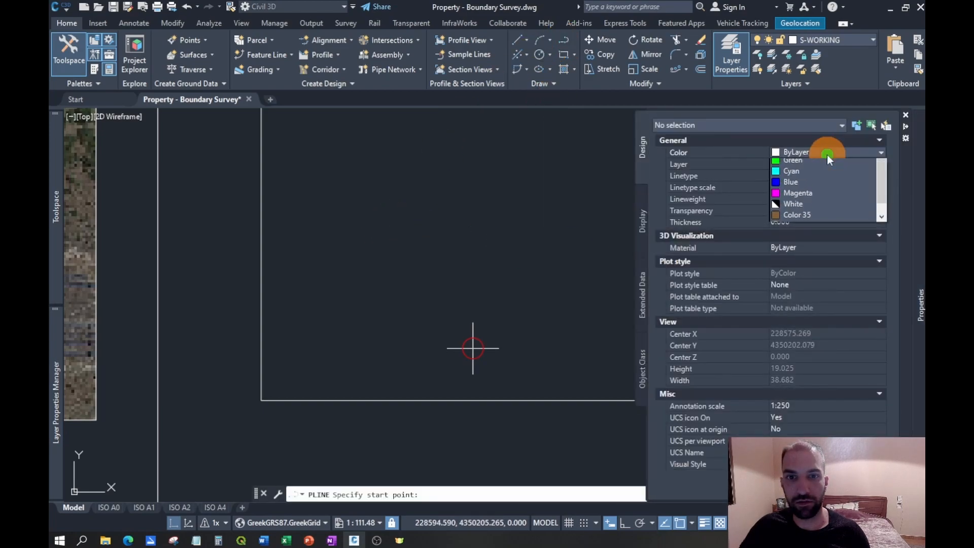
{"action": "left_click", "coordinate": [799, 186]}
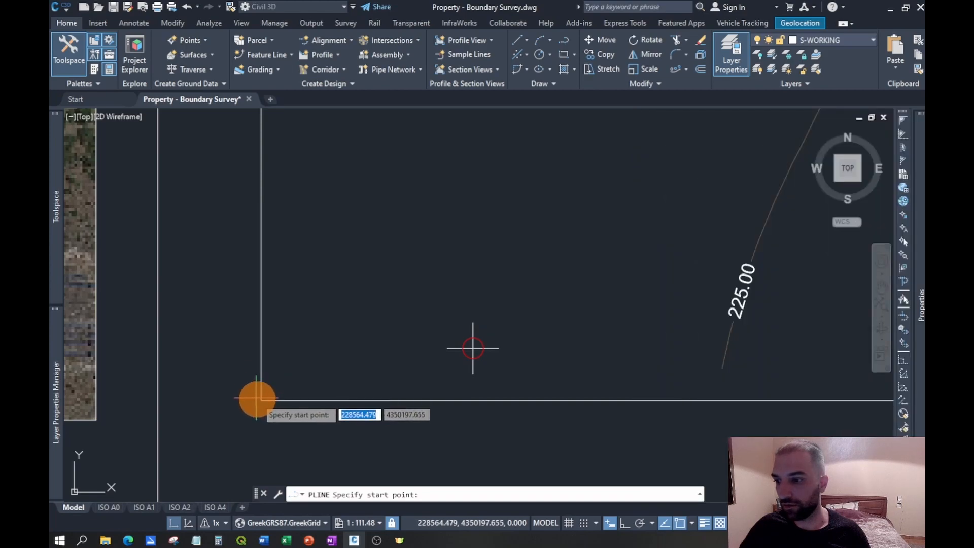
- Draw a red polyline along the inner frame's bottom edge, from its lower-left corner to its lower-right corner
{"action": "left_click", "coordinate": [262, 401]}
{"action": "scroll", "coordinate": [313, 411], "scroll_direction": "down", "scroll_amount": 2}
{"action": "scroll", "coordinate": [314, 412], "scroll_direction": "down", "scroll_amount": 4}
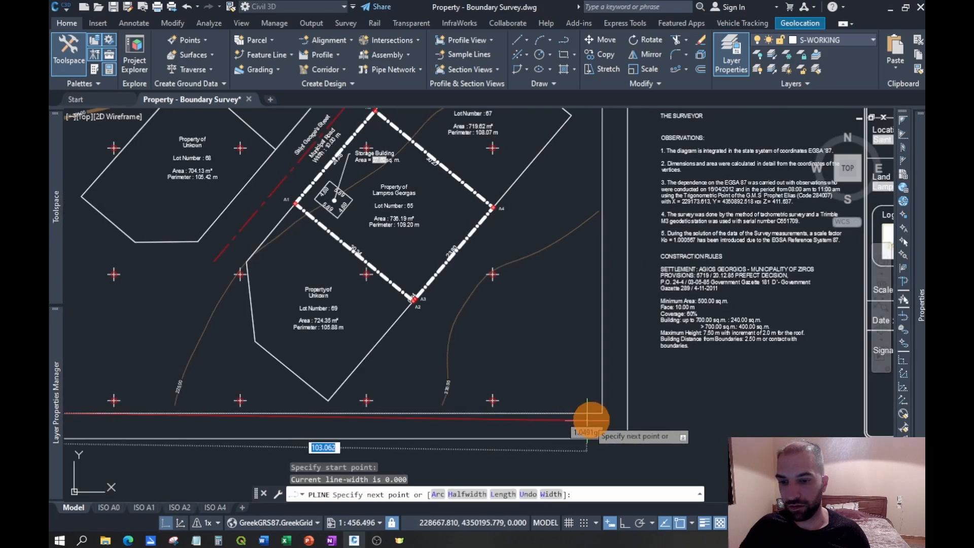
{"action": "left_click", "coordinate": [593, 414]}
{"action": "key", "text": "Escape"}
- Draw a second red polyline up the inner frame's left edge, from its lower-left corner to its upper-left corner
{"action": "scroll", "coordinate": [305, 333], "scroll_direction": "down", "scroll_amount": 2}
{"action": "right_click", "coordinate": [363, 345]}
{"action": "left_click", "coordinate": [402, 158]}
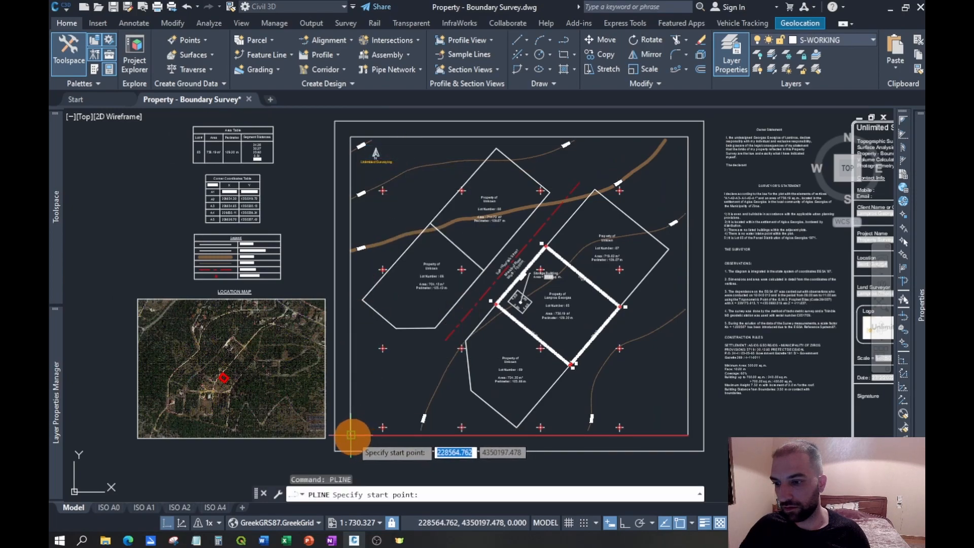
{"action": "left_click", "coordinate": [351, 435]}
{"action": "left_click", "coordinate": [351, 138]}
{"action": "key", "text": "Escape"}
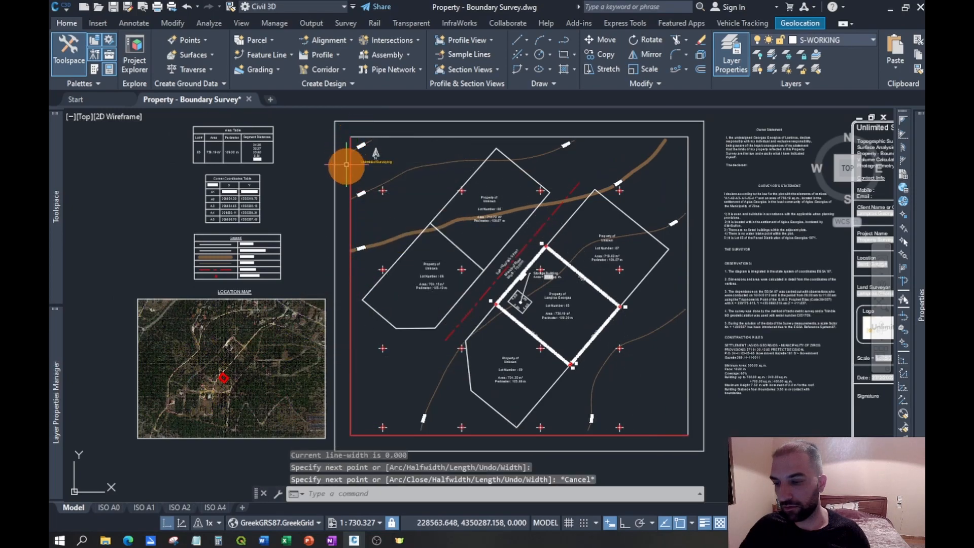
- Set the current object color back to ByLayer
{"action": "mouse_move", "coordinate": [916, 224]}
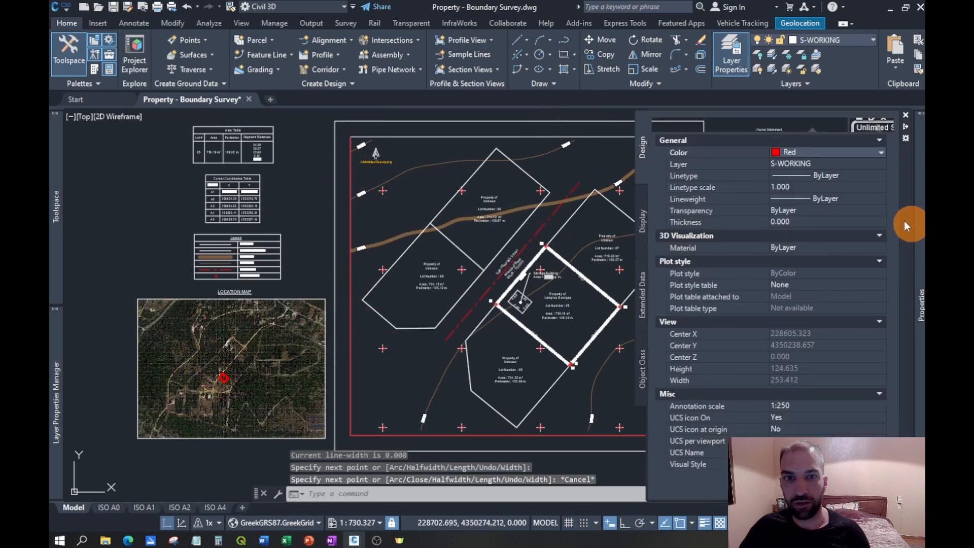
{"action": "left_click", "coordinate": [815, 156]}
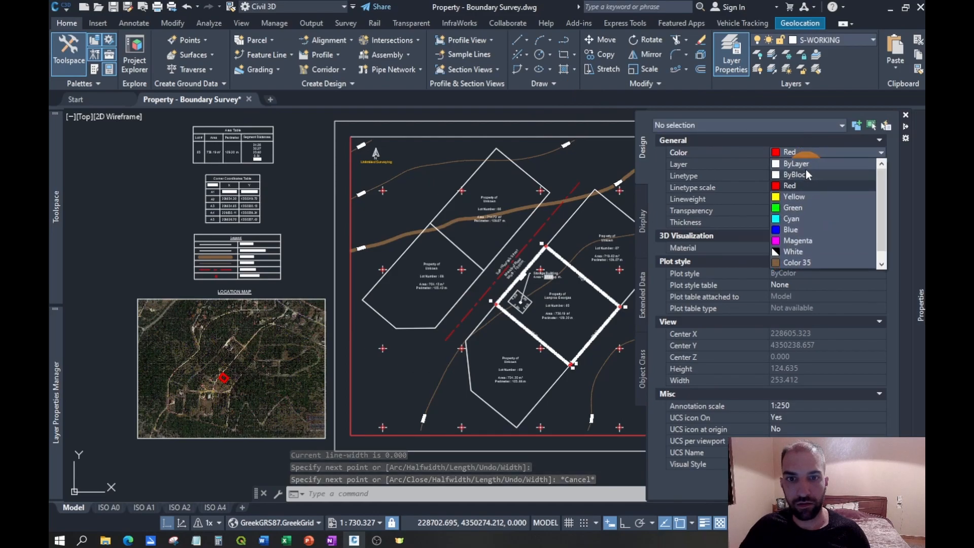
{"action": "left_click", "coordinate": [807, 166]}
{"action": "left_click", "coordinate": [565, 41]}
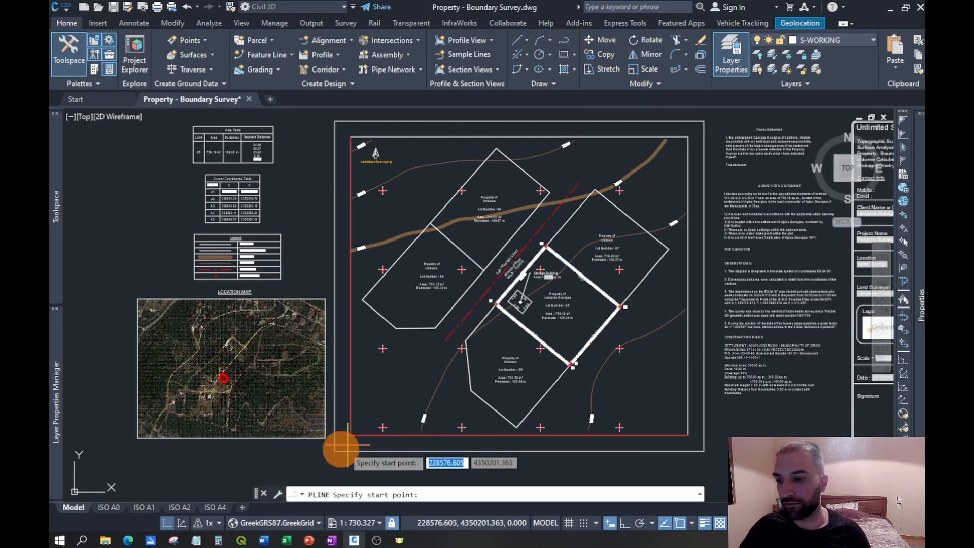
{"action": "scroll", "coordinate": [349, 445], "scroll_direction": "up", "scroll_amount": 8}
{"action": "scroll", "coordinate": [637, 322], "scroll_direction": "up", "scroll_amount": 2}
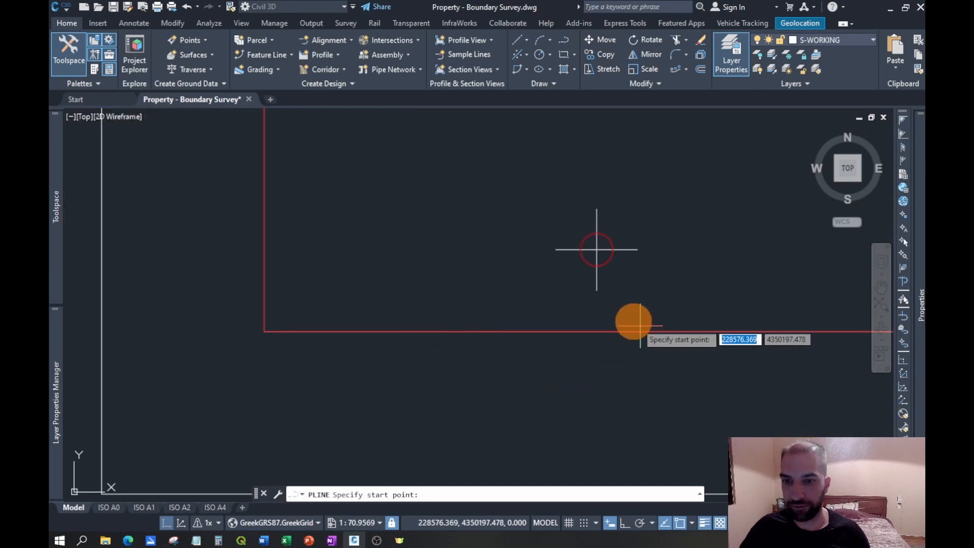
{"action": "left_click", "coordinate": [596, 290]}
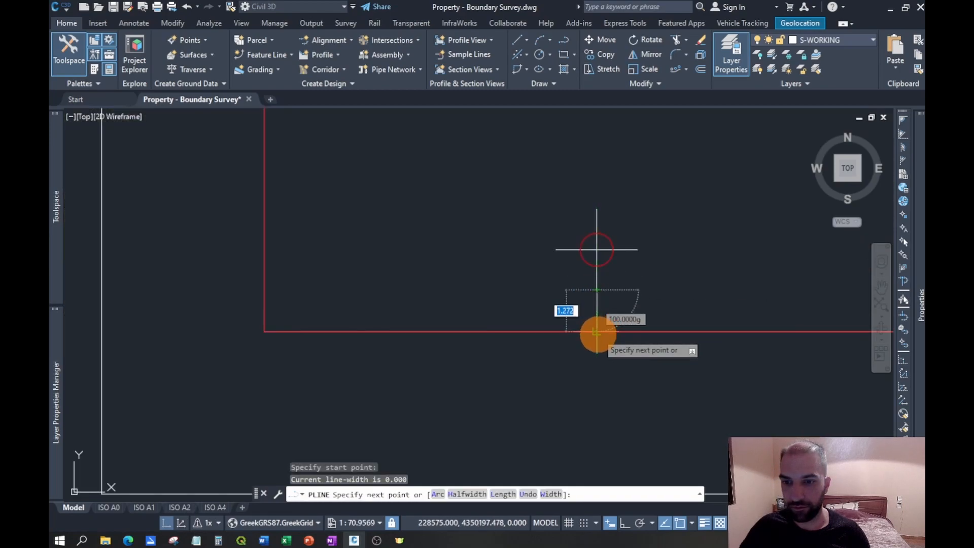
{"action": "key", "text": "Escape"}
- With Ortho on, draw a 1 m vertical polyline tick downward from the red bottom line, directly below the lower-left grid cross
{"action": "right_click", "coordinate": [639, 299]}
{"action": "left_click", "coordinate": [656, 307]}
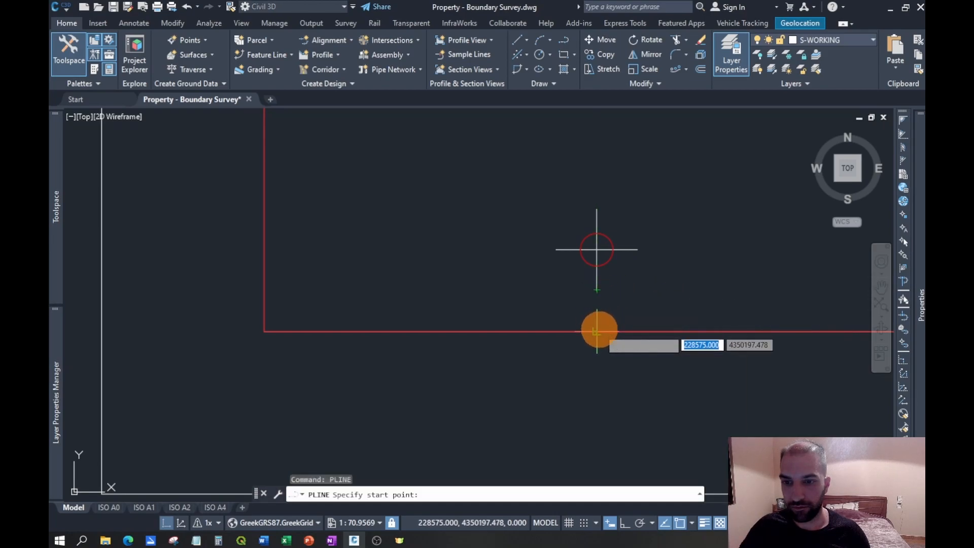
{"action": "left_click", "coordinate": [597, 332]}
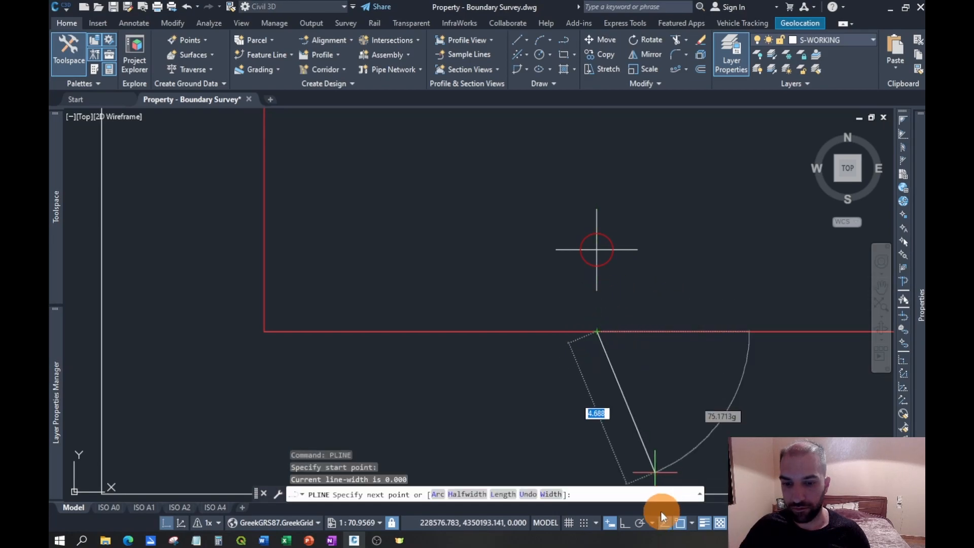
{"action": "left_click", "coordinate": [623, 523]}
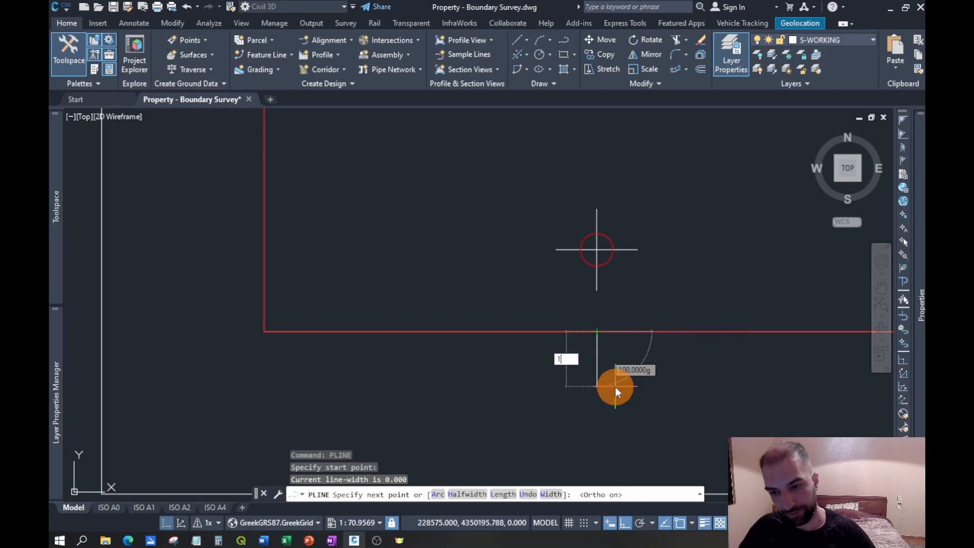
{"action": "type", "text": "1"}
{"action": "key", "text": "Return"}
{"action": "key", "text": "Escape"}
- Array the tick along the red bottom polyline as a path array with 25 m between items
{"action": "middle_click_drag", "start_coordinate": [593, 316], "coordinate": [452, 318]}
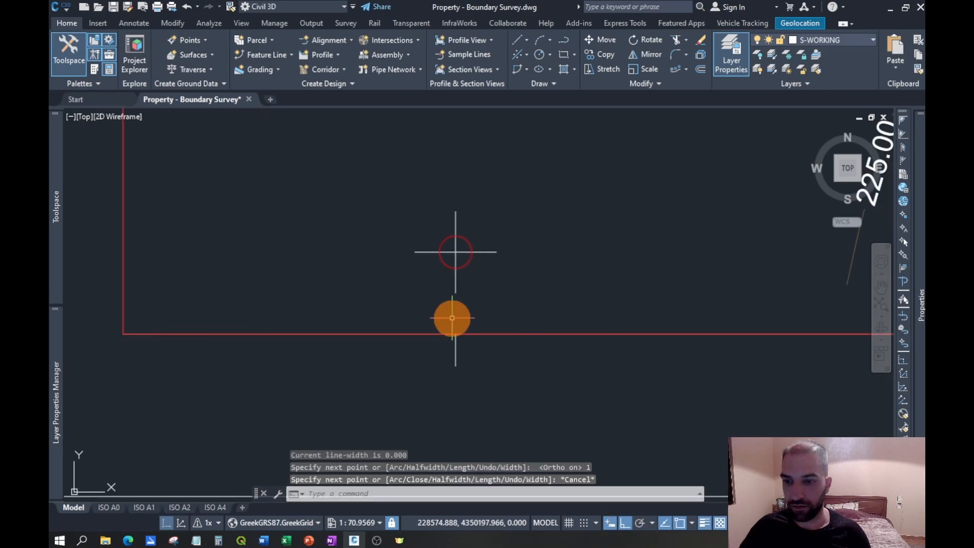
{"action": "left_click", "coordinate": [455, 352]}
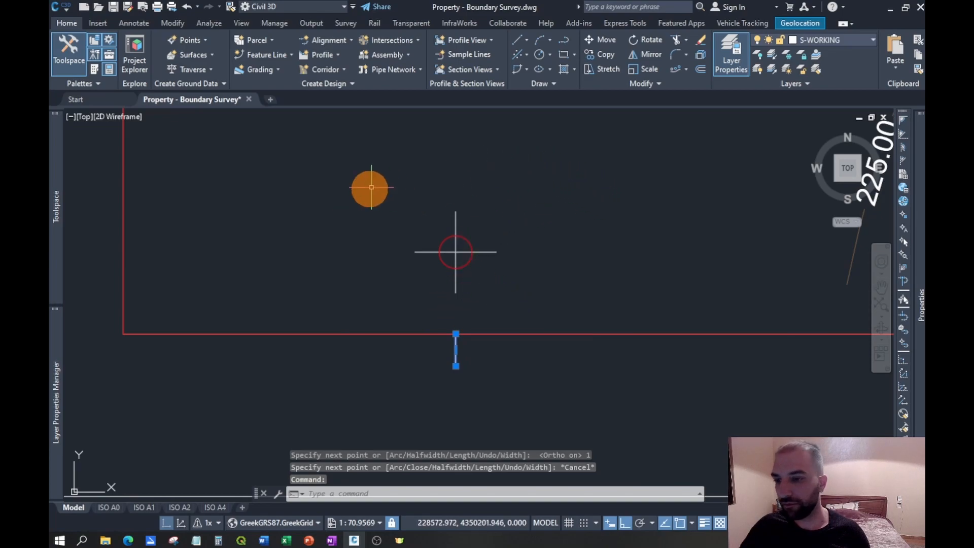
{"action": "right_click", "coordinate": [473, 362]}
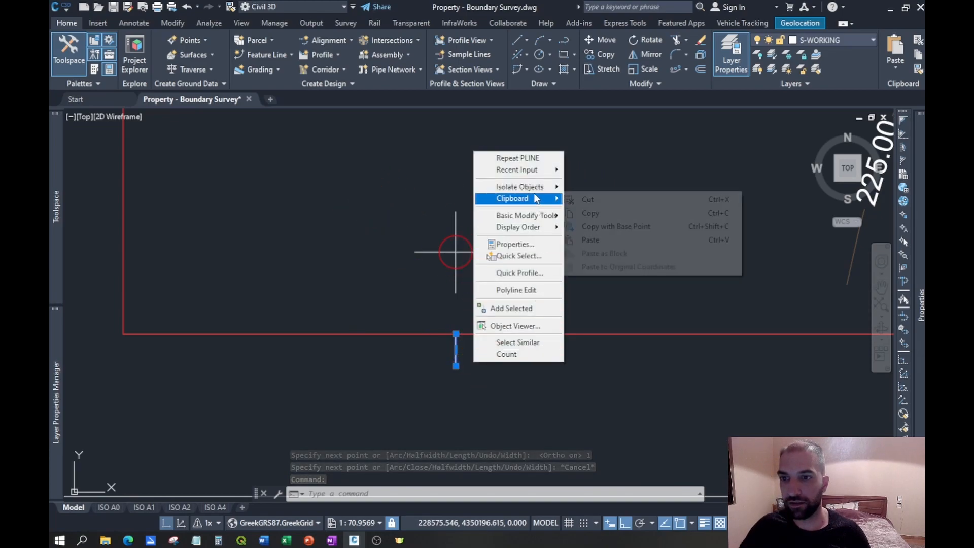
{"action": "mouse_move", "coordinate": [543, 176]}
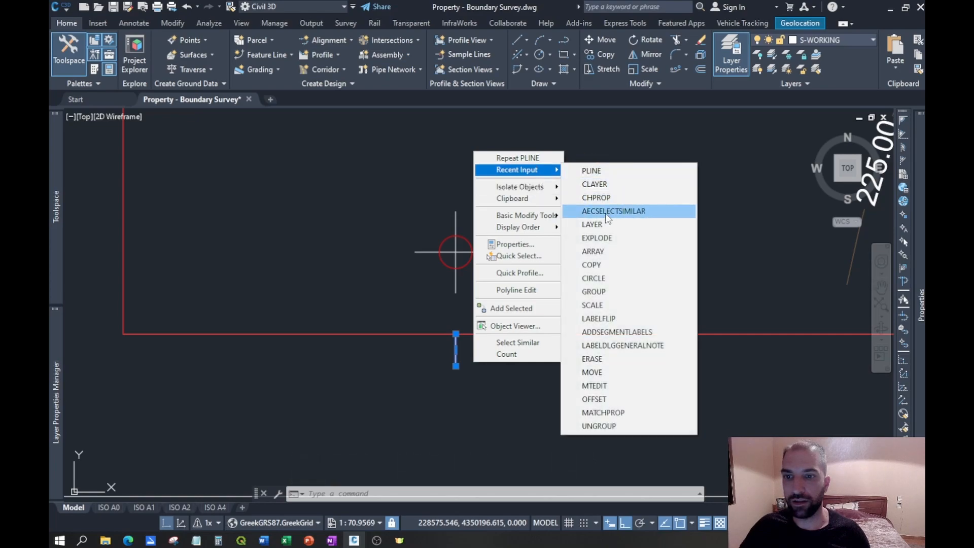
{"action": "left_click", "coordinate": [596, 252]}
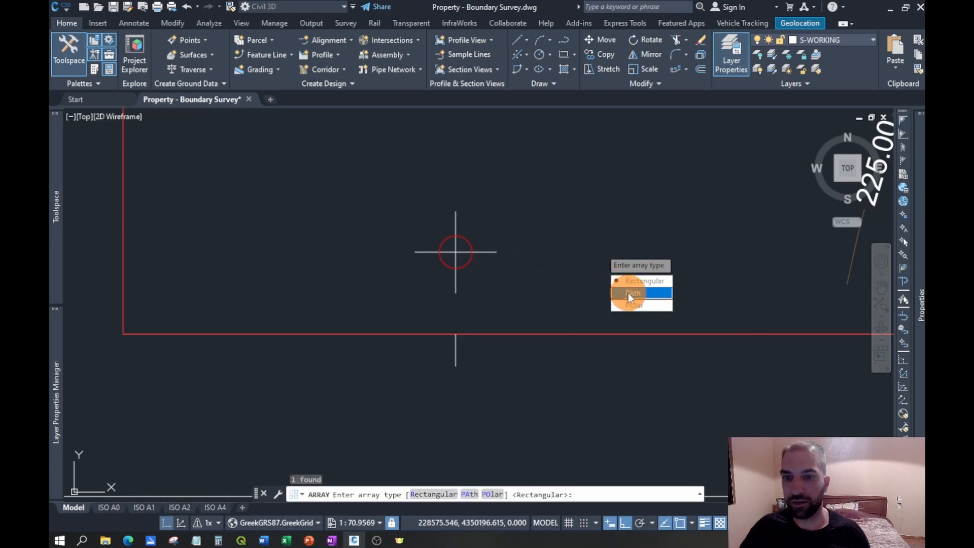
{"action": "left_click", "coordinate": [628, 293]}
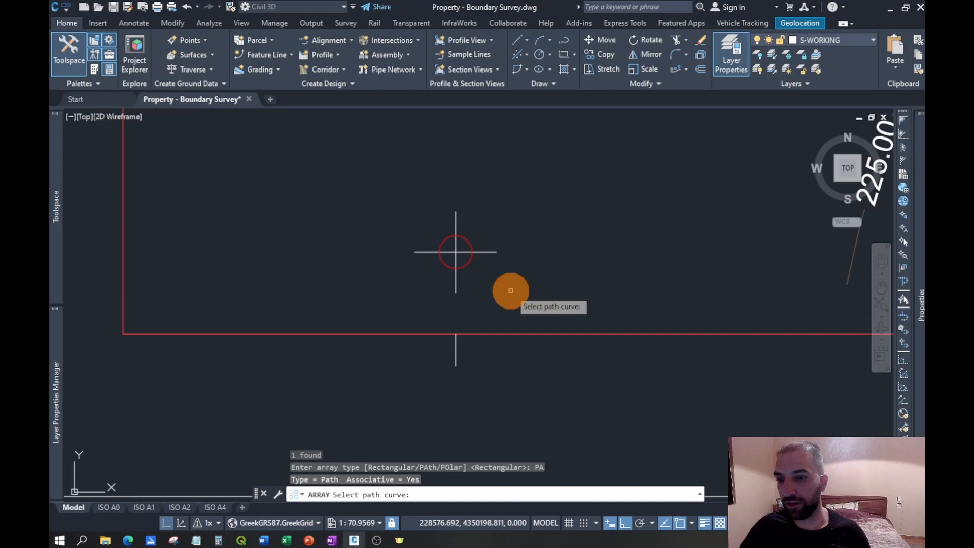
{"action": "left_click", "coordinate": [501, 333]}
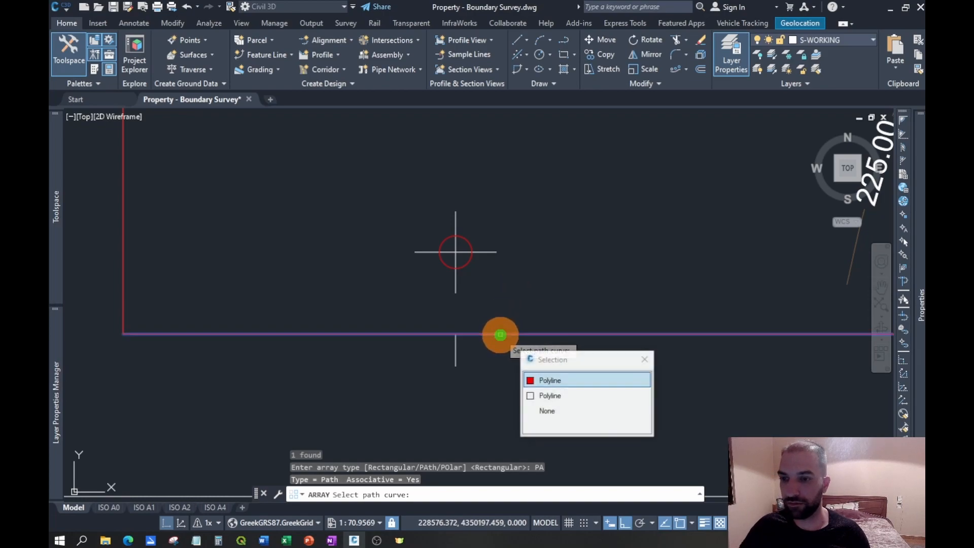
{"action": "left_click", "coordinate": [558, 381]}
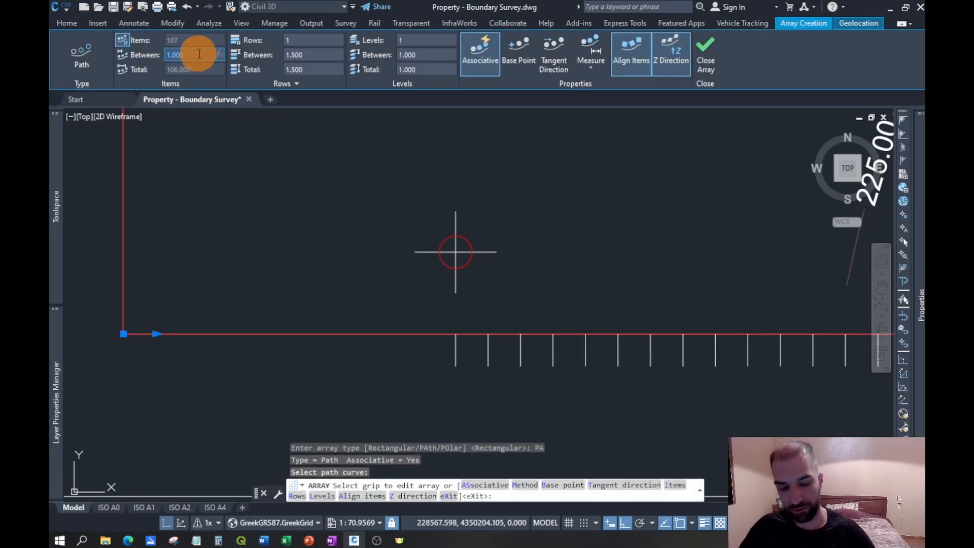
{"action": "key", "text": "Return"}
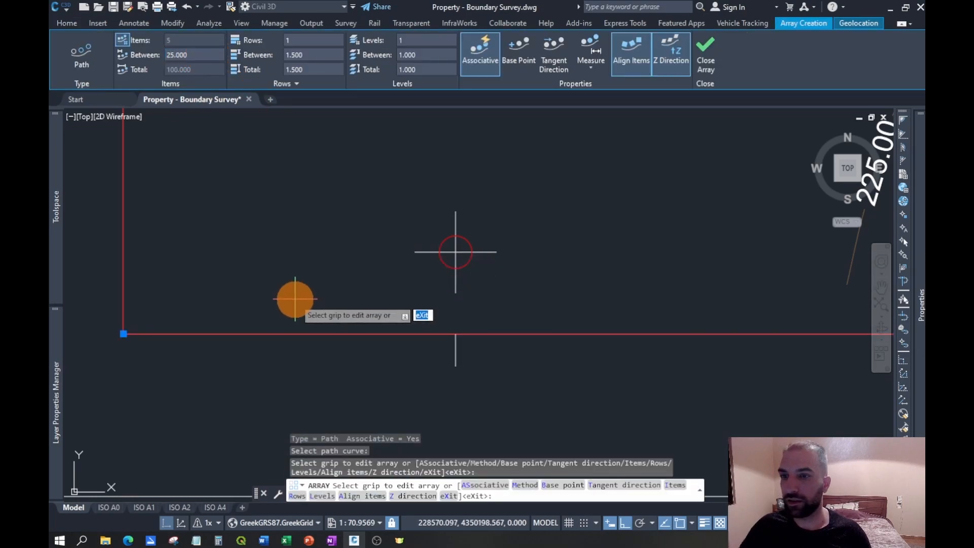
{"action": "scroll", "coordinate": [298, 302], "scroll_direction": "down", "scroll_amount": 8}
{"action": "middle_click_drag", "start_coordinate": [560, 282], "coordinate": [524, 276]}
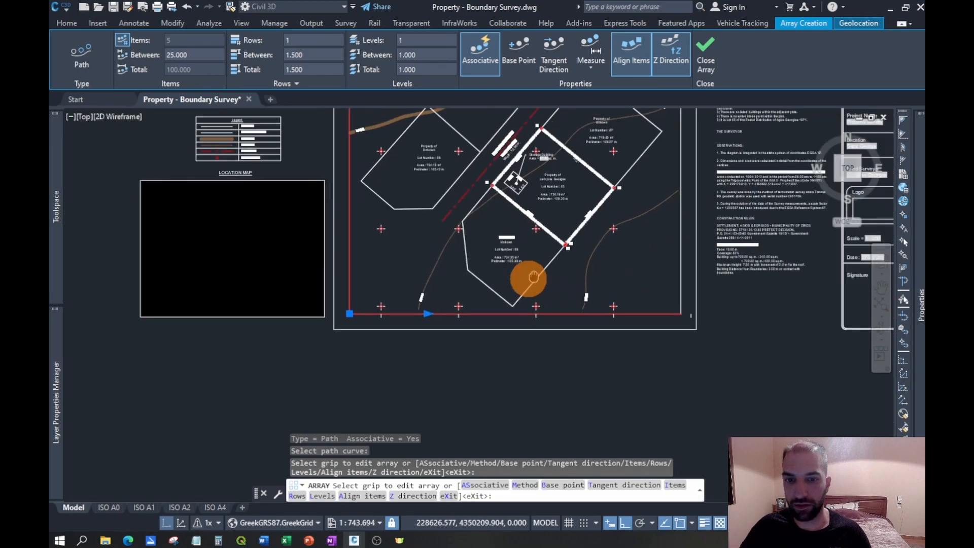
{"action": "left_click", "coordinate": [708, 59]}
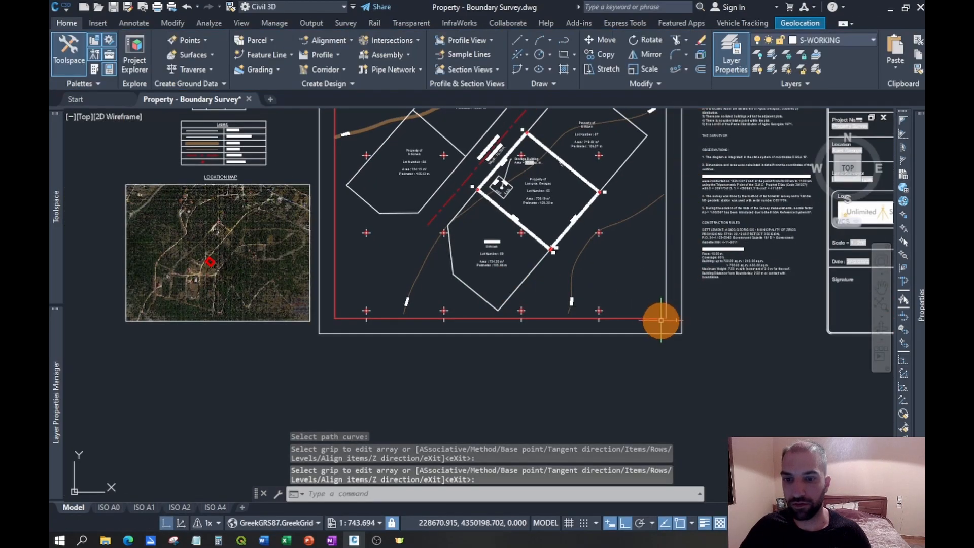
- Explode the tick array and erase the extra tick beyond the inner frame's lower-right corner
{"action": "scroll", "coordinate": [659, 321], "scroll_direction": "up", "scroll_amount": 4}
{"action": "left_click", "coordinate": [696, 314]}
{"action": "type", "text": "x"}
{"action": "key", "text": "Return"}
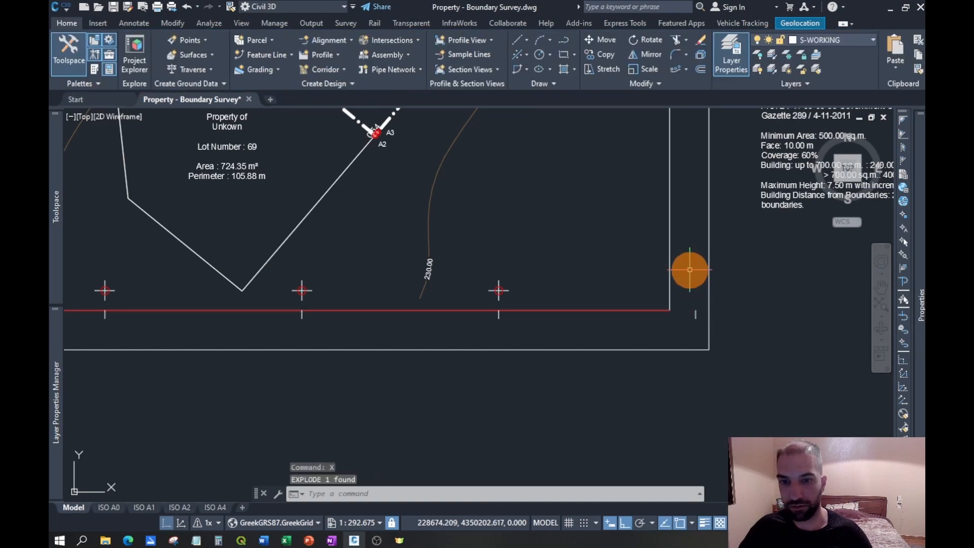
{"action": "left_click", "coordinate": [695, 314]}
- Draw a 1 m horizontal polyline tick outward from the red left frame line, level with the lower-left grid cross
{"action": "middle_click_drag", "start_coordinate": [454, 276], "coordinate": [833, 305]}
{"action": "middle_click_drag", "start_coordinate": [329, 285], "coordinate": [516, 323]}
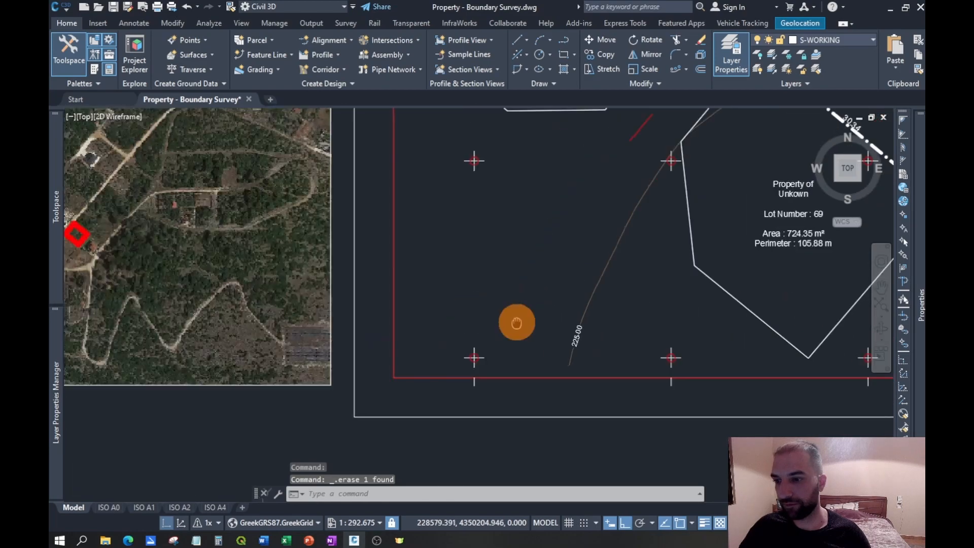
{"action": "left_click", "coordinate": [562, 37]}
{"action": "scroll", "coordinate": [413, 374], "scroll_direction": "up", "scroll_amount": 4}
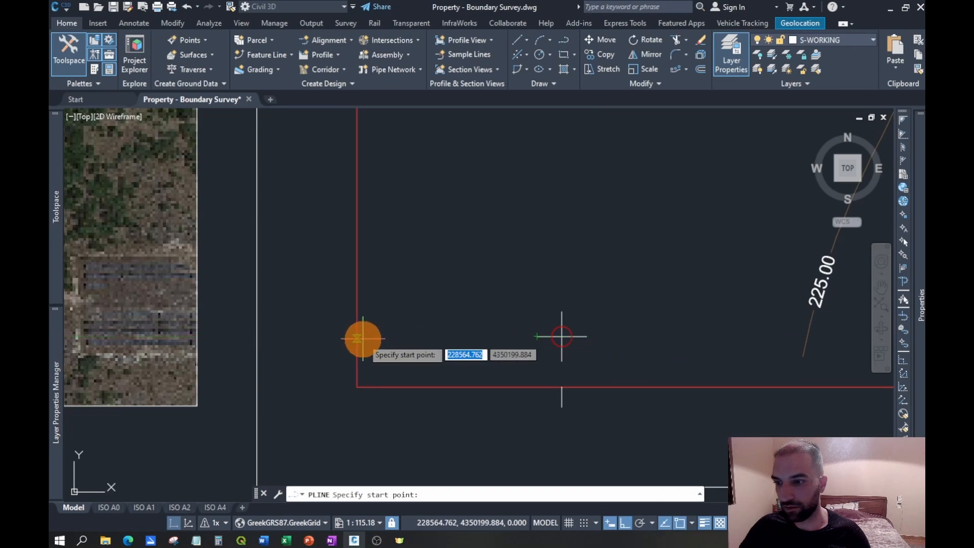
{"action": "left_click", "coordinate": [692, 524]}
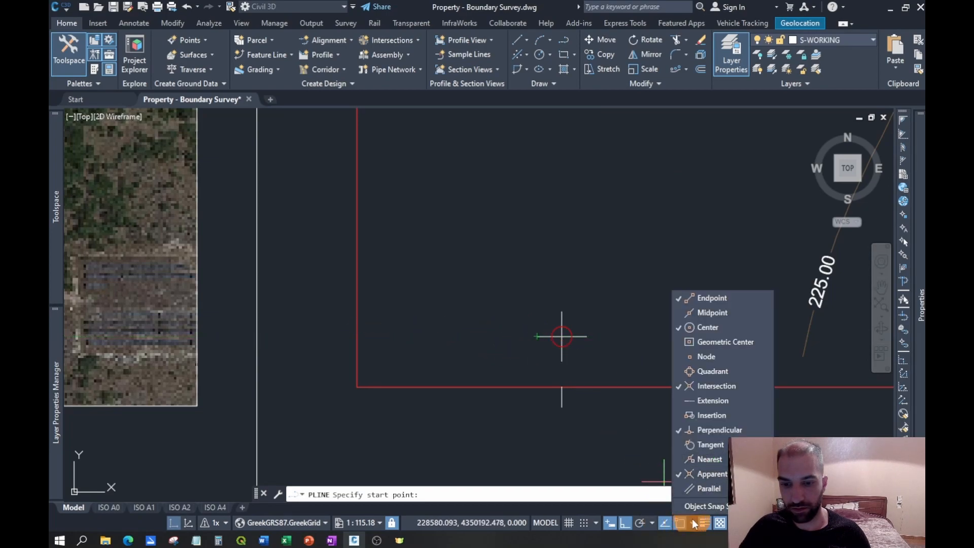
{"action": "left_click", "coordinate": [694, 524]}
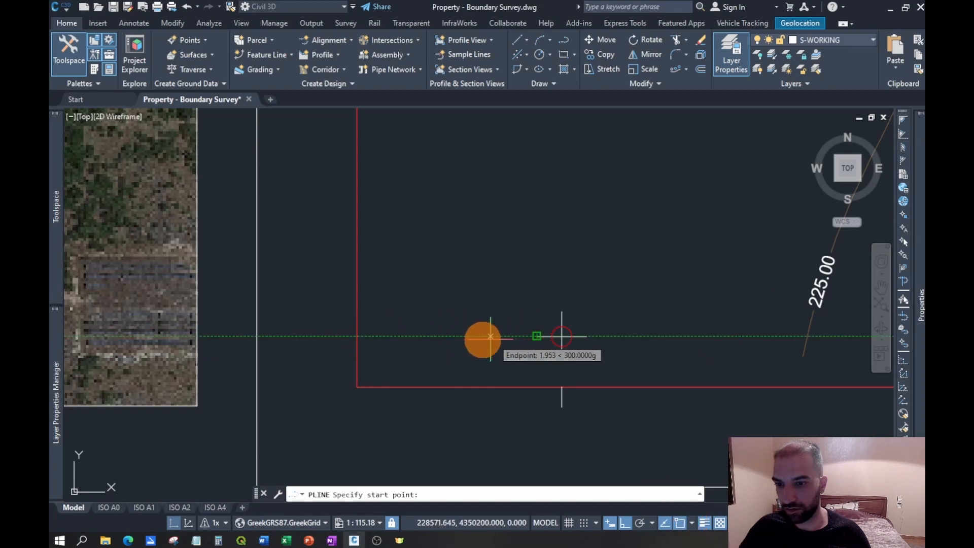
{"action": "left_click", "coordinate": [358, 337]}
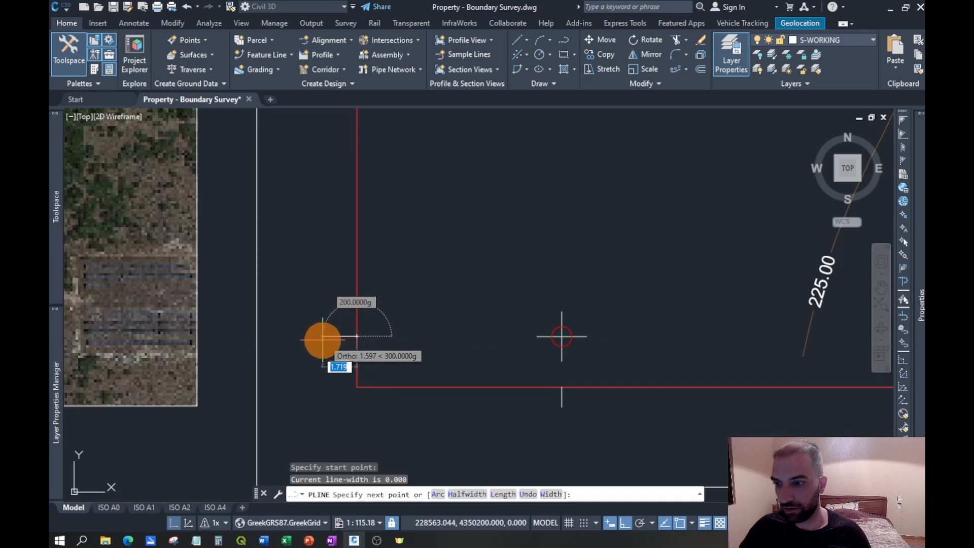
{"action": "key", "text": "Escape"}
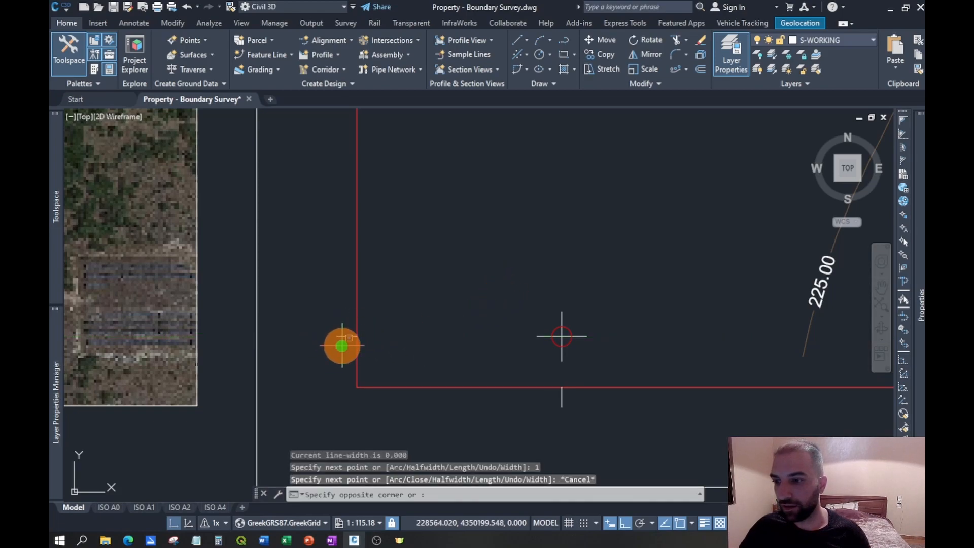
- Array the new tick along the red left frame line as a path array with 25 m between items
{"action": "left_click", "coordinate": [334, 317]}
{"action": "right_click", "coordinate": [337, 318]}
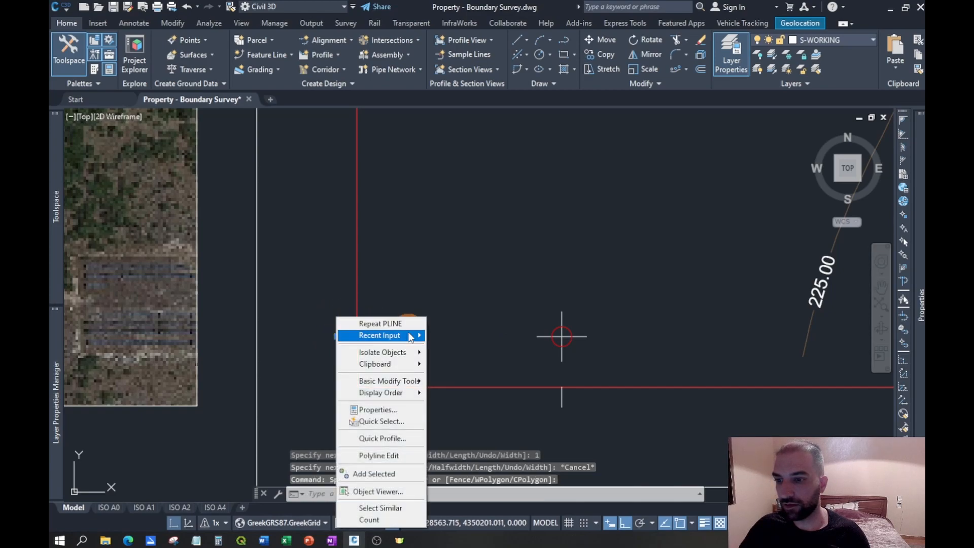
{"action": "mouse_move", "coordinate": [411, 337]}
{"action": "left_click", "coordinate": [489, 121]}
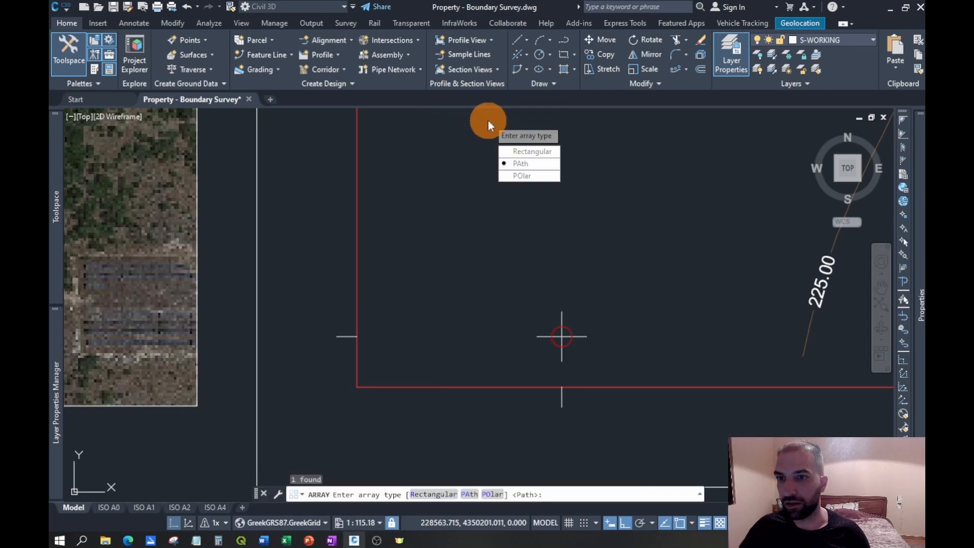
{"action": "left_click", "coordinate": [518, 163]}
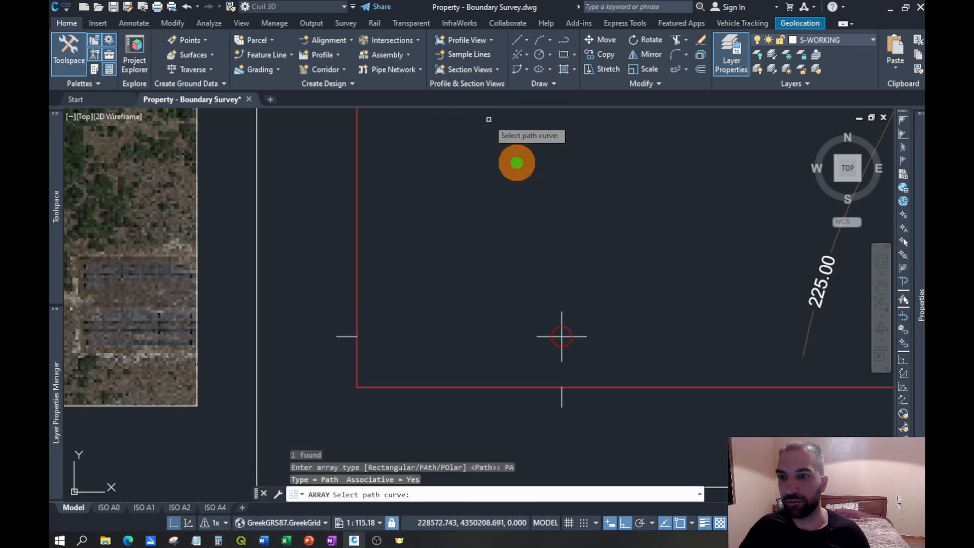
{"action": "left_click", "coordinate": [356, 212]}
{"action": "left_click", "coordinate": [417, 258]}
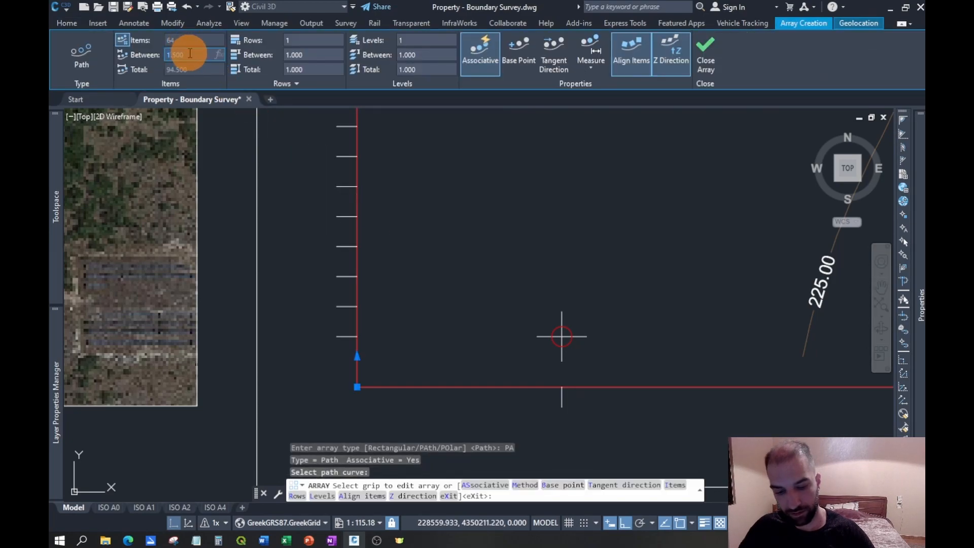
{"action": "key", "text": "Return"}
{"action": "scroll", "coordinate": [531, 316], "scroll_direction": "down", "scroll_amount": 5}
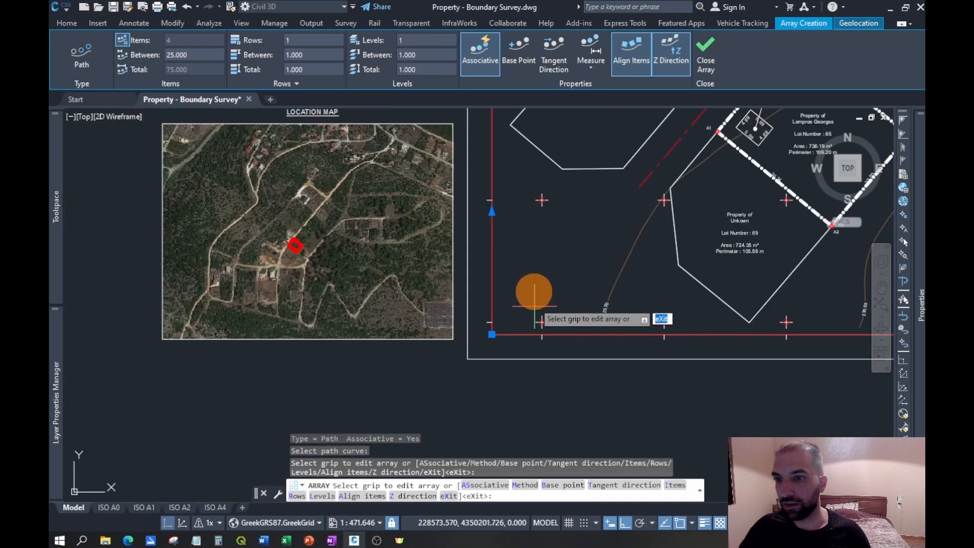
{"action": "middle_click_drag", "start_coordinate": [561, 246], "coordinate": [510, 367]}
{"action": "scroll", "coordinate": [509, 365], "scroll_direction": "down", "scroll_amount": 2}
{"action": "scroll", "coordinate": [509, 188], "scroll_direction": "up", "scroll_amount": 2}
{"action": "scroll", "coordinate": [510, 189], "scroll_direction": "down", "scroll_amount": 2}
{"action": "left_click", "coordinate": [704, 64]}
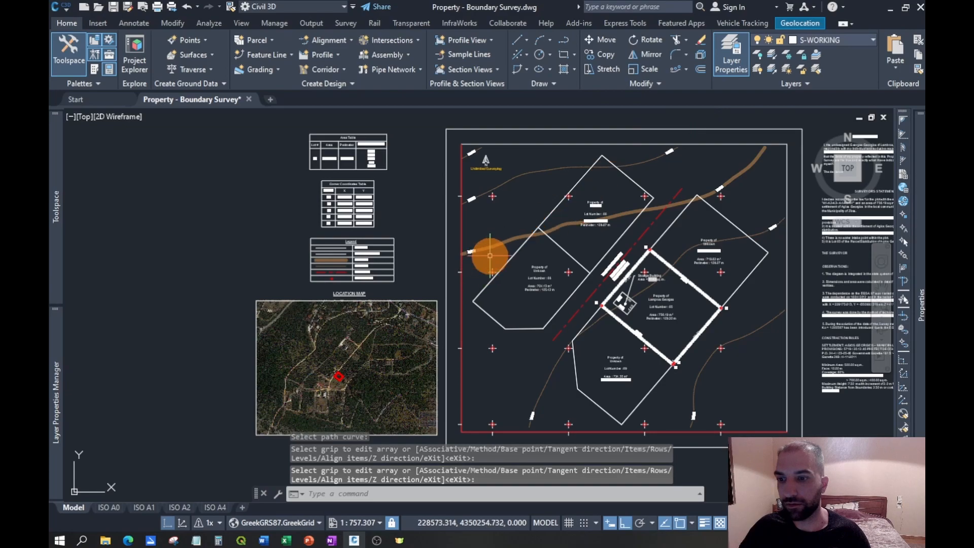
- Copy the lower-left grid circle's Center X value, 228575.000, and paste it as text below the bottom tick under that cross
{"action": "middle_click_drag", "start_coordinate": [553, 349], "coordinate": [467, 323]}
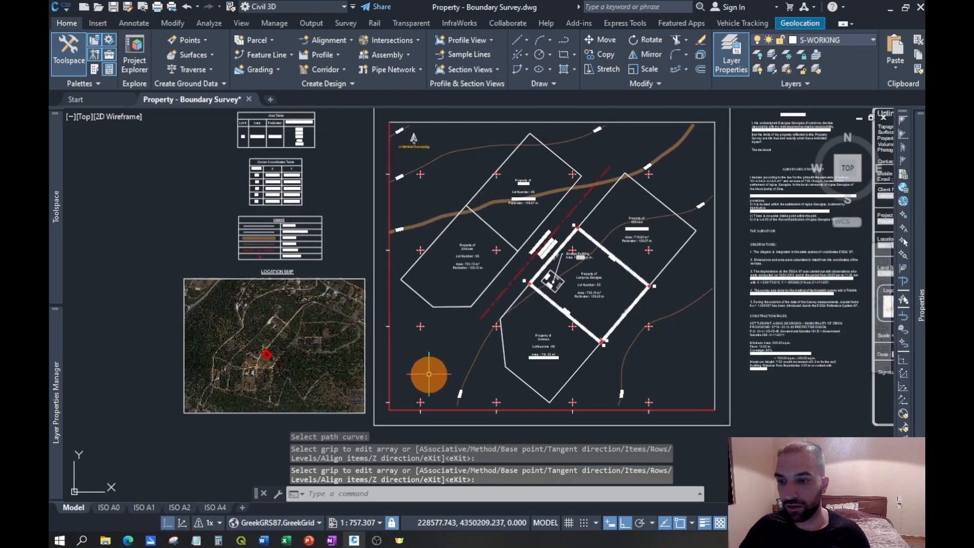
{"action": "scroll", "coordinate": [416, 388], "scroll_direction": "up", "scroll_amount": 2}
{"action": "scroll", "coordinate": [496, 322], "scroll_direction": "up", "scroll_amount": 5}
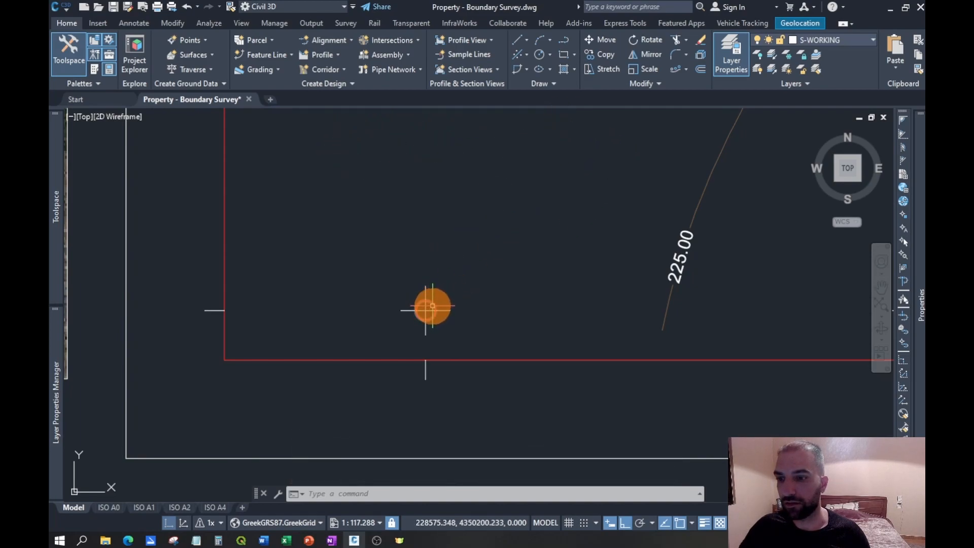
{"action": "mouse_move", "coordinate": [920, 303]}
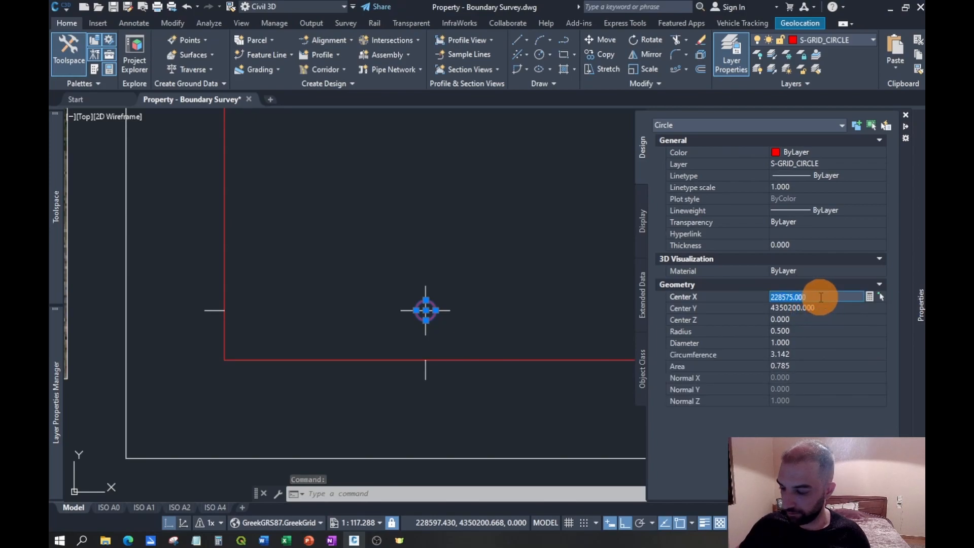
{"action": "key", "text": "Escape"}
{"action": "left_click", "coordinate": [419, 402]}
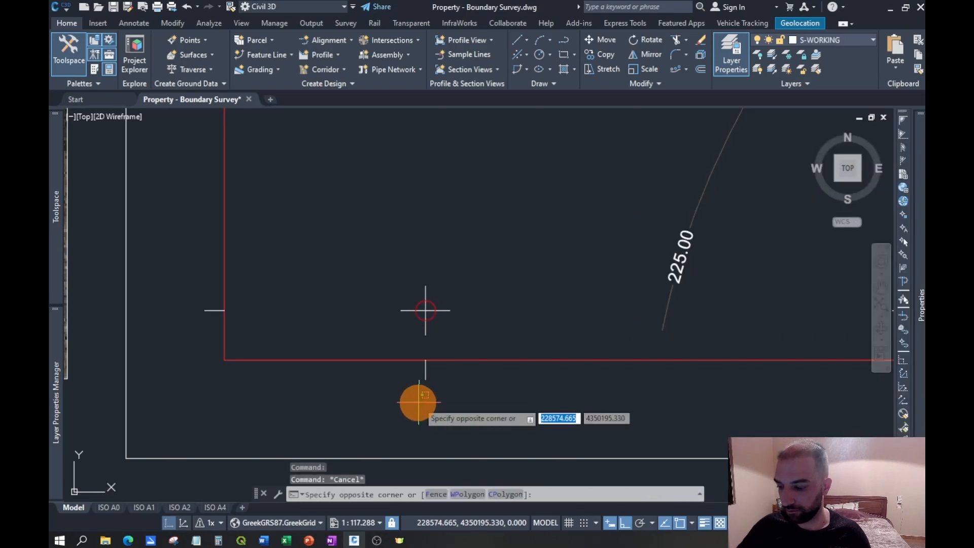
{"action": "key", "text": "Escape"}
{"action": "key", "text": "ctrl+v"}
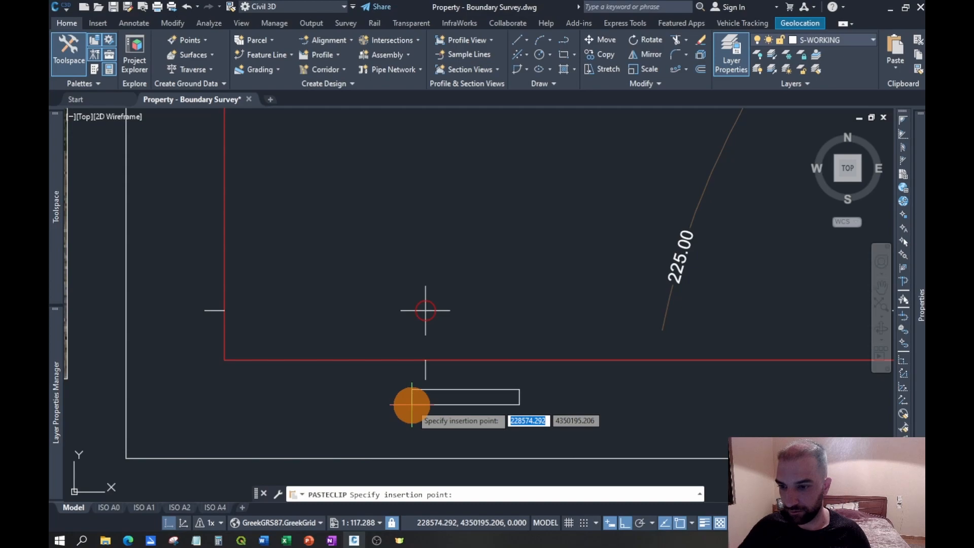
{"action": "scroll", "coordinate": [396, 405], "scroll_direction": "up", "scroll_amount": 2}
{"action": "left_click", "coordinate": [373, 405]}
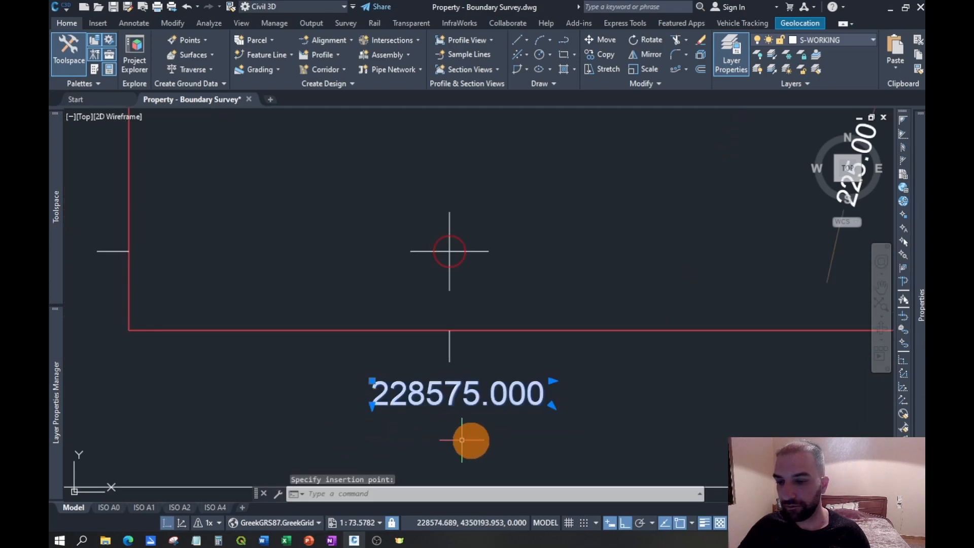
- Set the text height of the pasted X coordinate label to 0.6
{"action": "mouse_move", "coordinate": [918, 341]}
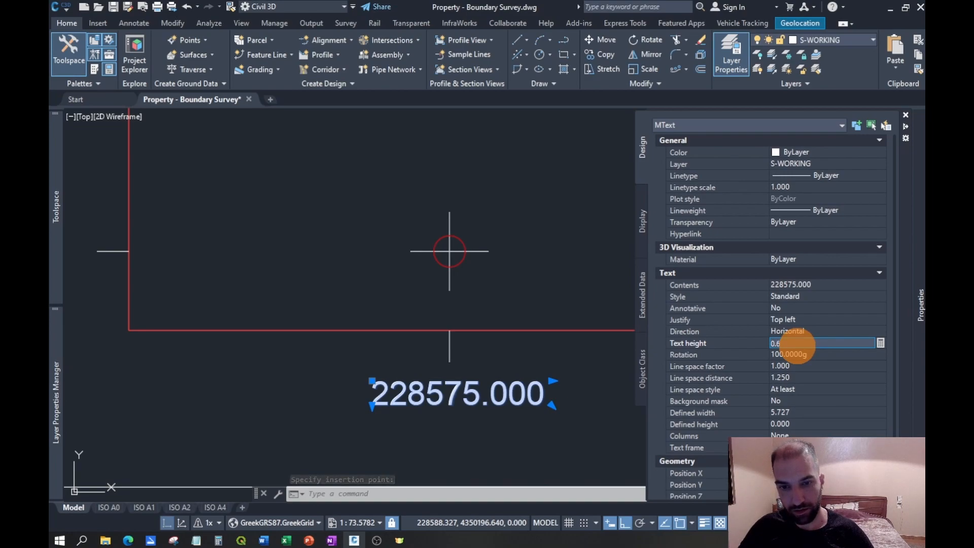
{"action": "left_click", "coordinate": [796, 347]}
{"action": "type", "text": "0.6"}
{"action": "key", "text": "Tab"}
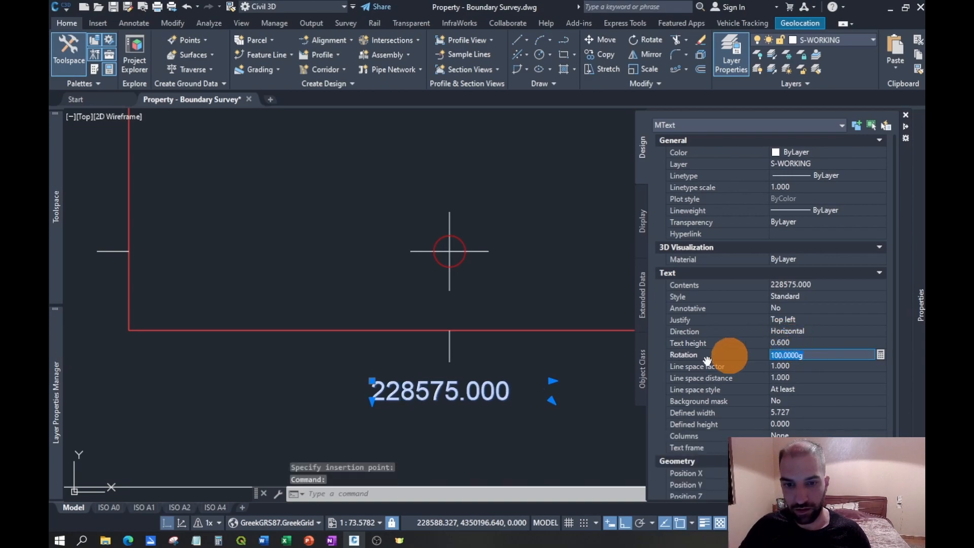
{"action": "key", "text": "Escape"}
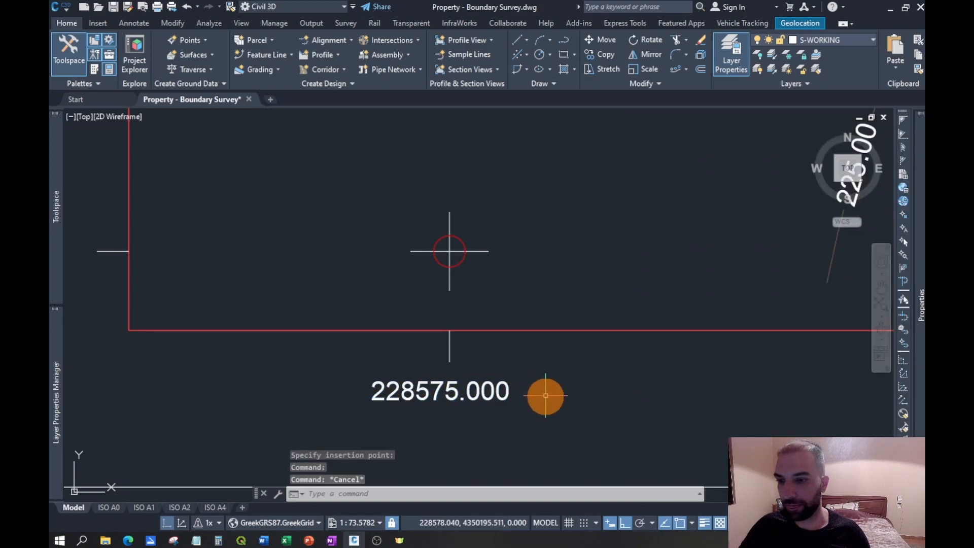
- Copy the same circle's Center Y value, 4350200.000, paste it as text beside the lowest left-edge tick, and close the object properties
{"action": "middle_click_drag", "start_coordinate": [487, 390], "coordinate": [528, 393]}
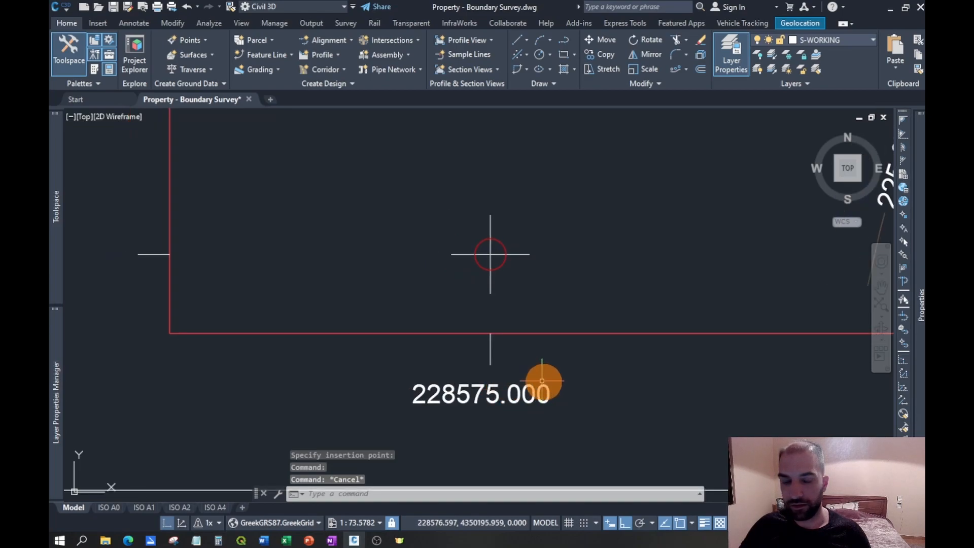
{"action": "mouse_move", "coordinate": [921, 371]}
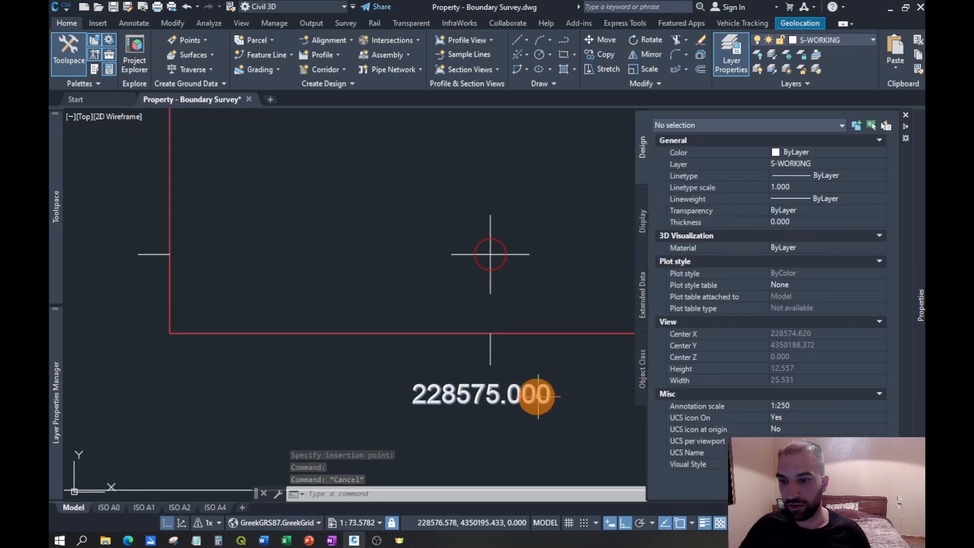
{"action": "left_click", "coordinate": [504, 260]}
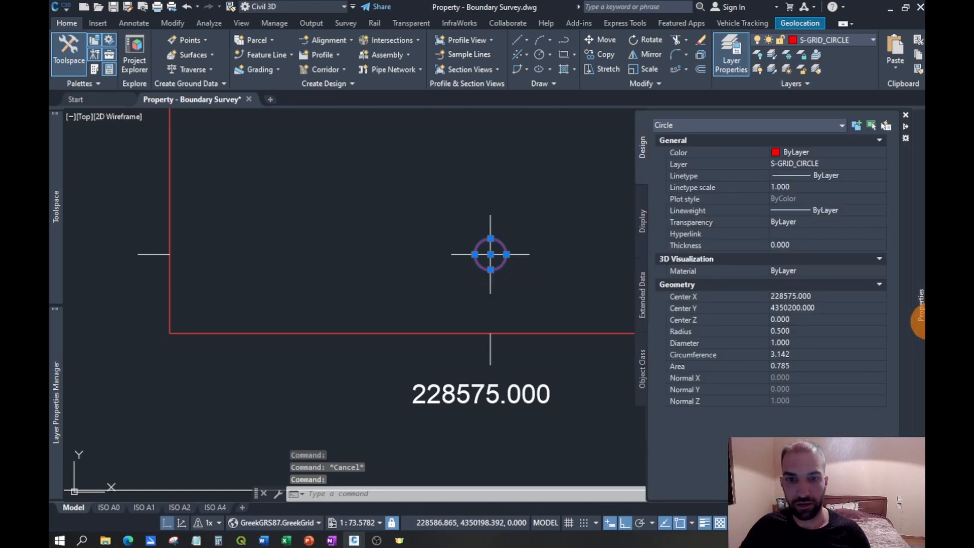
{"action": "left_click", "coordinate": [811, 308]}
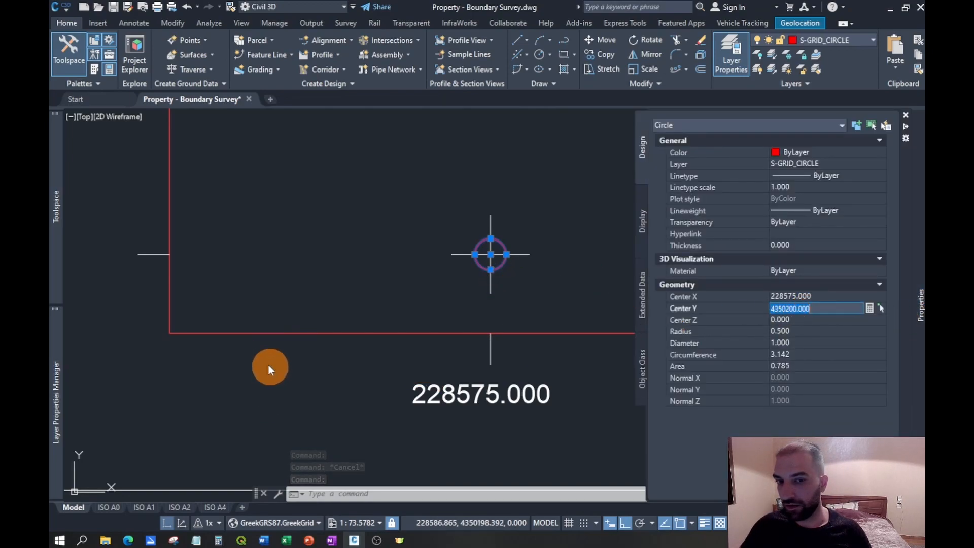
{"action": "middle_click_drag", "start_coordinate": [209, 378], "coordinate": [495, 399]}
{"action": "key", "text": "ctrl+v"}
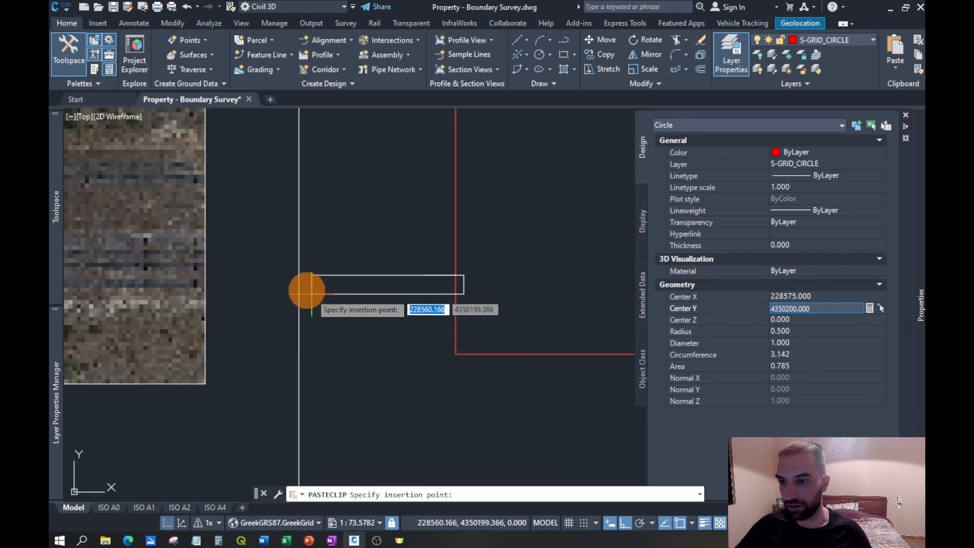
{"action": "left_click", "coordinate": [266, 285]}
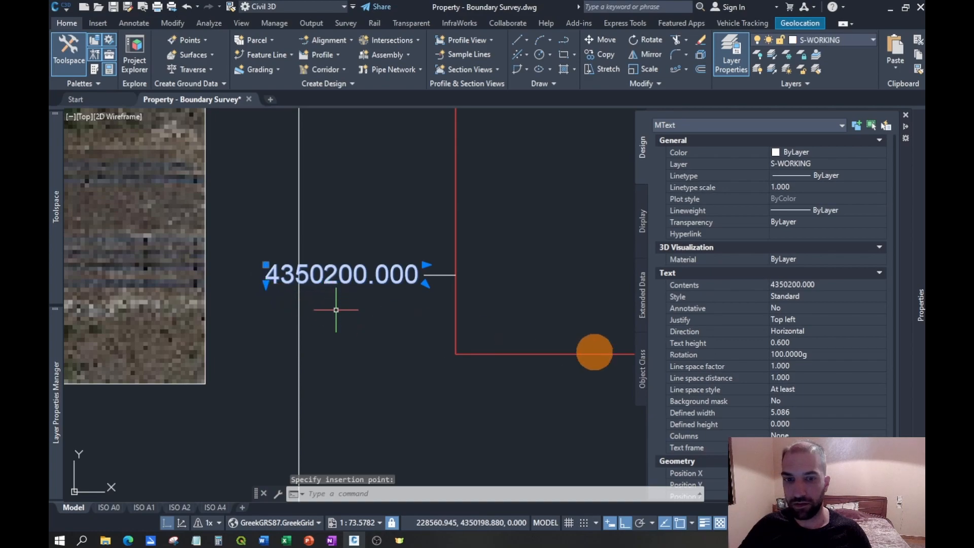
{"action": "scroll", "coordinate": [377, 356], "scroll_direction": "down", "scroll_amount": 2}
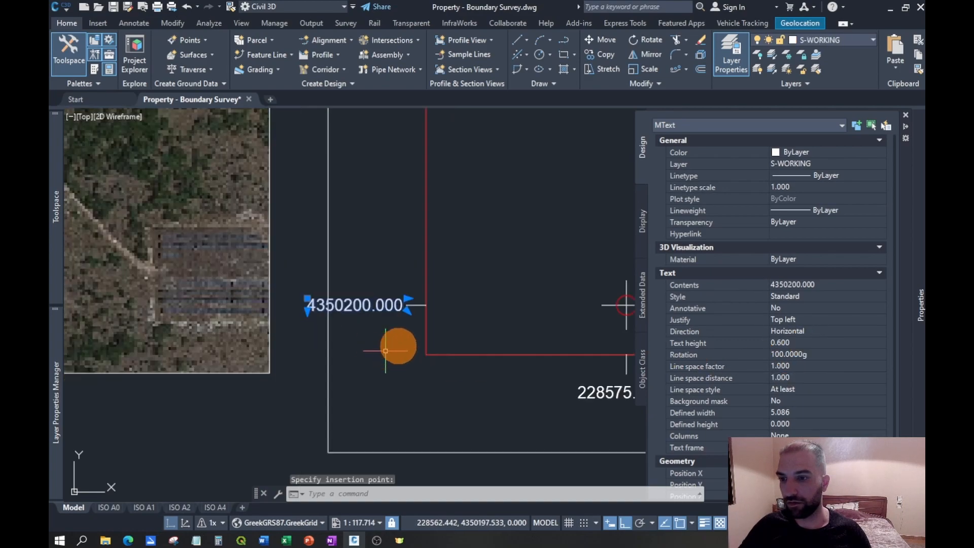
{"action": "key", "text": "Escape"}
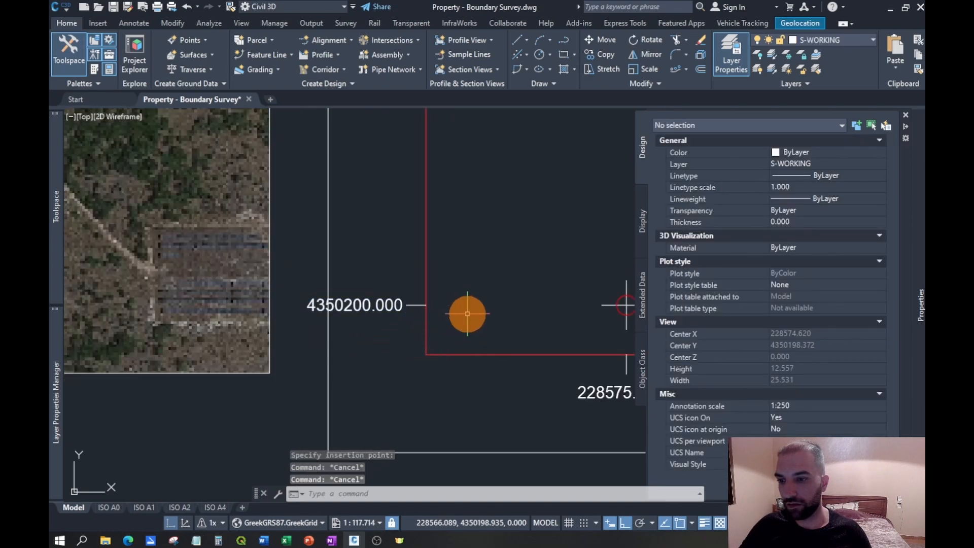
{"action": "middle_click_drag", "start_coordinate": [462, 318], "coordinate": [358, 303]}
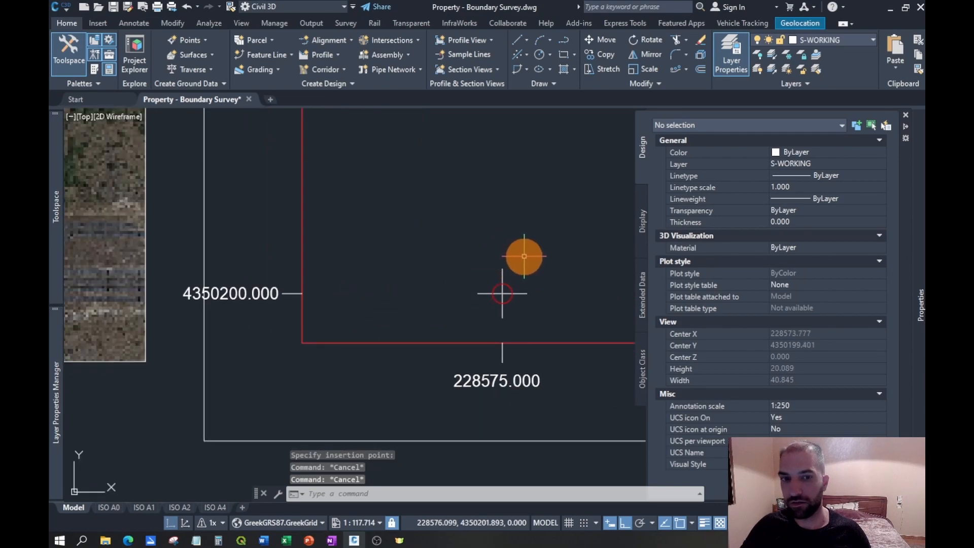
{"action": "key", "text": "ctrl+1"}
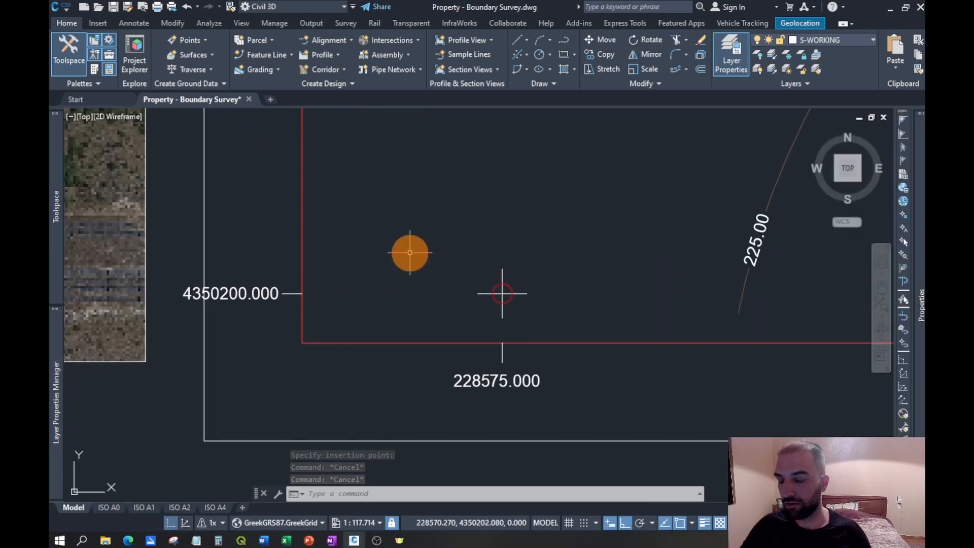
- Copy the Y coordinate label from the lowest left-edge tick to each of the three ticks above it
{"action": "middle_click_drag", "start_coordinate": [464, 260], "coordinate": [495, 264]}
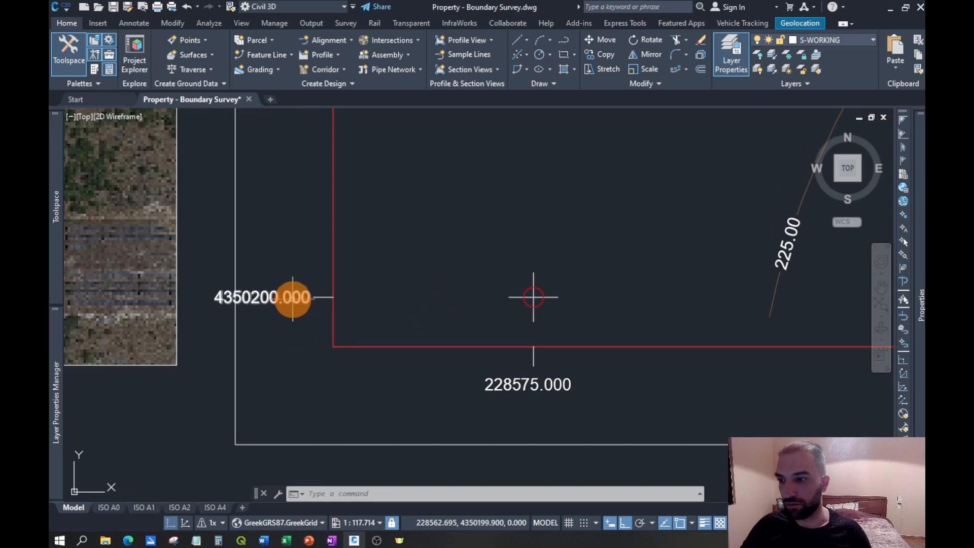
{"action": "mouse_move", "coordinate": [275, 235]}
{"action": "middle_mouse_down"}
{"action": "mouse_move", "coordinate": [345, 276]}
{"action": "mouse_move", "coordinate": [384, 332]}
{"action": "middle_mouse_up"}
{"action": "scroll", "coordinate": [385, 334], "scroll_direction": "down", "scroll_amount": 2}
{"action": "middle_click_drag", "start_coordinate": [373, 224], "coordinate": [389, 288]}
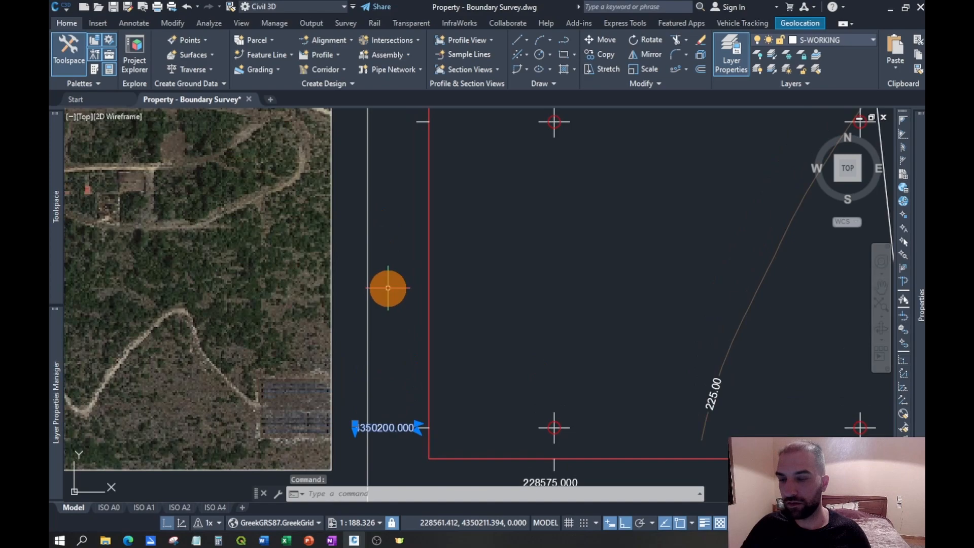
{"action": "left_click", "coordinate": [609, 56]}
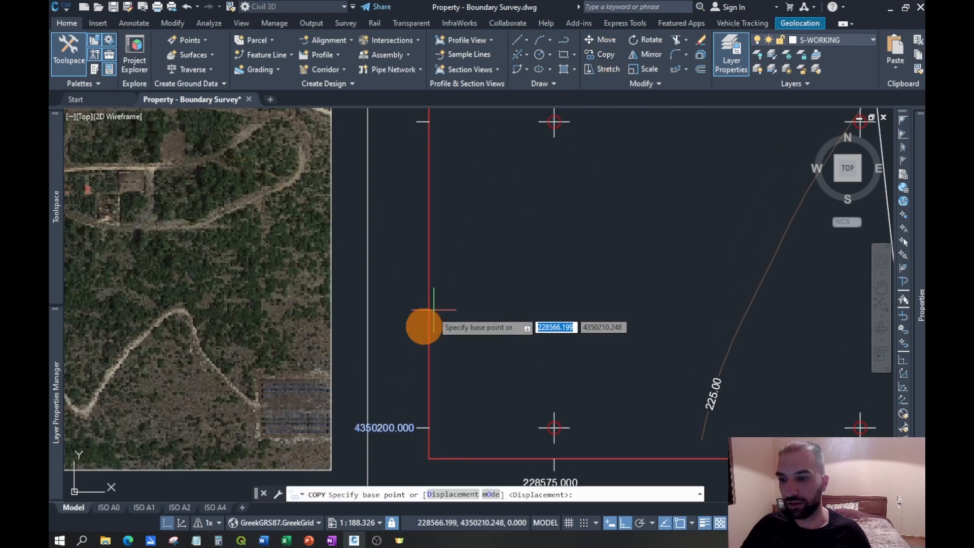
{"action": "scroll", "coordinate": [413, 451], "scroll_direction": "up", "scroll_amount": 2}
{"action": "scroll", "coordinate": [415, 451], "scroll_direction": "up", "scroll_amount": 2}
{"action": "left_click", "coordinate": [419, 392]}
{"action": "scroll", "coordinate": [416, 415], "scroll_direction": "down", "scroll_amount": 2}
{"action": "middle_click_drag", "start_coordinate": [407, 155], "coordinate": [424, 375]}
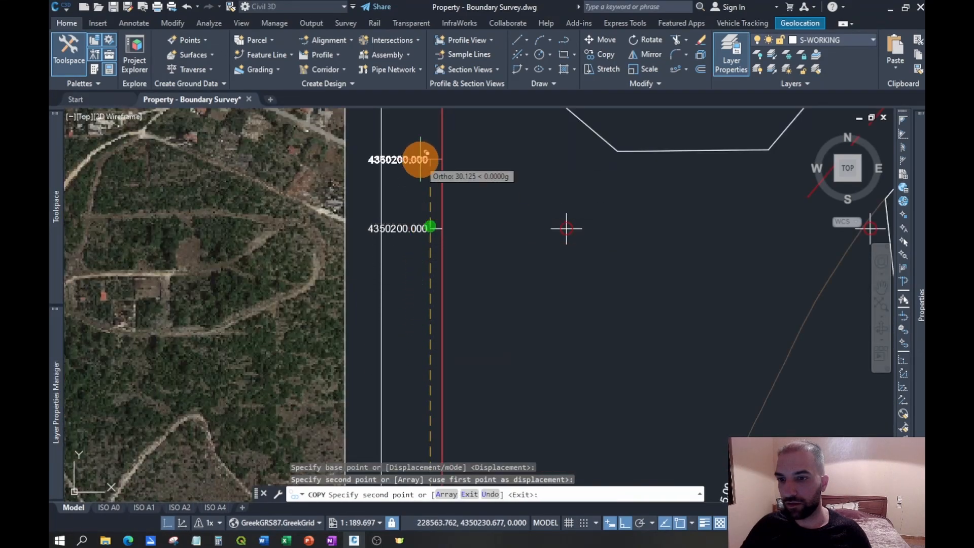
{"action": "scroll", "coordinate": [430, 163], "scroll_direction": "down", "scroll_amount": 2}
{"action": "middle_click_drag", "start_coordinate": [430, 163], "coordinate": [424, 391]}
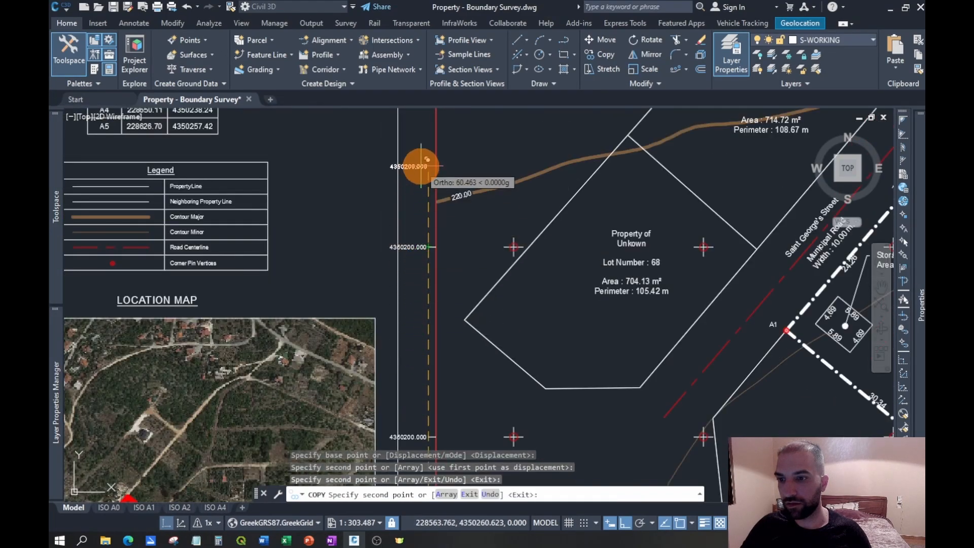
{"action": "scroll", "coordinate": [420, 160], "scroll_direction": "down", "scroll_amount": 2}
{"action": "middle_click_drag", "start_coordinate": [419, 160], "coordinate": [404, 362]}
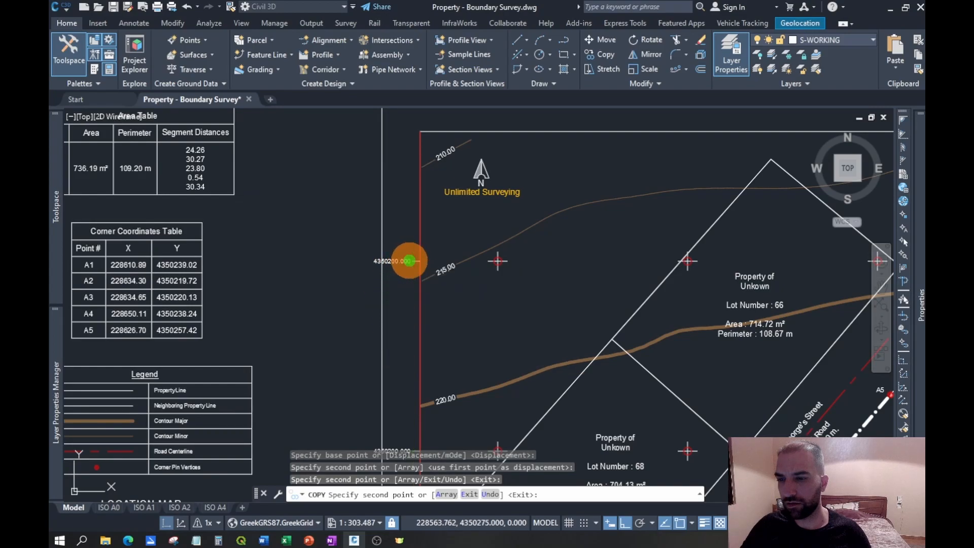
{"action": "left_click", "coordinate": [411, 261]}
{"action": "scroll", "coordinate": [407, 225], "scroll_direction": "down", "scroll_amount": 4}
{"action": "scroll", "coordinate": [429, 346], "scroll_direction": "up", "scroll_amount": 4}
{"action": "key", "text": "Escape"}
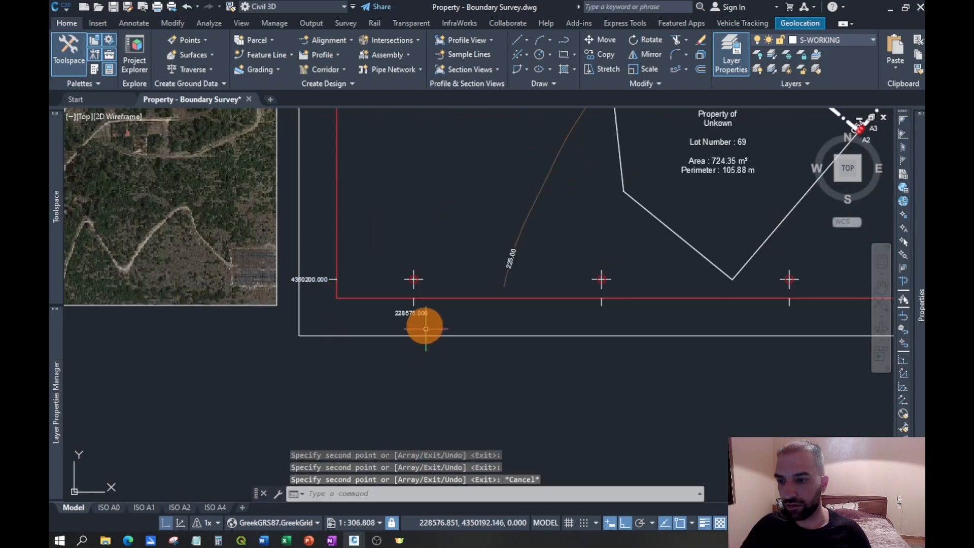
{"action": "left_click", "coordinate": [419, 311]}
{"action": "scroll", "coordinate": [424, 310], "scroll_direction": "up", "scroll_amount": 4}
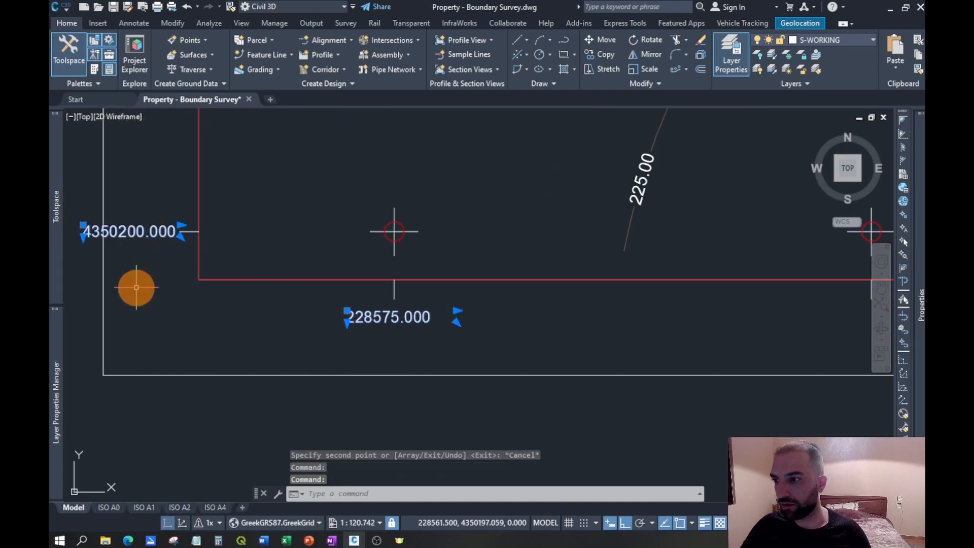
{"action": "middle_click_drag", "start_coordinate": [146, 274], "coordinate": [440, 304]}
{"action": "scroll", "coordinate": [439, 305], "scroll_direction": "up", "scroll_amount": 6}
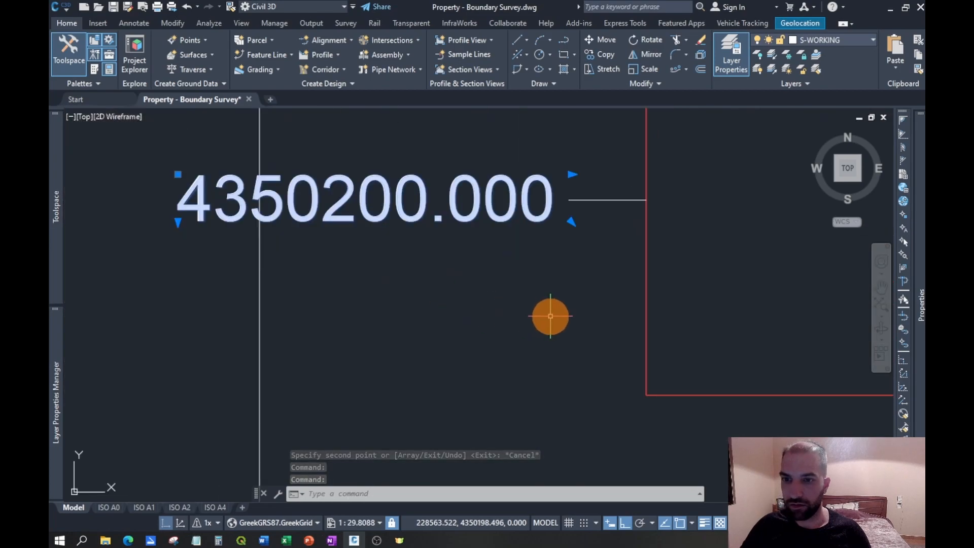
{"action": "key", "text": "Escape"}
{"action": "scroll", "coordinate": [493, 356], "scroll_direction": "down", "scroll_amount": 6}
{"action": "left_click", "coordinate": [502, 315]}
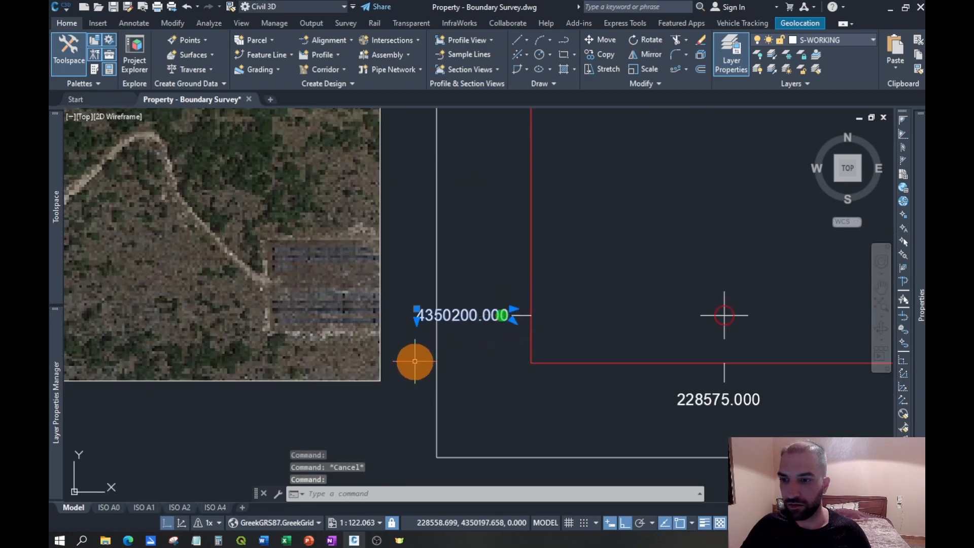
{"action": "scroll", "coordinate": [472, 305], "scroll_direction": "down", "scroll_amount": 6}
{"action": "key", "text": "Escape"}
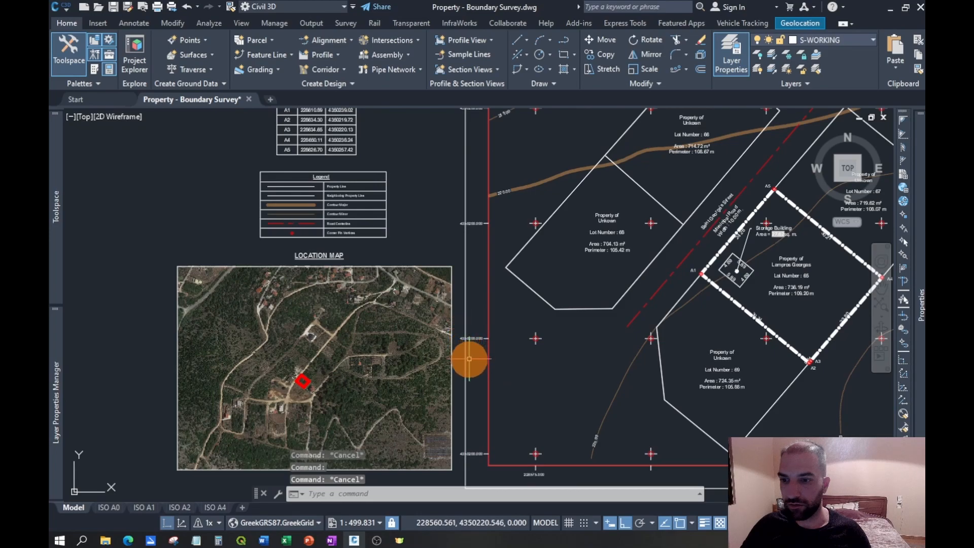
- Delete the three copied Y labels along the left frame edge, keeping the lowest one
{"action": "left_click", "coordinate": [478, 332]}
{"action": "scroll", "coordinate": [479, 330], "scroll_direction": "down", "scroll_amount": 2}
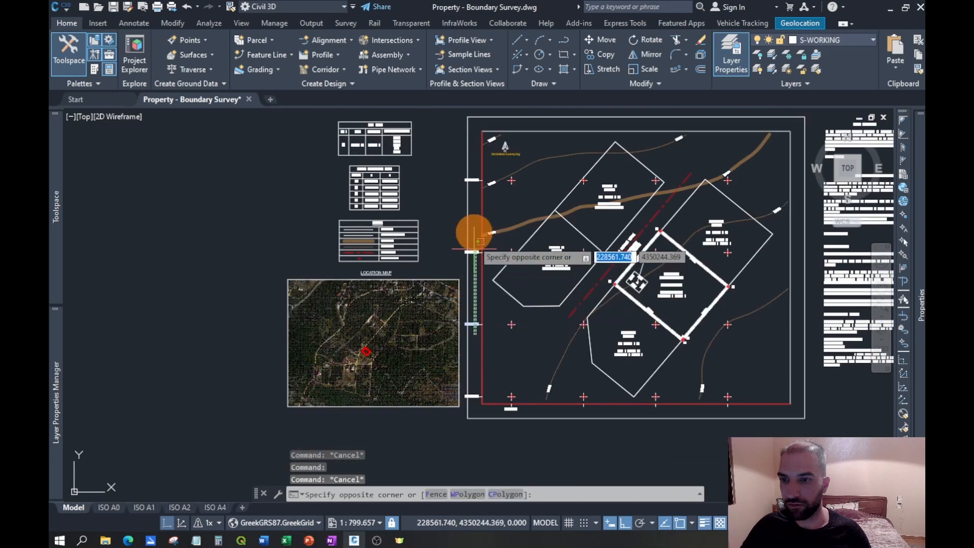
{"action": "left_click", "coordinate": [472, 172]}
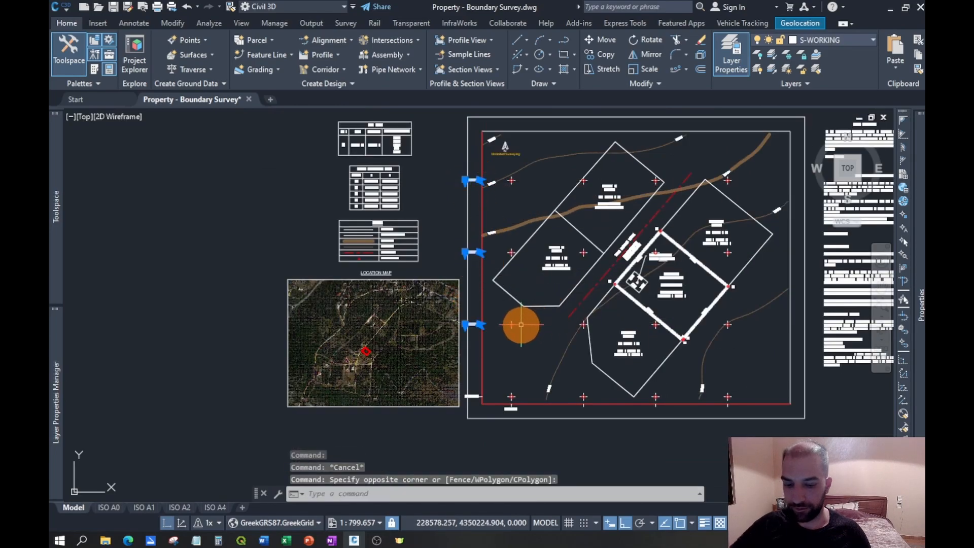
{"action": "key", "text": "Delete"}
- Set the justification of the lowest Y coordinate label, 4350200.000, to Middle right
{"action": "scroll", "coordinate": [467, 399], "scroll_direction": "up", "scroll_amount": 8}
{"action": "left_click", "coordinate": [499, 394]}
{"action": "left_click", "coordinate": [474, 315]}
{"action": "mouse_move", "coordinate": [919, 283]}
{"action": "left_click", "coordinate": [801, 320]}
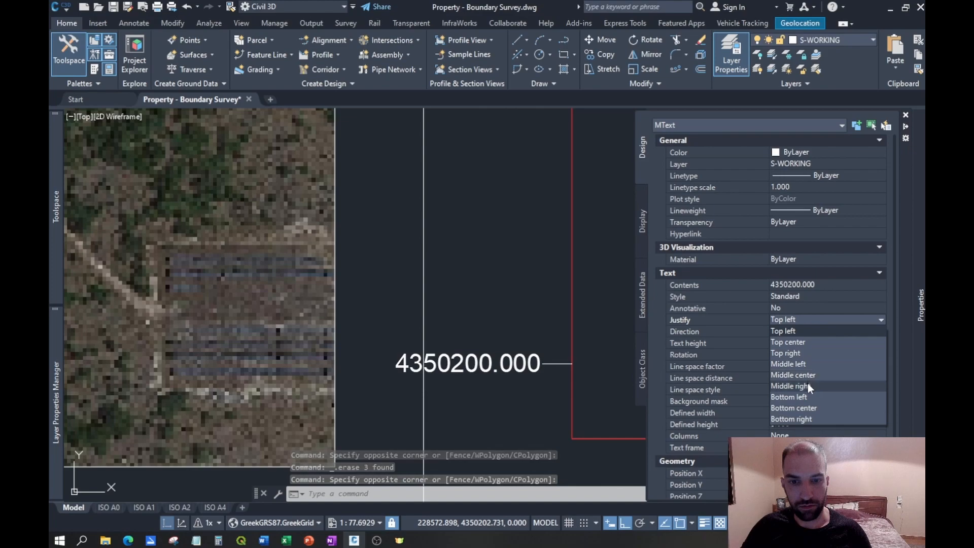
{"action": "left_click", "coordinate": [807, 385]}
- Snap the Y label's insertion point to the outer end of its tick, and shift it 0.1 away to the left
{"action": "scroll", "coordinate": [554, 377], "scroll_direction": "up", "scroll_amount": 5}
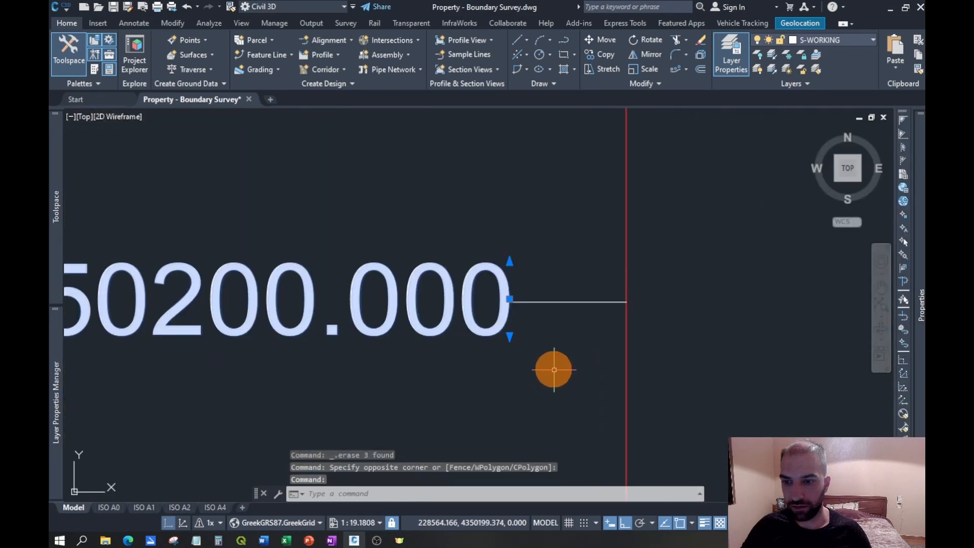
{"action": "left_click", "coordinate": [512, 304]}
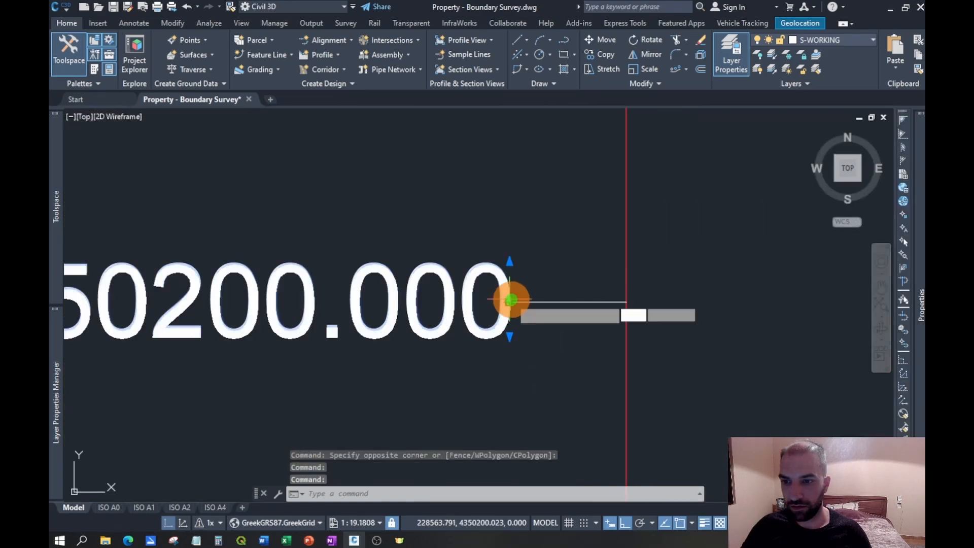
{"action": "left_click", "coordinate": [505, 303]}
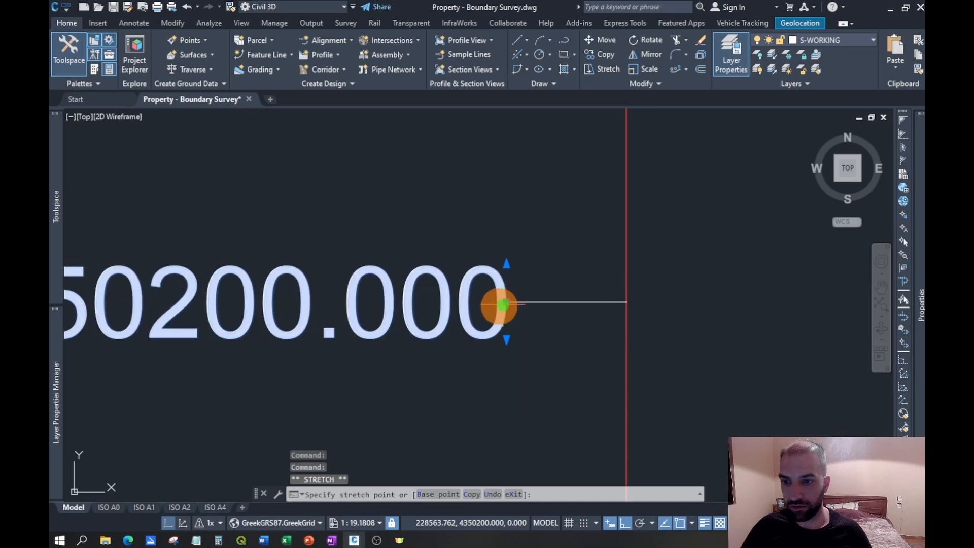
{"action": "left_click", "coordinate": [505, 303]}
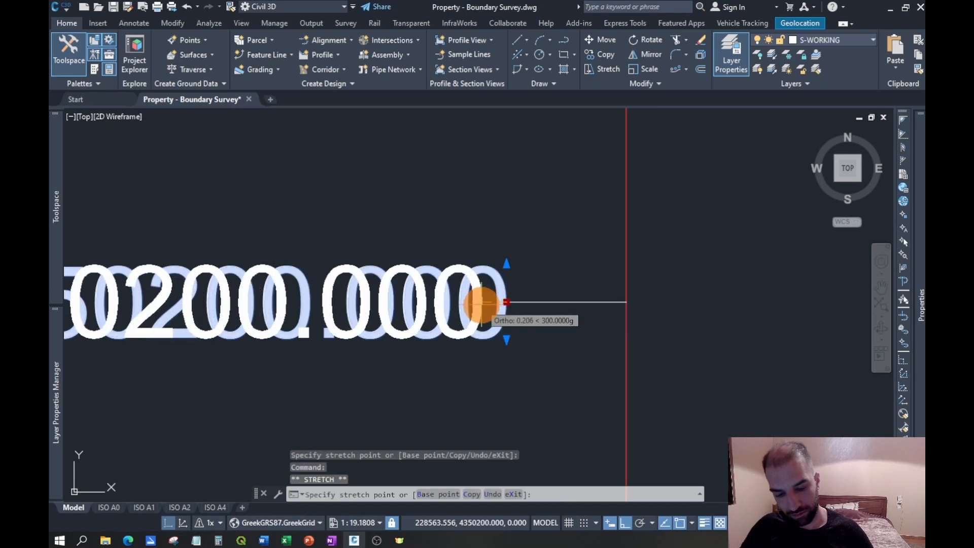
{"action": "key", "text": "Return"}
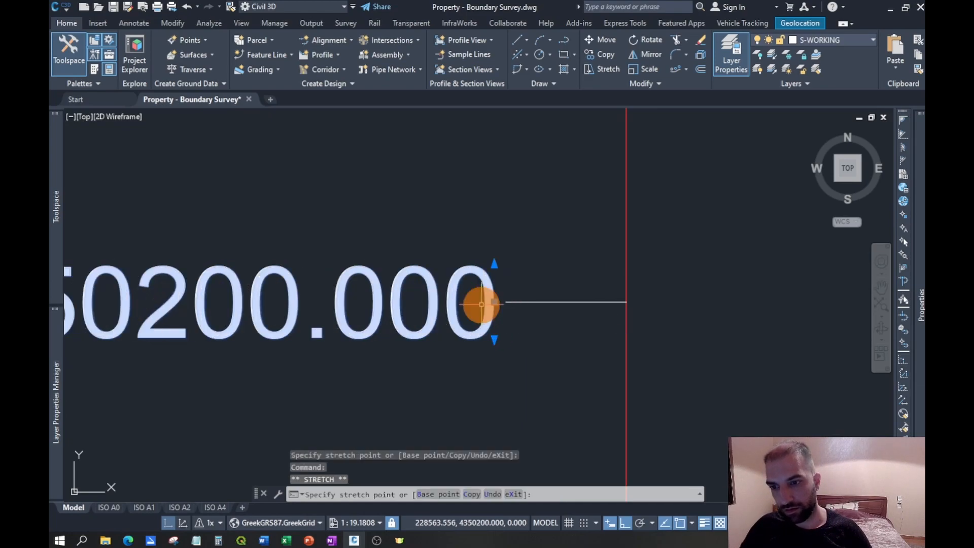
{"action": "key", "text": "Escape"}
{"action": "scroll", "coordinate": [528, 362], "scroll_direction": "down", "scroll_amount": 4}
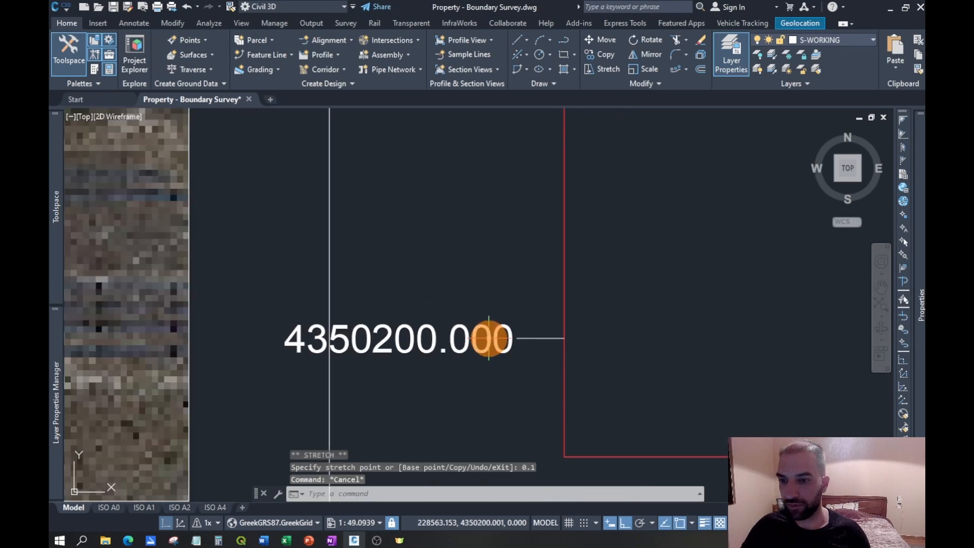
- Set the justification of the X coordinate label, 228575.000, below the bottom frame edge to Middle left
{"action": "scroll", "coordinate": [424, 326], "scroll_direction": "down", "scroll_amount": 4}
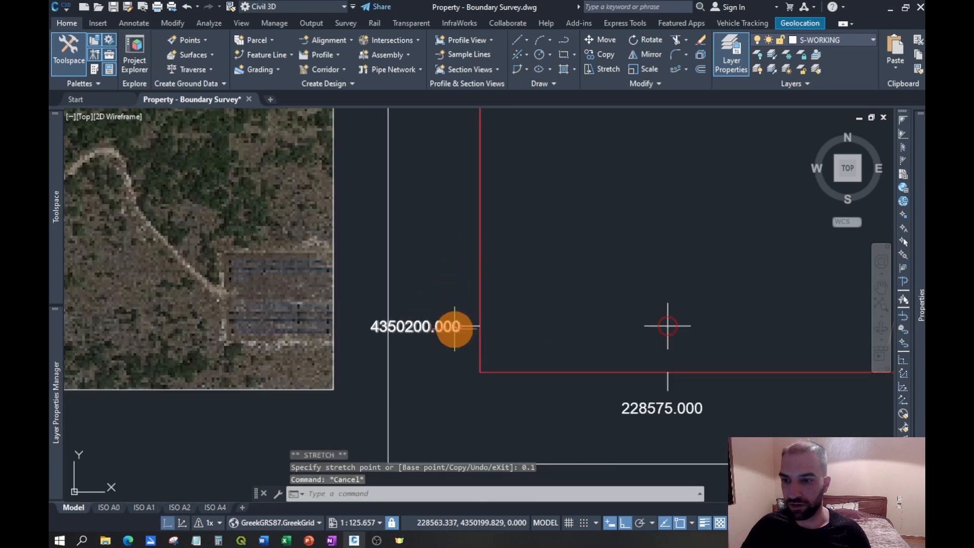
{"action": "scroll", "coordinate": [450, 354], "scroll_direction": "down", "scroll_amount": 5}
{"action": "scroll", "coordinate": [456, 344], "scroll_direction": "up", "scroll_amount": 3}
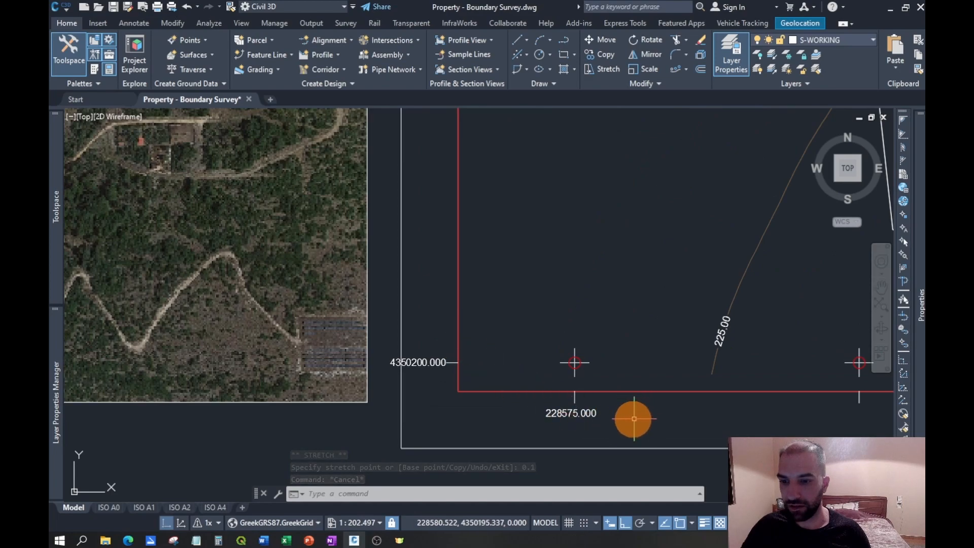
{"action": "left_click", "coordinate": [578, 413]}
{"action": "mouse_move", "coordinate": [921, 350]}
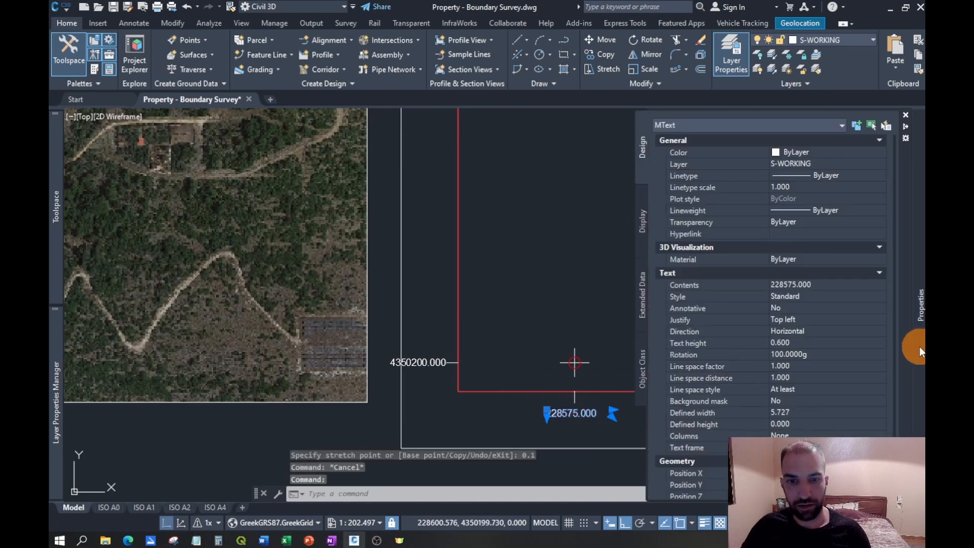
{"action": "left_click", "coordinate": [818, 321]}
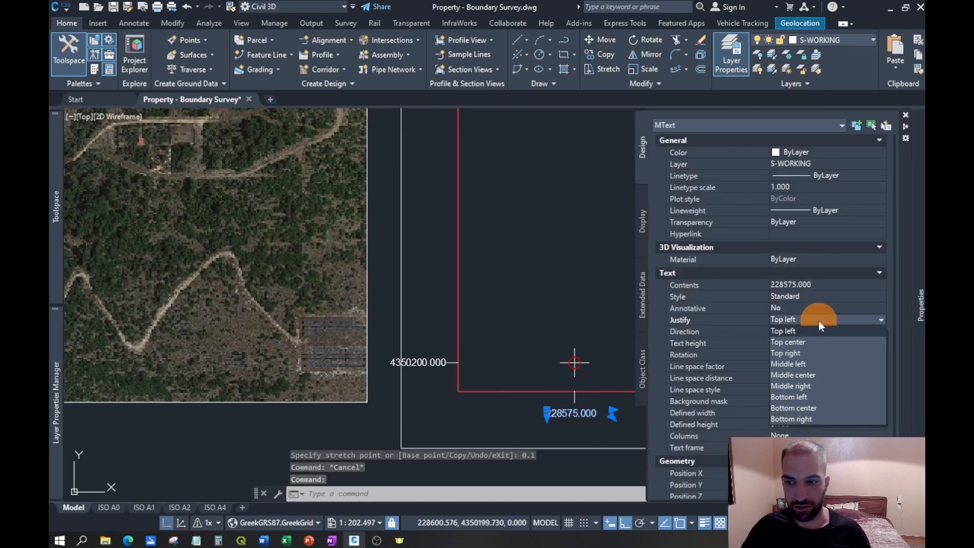
{"action": "left_click", "coordinate": [814, 362]}
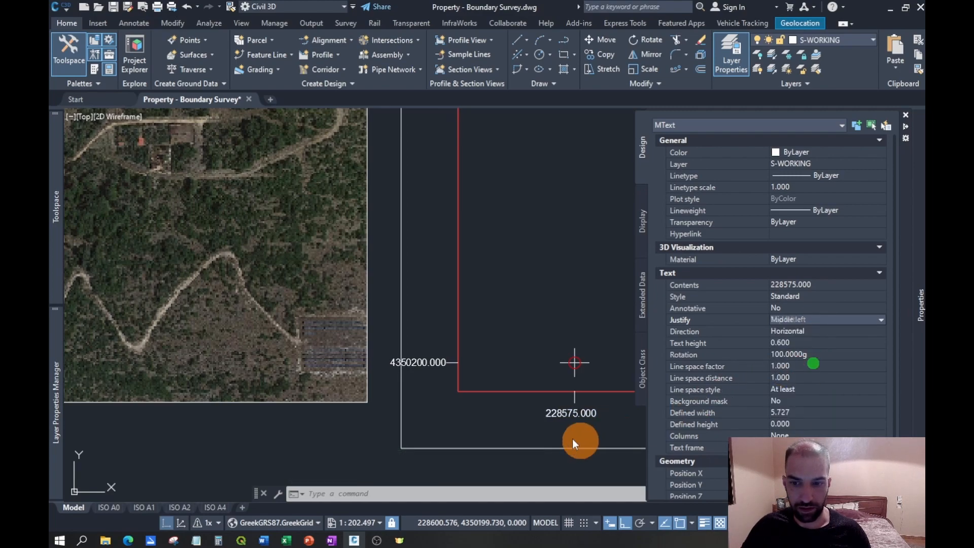
- Rotate the X coordinate label a quarter turn clockwise so it reads vertically downward
{"action": "scroll", "coordinate": [575, 439], "scroll_direction": "up", "scroll_amount": 5}
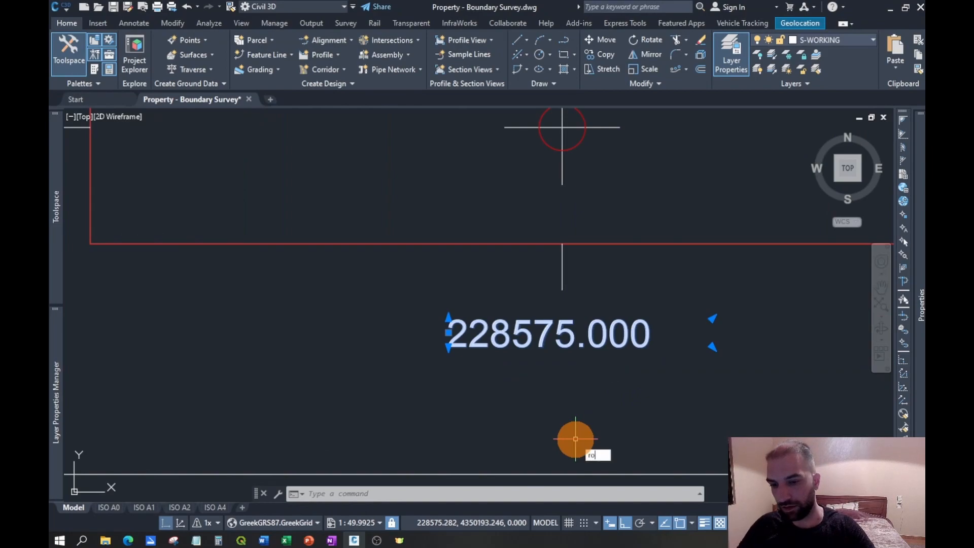
{"action": "type", "text": "ro"}
{"action": "key", "text": "Return"}
{"action": "left_click", "coordinate": [579, 359]}
{"action": "left_click", "coordinate": [532, 457]}
- Snap the rotated X label's insertion point to the lower end of its tick, and shift it slightly downward
{"action": "left_click", "coordinate": [622, 228]}
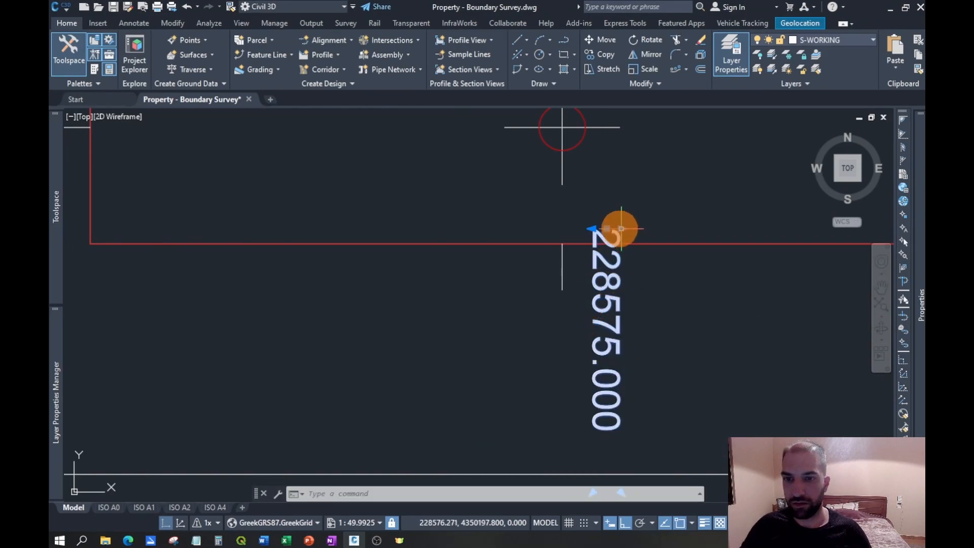
{"action": "left_click", "coordinate": [566, 297]}
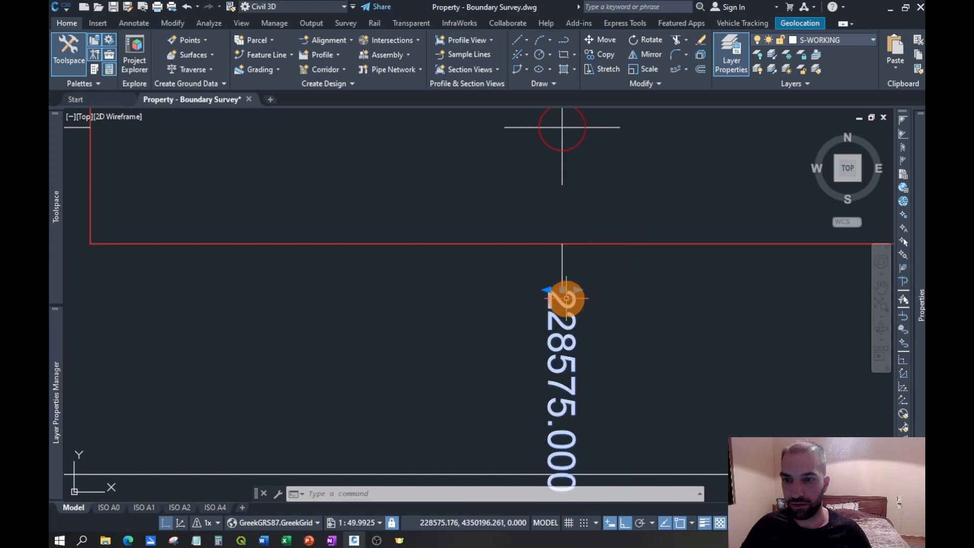
{"action": "scroll", "coordinate": [566, 299], "scroll_direction": "up", "scroll_amount": 6}
{"action": "left_click", "coordinate": [547, 276]}
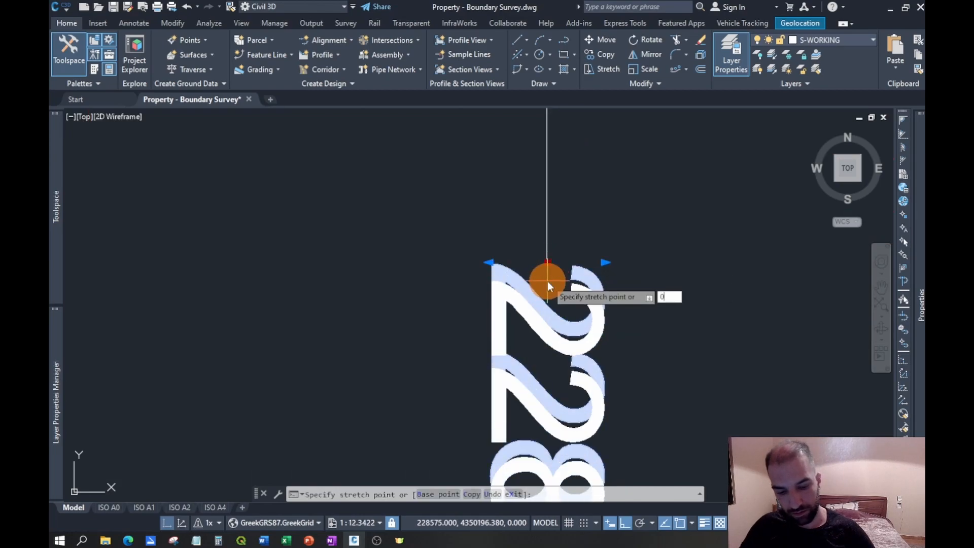
{"action": "key", "text": "Return"}
{"action": "scroll", "coordinate": [545, 305], "scroll_direction": "down", "scroll_amount": 10}
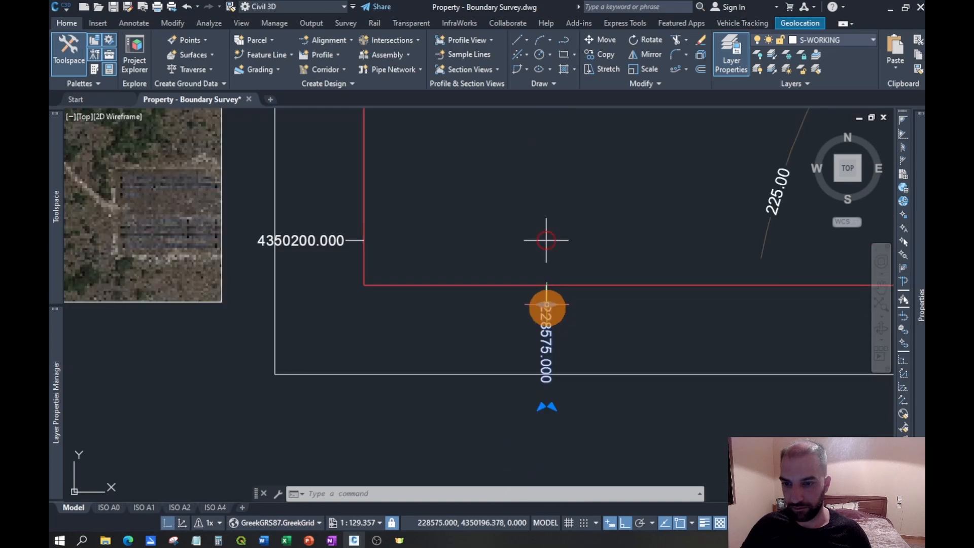
- Copy the realigned Y label from its tick's outer end to the matching ends of the three upper left-edge ticks, 25 m apart
{"action": "scroll", "coordinate": [660, 286], "scroll_direction": "down", "scroll_amount": 4}
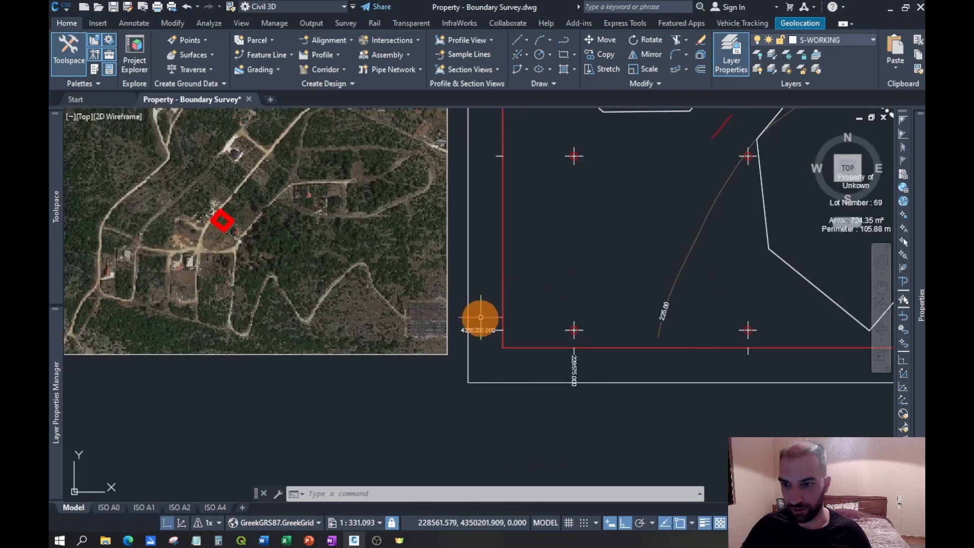
{"action": "left_click", "coordinate": [606, 56]}
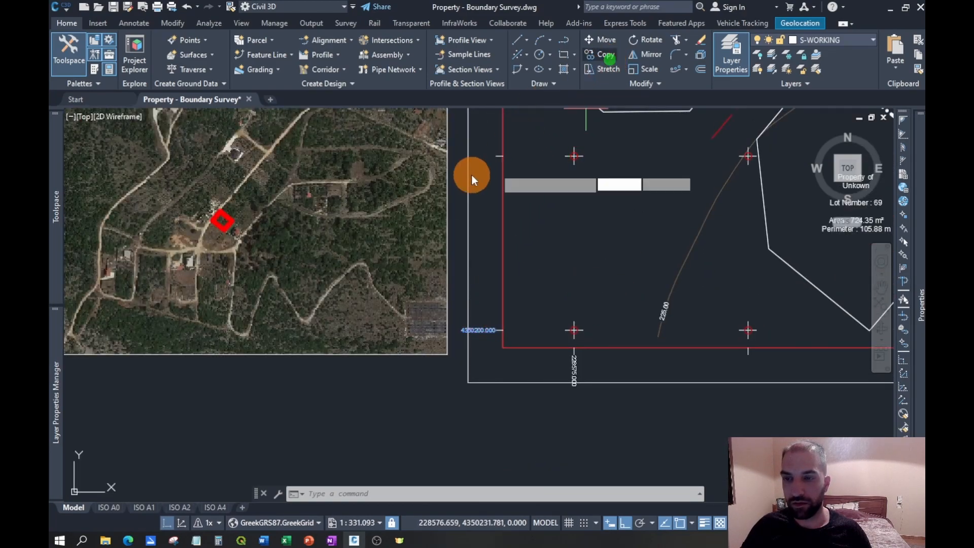
{"action": "scroll", "coordinate": [492, 335], "scroll_direction": "up", "scroll_amount": 6}
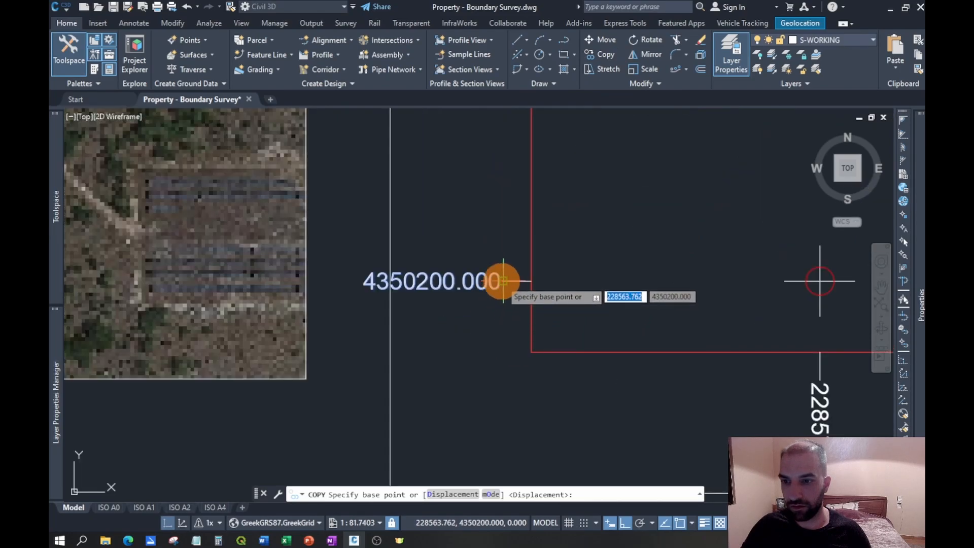
{"action": "left_click", "coordinate": [502, 281]}
{"action": "scroll", "coordinate": [503, 293], "scroll_direction": "down", "scroll_amount": 6}
{"action": "middle_click_drag", "start_coordinate": [493, 116], "coordinate": [477, 314]}
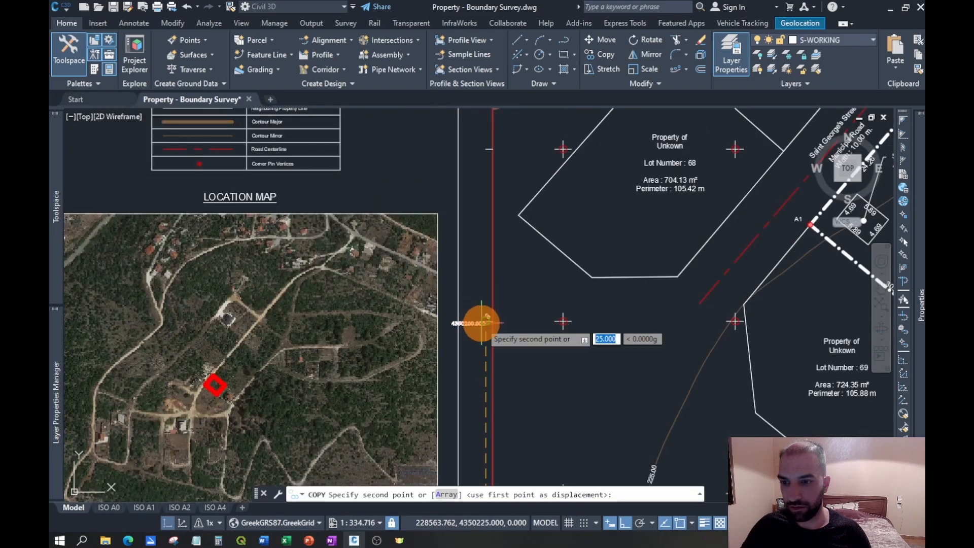
{"action": "left_click", "coordinate": [486, 321]}
{"action": "left_click", "coordinate": [486, 150]}
{"action": "middle_click_drag", "start_coordinate": [484, 128], "coordinate": [464, 358]}
{"action": "left_click", "coordinate": [465, 213]}
{"action": "scroll", "coordinate": [475, 324], "scroll_direction": "down", "scroll_amount": 2}
{"action": "middle_click_drag", "start_coordinate": [557, 323], "coordinate": [479, 163]}
{"action": "key", "text": "Escape"}
{"action": "scroll", "coordinate": [454, 452], "scroll_direction": "up", "scroll_amount": 4}
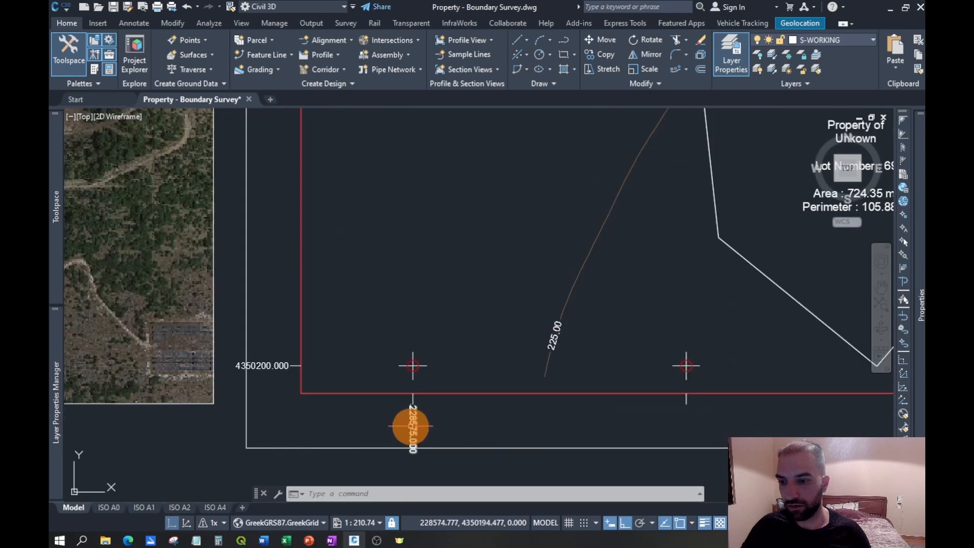
- Copy the rotated X label from its tick's lower end to the matching ends of the other three bottom-edge ticks, 25 m apart
{"action": "left_click", "coordinate": [606, 53]}
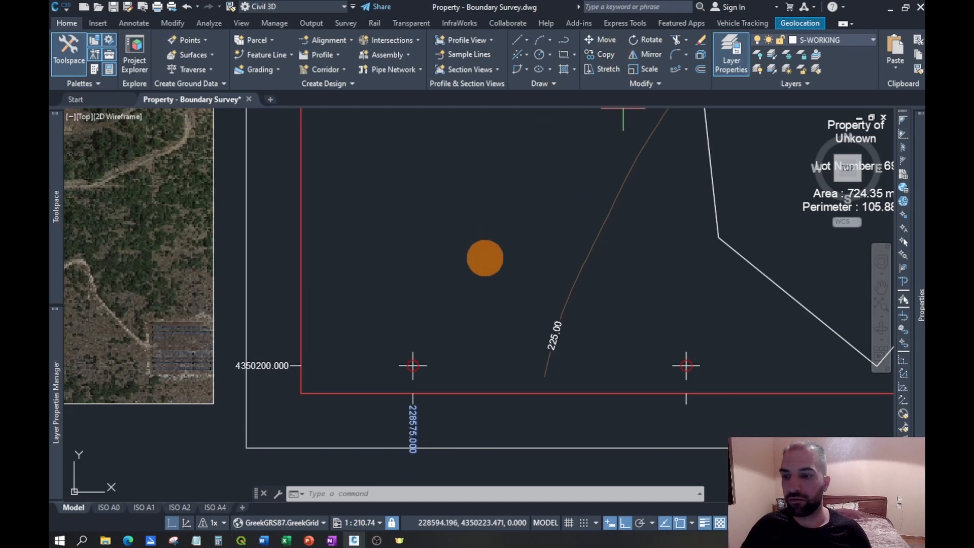
{"action": "scroll", "coordinate": [439, 441], "scroll_direction": "up", "scroll_amount": 2}
{"action": "left_click", "coordinate": [396, 380]}
{"action": "middle_click_drag", "start_coordinate": [782, 377], "coordinate": [495, 374]}
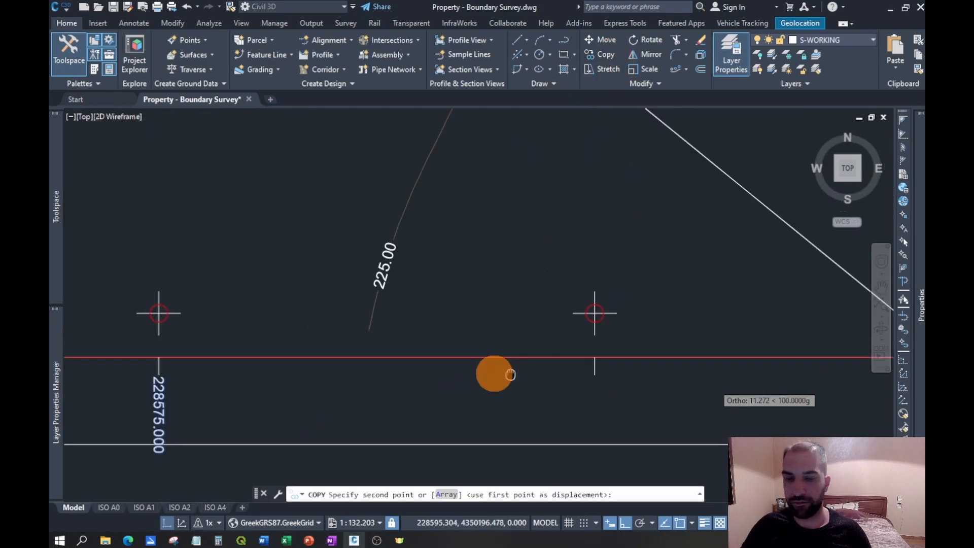
{"action": "left_click", "coordinate": [548, 377]}
{"action": "middle_click_drag", "start_coordinate": [682, 375], "coordinate": [238, 365]}
{"action": "left_click", "coordinate": [538, 369]}
{"action": "middle_click_drag", "start_coordinate": [731, 368], "coordinate": [288, 378]}
{"action": "left_click", "coordinate": [526, 379]}
{"action": "scroll", "coordinate": [724, 390], "scroll_direction": "down", "scroll_amount": 1}
{"action": "middle_click_drag", "start_coordinate": [724, 391], "coordinate": [540, 387]}
{"action": "middle_click_drag", "start_coordinate": [467, 370], "coordinate": [763, 372]}
{"action": "key", "text": "Escape"}
- Replace the text of the lowest left-edge Y label with an object field linked to the Center property of the adjacent grid circle
{"action": "scroll", "coordinate": [762, 383], "scroll_direction": "down", "scroll_amount": 1}
{"action": "middle_click_drag", "start_coordinate": [352, 262], "coordinate": [492, 306]}
{"action": "scroll", "coordinate": [515, 318], "scroll_direction": "down", "scroll_amount": 1}
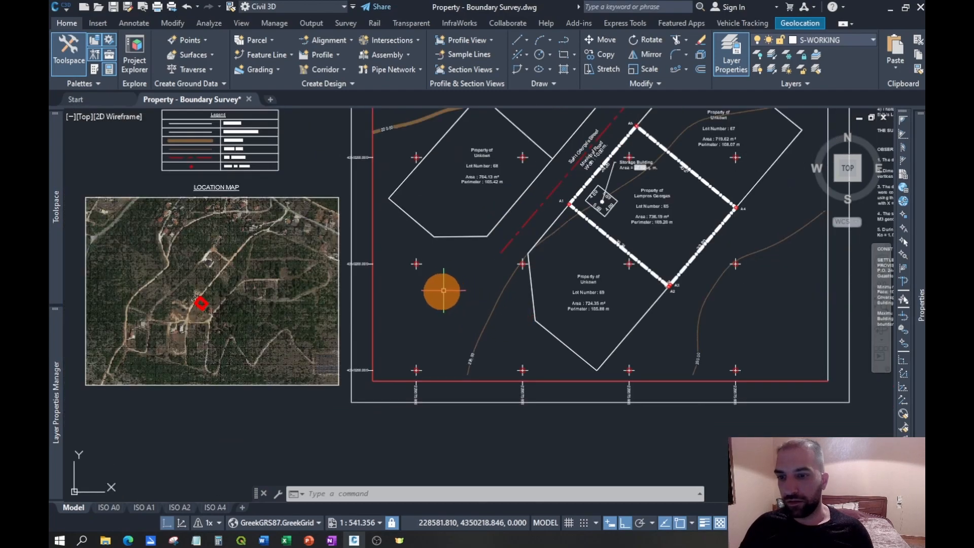
{"action": "scroll", "coordinate": [414, 392], "scroll_direction": "up", "scroll_amount": 3}
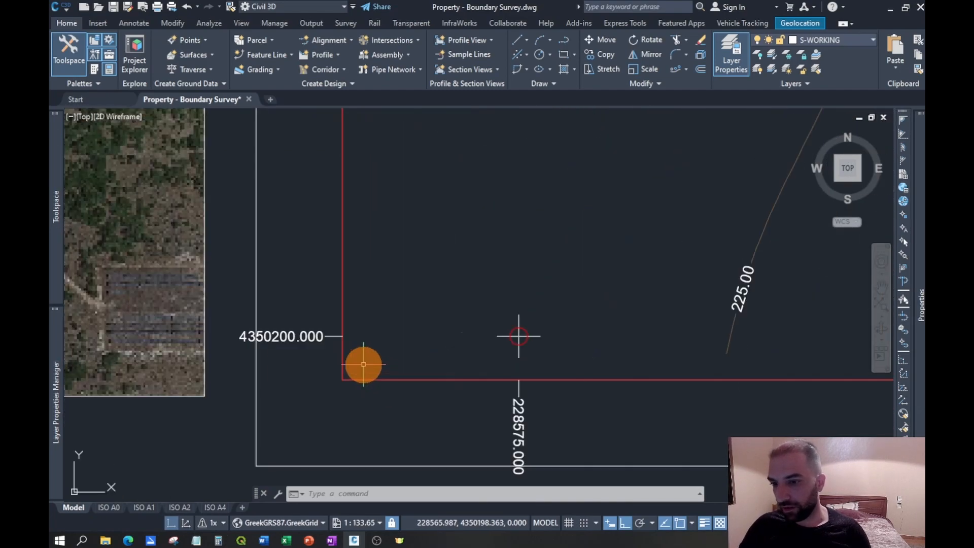
{"action": "middle_click_drag", "start_coordinate": [346, 351], "coordinate": [378, 334]}
{"action": "double_click", "coordinate": [378, 335]}
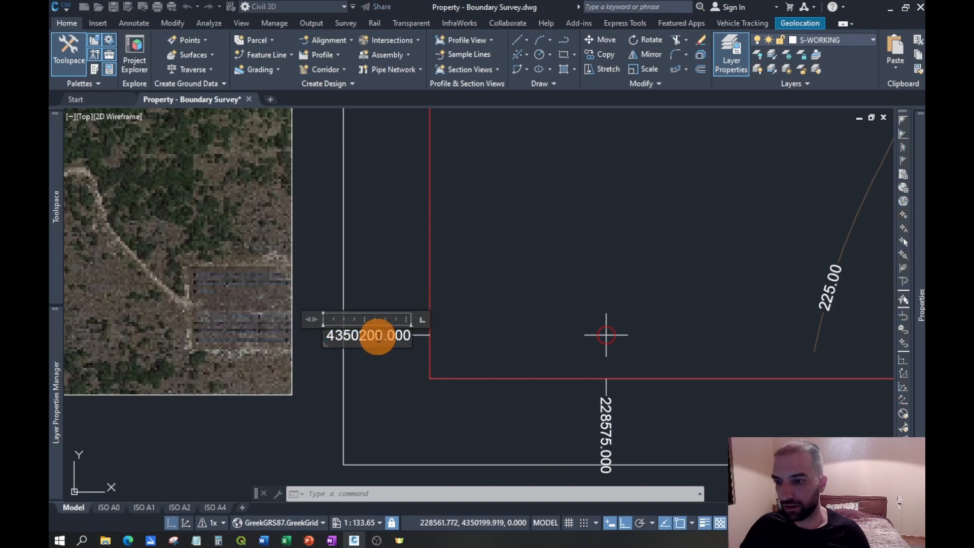
{"action": "left_click_drag", "start_coordinate": [328, 339], "coordinate": [442, 340]}
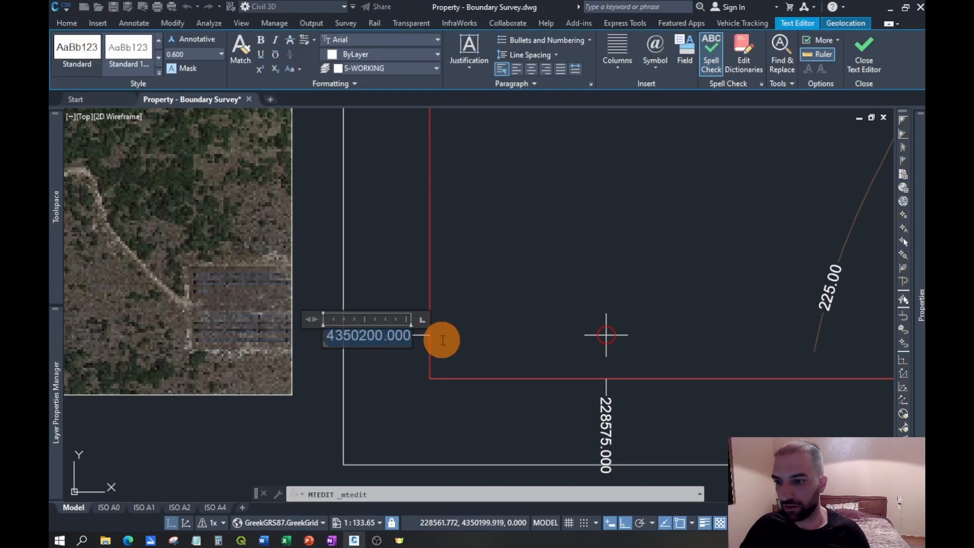
{"action": "left_click", "coordinate": [684, 51]}
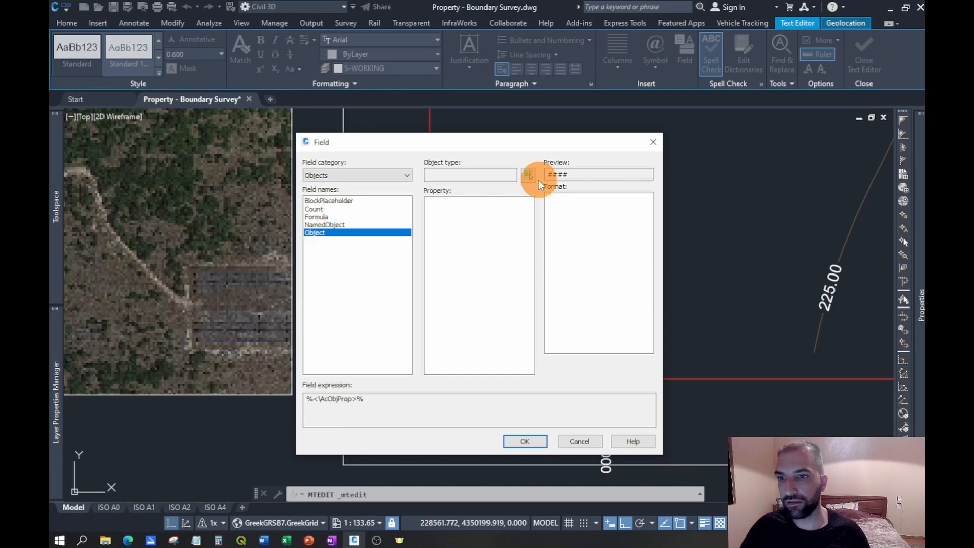
{"action": "left_click", "coordinate": [528, 175]}
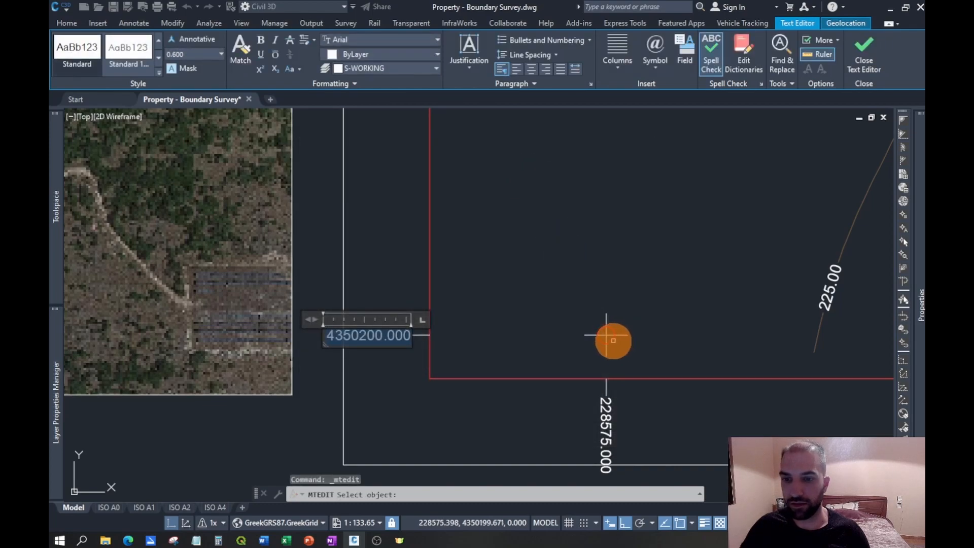
{"action": "left_click", "coordinate": [614, 340]}
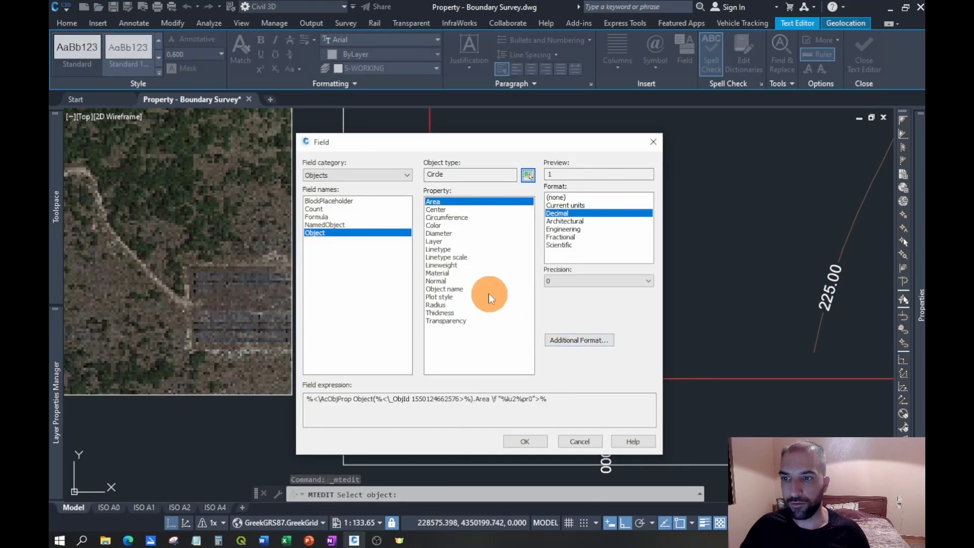
{"action": "left_click", "coordinate": [438, 210]}
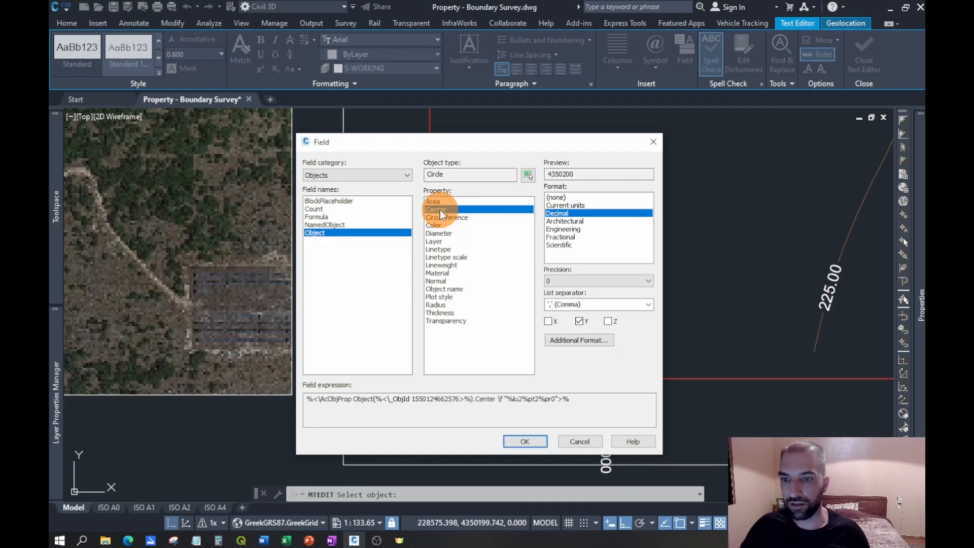
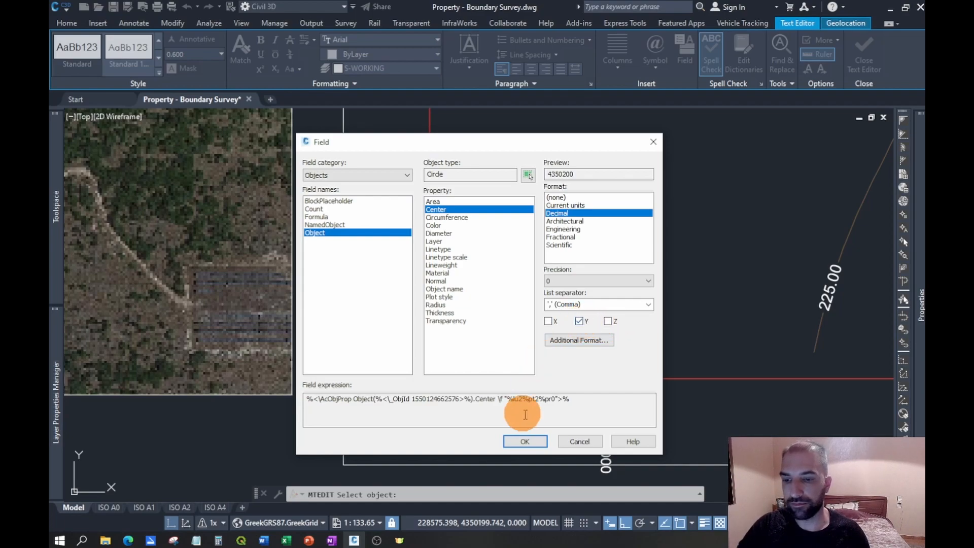
- Insert the whole-number Y-coordinate field into the lowest left-edge label, and check the adjacent grid circle's center coordinates in its properties
{"action": "left_click", "coordinate": [531, 439]}
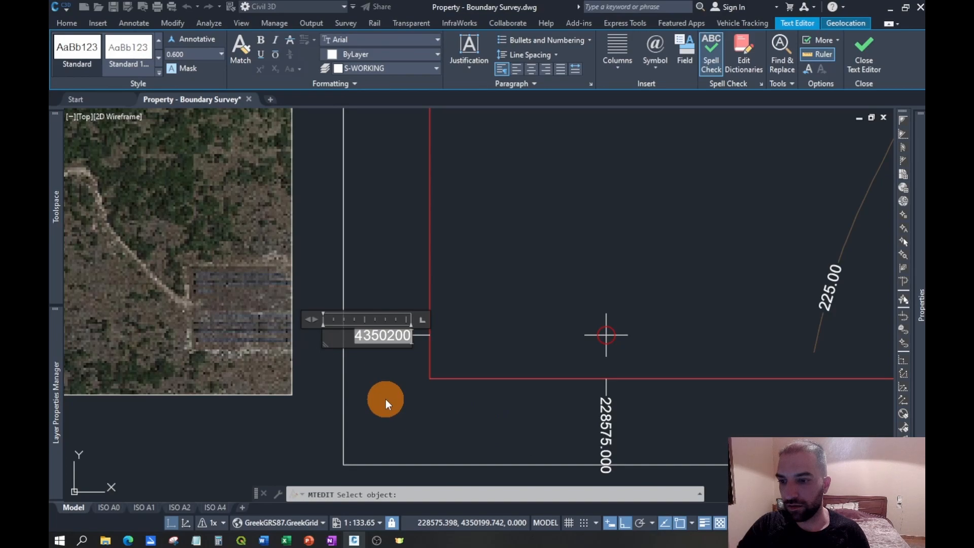
{"action": "left_click", "coordinate": [386, 399]}
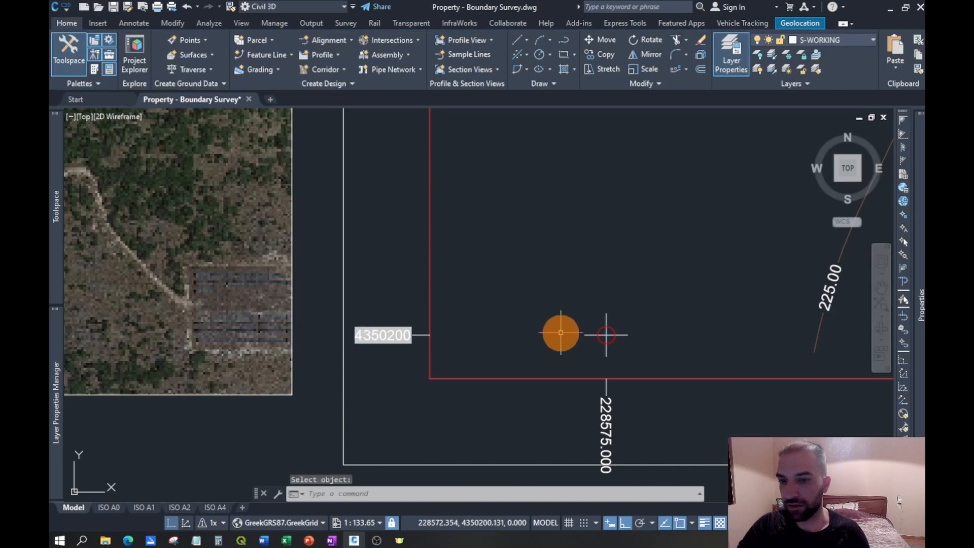
{"action": "left_click", "coordinate": [613, 338]}
{"action": "left_click", "coordinate": [903, 323]}
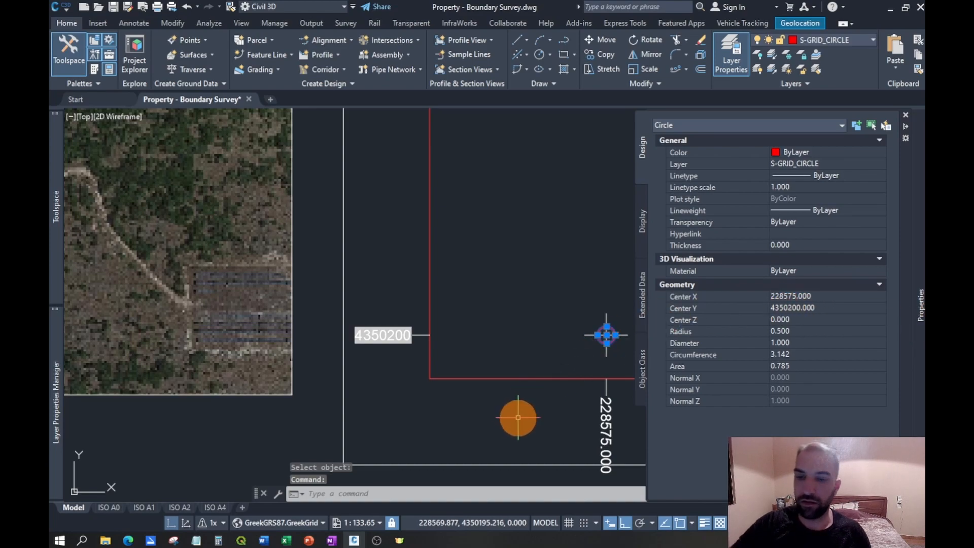
{"action": "key", "text": "Escape"}
- Replace the leftmost bottom-edge X label's text with an object field showing only the X of the adjacent grid circle's Center, Decimal format, precision 0
{"action": "left_click", "coordinate": [603, 409]}
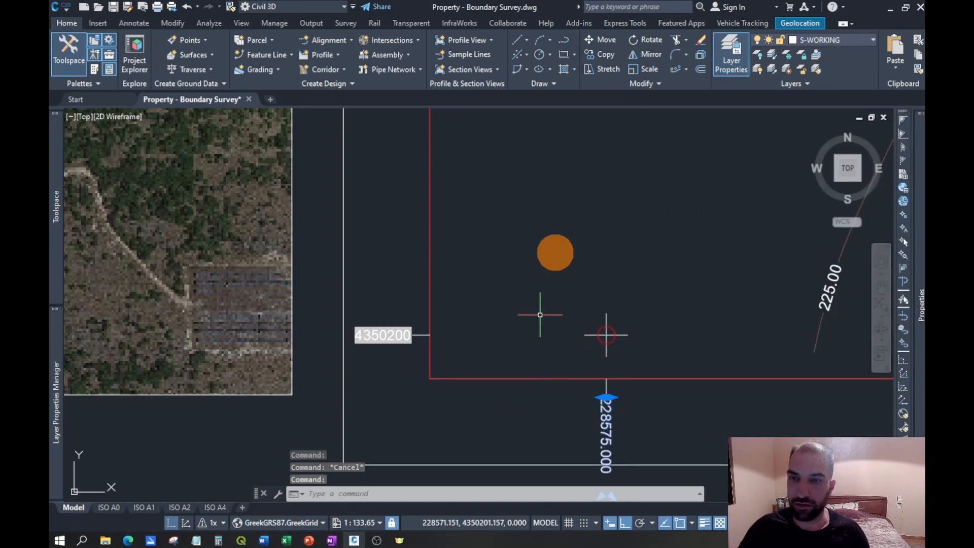
{"action": "double_click", "coordinate": [608, 410]}
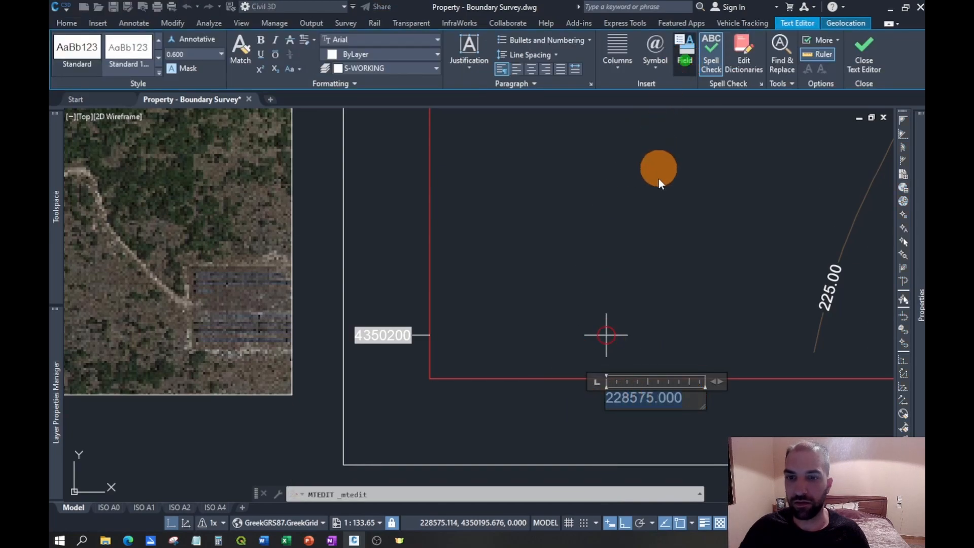
{"action": "left_click", "coordinate": [528, 177]}
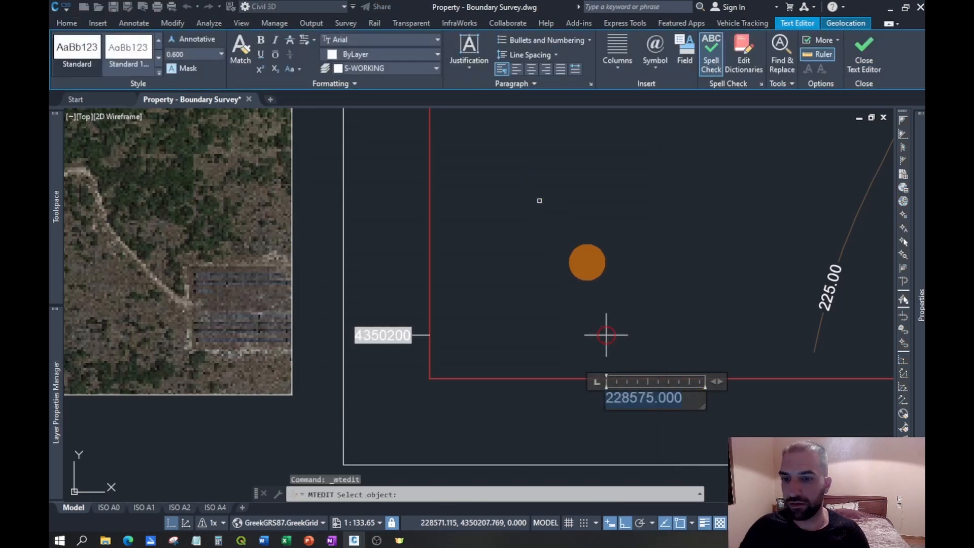
{"action": "left_click", "coordinate": [615, 341]}
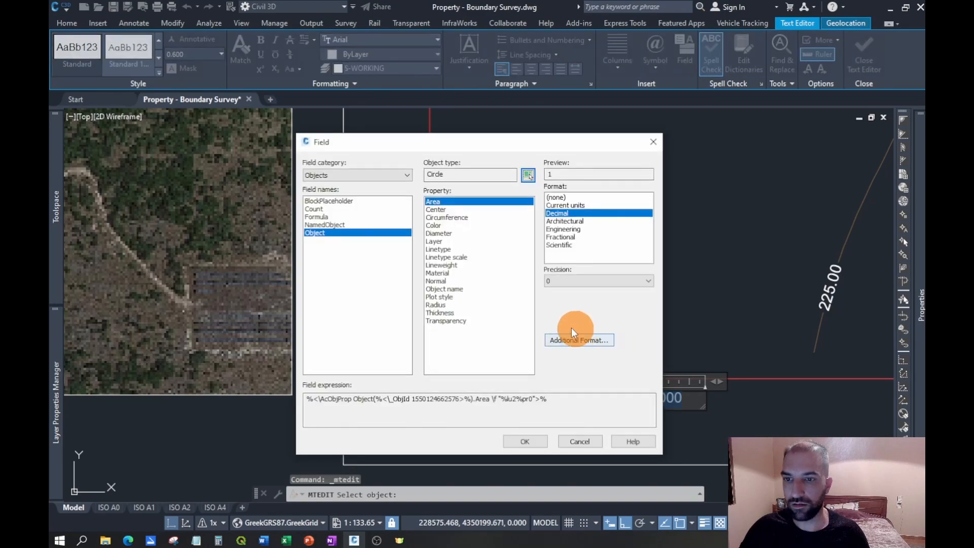
{"action": "left_click", "coordinate": [437, 209]}
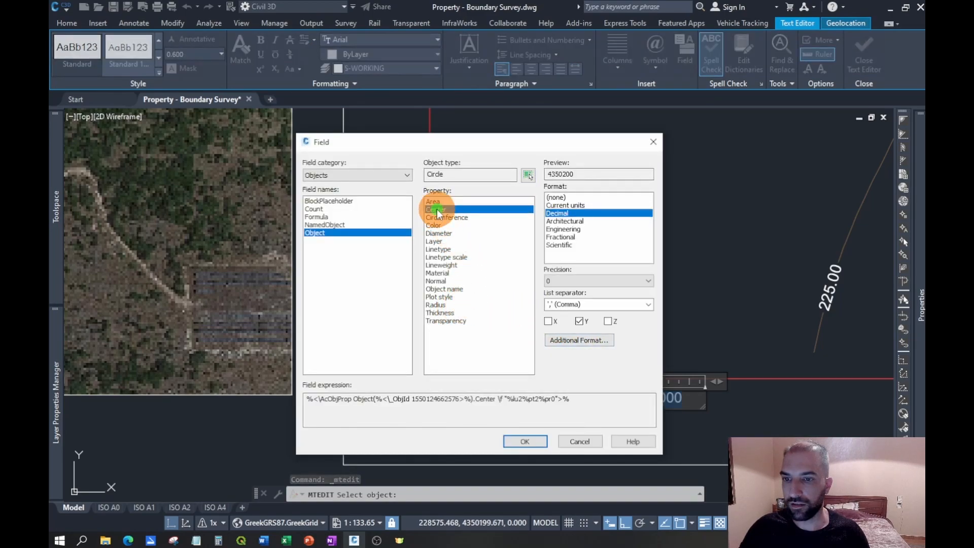
{"action": "left_click", "coordinate": [549, 321]}
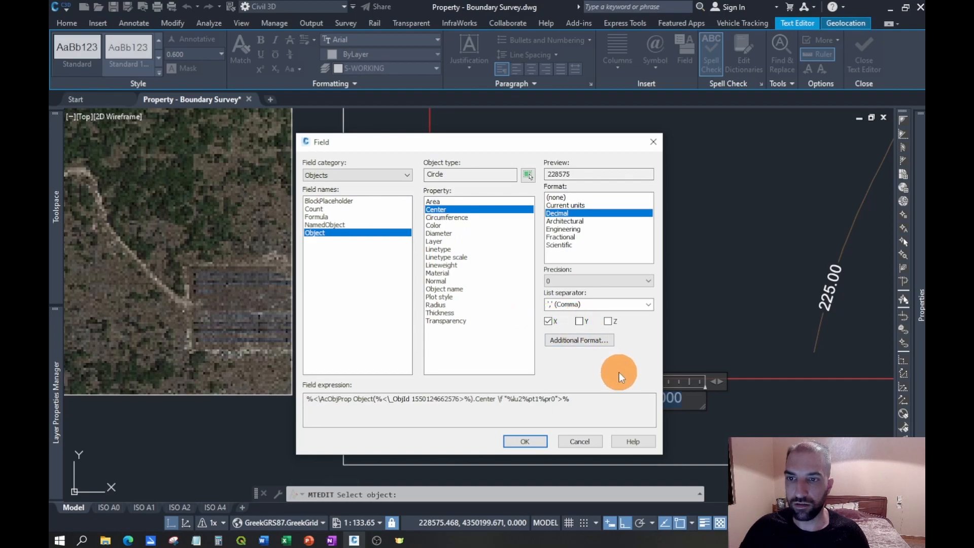
{"action": "left_click", "coordinate": [527, 441]}
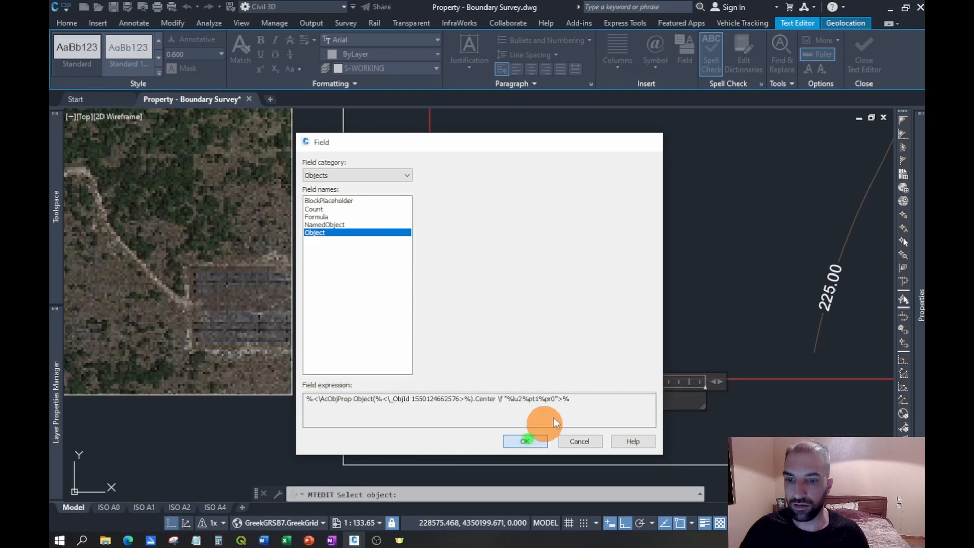
{"action": "left_click", "coordinate": [684, 293]}
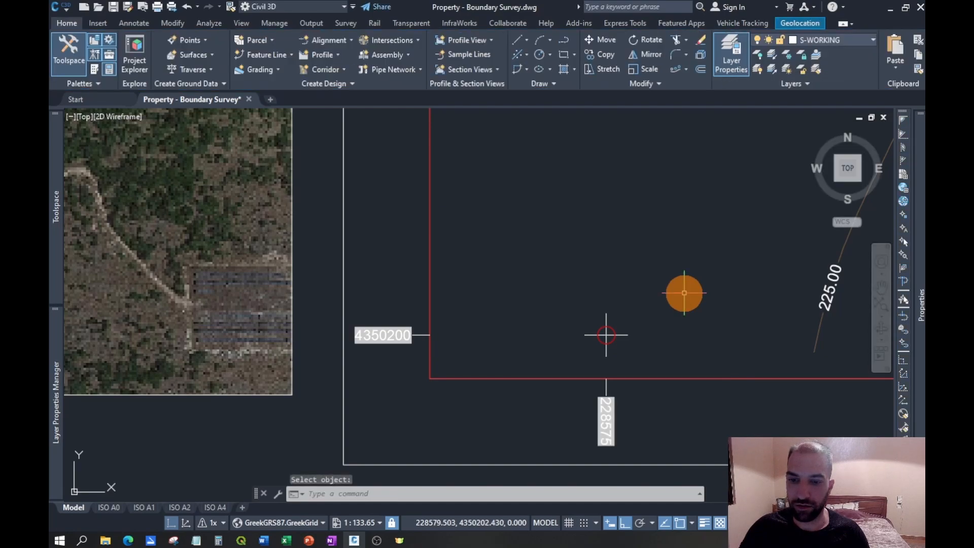
- Replace the second bottom-edge label's text from the west with an object field giving the Center X of the grid circle above it
{"action": "scroll", "coordinate": [497, 351], "scroll_direction": "down", "scroll_amount": 2}
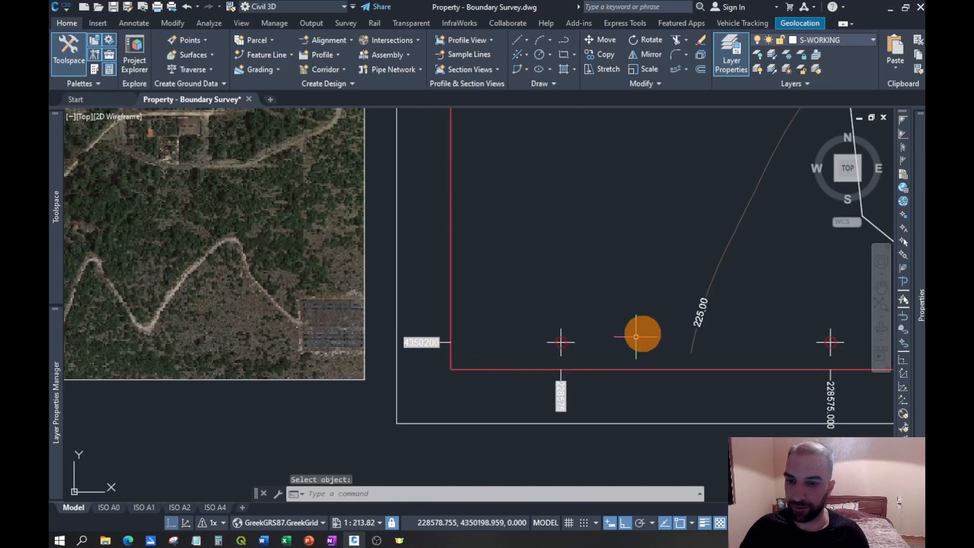
{"action": "middle_click_drag", "start_coordinate": [628, 339], "coordinate": [455, 292]}
{"action": "scroll", "coordinate": [638, 395], "scroll_direction": "up", "scroll_amount": 2}
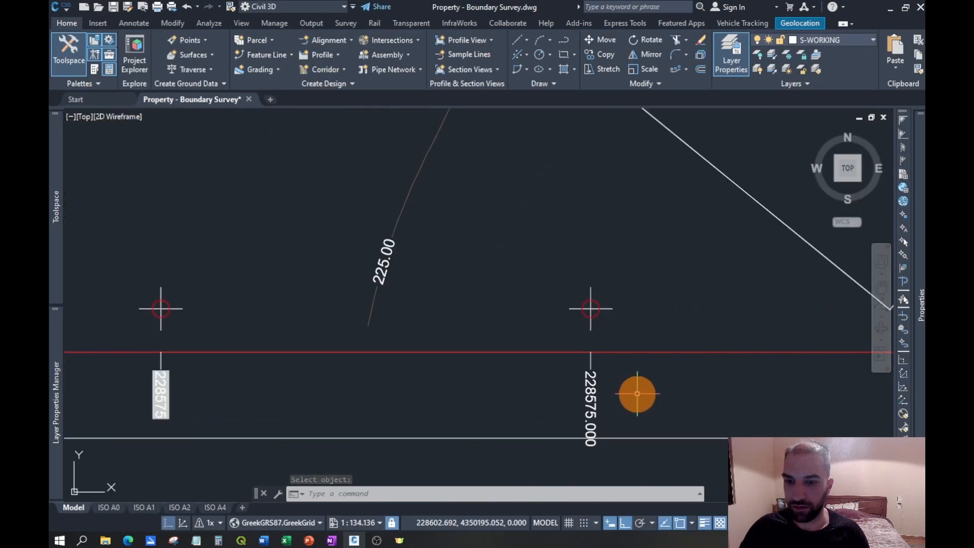
{"action": "double_click", "coordinate": [595, 385]}
{"action": "left_click_drag", "start_coordinate": [667, 378], "coordinate": [555, 370]}
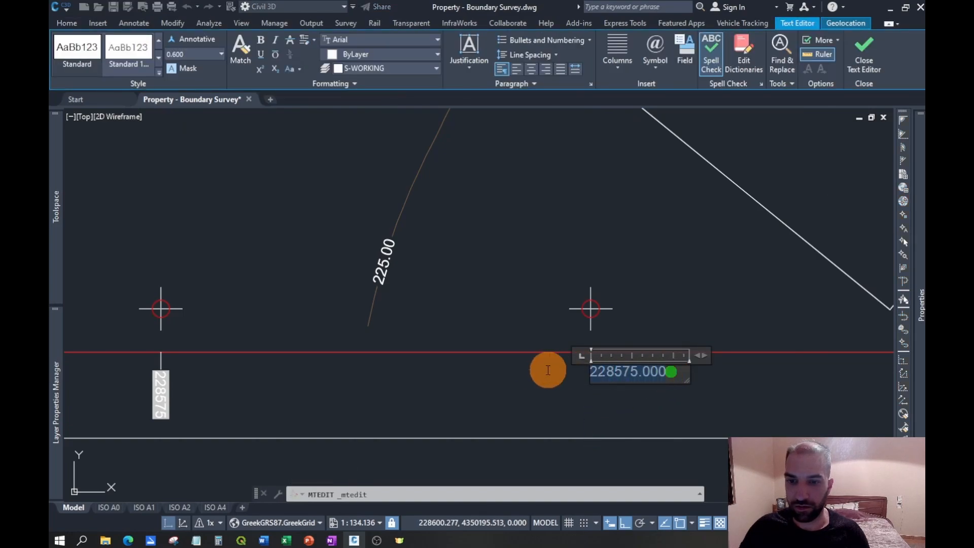
{"action": "left_click", "coordinate": [683, 61]}
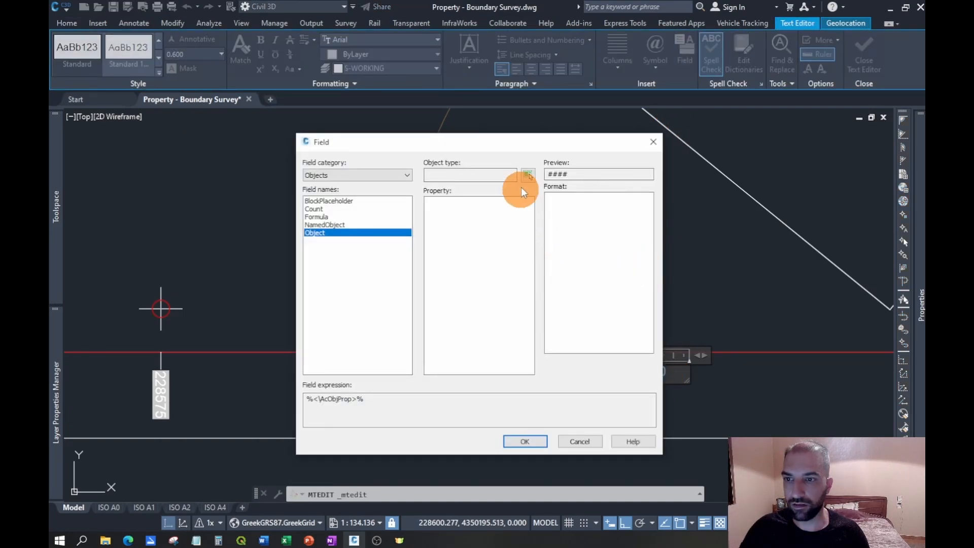
{"action": "left_click", "coordinate": [522, 185]}
{"action": "left_click", "coordinate": [592, 307]}
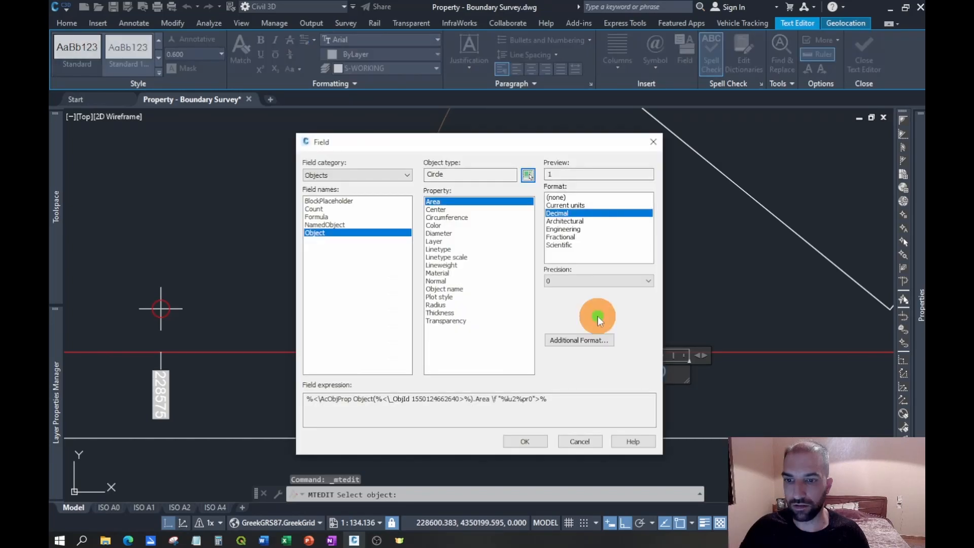
{"action": "left_click", "coordinate": [443, 210]}
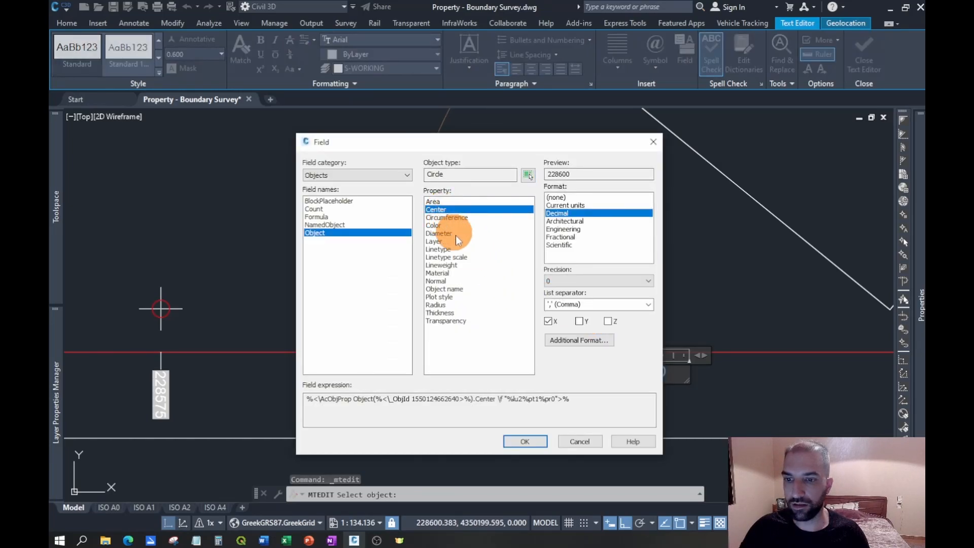
{"action": "left_click", "coordinate": [531, 441]}
{"action": "left_click", "coordinate": [719, 397]}
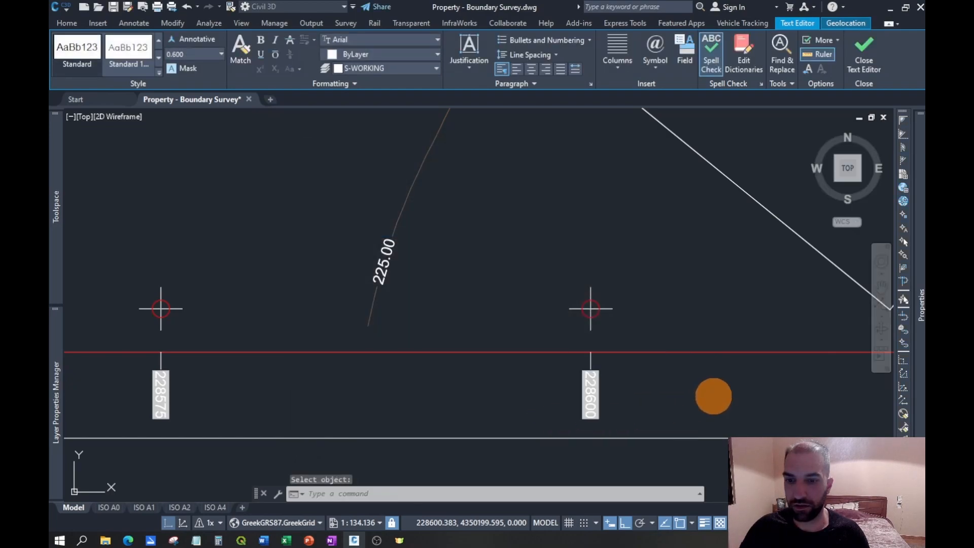
- Replace the third bottom-edge label's text from the west with an object field linked to the Center X of its grid circle
{"action": "scroll", "coordinate": [401, 371], "scroll_direction": "down", "scroll_amount": 4}
{"action": "middle_click_drag", "start_coordinate": [699, 309], "coordinate": [590, 320]}
{"action": "scroll", "coordinate": [563, 373], "scroll_direction": "up", "scroll_amount": 2}
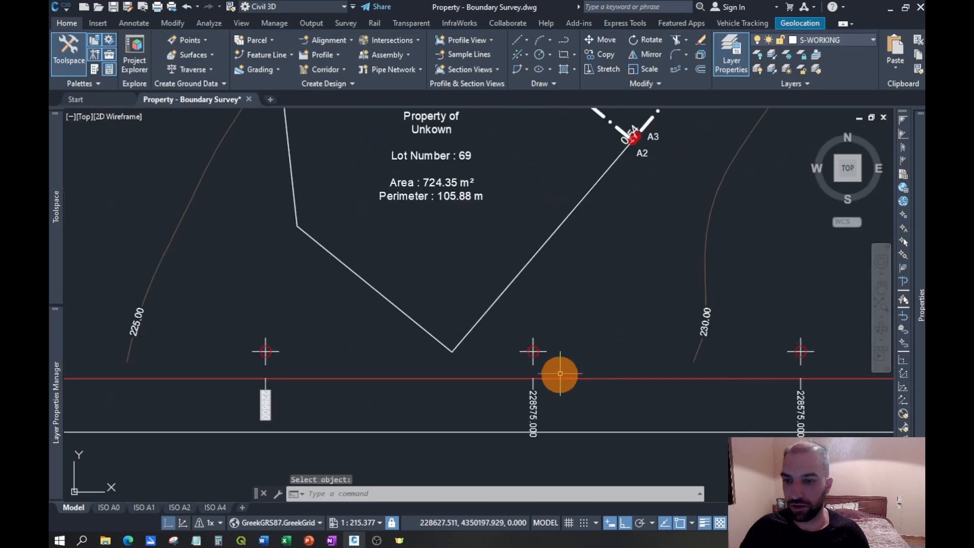
{"action": "left_click", "coordinate": [536, 405]}
{"action": "double_click", "coordinate": [537, 406]}
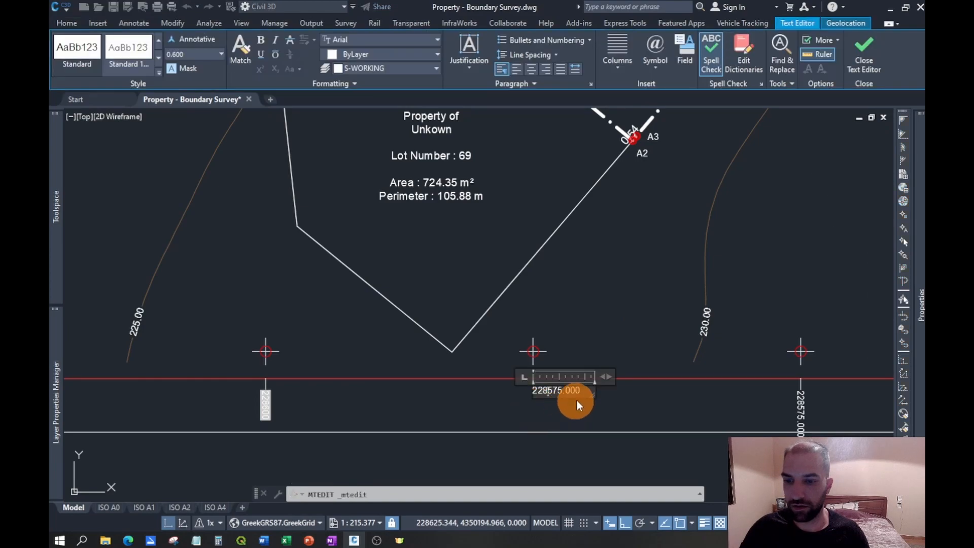
{"action": "left_click_drag", "start_coordinate": [582, 391], "coordinate": [531, 396]}
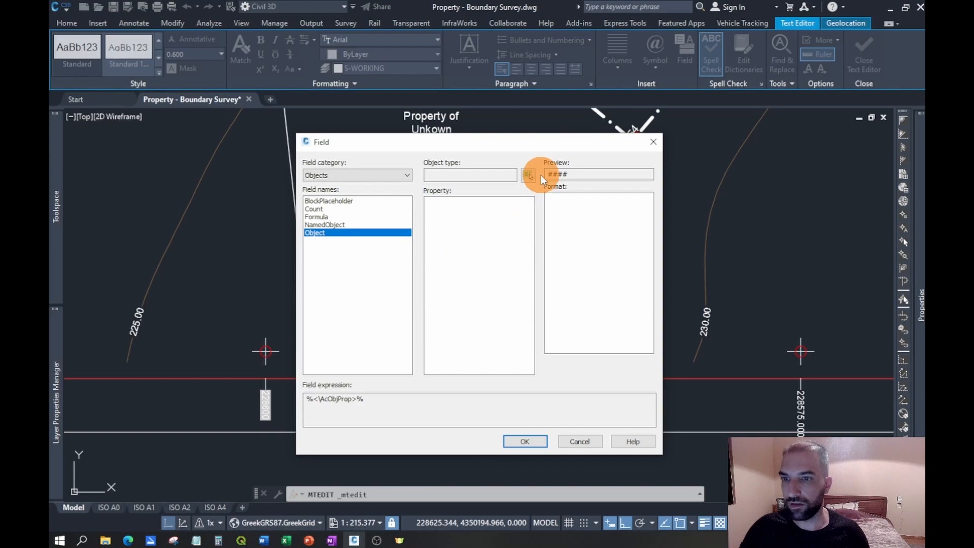
{"action": "left_click", "coordinate": [528, 175]}
{"action": "scroll", "coordinate": [537, 355], "scroll_direction": "up", "scroll_amount": 2}
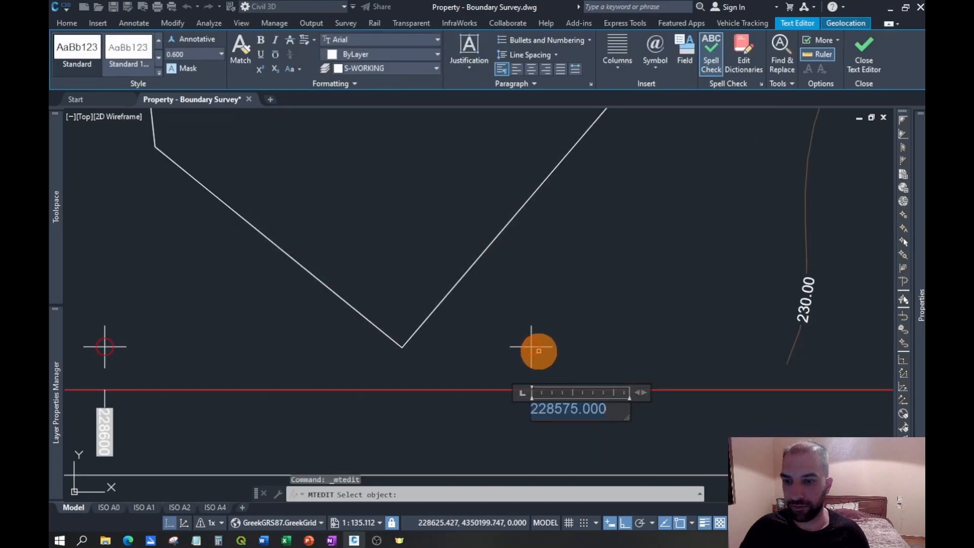
{"action": "left_click", "coordinate": [538, 350]}
{"action": "left_click", "coordinate": [441, 209]}
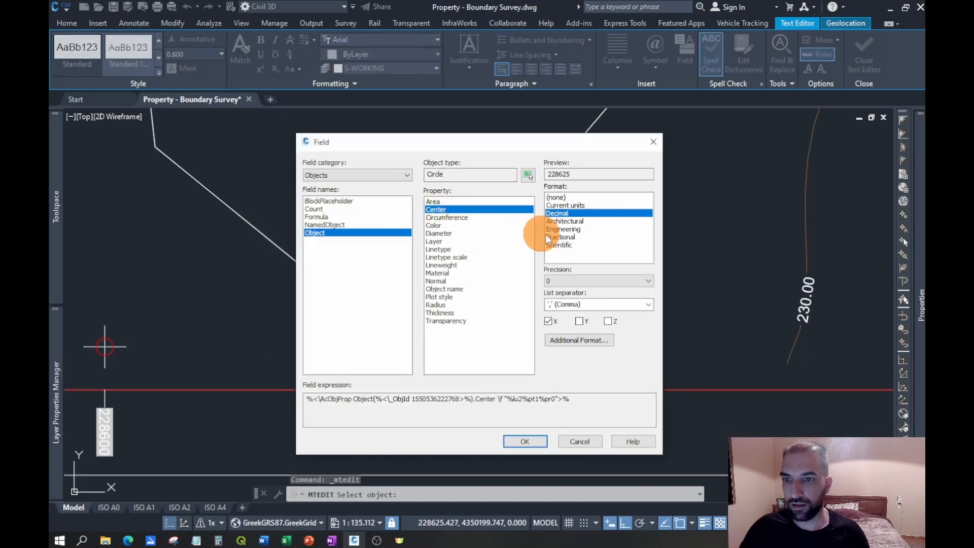
{"action": "left_click", "coordinate": [531, 443]}
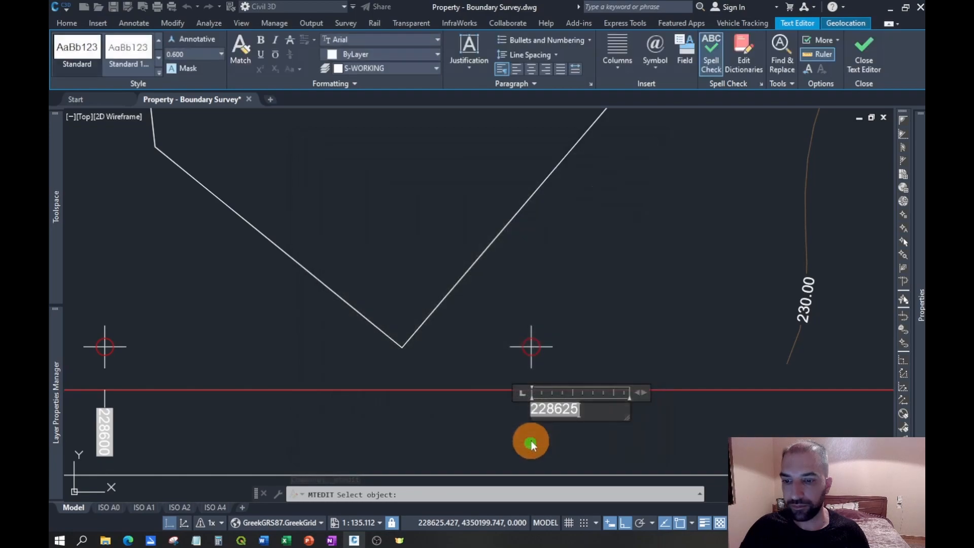
{"action": "left_click", "coordinate": [685, 441]}
- Replace the easternmost bottom-edge label's text with an object field linked to the Center X of the grid circle above its tick
{"action": "middle_click_drag", "start_coordinate": [803, 325], "coordinate": [536, 304]}
{"action": "middle_click_drag", "start_coordinate": [762, 323], "coordinate": [704, 328]}
{"action": "double_click", "coordinate": [640, 407]}
{"action": "double_click", "coordinate": [645, 403]}
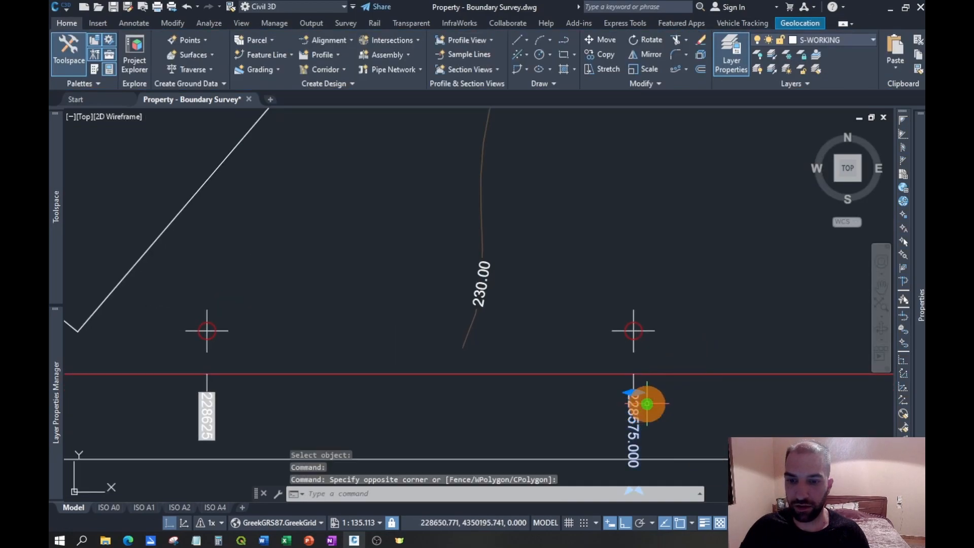
{"action": "key", "text": "Escape"}
{"action": "double_click", "coordinate": [635, 407]}
{"action": "left_click_drag", "start_coordinate": [709, 393], "coordinate": [575, 379]}
{"action": "left_click", "coordinate": [687, 56]}
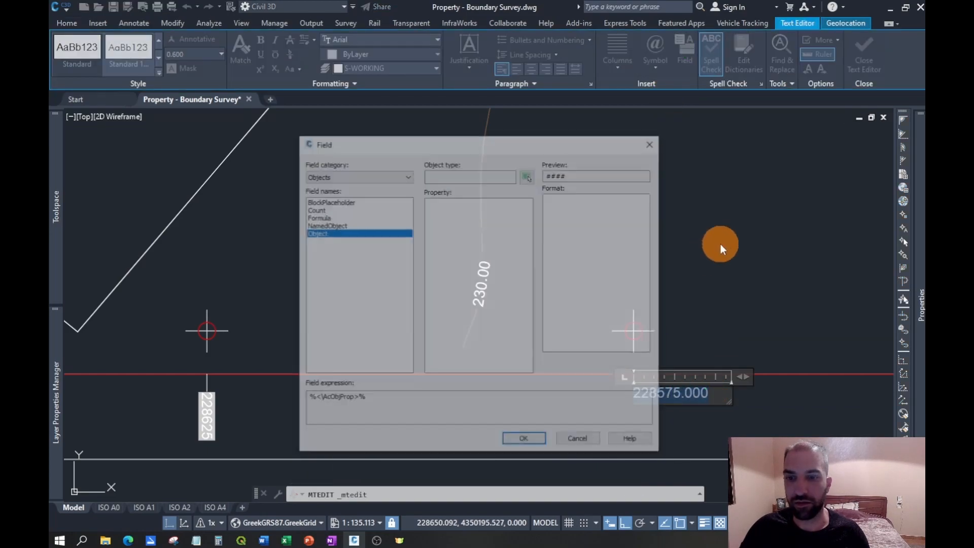
{"action": "left_click", "coordinate": [334, 233]}
{"action": "left_click", "coordinate": [529, 175]}
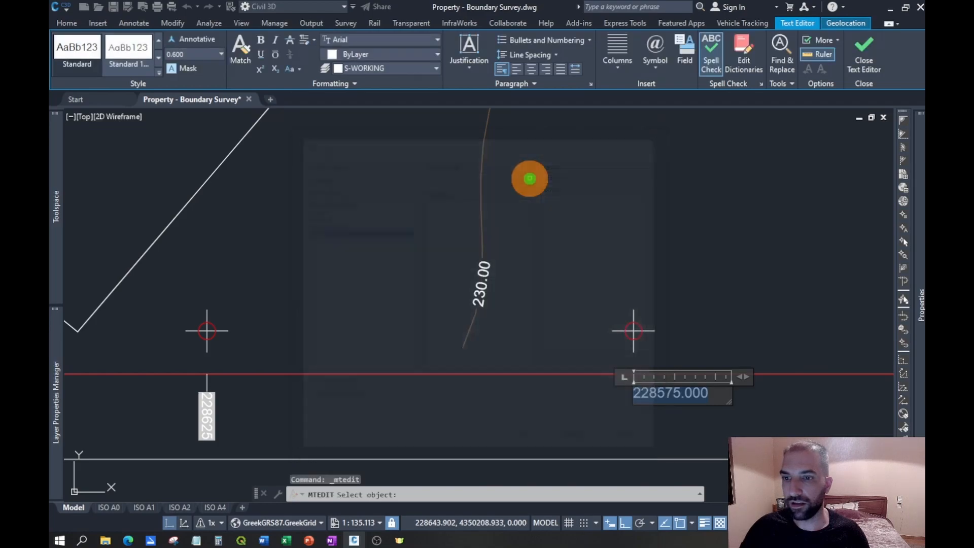
{"action": "left_click", "coordinate": [641, 338]}
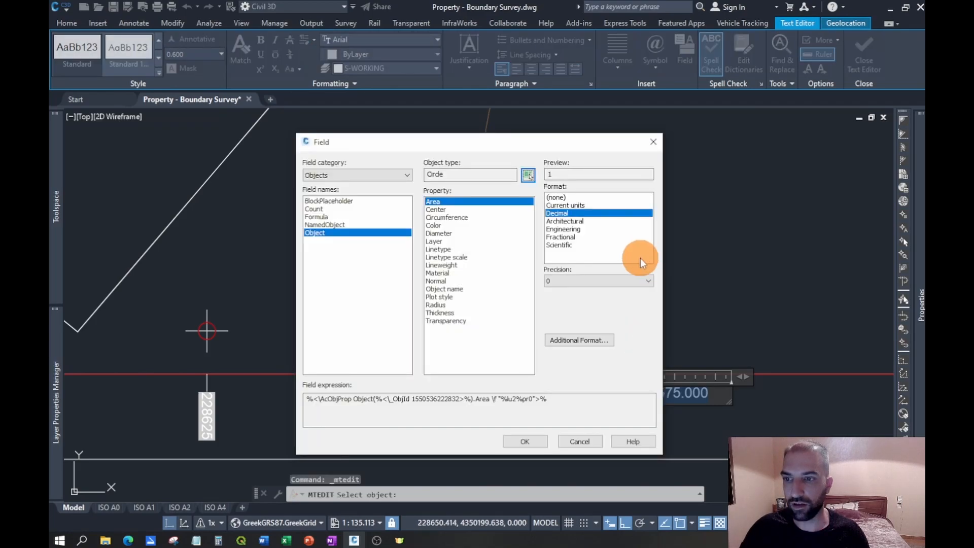
{"action": "left_click", "coordinate": [439, 210]}
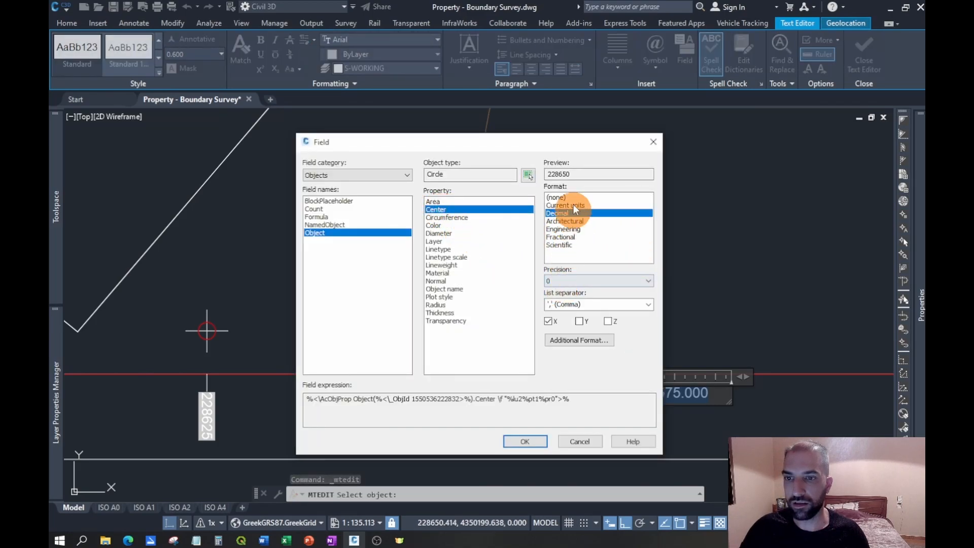
{"action": "left_click", "coordinate": [544, 448]}
{"action": "left_click", "coordinate": [705, 432]}
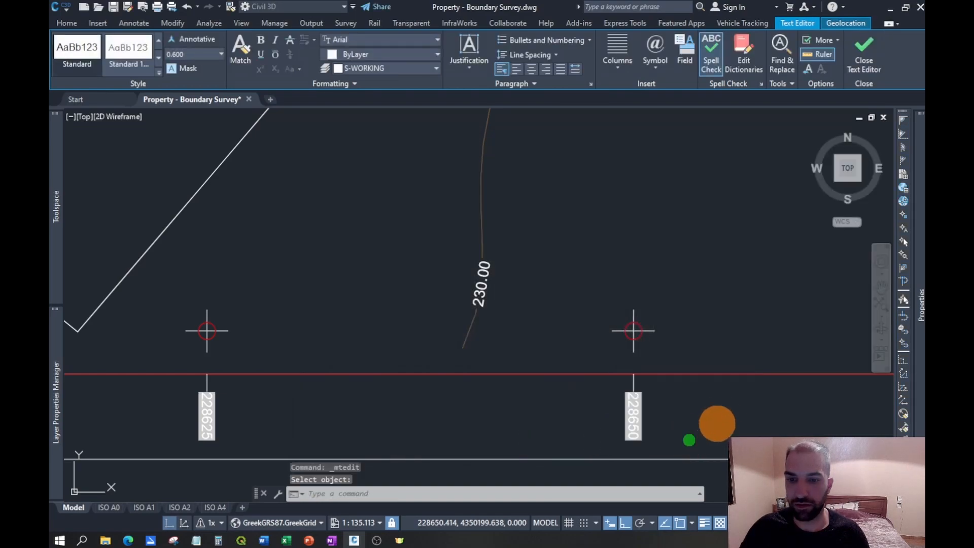
- Replace the second west-edge label's text from the south with an object field showing only the Center Y of the adjacent grid circle, Decimal, precision 0
{"action": "scroll", "coordinate": [768, 395], "scroll_direction": "down", "scroll_amount": 5}
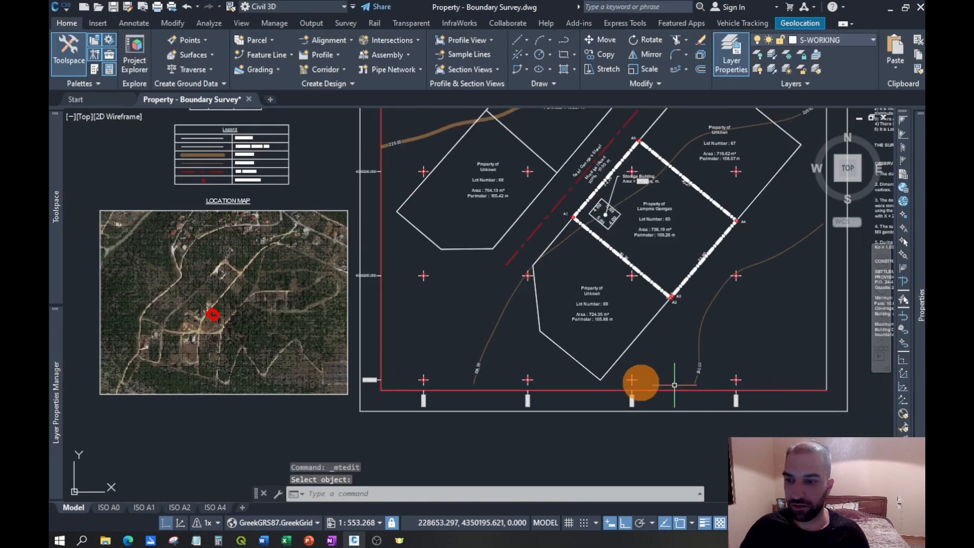
{"action": "scroll", "coordinate": [360, 273], "scroll_direction": "up", "scroll_amount": 2}
{"action": "scroll", "coordinate": [459, 285], "scroll_direction": "up", "scroll_amount": 4}
{"action": "left_click", "coordinate": [464, 257]}
{"action": "double_click", "coordinate": [472, 256]}
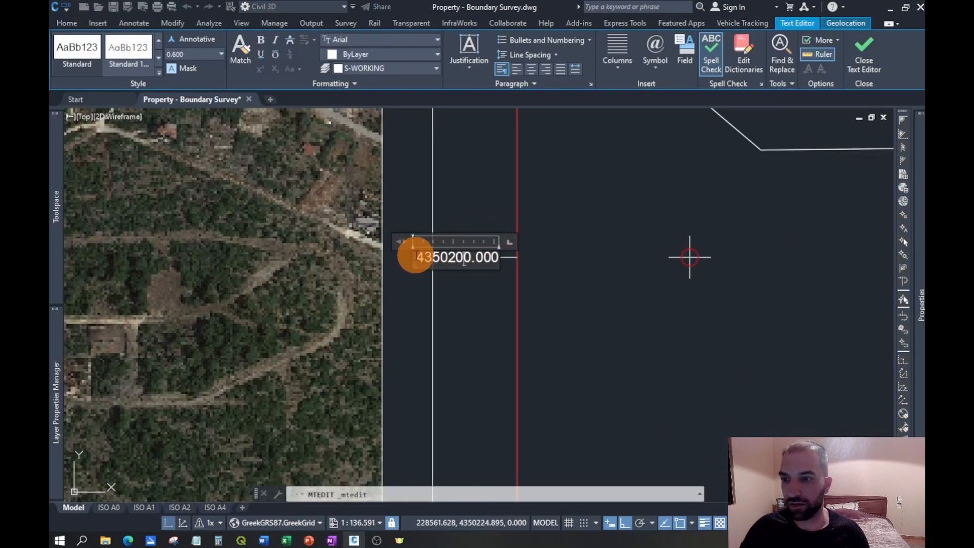
{"action": "left_click_drag", "start_coordinate": [416, 256], "coordinate": [519, 255]}
{"action": "left_click", "coordinate": [684, 55]}
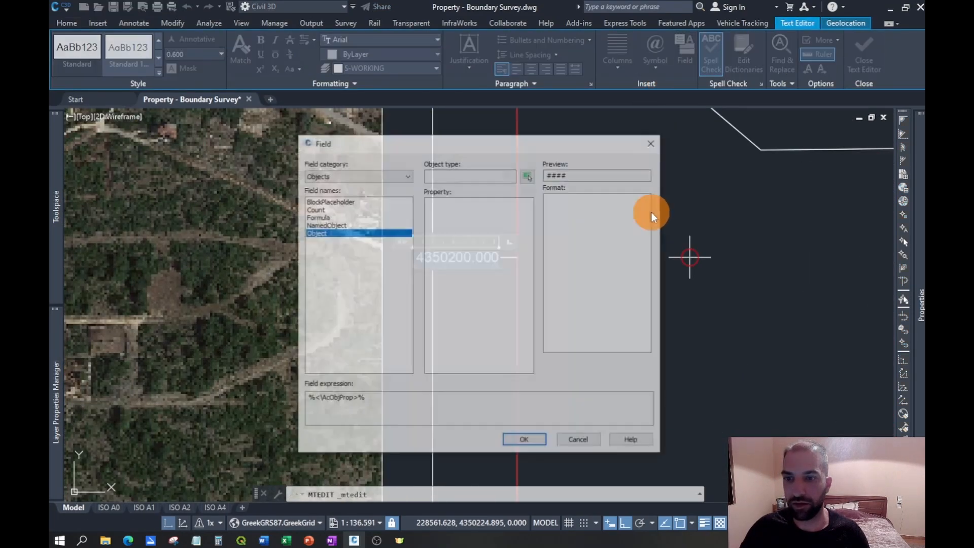
{"action": "left_click", "coordinate": [529, 175]}
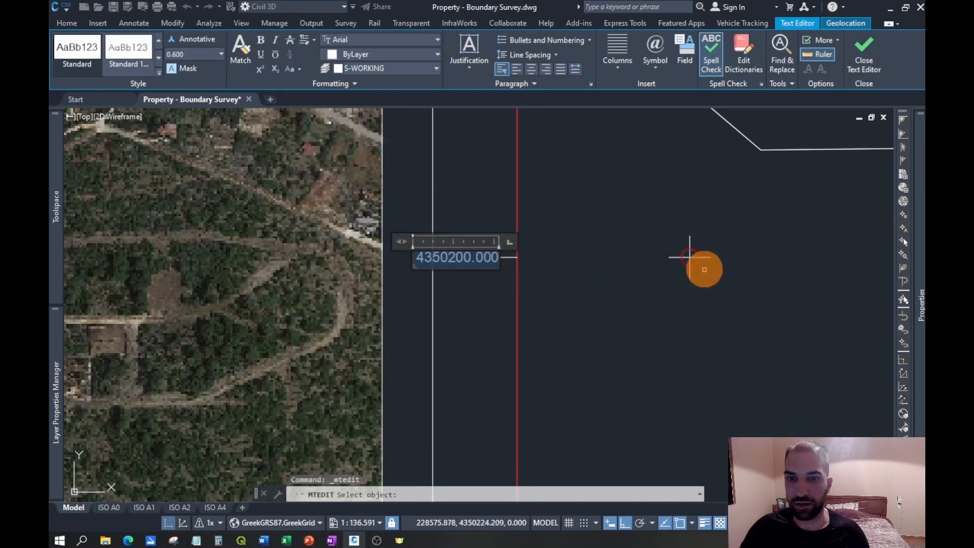
{"action": "left_click", "coordinate": [697, 261]}
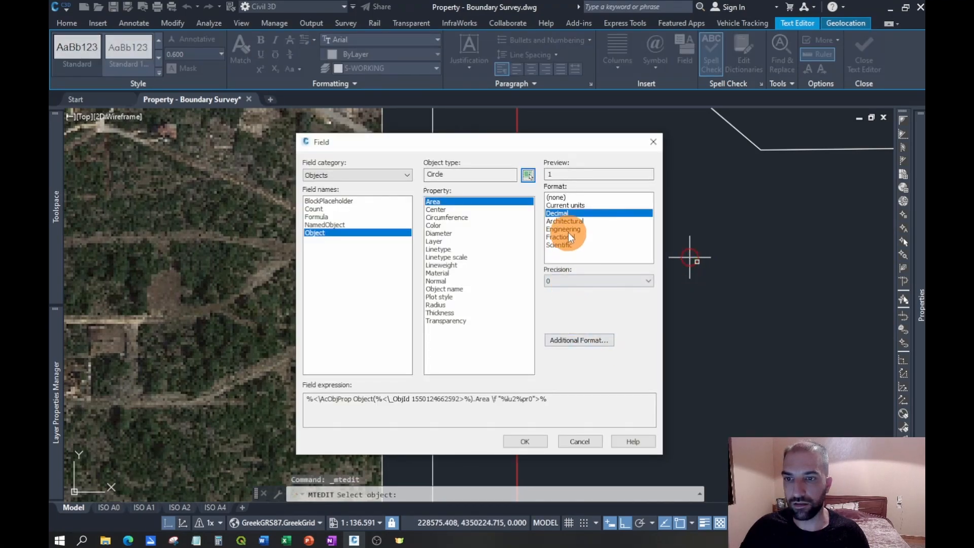
{"action": "left_click", "coordinate": [435, 210]}
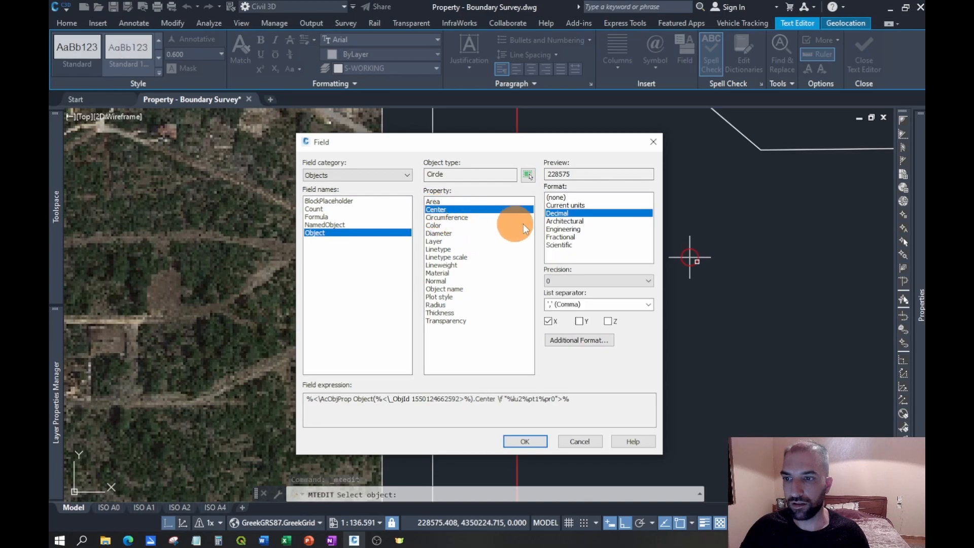
{"action": "left_click", "coordinate": [580, 320]}
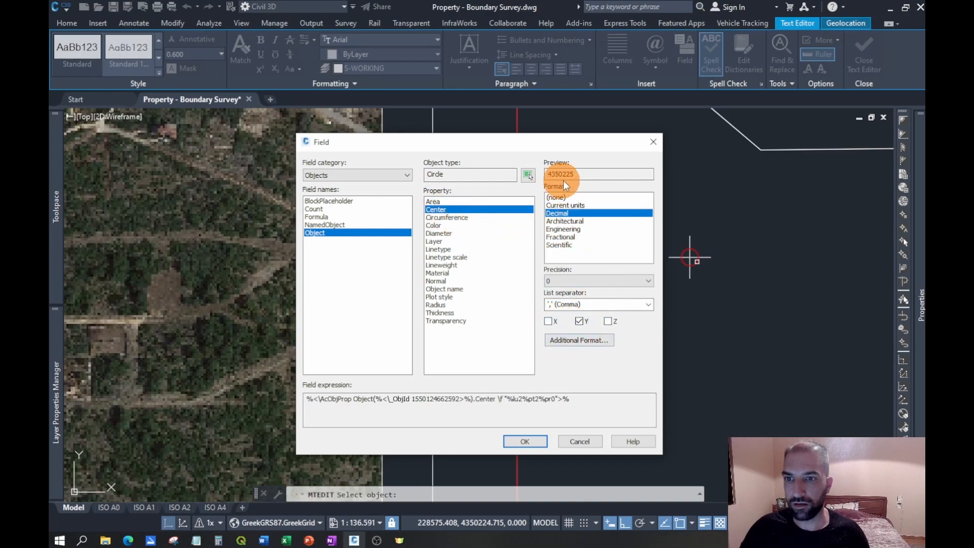
{"action": "left_click", "coordinate": [525, 441]}
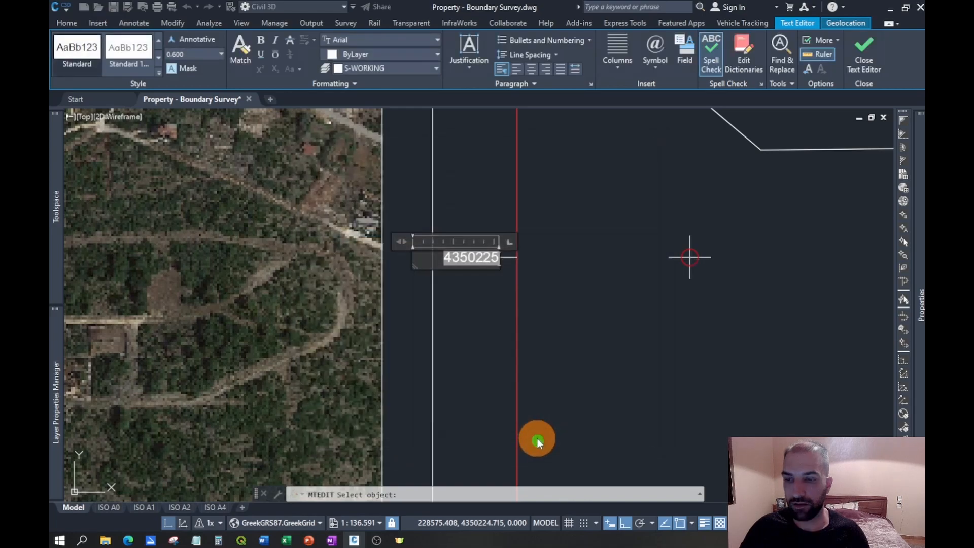
{"action": "left_click", "coordinate": [597, 309]}
- Replace the third west-edge label's text from the south with a Center Y field of its grid circle, removing the leftover leading digit
{"action": "scroll", "coordinate": [569, 365], "scroll_direction": "down", "scroll_amount": 2}
{"action": "middle_click_drag", "start_coordinate": [596, 222], "coordinate": [572, 387]}
{"action": "double_click", "coordinate": [509, 322]}
{"action": "scroll", "coordinate": [502, 320], "scroll_direction": "up", "scroll_amount": 4}
{"action": "left_click_drag", "start_coordinate": [459, 313], "coordinate": [551, 316]}
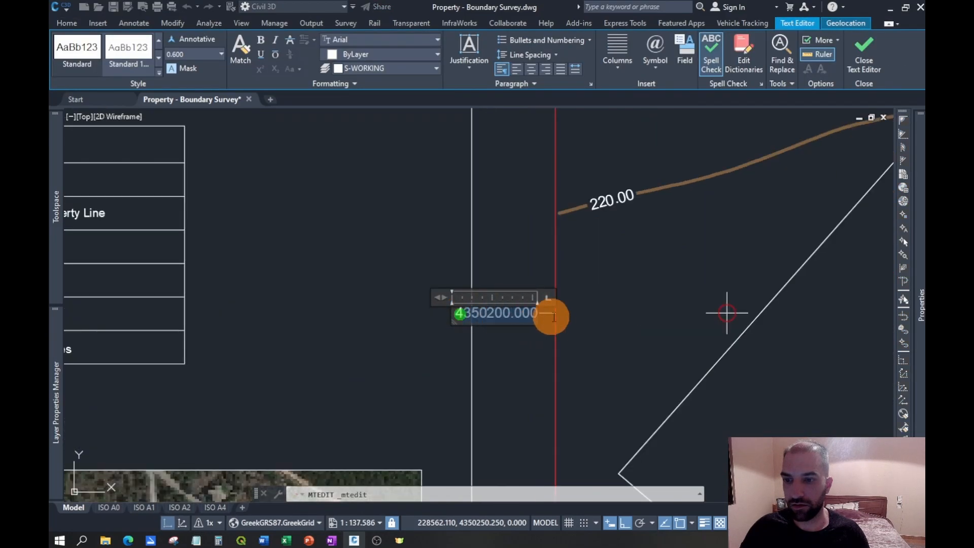
{"action": "left_click", "coordinate": [689, 57]}
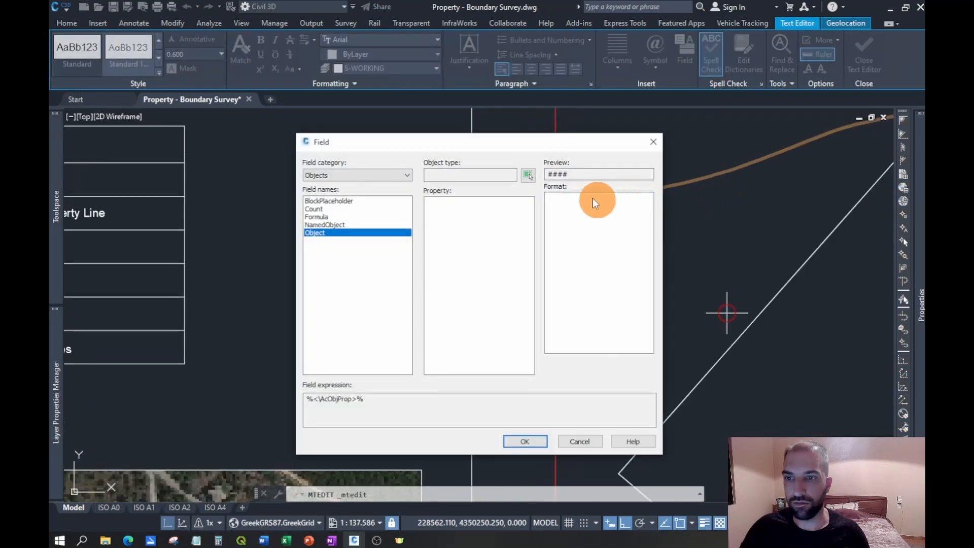
{"action": "left_click", "coordinate": [526, 175]}
{"action": "left_click", "coordinate": [734, 319]}
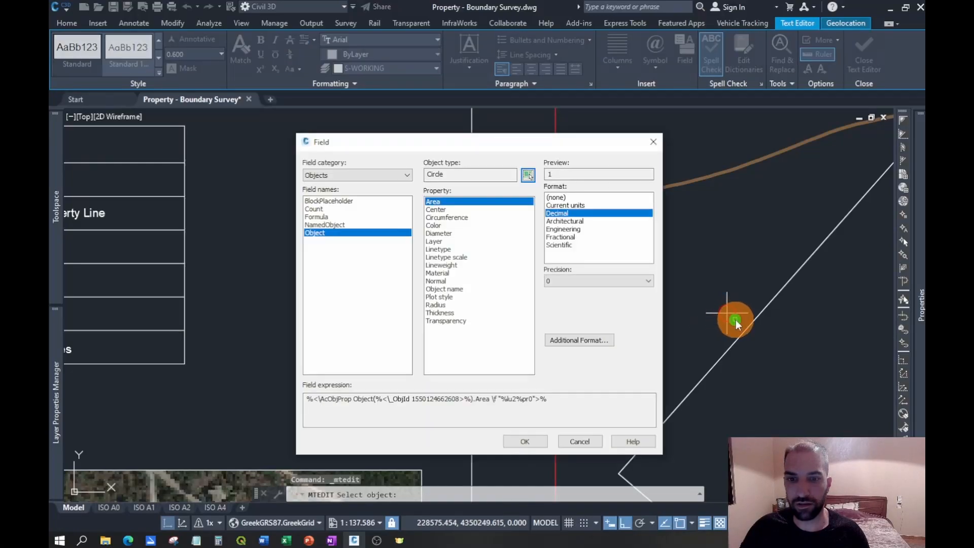
{"action": "left_click", "coordinate": [440, 209]}
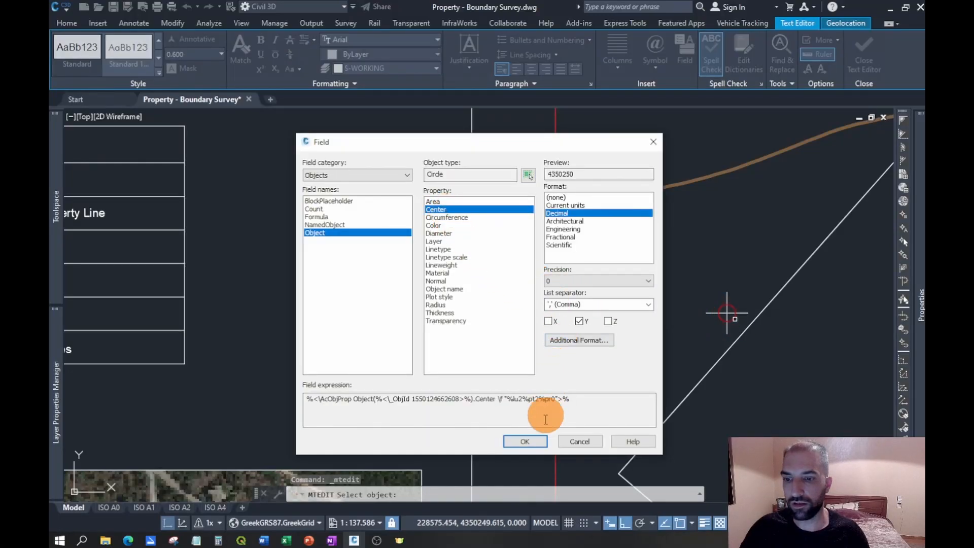
{"action": "left_click", "coordinate": [526, 441]}
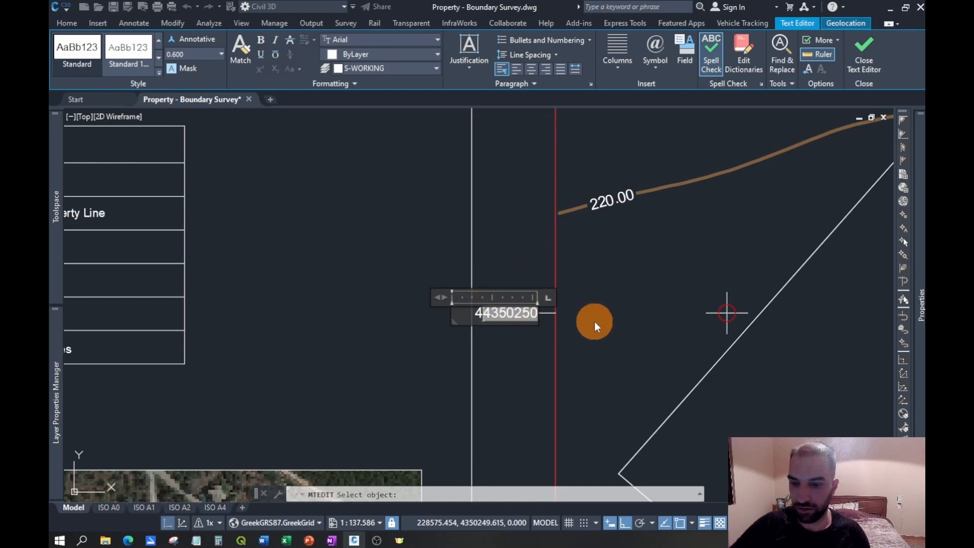
{"action": "key", "text": "BackSpace"}
{"action": "left_click", "coordinate": [536, 257]}
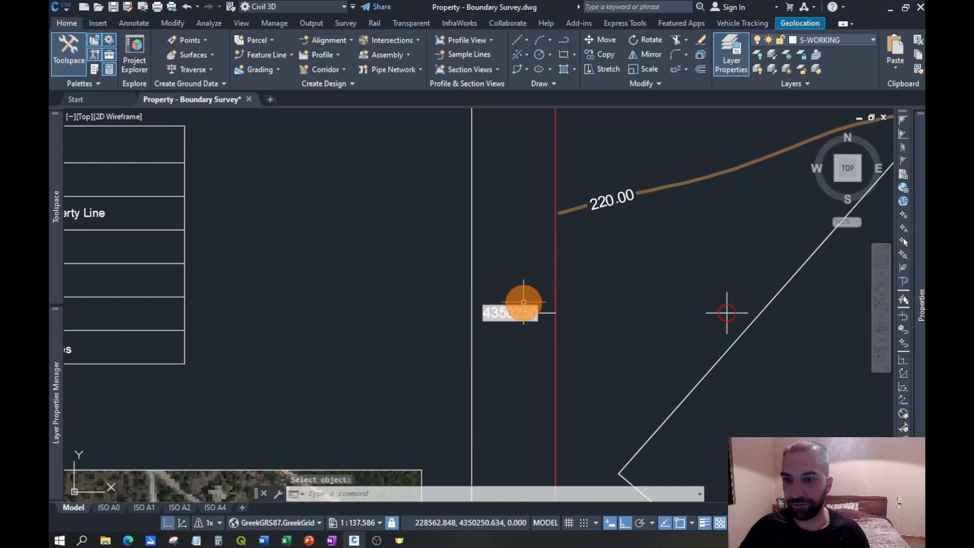
- Replace the northernmost west-edge label's text with an object field linked to the Center Y of the grid circle beside its tick
{"action": "scroll", "coordinate": [523, 302], "scroll_direction": "down", "scroll_amount": 2}
{"action": "middle_click_drag", "start_coordinate": [541, 152], "coordinate": [523, 366]}
{"action": "scroll", "coordinate": [507, 279], "scroll_direction": "up", "scroll_amount": 2}
{"action": "double_click", "coordinate": [483, 253]}
{"action": "left_click_drag", "start_coordinate": [435, 255], "coordinate": [560, 253]}
{"action": "left_click", "coordinate": [686, 57]}
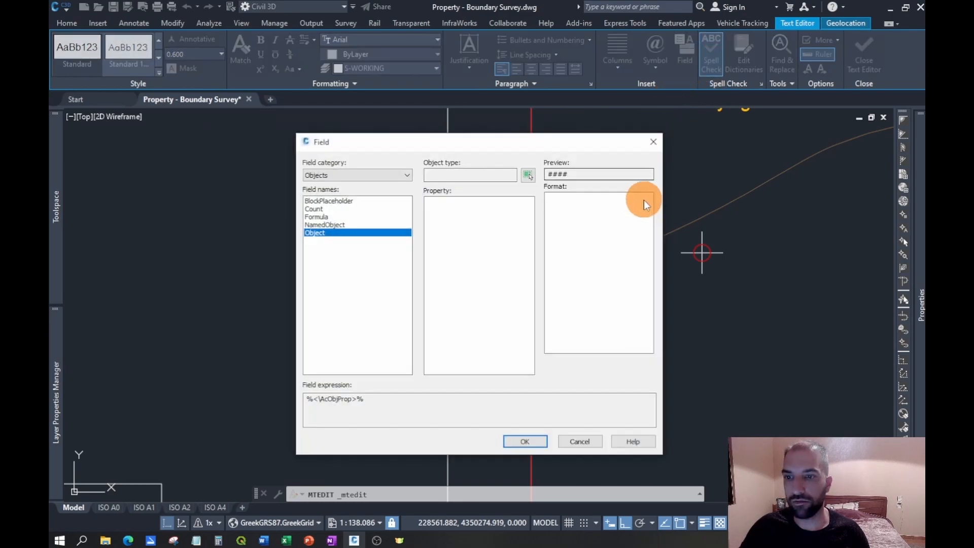
{"action": "left_click", "coordinate": [528, 176]}
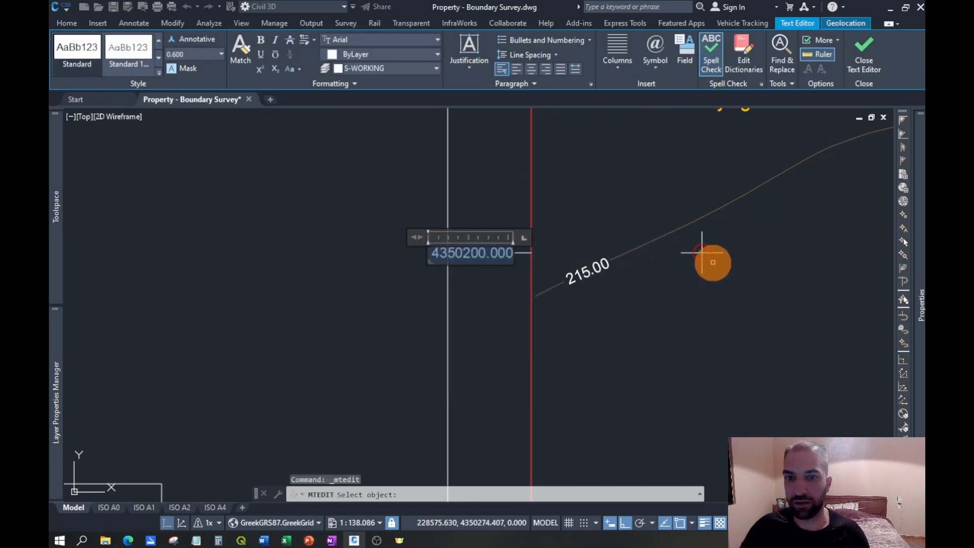
{"action": "left_click", "coordinate": [708, 260]}
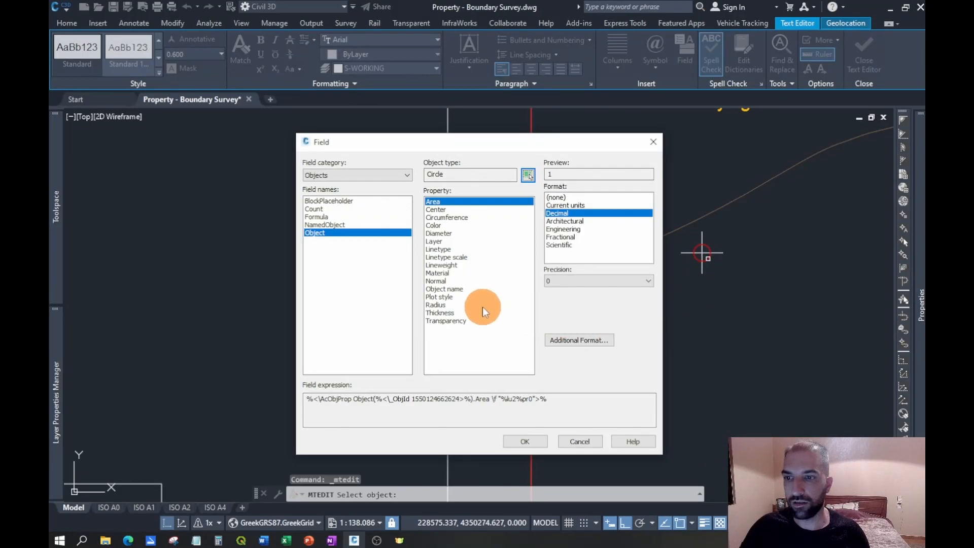
{"action": "left_click", "coordinate": [440, 210]}
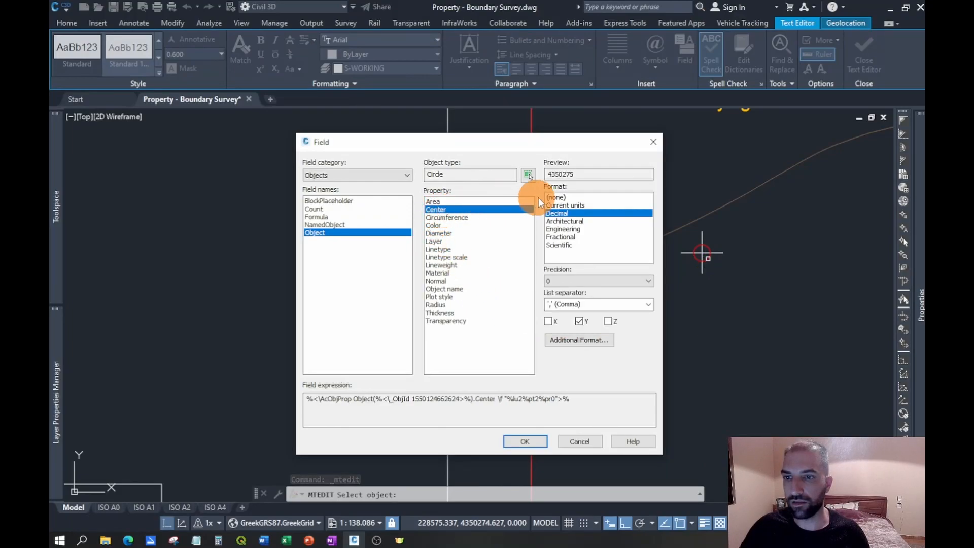
{"action": "left_click", "coordinate": [525, 441]}
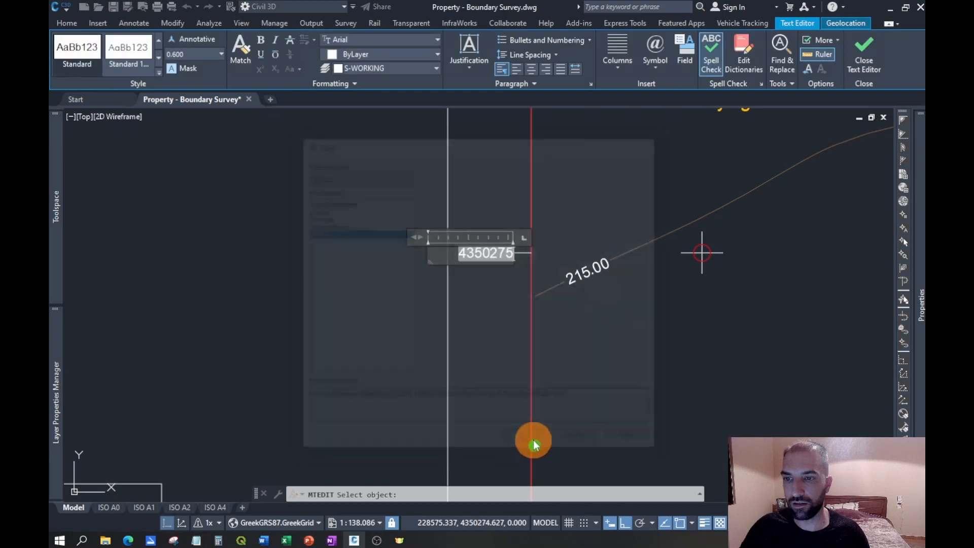
{"action": "left_click", "coordinate": [614, 327]}
- Delete the red guide polylines lying over the west and south sides of the inner map frame
{"action": "scroll", "coordinate": [565, 224], "scroll_direction": "down", "scroll_amount": 3}
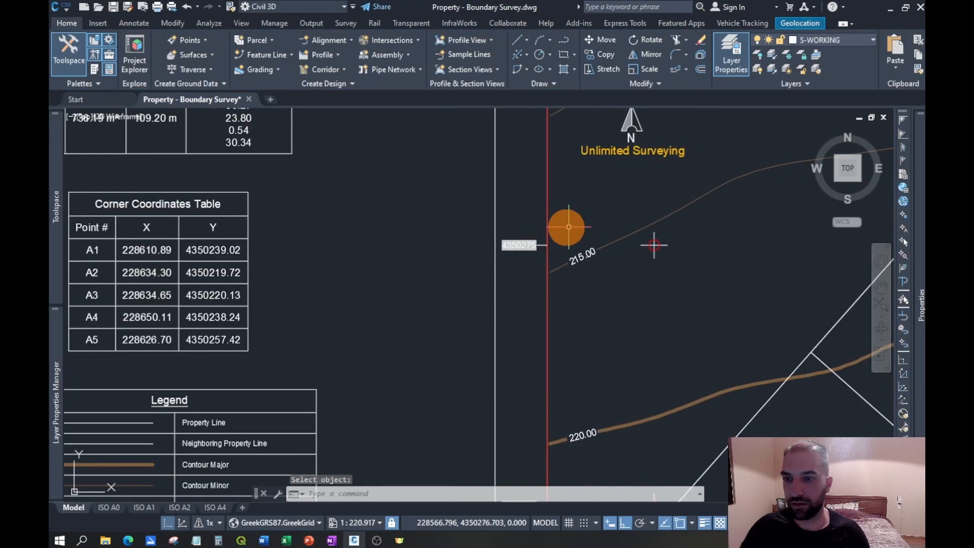
{"action": "mouse_move", "coordinate": [704, 246]}
{"action": "middle_mouse_down"}
{"action": "mouse_move", "coordinate": [616, 180]}
{"action": "mouse_move", "coordinate": [619, 272]}
{"action": "middle_mouse_up"}
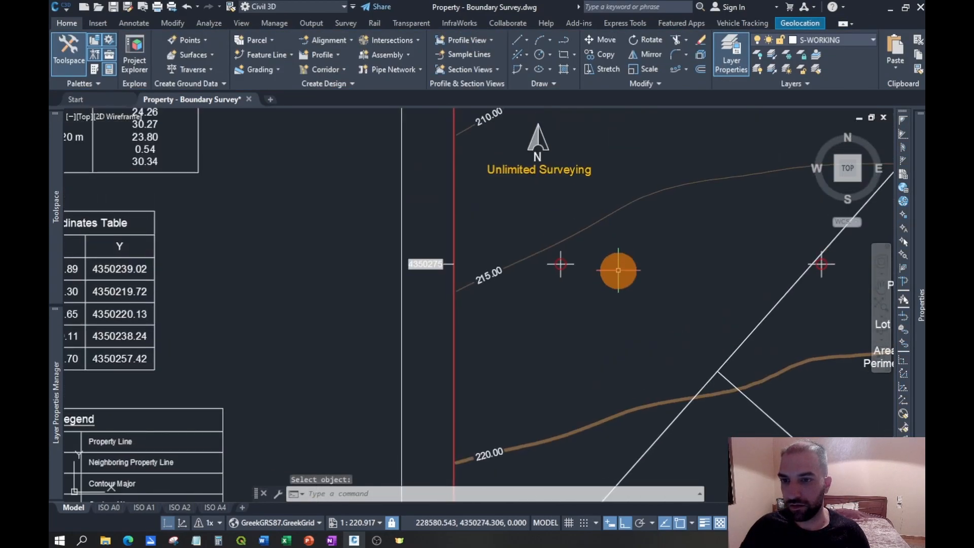
{"action": "scroll", "coordinate": [591, 268], "scroll_direction": "down", "scroll_amount": 2}
{"action": "middle_click_drag", "start_coordinate": [706, 251], "coordinate": [574, 218]}
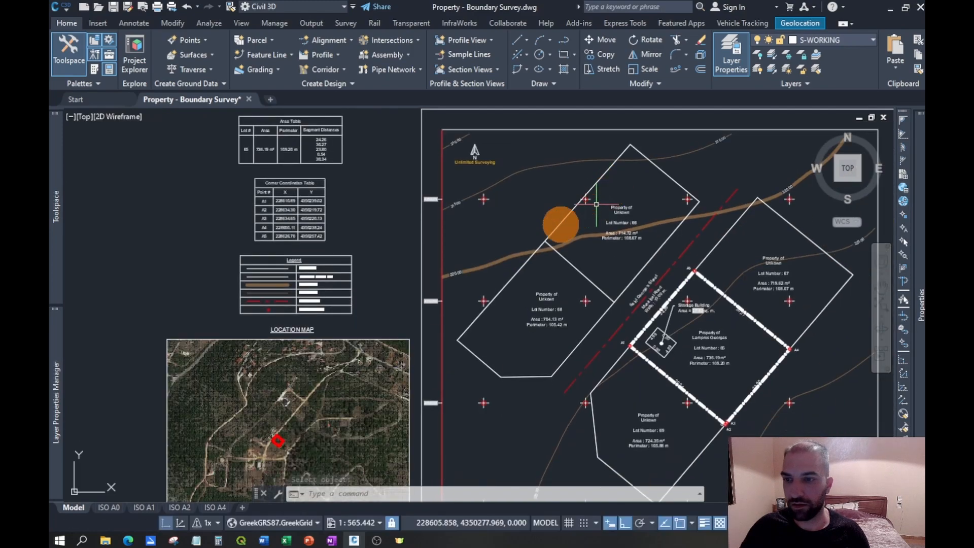
{"action": "left_click", "coordinate": [462, 247]}
{"action": "left_click", "coordinate": [513, 283]}
{"action": "middle_click_drag", "start_coordinate": [627, 268], "coordinate": [549, 120]}
{"action": "left_click", "coordinate": [552, 366]}
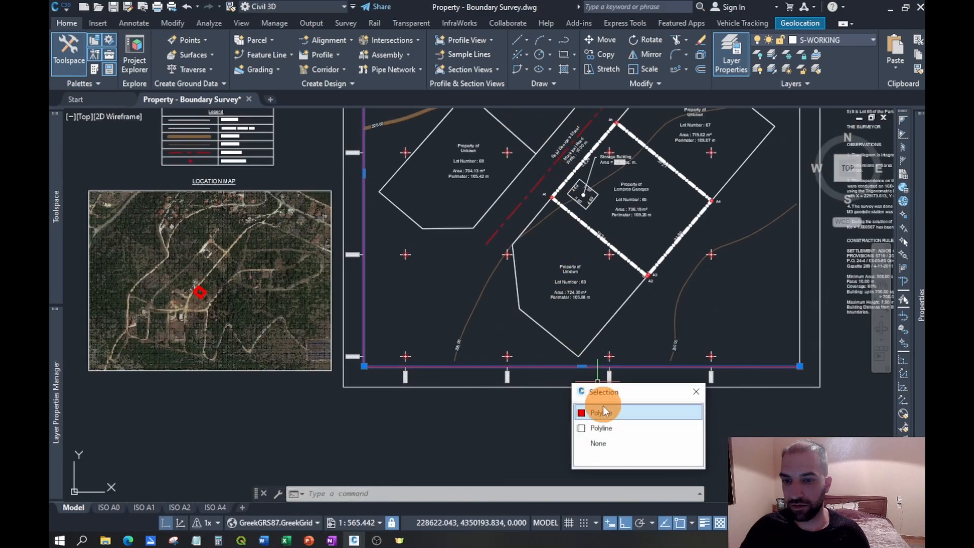
{"action": "left_click", "coordinate": [603, 415]}
{"action": "key", "text": "Delete"}
- Turn off the S-GRID_CIRCLE layer by picking one of the red grid circles, leaving only the grid crosses displayed
{"action": "scroll", "coordinate": [402, 342], "scroll_direction": "up", "scroll_amount": 4}
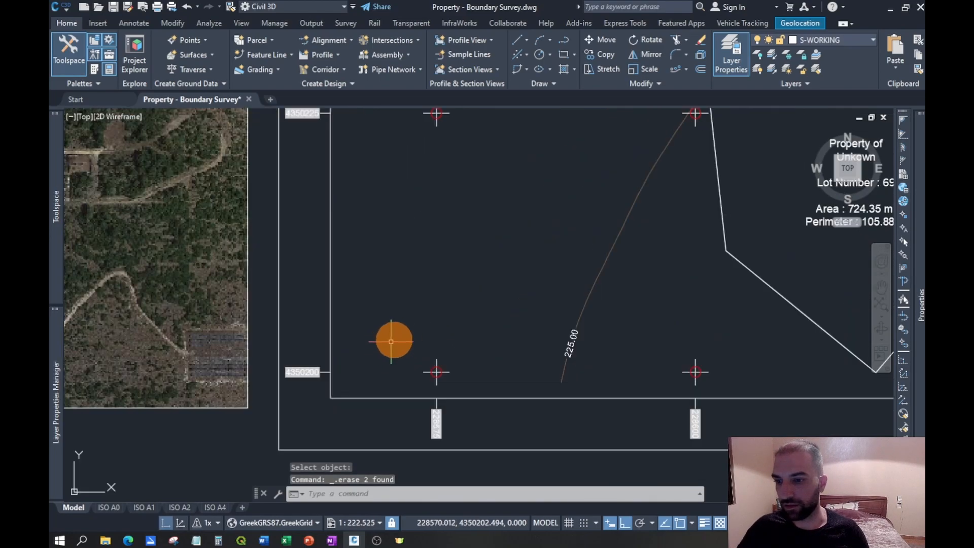
{"action": "middle_click_drag", "start_coordinate": [402, 299], "coordinate": [420, 304]}
{"action": "scroll", "coordinate": [467, 384], "scroll_direction": "up", "scroll_amount": 2}
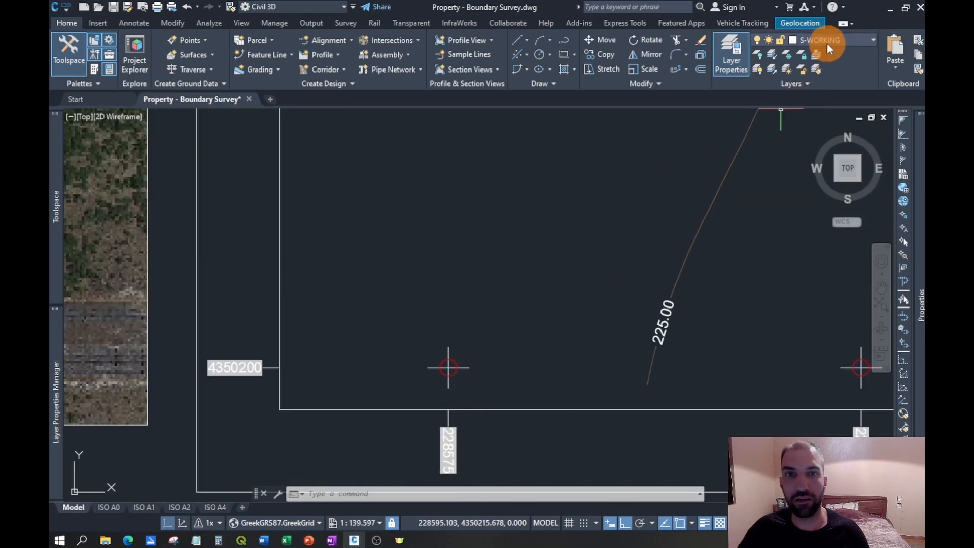
{"action": "left_click", "coordinate": [760, 56]}
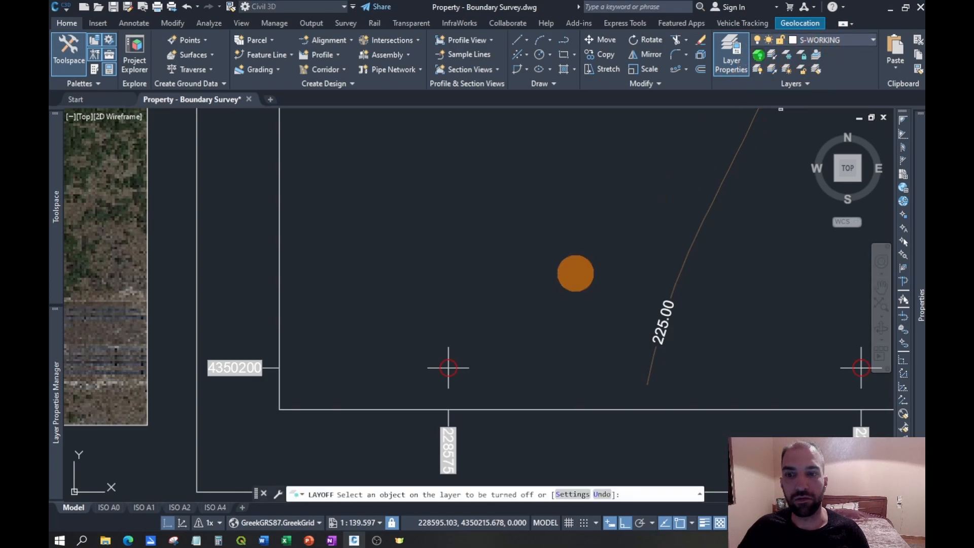
{"action": "left_click", "coordinate": [457, 373]}
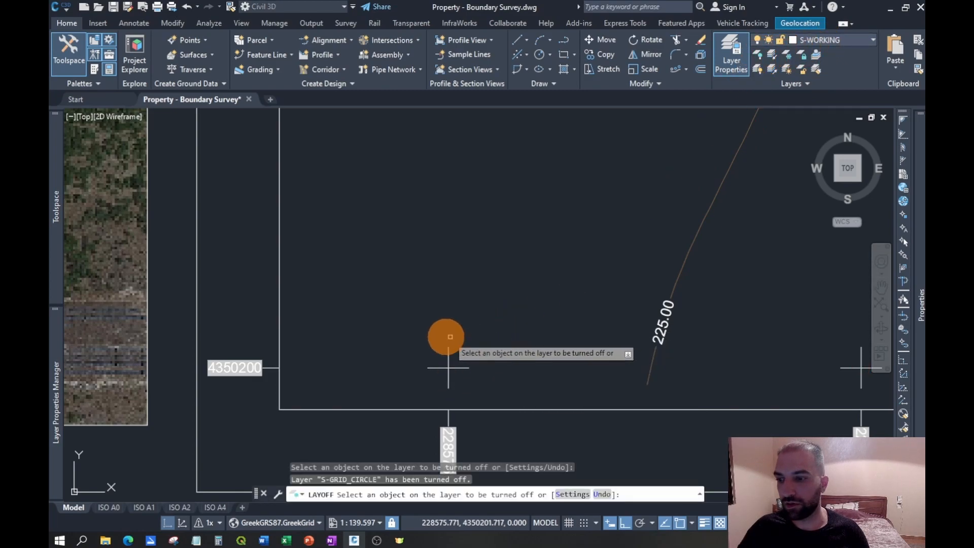
{"action": "scroll", "coordinate": [446, 337], "scroll_direction": "down", "scroll_amount": 4}
{"action": "scroll", "coordinate": [504, 251], "scroll_direction": "down", "scroll_amount": 4}
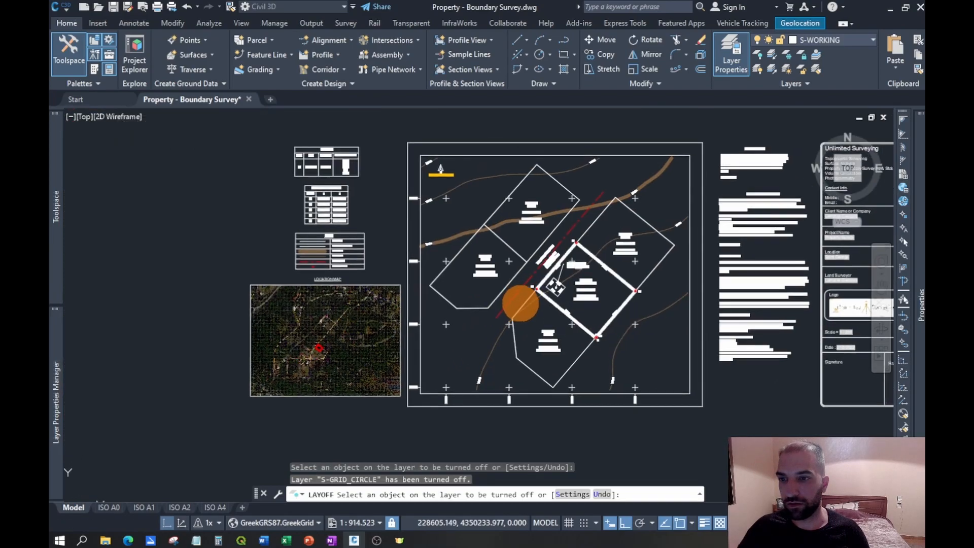
{"action": "key", "text": "Escape"}
- Draw a rectangle about 104.6 high around the statement texts, starting 2.5 from the map frame's north-east corner and ending level with its south edge
{"action": "scroll", "coordinate": [491, 323], "scroll_direction": "up", "scroll_amount": 8}
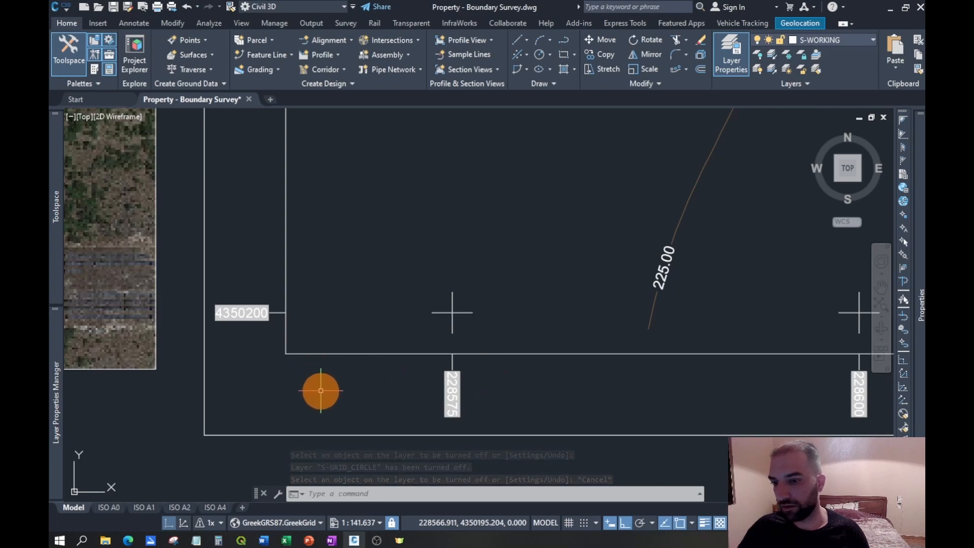
{"action": "scroll", "coordinate": [311, 396], "scroll_direction": "down", "scroll_amount": 2}
{"action": "scroll", "coordinate": [505, 352], "scroll_direction": "down", "scroll_amount": 4}
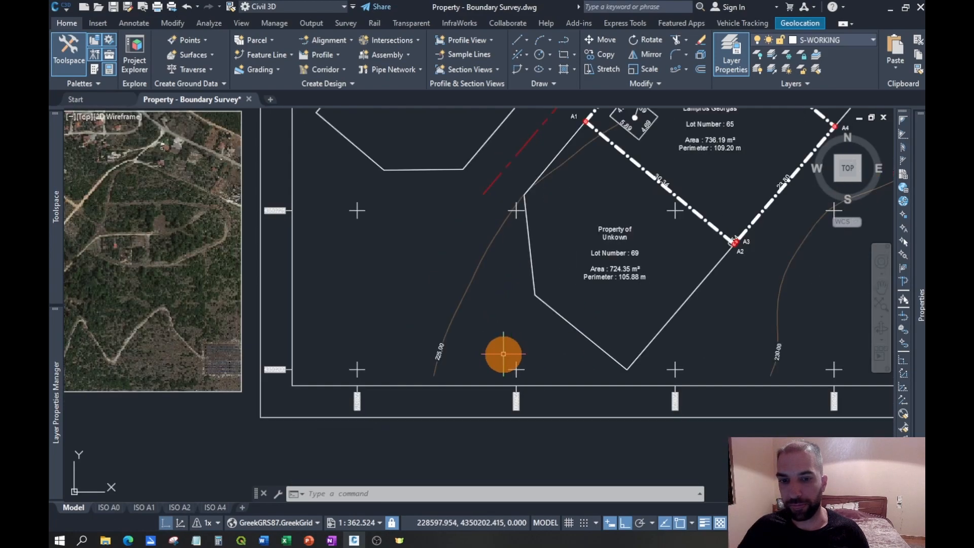
{"action": "scroll", "coordinate": [548, 304], "scroll_direction": "down", "scroll_amount": 2}
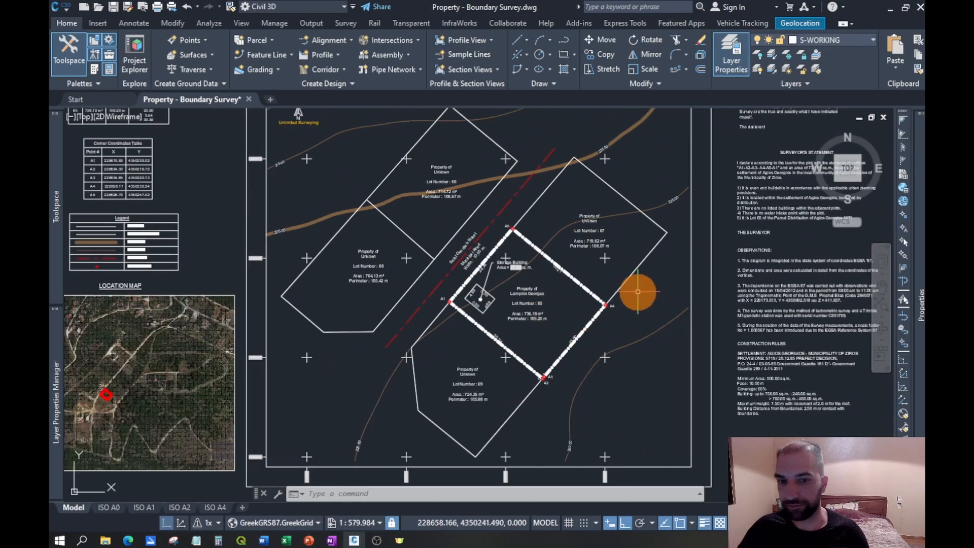
{"action": "scroll", "coordinate": [554, 310], "scroll_direction": "up", "scroll_amount": 4}
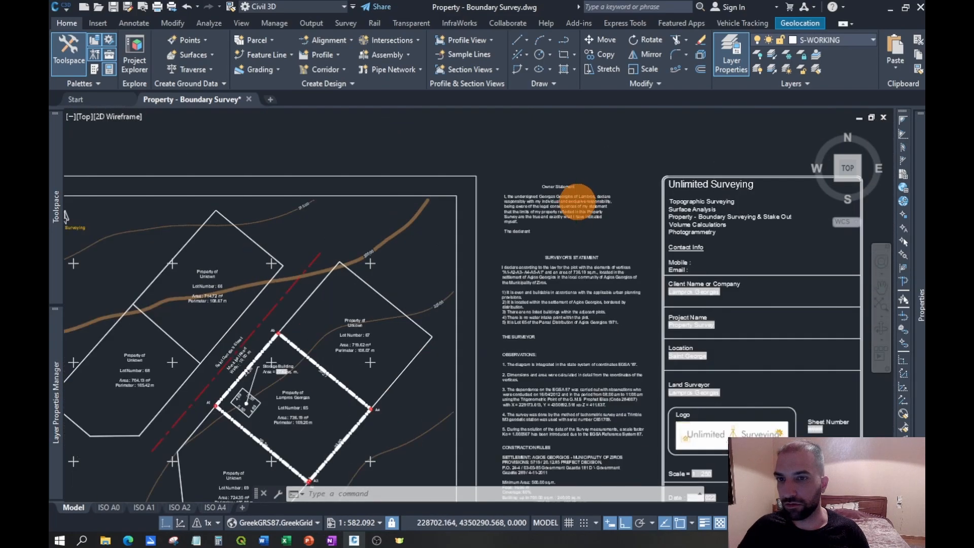
{"action": "left_click", "coordinate": [563, 57]}
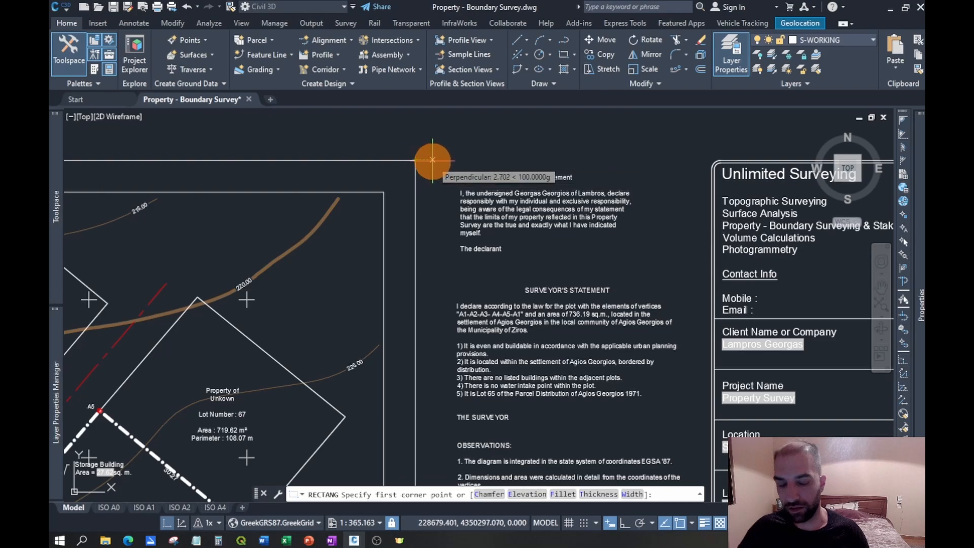
{"action": "type", "text": "2.5"}
{"action": "key", "text": "Return"}
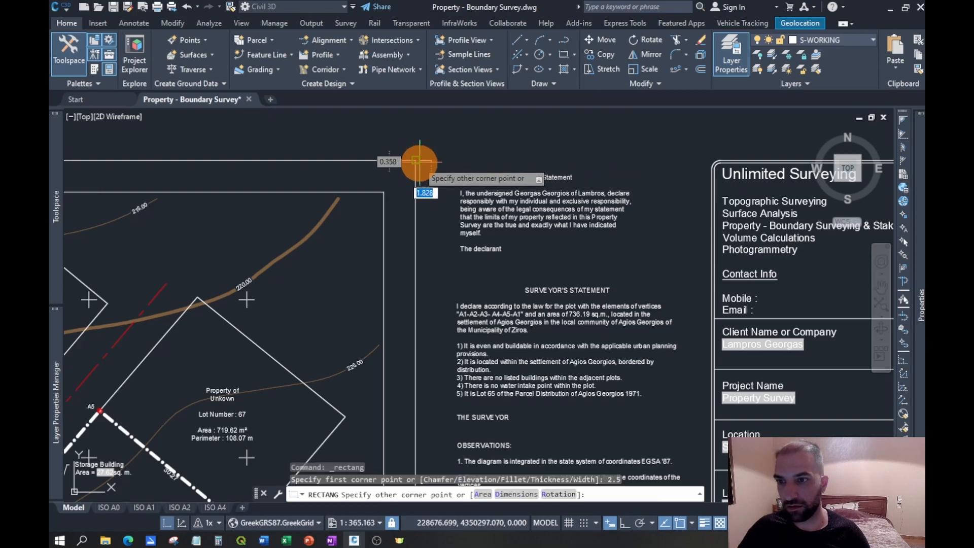
{"action": "middle_click_drag", "start_coordinate": [616, 330], "coordinate": [548, 175]}
{"action": "scroll", "coordinate": [548, 174], "scroll_direction": "down", "scroll_amount": 5}
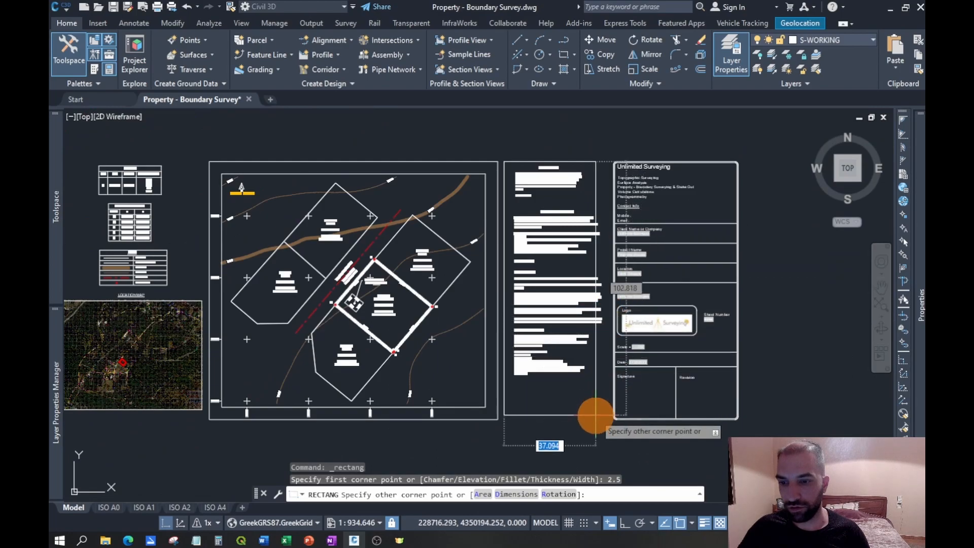
{"action": "scroll", "coordinate": [503, 420], "scroll_direction": "up", "scroll_amount": 5}
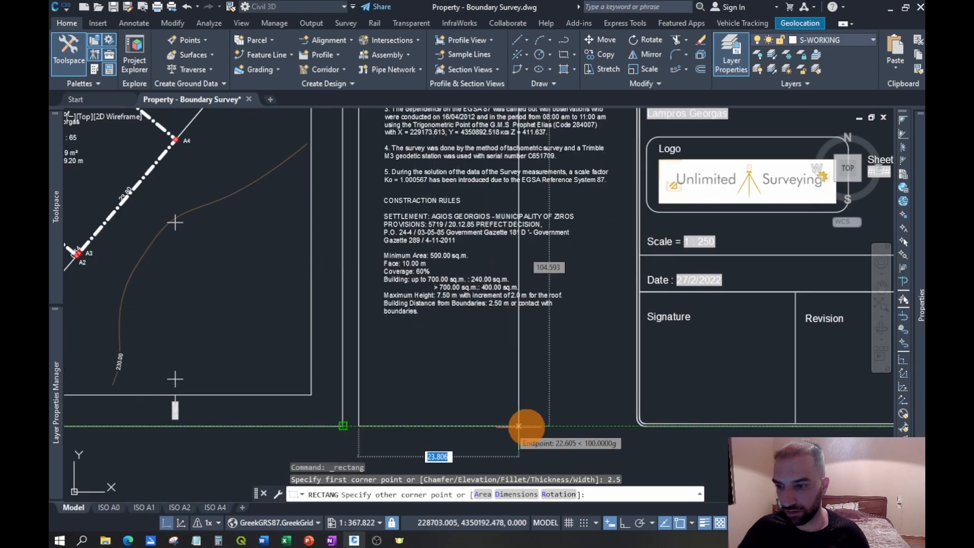
{"action": "left_click", "coordinate": [621, 426]}
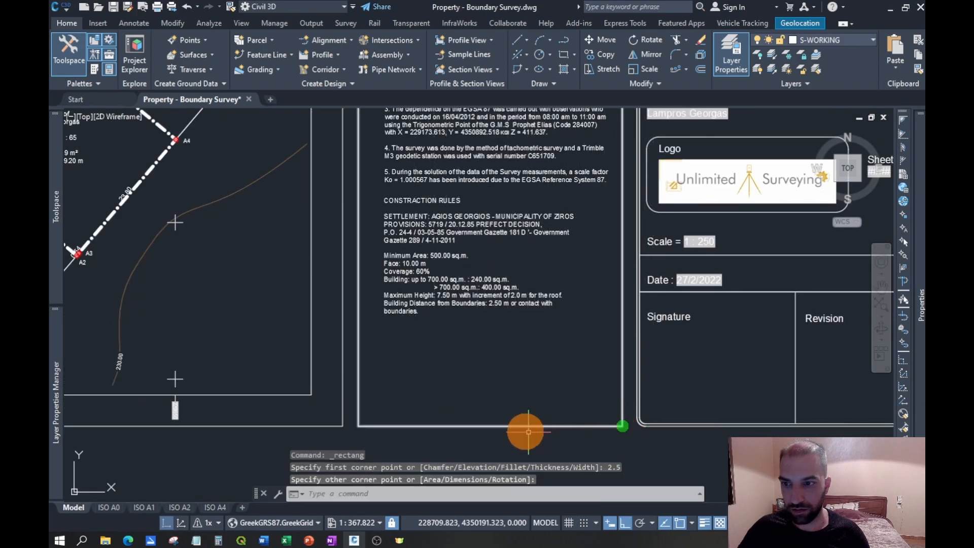
- Move the Construction Rules text straight down, out of the statement frame, to clear the space at its south end
{"action": "scroll", "coordinate": [508, 406], "scroll_direction": "down", "scroll_amount": 2}
{"action": "middle_click_drag", "start_coordinate": [513, 254], "coordinate": [503, 319]}
{"action": "scroll", "coordinate": [503, 320], "scroll_direction": "down", "scroll_amount": 3}
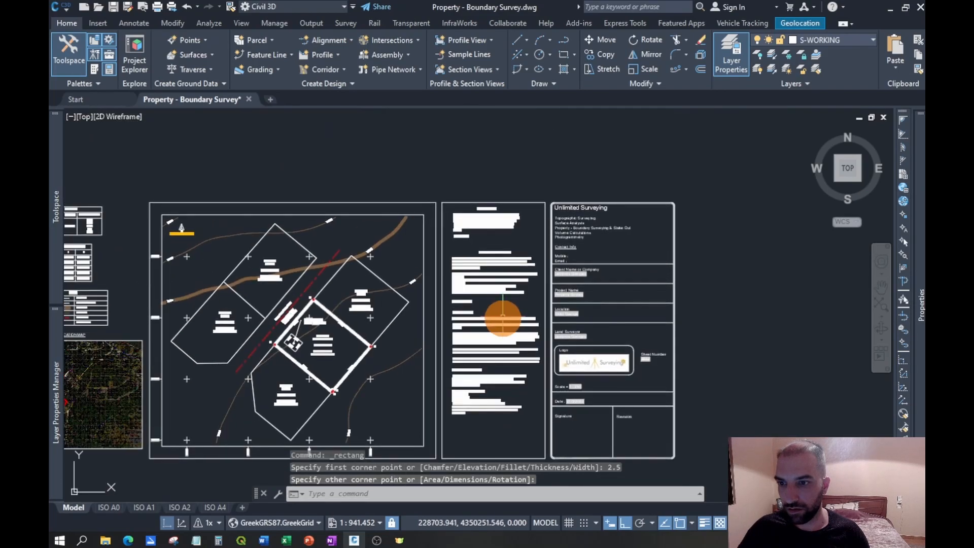
{"action": "scroll", "coordinate": [504, 387], "scroll_direction": "up", "scroll_amount": 3}
{"action": "left_click", "coordinate": [500, 443]}
{"action": "key", "text": "Escape"}
{"action": "middle_click_drag", "start_coordinate": [487, 330], "coordinate": [464, 212]}
{"action": "scroll", "coordinate": [425, 278], "scroll_direction": "up", "scroll_amount": 4}
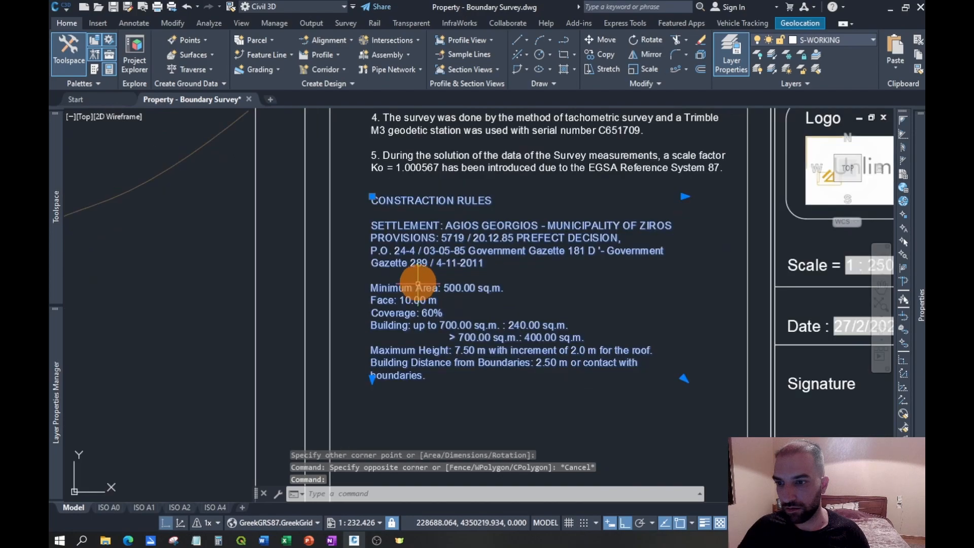
{"action": "scroll", "coordinate": [399, 260], "scroll_direction": "down", "scroll_amount": 5}
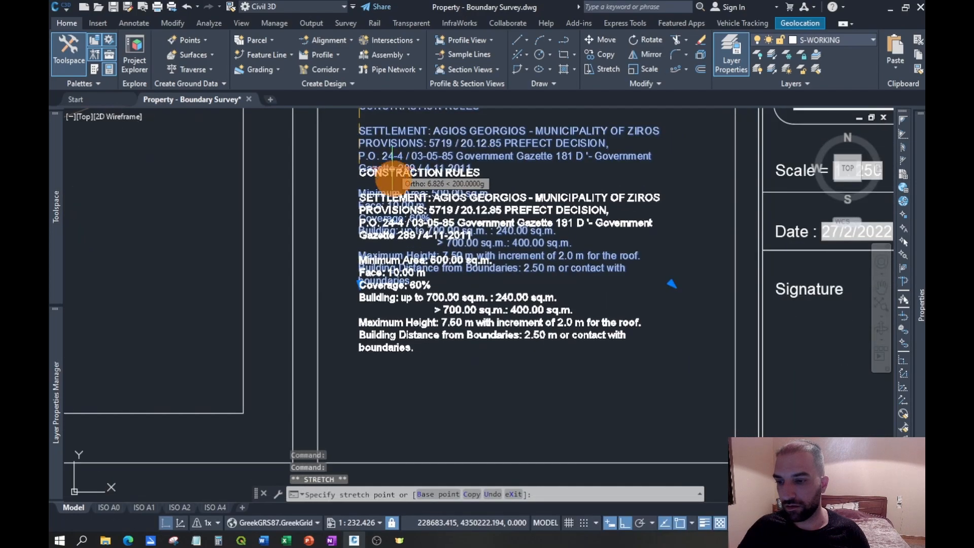
{"action": "left_click", "coordinate": [409, 342]}
- Move the Observations text straight down so it sits just above the south edge of the statement frame
{"action": "middle_click_drag", "start_coordinate": [410, 170], "coordinate": [415, 256]}
{"action": "left_click", "coordinate": [413, 217]}
{"action": "left_click", "coordinate": [389, 160]}
{"action": "scroll", "coordinate": [394, 302], "scroll_direction": "up", "scroll_amount": 4}
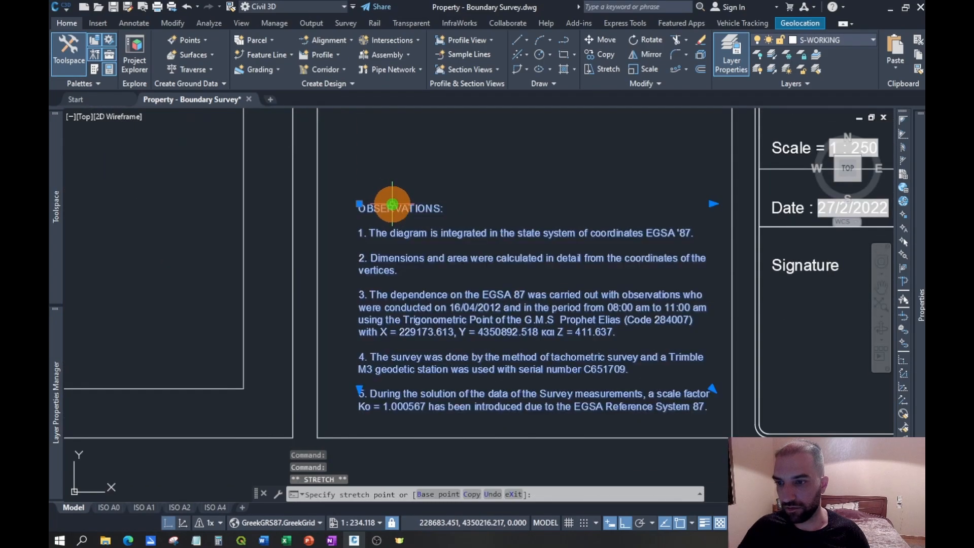
{"action": "key", "text": "Escape"}
- Move the Construction Rules text straight up into the statement frame, placing it above the Observations text
{"action": "scroll", "coordinate": [361, 260], "scroll_direction": "down", "scroll_amount": 4}
{"action": "left_click", "coordinate": [394, 395]}
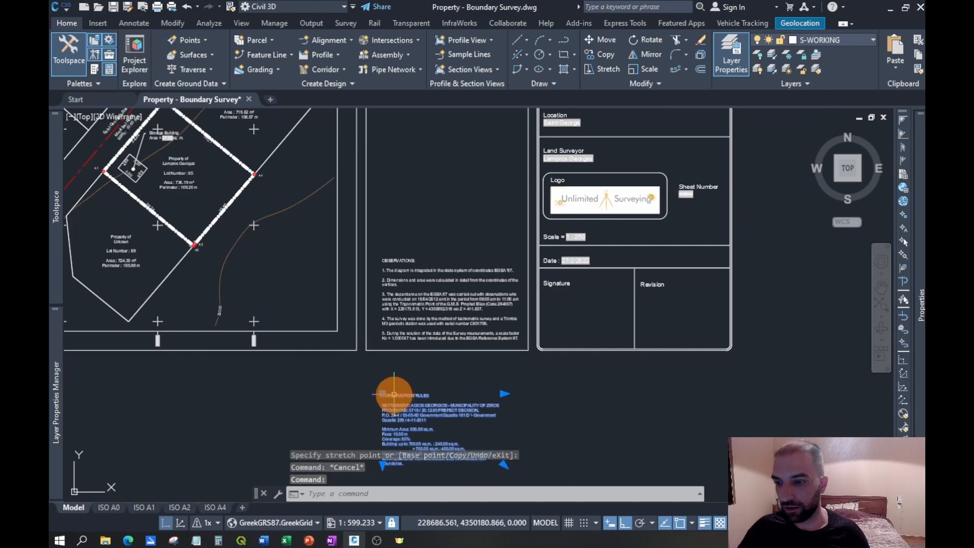
{"action": "left_click", "coordinate": [383, 394]}
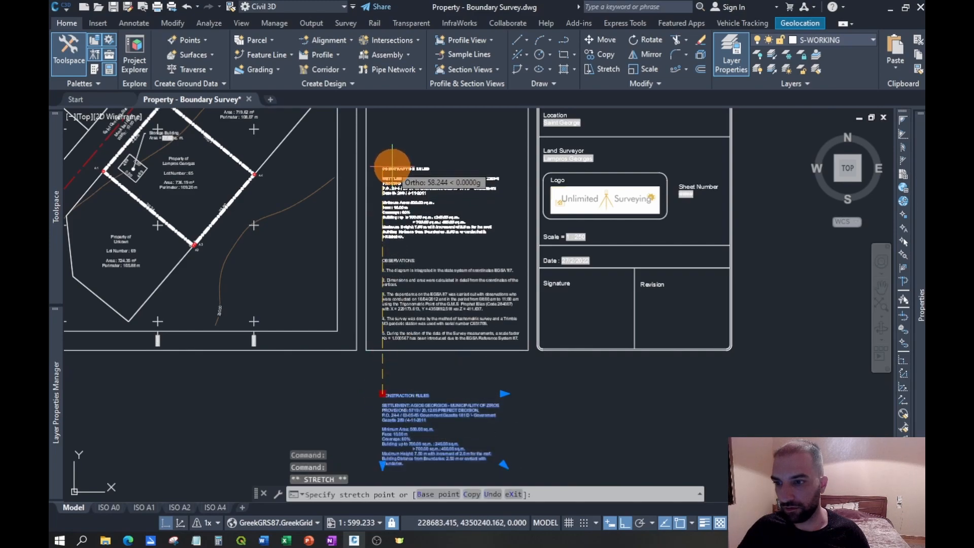
{"action": "left_click", "coordinate": [391, 164]}
- Move the Surveyor's Statement text slightly down, leaving more room below the Owner Statement
{"action": "middle_click_drag", "start_coordinate": [395, 144], "coordinate": [422, 277]}
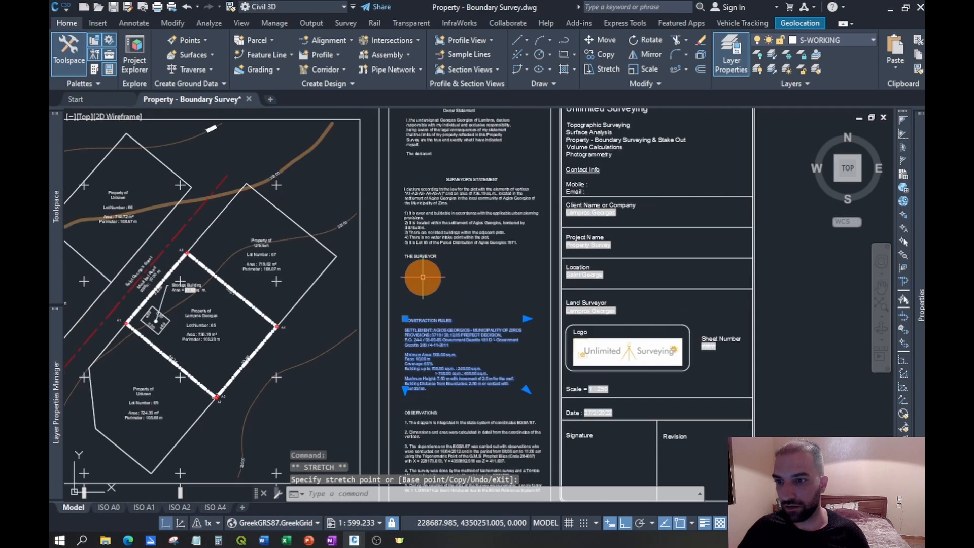
{"action": "middle_click_drag", "start_coordinate": [450, 215], "coordinate": [450, 276]}
{"action": "left_click", "coordinate": [441, 266]}
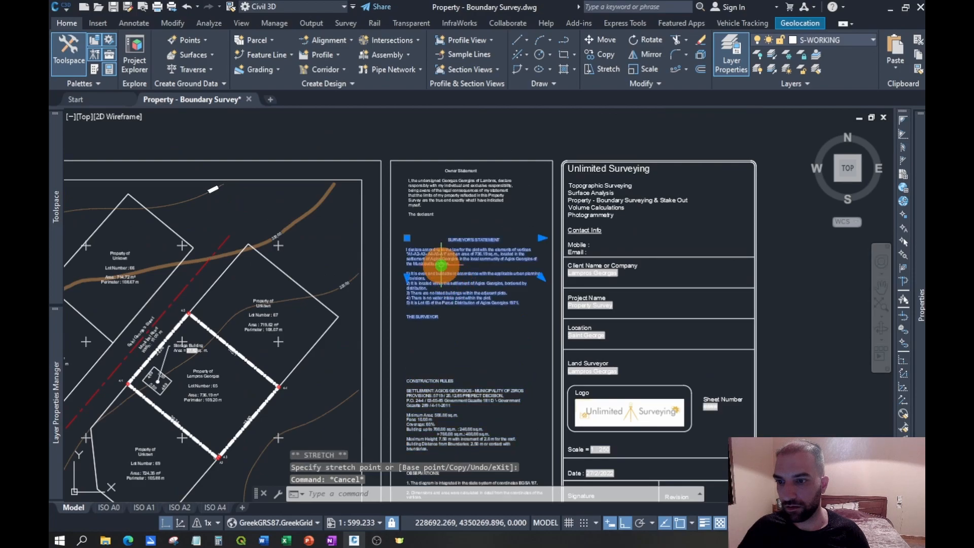
{"action": "left_click", "coordinate": [405, 236]}
{"action": "key", "text": "Escape"}
- Move the Owner Statement text slightly down from the north edge of the statement frame
{"action": "left_click", "coordinate": [429, 182]}
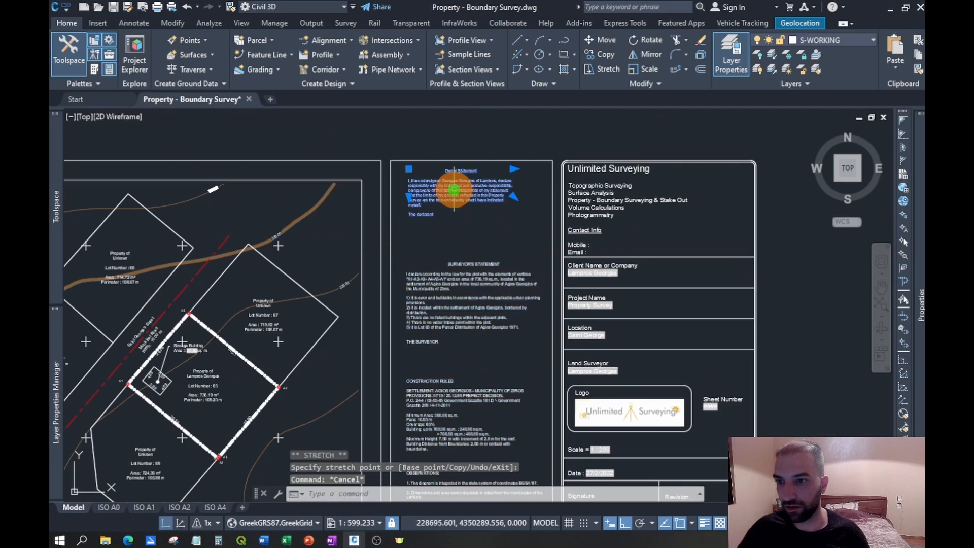
{"action": "scroll", "coordinate": [428, 175], "scroll_direction": "up", "scroll_amount": 2}
{"action": "scroll", "coordinate": [429, 179], "scroll_direction": "up", "scroll_amount": 2}
{"action": "left_click", "coordinate": [378, 155]}
{"action": "left_click", "coordinate": [381, 172]}
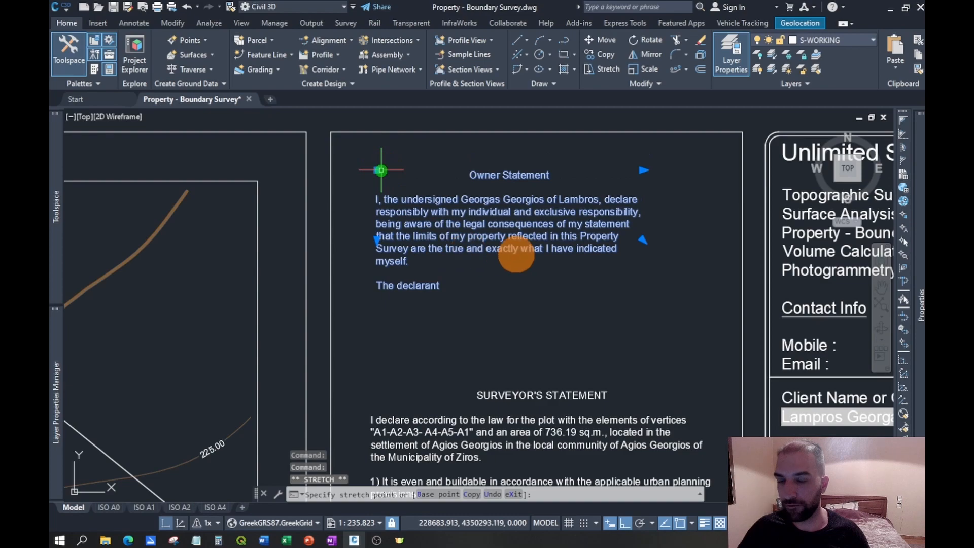
{"action": "key", "text": "Escape"}
- Widen the Owner Statement's text box eastward to about the width of the Surveyor's Statement
{"action": "left_click", "coordinate": [596, 206]}
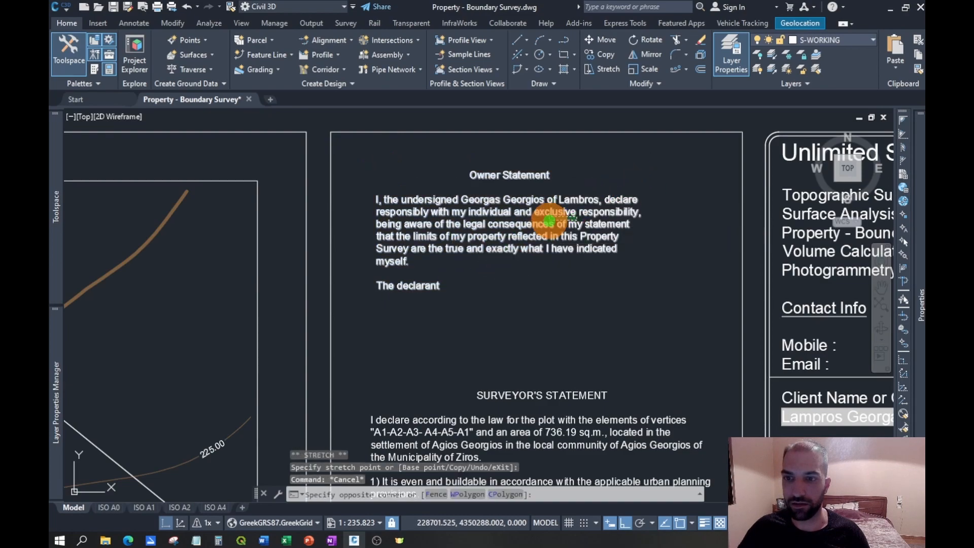
{"action": "left_click", "coordinate": [643, 171]}
{"action": "left_click", "coordinate": [706, 172]}
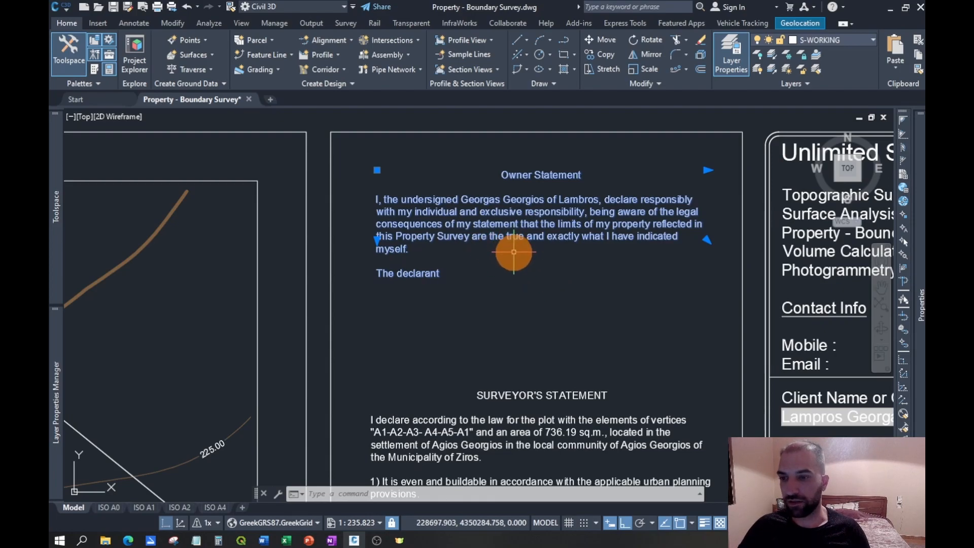
- Draw a horizontal polyline from side to side of the statement frame, separating the Owner Statement from the Surveyor's Statement
{"action": "scroll", "coordinate": [521, 299], "scroll_direction": "down", "scroll_amount": 2}
{"action": "middle_click_drag", "start_coordinate": [506, 287], "coordinate": [491, 213]}
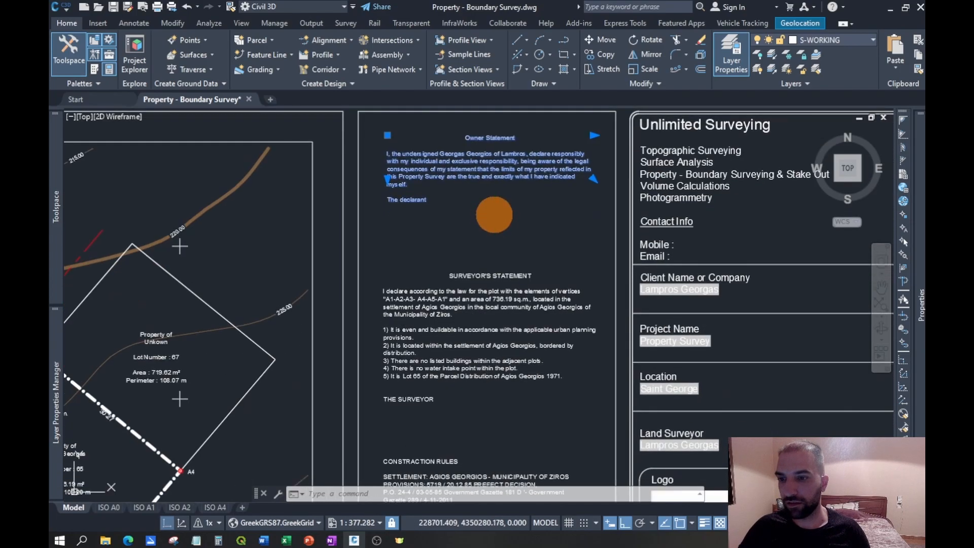
{"action": "mouse_move", "coordinate": [489, 315]}
{"action": "middle_mouse_down"}
{"action": "mouse_move", "coordinate": [503, 205]}
{"action": "mouse_move", "coordinate": [470, 243]}
{"action": "mouse_move", "coordinate": [465, 283]}
{"action": "middle_mouse_up"}
{"action": "left_click", "coordinate": [567, 40]}
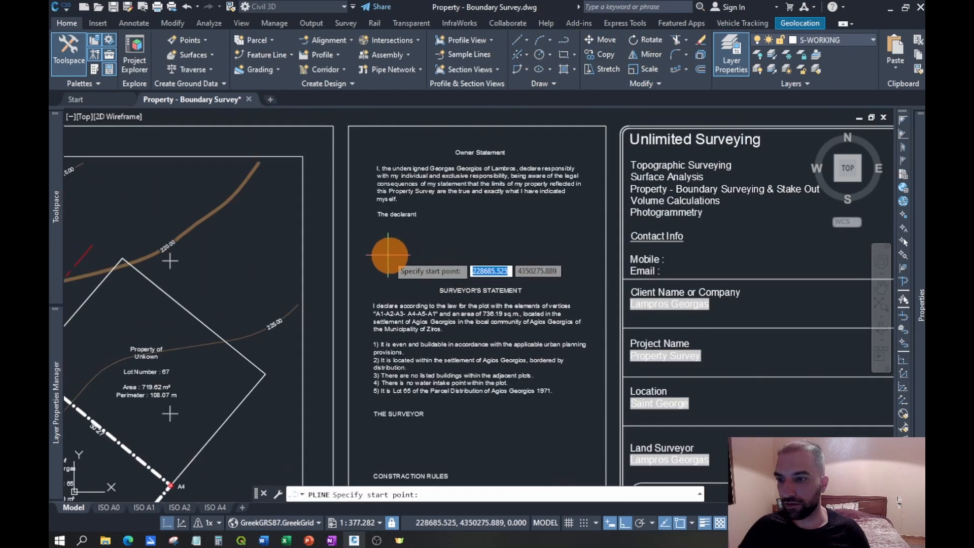
{"action": "left_click", "coordinate": [693, 525]}
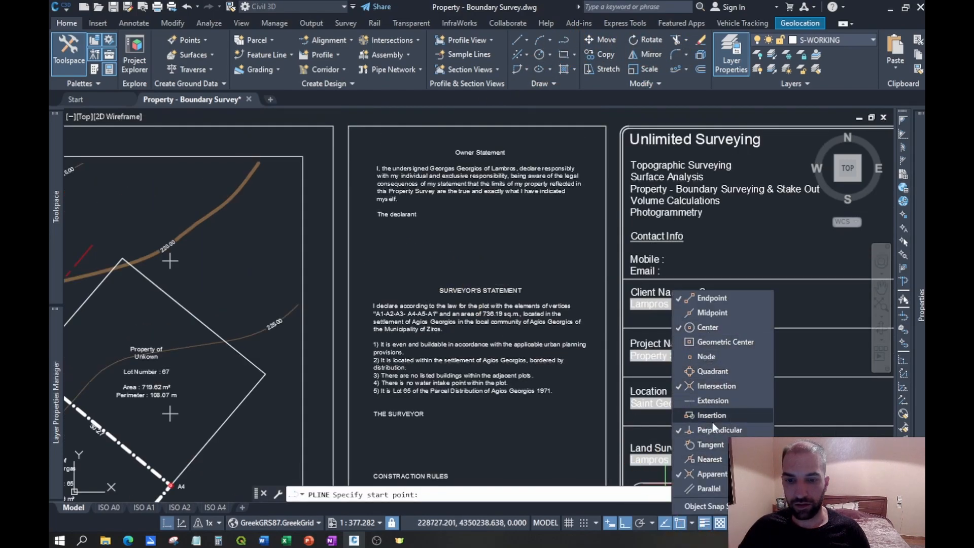
{"action": "left_click", "coordinate": [694, 523]}
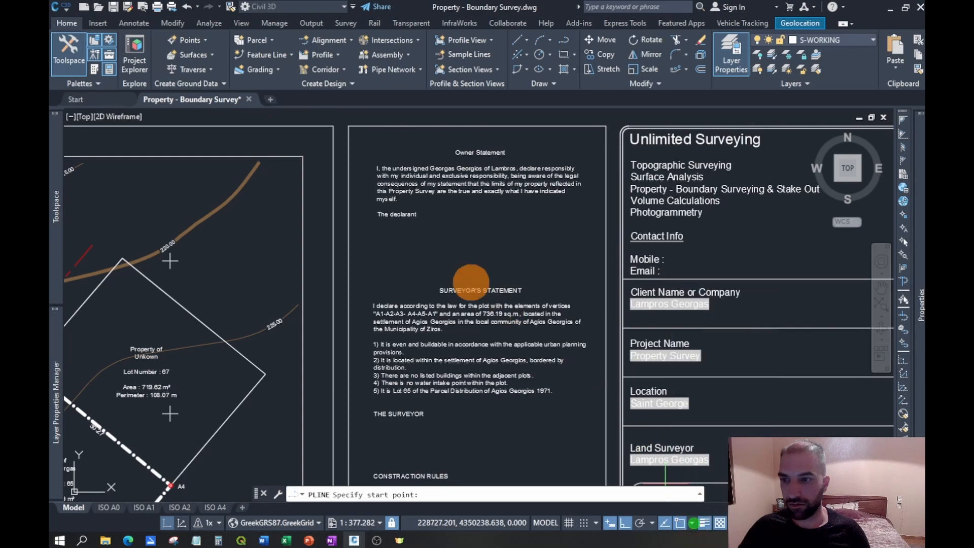
{"action": "left_click", "coordinate": [351, 240]}
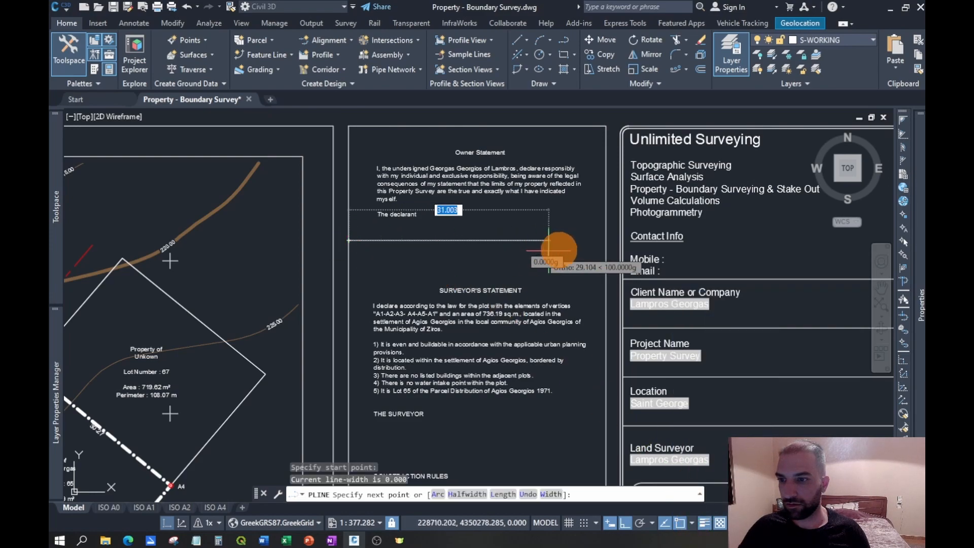
{"action": "left_click", "coordinate": [604, 242]}
{"action": "key", "text": "Escape"}
- Draw a horizontal dividing polyline across the statement frame between the Surveyor's Statement and the Construction Rules
{"action": "middle_click_drag", "start_coordinate": [495, 283], "coordinate": [474, 170]}
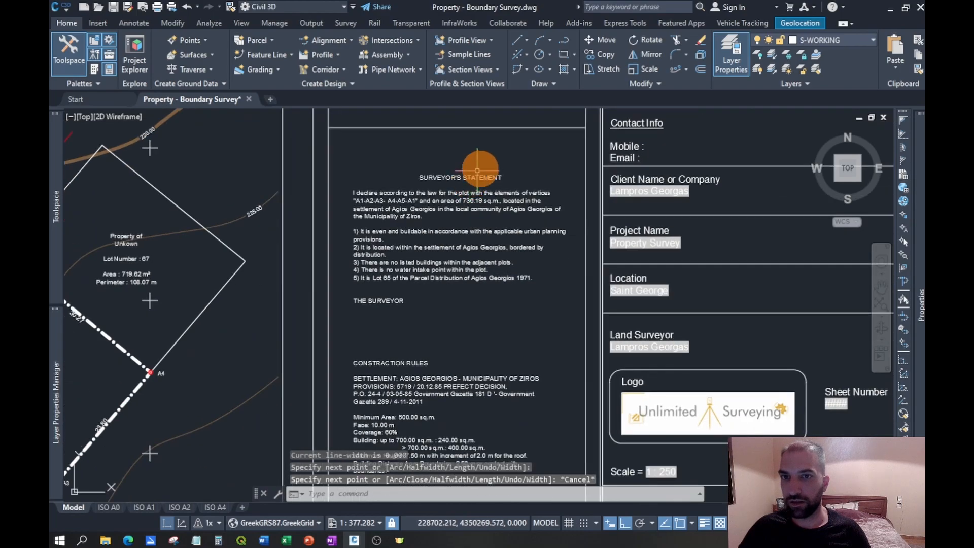
{"action": "key", "text": "Return"}
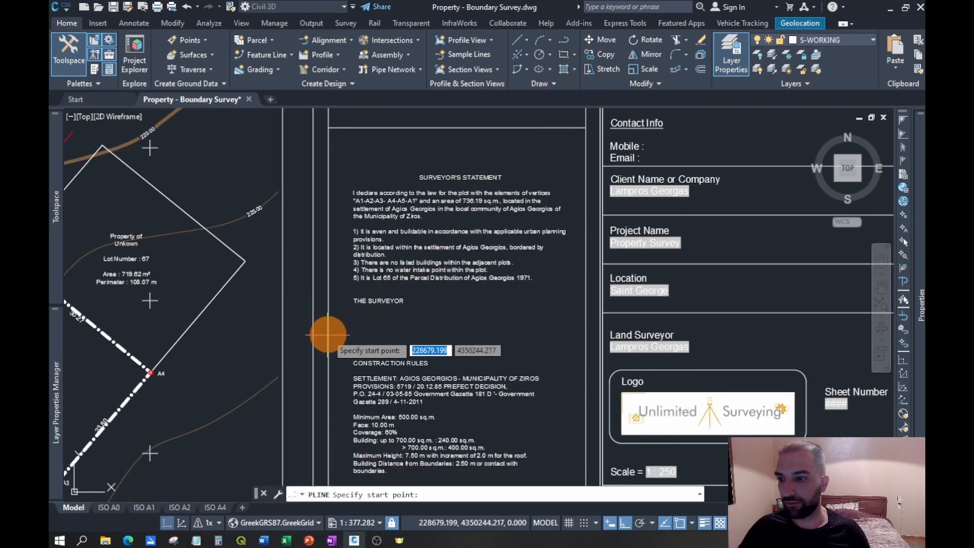
{"action": "left_click", "coordinate": [329, 333]}
{"action": "left_click", "coordinate": [582, 332]}
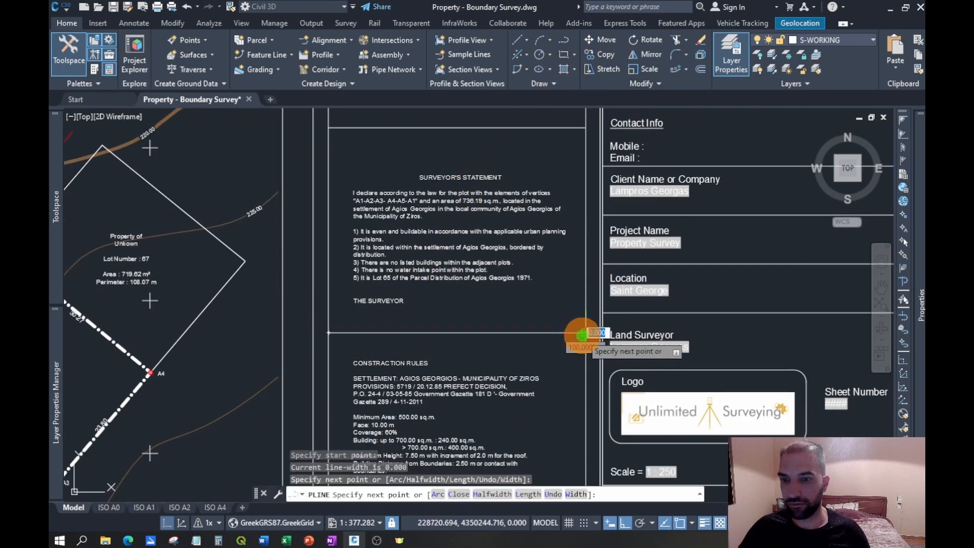
{"action": "key", "text": "Escape"}
- Draw a horizontal dividing polyline across the statement frame between the Construction Rules and the Observations
{"action": "scroll", "coordinate": [504, 224], "scroll_direction": "down", "scroll_amount": 2}
{"action": "middle_click_drag", "start_coordinate": [515, 320], "coordinate": [504, 246]}
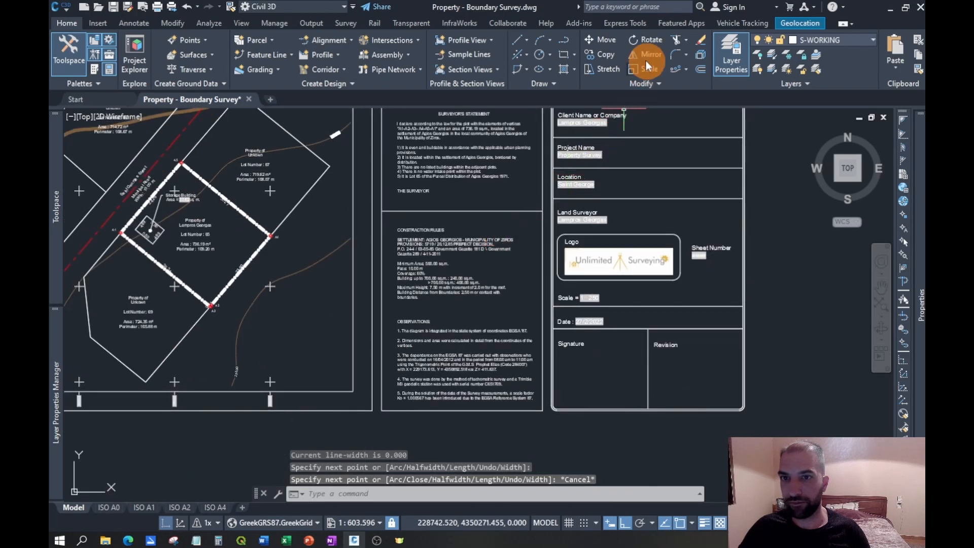
{"action": "left_click", "coordinate": [568, 45]}
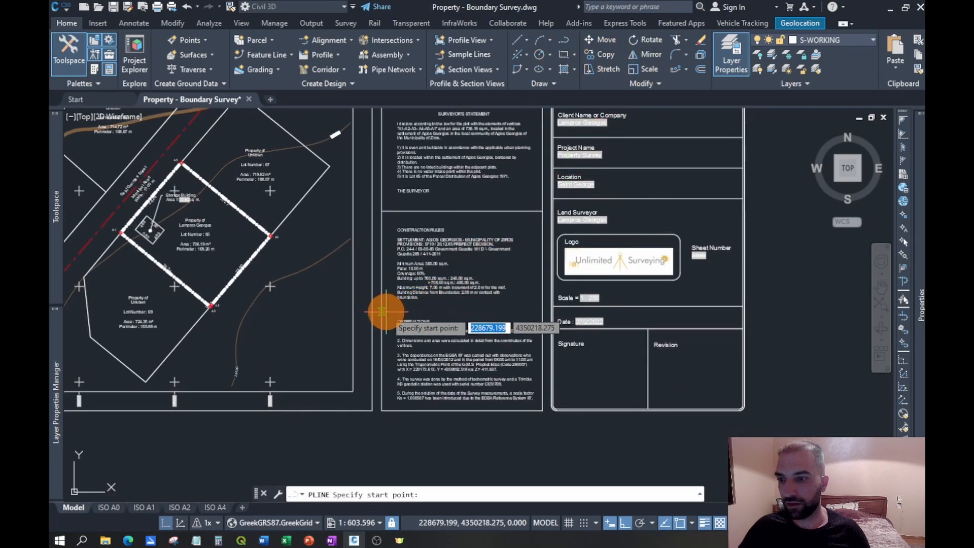
{"action": "left_click", "coordinate": [381, 309]}
{"action": "left_click", "coordinate": [540, 309]}
{"action": "right_click", "coordinate": [528, 330]}
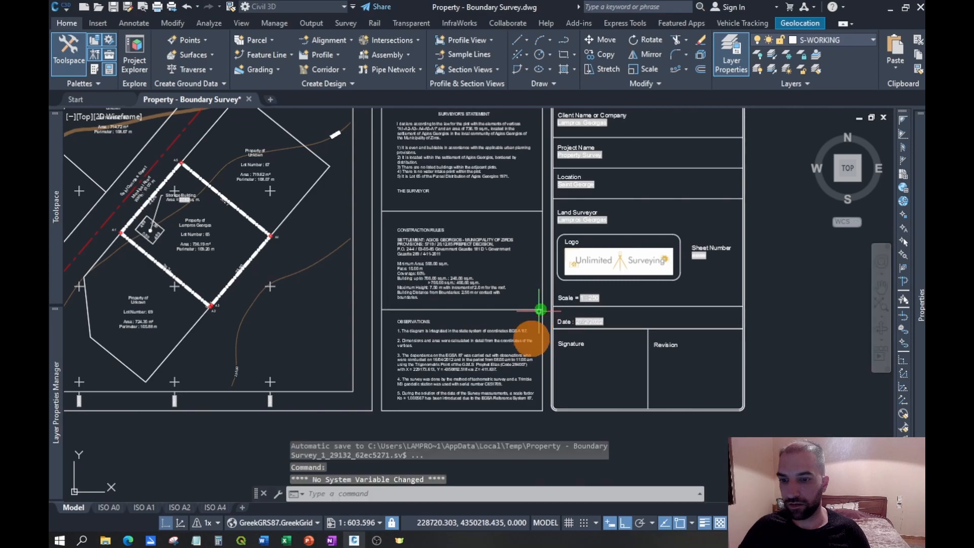
{"action": "middle_click_drag", "start_coordinate": [397, 235], "coordinate": [584, 246]}
{"action": "scroll", "coordinate": [583, 245], "scroll_direction": "down", "scroll_amount": 2}
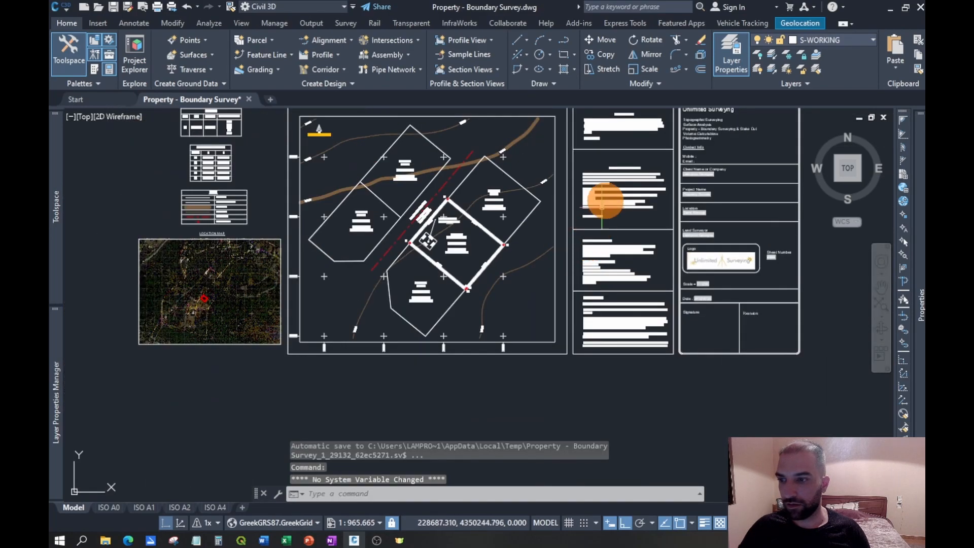
{"action": "middle_click_drag", "start_coordinate": [602, 205], "coordinate": [591, 260]}
{"action": "scroll", "coordinate": [757, 223], "scroll_direction": "up", "scroll_amount": 4}
{"action": "middle_click_drag", "start_coordinate": [756, 226], "coordinate": [700, 229]}
{"action": "scroll", "coordinate": [695, 253], "scroll_direction": "down", "scroll_amount": 2}
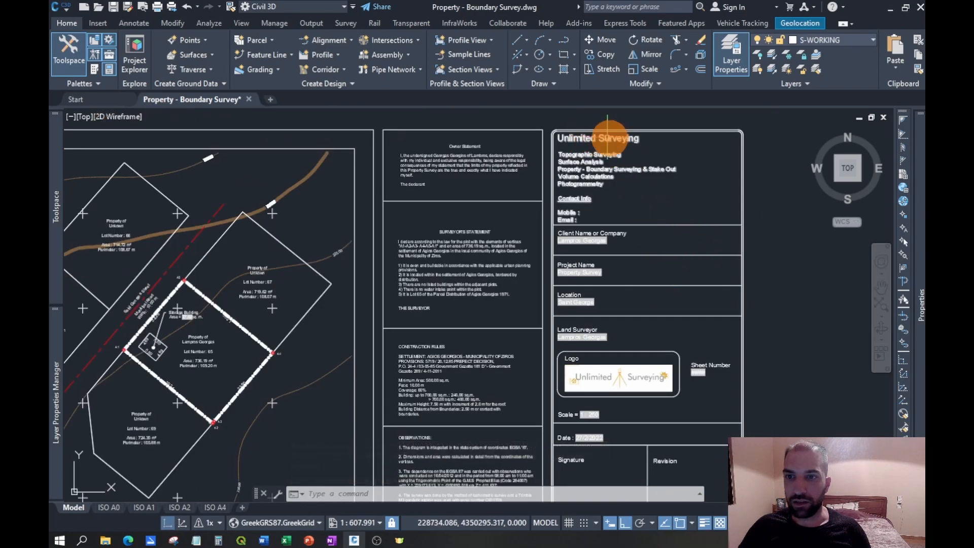
{"action": "mouse_move", "coordinate": [644, 279]}
{"action": "middle_mouse_down"}
{"action": "mouse_move", "coordinate": [589, 196]}
{"action": "mouse_move", "coordinate": [592, 224]}
{"action": "middle_mouse_up"}
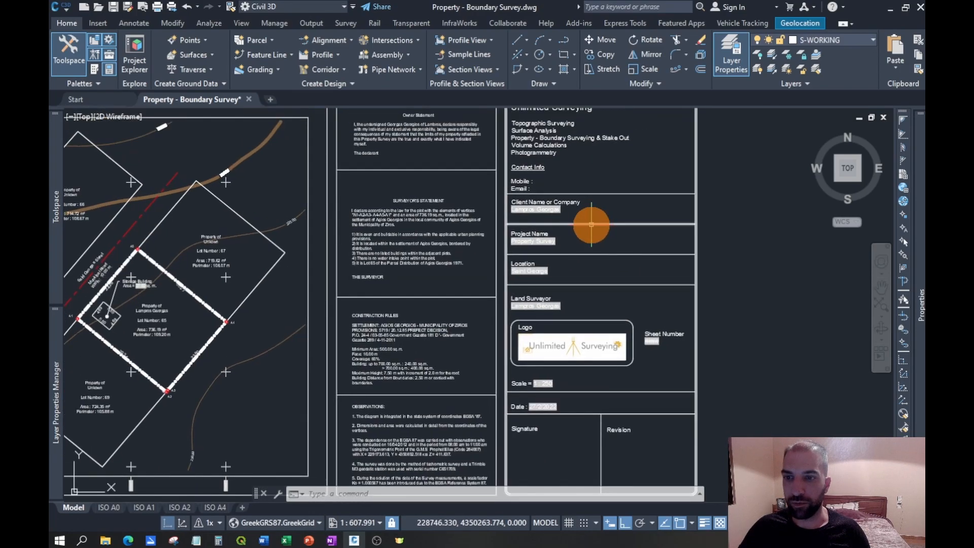
- Refresh the title block's Date field using the Date field with the regional short date format, and regenerate the model
{"action": "middle_click_drag", "start_coordinate": [624, 323], "coordinate": [621, 275]}
{"action": "scroll", "coordinate": [561, 359], "scroll_direction": "up", "scroll_amount": 4}
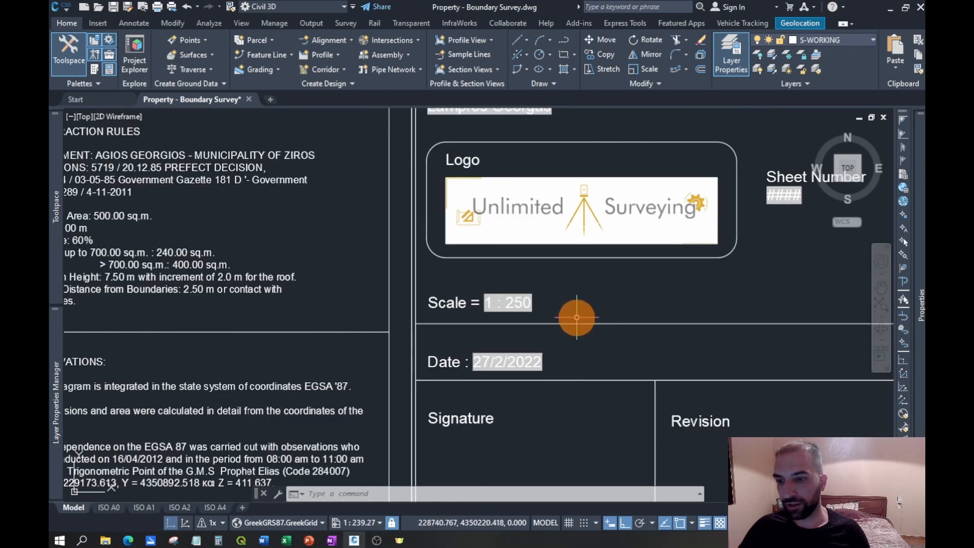
{"action": "scroll", "coordinate": [576, 318], "scroll_direction": "down", "scroll_amount": 2}
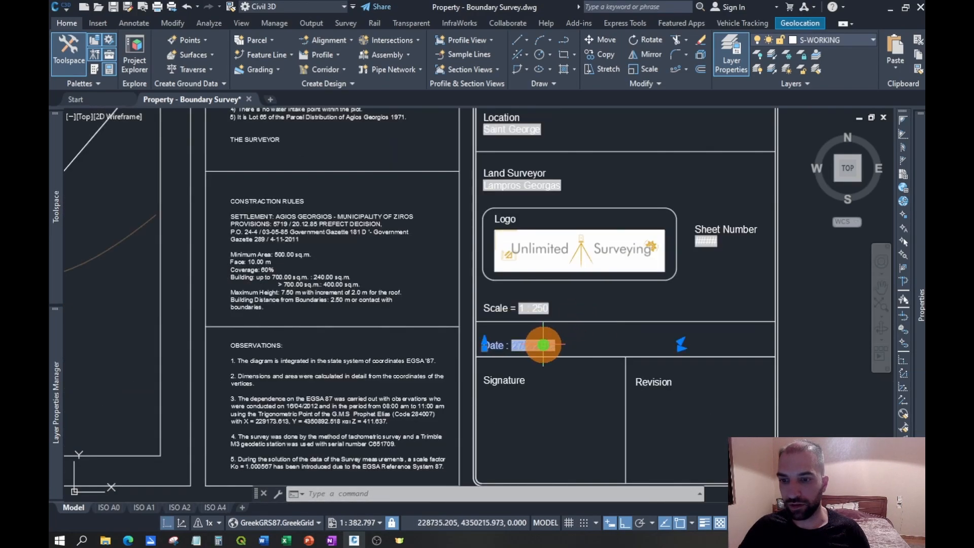
{"action": "double_click", "coordinate": [555, 347]}
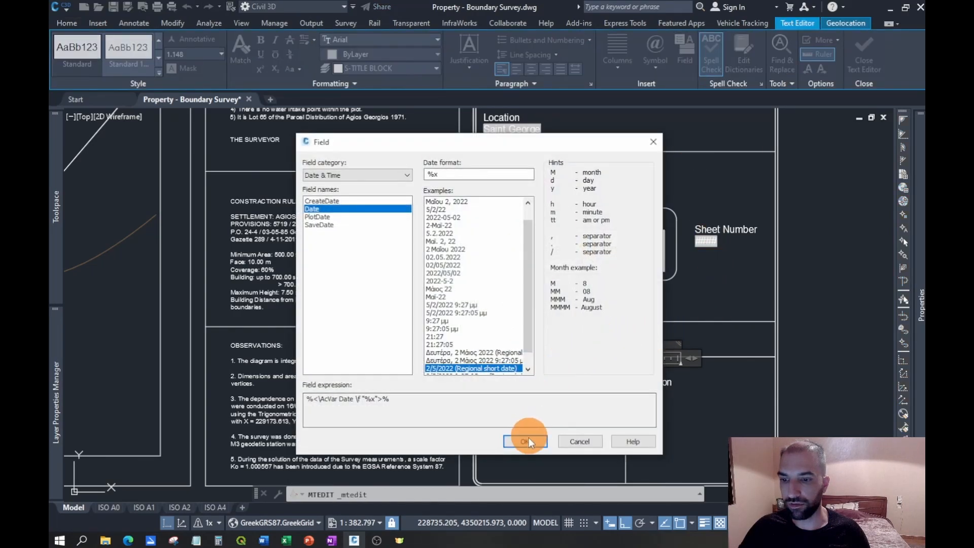
{"action": "left_click", "coordinate": [527, 440]}
{"action": "left_click", "coordinate": [568, 401]}
{"action": "type", "text": "RE"}
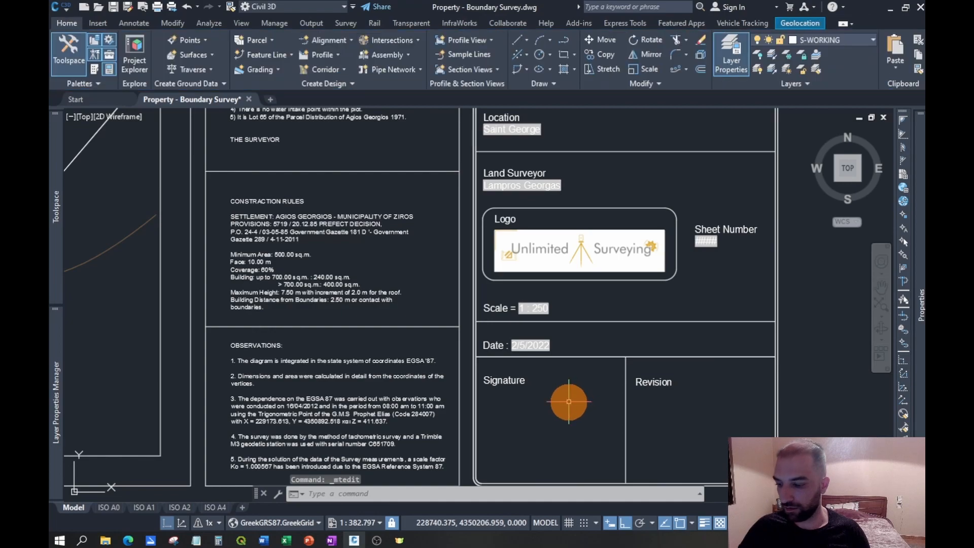
{"action": "key", "text": "Return"}
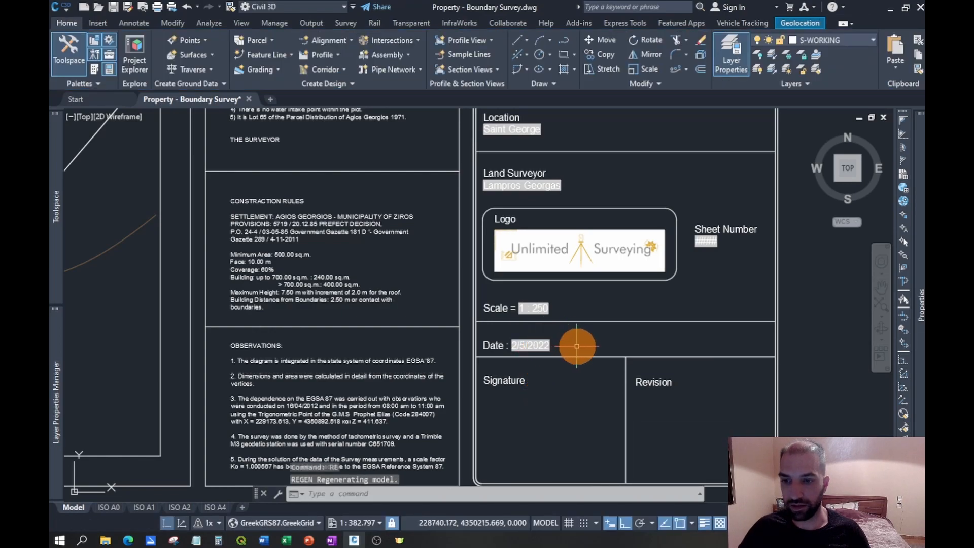
- Ungroup the location map so that its title and aerial image can be edited separately
{"action": "scroll", "coordinate": [574, 345], "scroll_direction": "down", "scroll_amount": 2}
{"action": "middle_click_drag", "start_coordinate": [533, 197], "coordinate": [627, 216]}
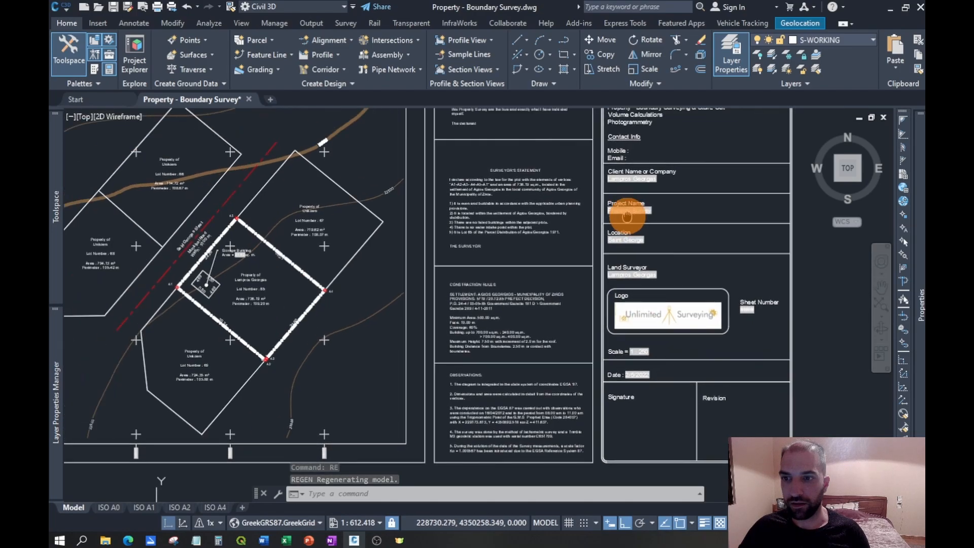
{"action": "scroll", "coordinate": [606, 239], "scroll_direction": "down", "scroll_amount": 3}
{"action": "scroll", "coordinate": [598, 185], "scroll_direction": "up", "scroll_amount": 3}
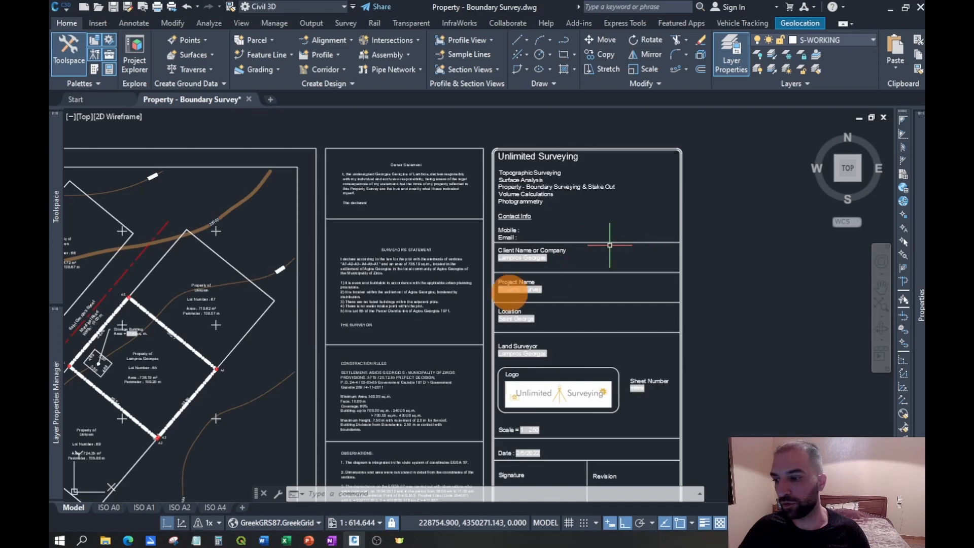
{"action": "middle_click_drag", "start_coordinate": [456, 285], "coordinate": [498, 282]}
{"action": "scroll", "coordinate": [497, 281], "scroll_direction": "down", "scroll_amount": 2}
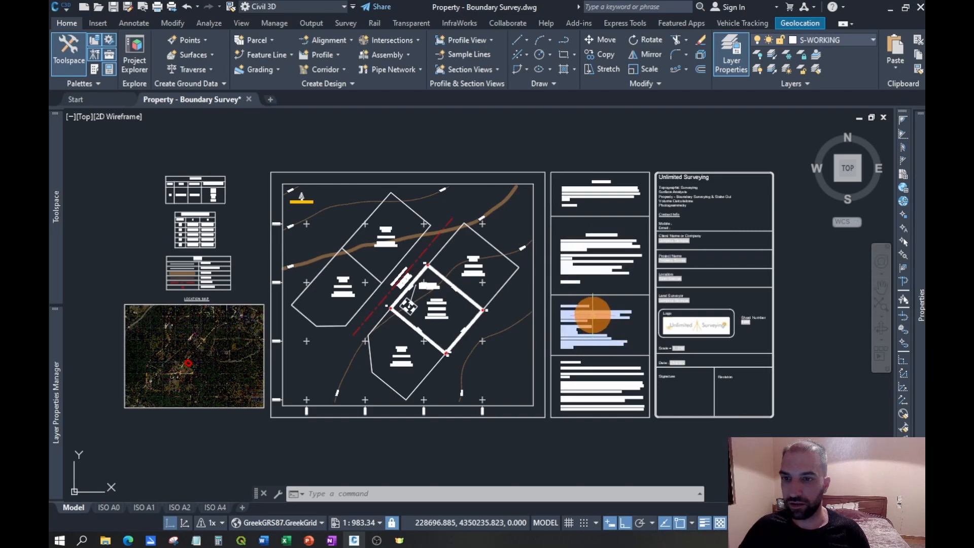
{"action": "middle_click_drag", "start_coordinate": [429, 289], "coordinate": [593, 272]}
{"action": "scroll", "coordinate": [392, 323], "scroll_direction": "up", "scroll_amount": 2}
{"action": "scroll", "coordinate": [392, 323], "scroll_direction": "up", "scroll_amount": 2}
{"action": "left_click", "coordinate": [420, 263]}
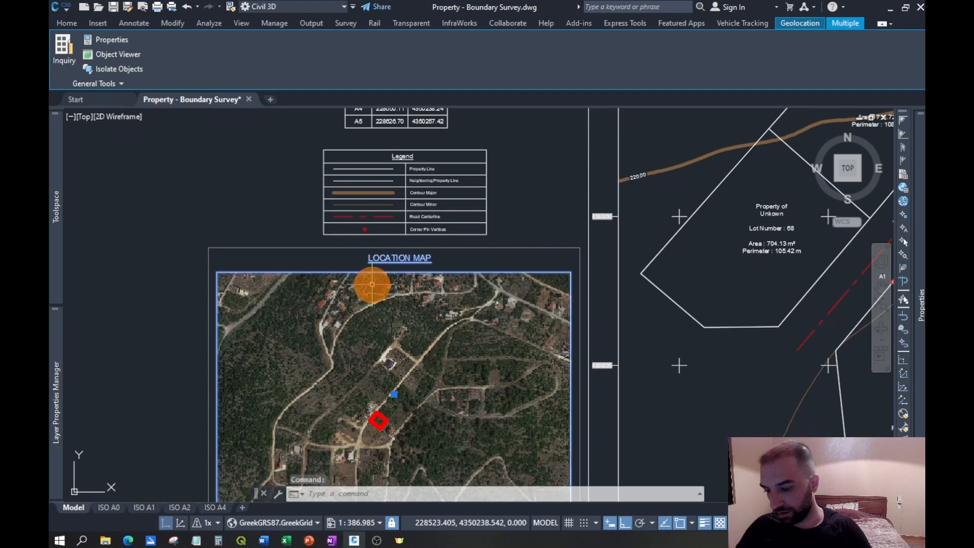
{"action": "type", "text": "n"}
{"action": "key", "text": "Down"}
{"action": "key", "text": "Down"}
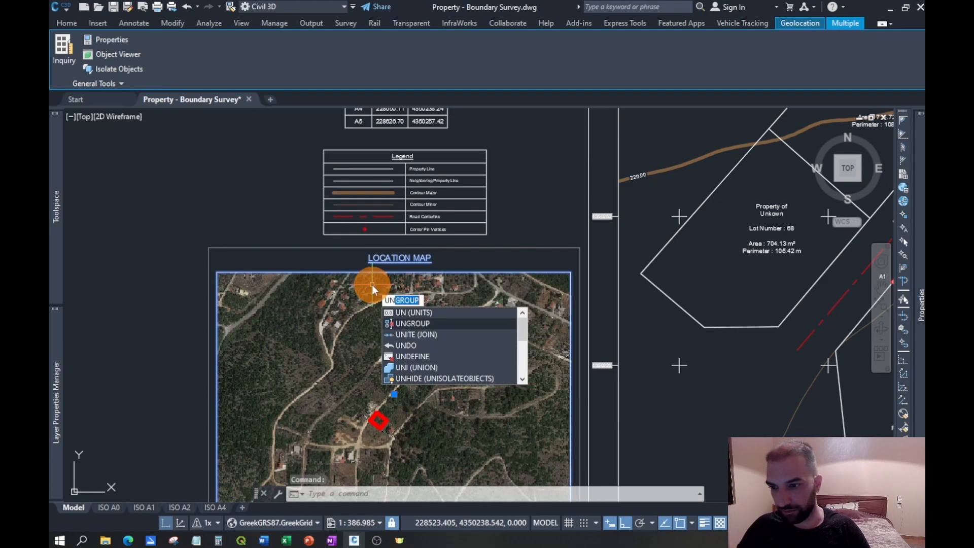
{"action": "key", "text": "Up"}
{"action": "key", "text": "Return"}
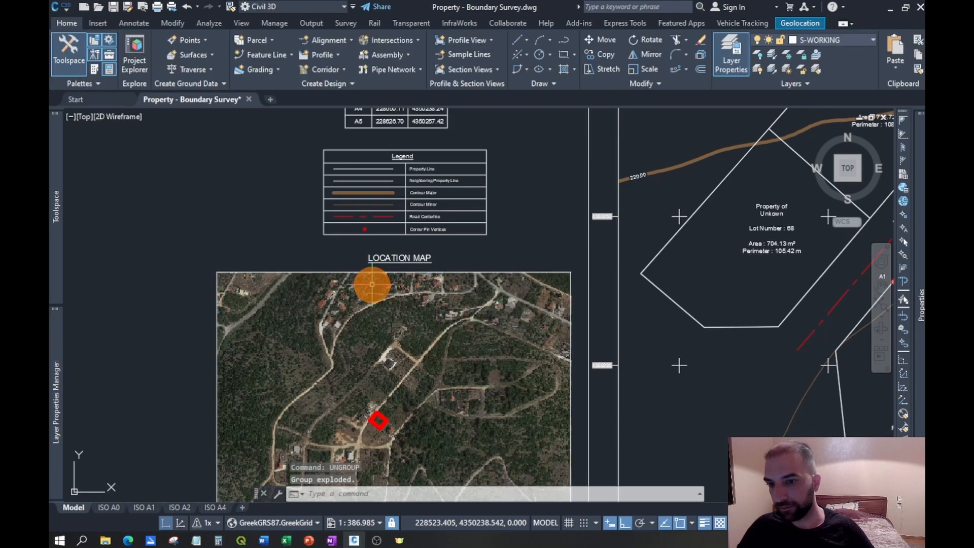
- Scale the location map image down to about four-fifths of its size, using its lower-left corner as the base point
{"action": "left_click", "coordinate": [442, 279]}
{"action": "left_click", "coordinate": [505, 276]}
{"action": "left_click", "coordinate": [571, 273]}
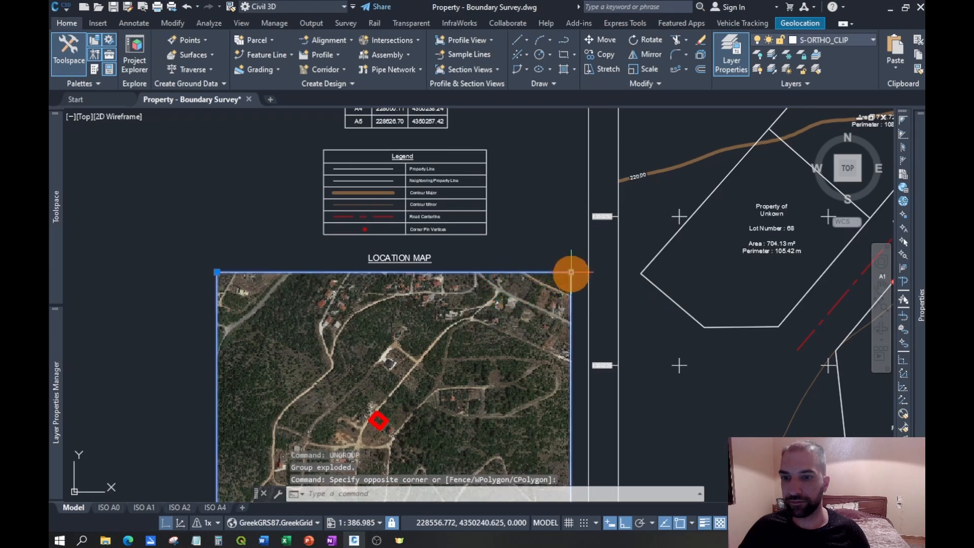
{"action": "key", "text": "Escape"}
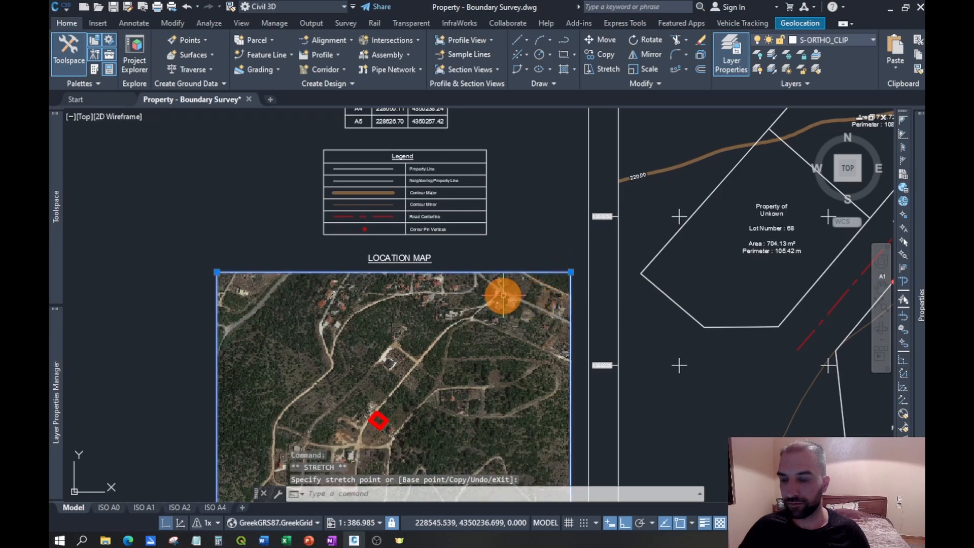
{"action": "key", "text": "Return"}
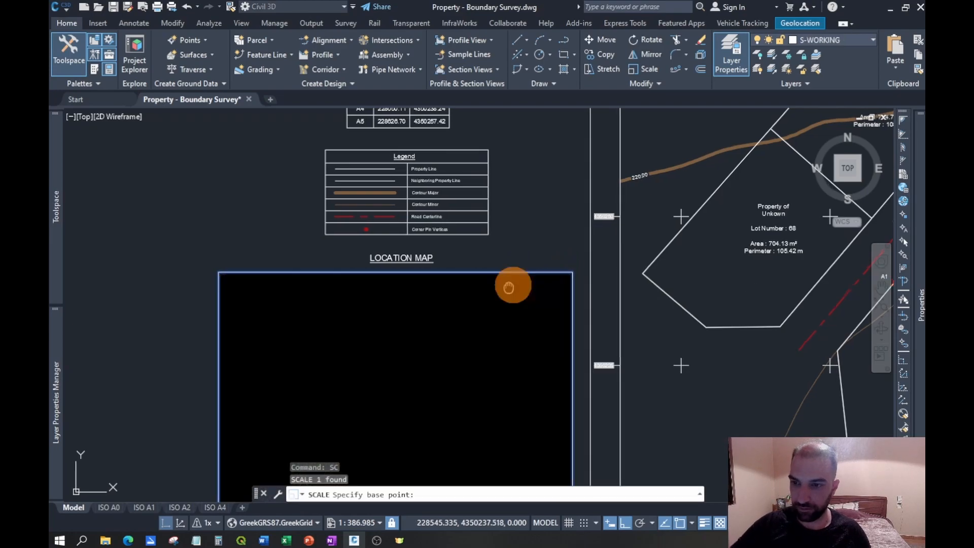
{"action": "middle_click_drag", "start_coordinate": [509, 286], "coordinate": [549, 212]}
{"action": "left_click", "coordinate": [259, 461]}
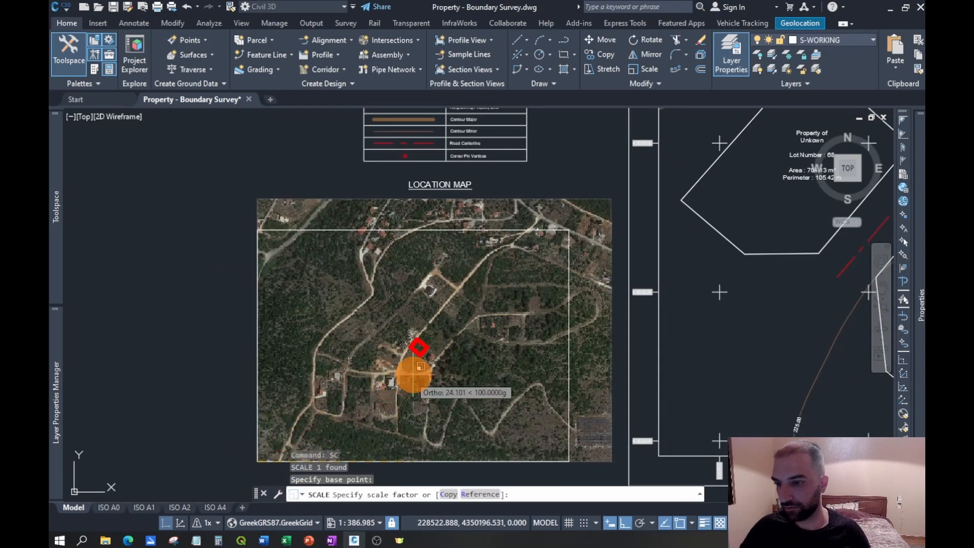
{"action": "left_click", "coordinate": [404, 384]}
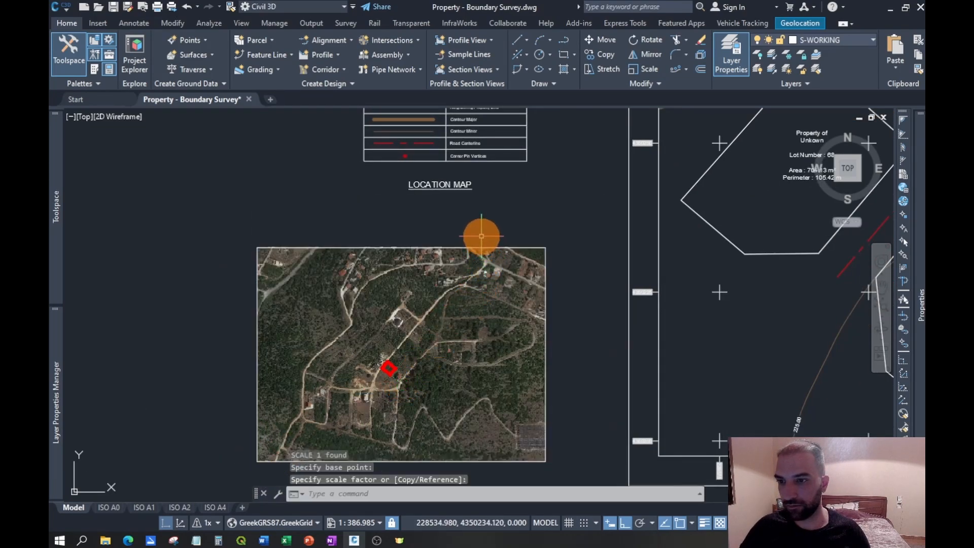
- Move the reduced location map image straight east by about 9.3 units
{"action": "left_click", "coordinate": [540, 217]}
{"action": "left_click", "coordinate": [483, 278]}
{"action": "key", "text": "Return"}
{"action": "left_click", "coordinate": [440, 300]}
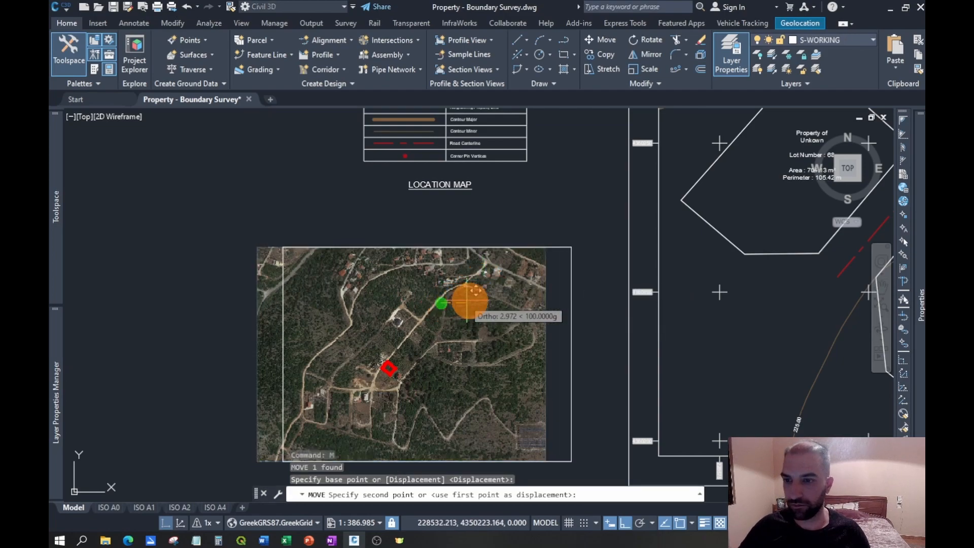
{"action": "left_click", "coordinate": [497, 301]}
- Lower the LOCATION MAP title to just above the image and shift it east toward the image's centre
{"action": "left_click", "coordinate": [409, 182]}
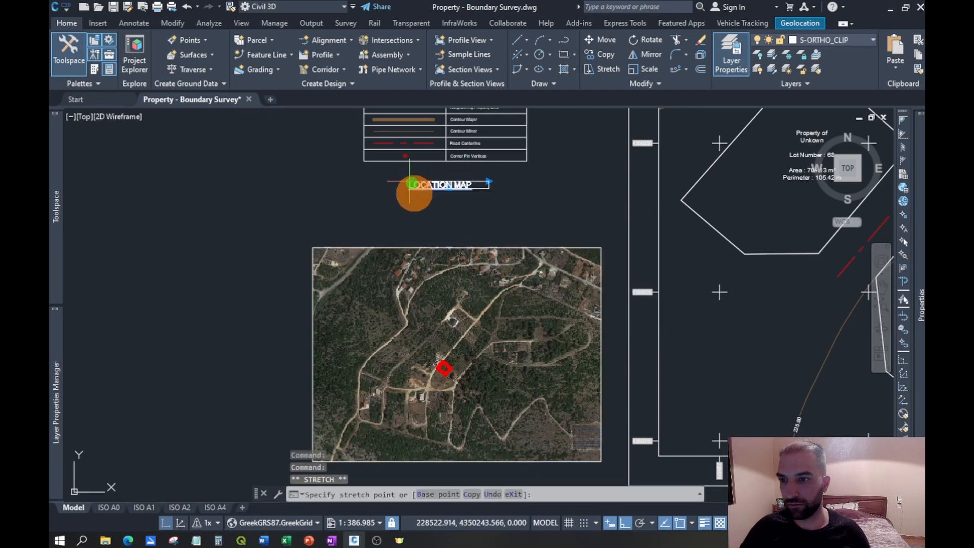
{"action": "scroll", "coordinate": [424, 223], "scroll_direction": "up", "scroll_amount": 2}
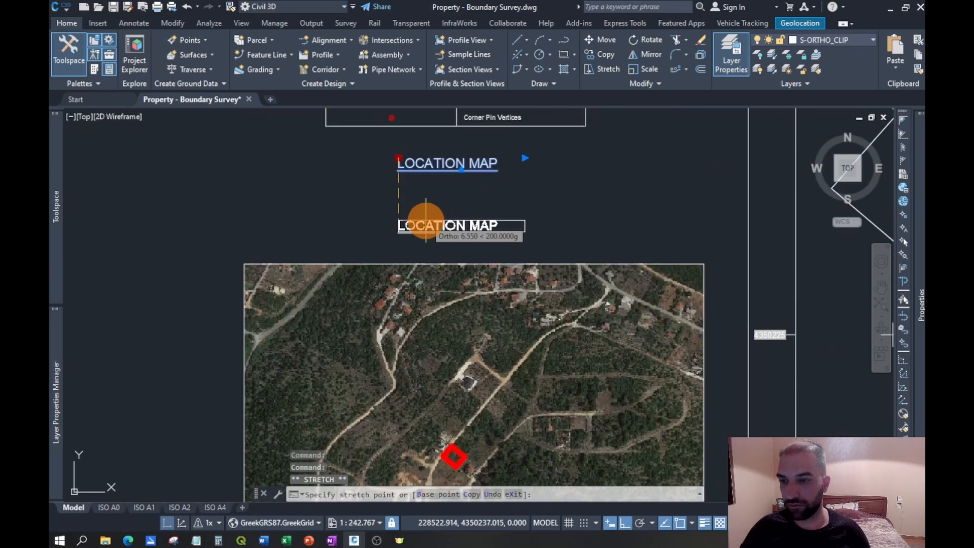
{"action": "left_click", "coordinate": [427, 221]}
{"action": "left_click", "coordinate": [399, 220]}
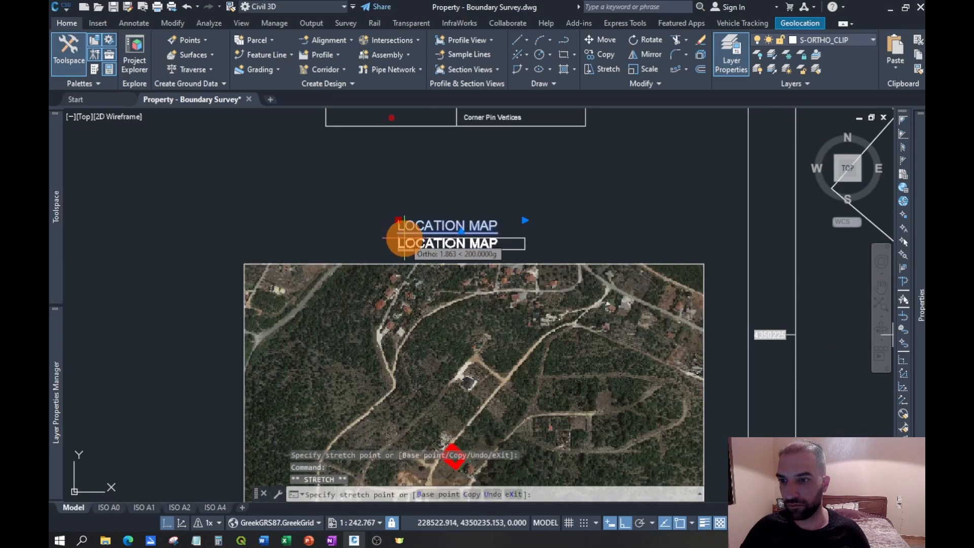
{"action": "left_click", "coordinate": [406, 238]}
{"action": "left_click", "coordinate": [399, 234]}
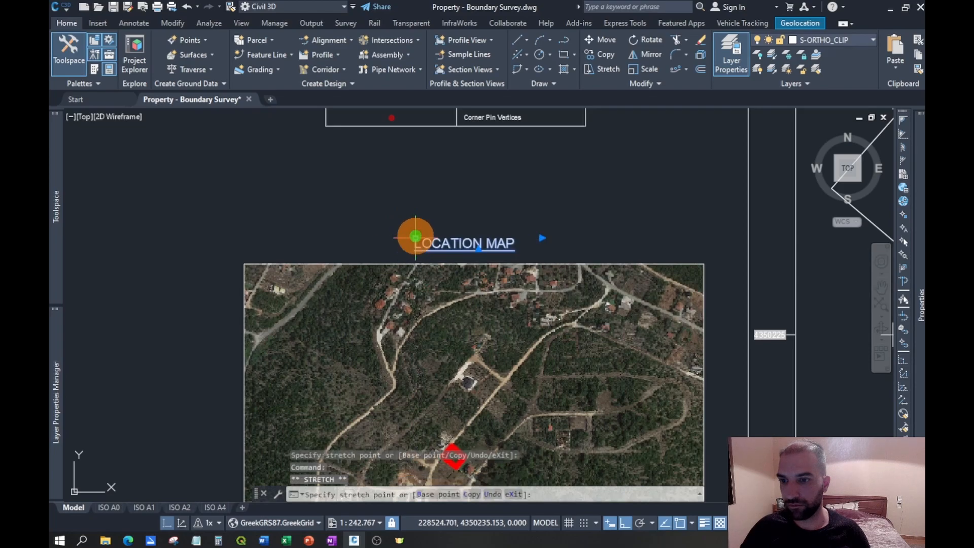
{"action": "left_click", "coordinate": [414, 237]}
- Nudge the LOCATION MAP title slightly farther east so it is centred over the aerial image
{"action": "scroll", "coordinate": [347, 253], "scroll_direction": "down", "scroll_amount": 2}
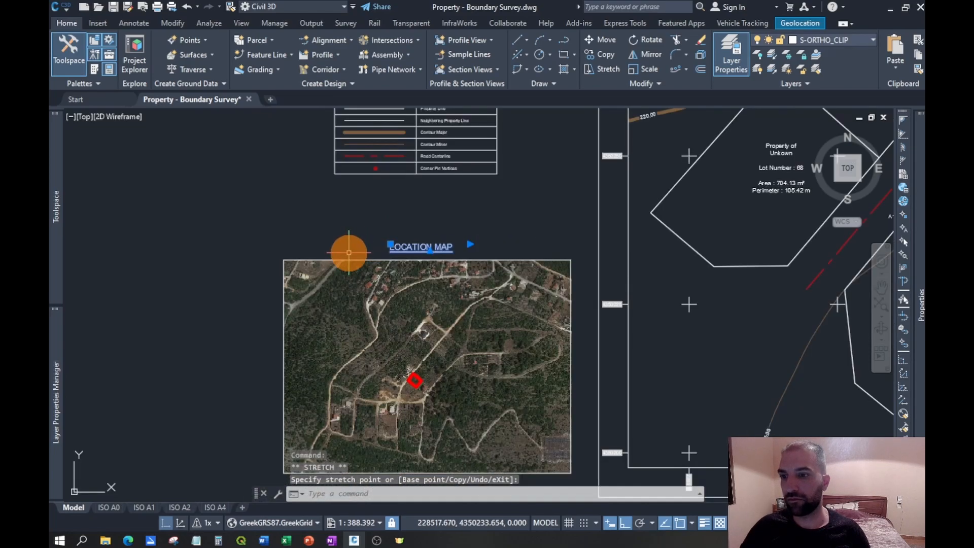
{"action": "key", "text": "Escape"}
{"action": "left_click", "coordinate": [474, 218]}
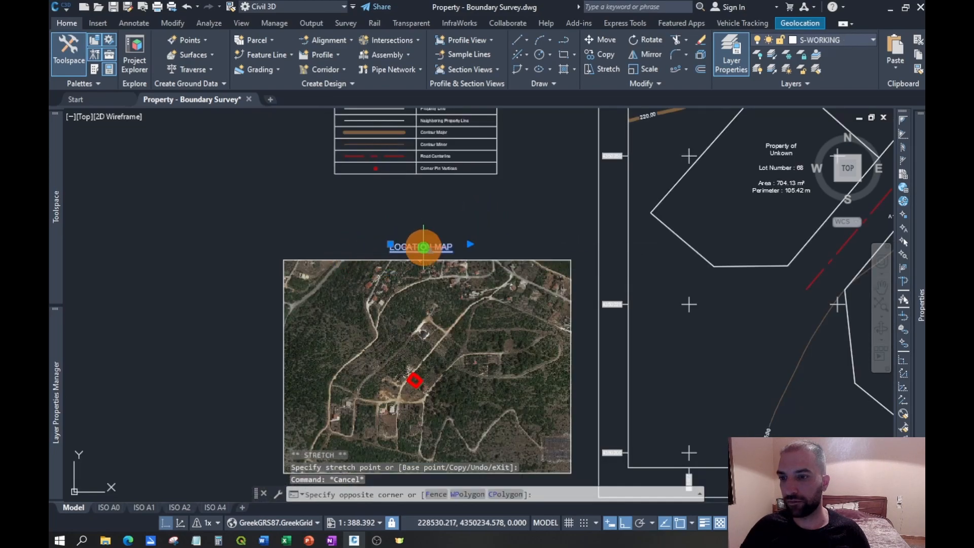
{"action": "left_click", "coordinate": [421, 250]}
{"action": "scroll", "coordinate": [382, 235], "scroll_direction": "up", "scroll_amount": 4}
{"action": "left_click", "coordinate": [400, 257]}
{"action": "key", "text": "Escape"}
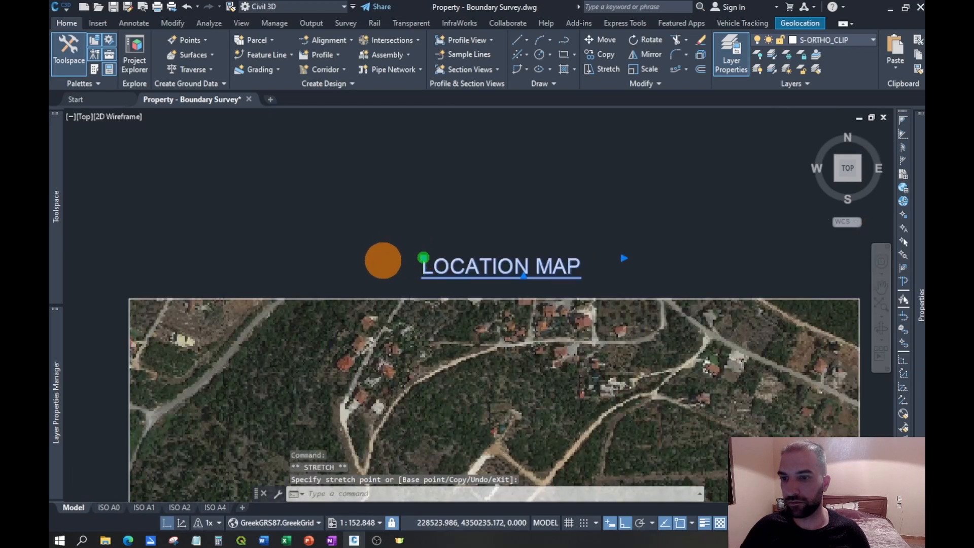
- Group the LOCATION MAP title with the aerial image
{"action": "scroll", "coordinate": [384, 261], "scroll_direction": "down", "scroll_amount": 4}
{"action": "left_click", "coordinate": [474, 229]}
{"action": "left_click", "coordinate": [419, 293]}
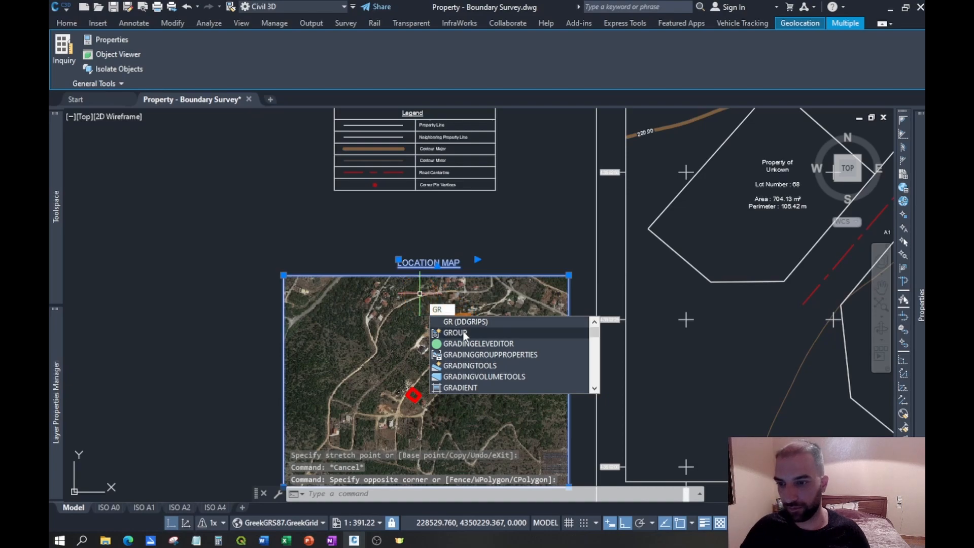
{"action": "left_click", "coordinate": [463, 332]}
- Move the grouped location map straight north to above the Area Table
{"action": "scroll", "coordinate": [442, 352], "scroll_direction": "down", "scroll_amount": 4}
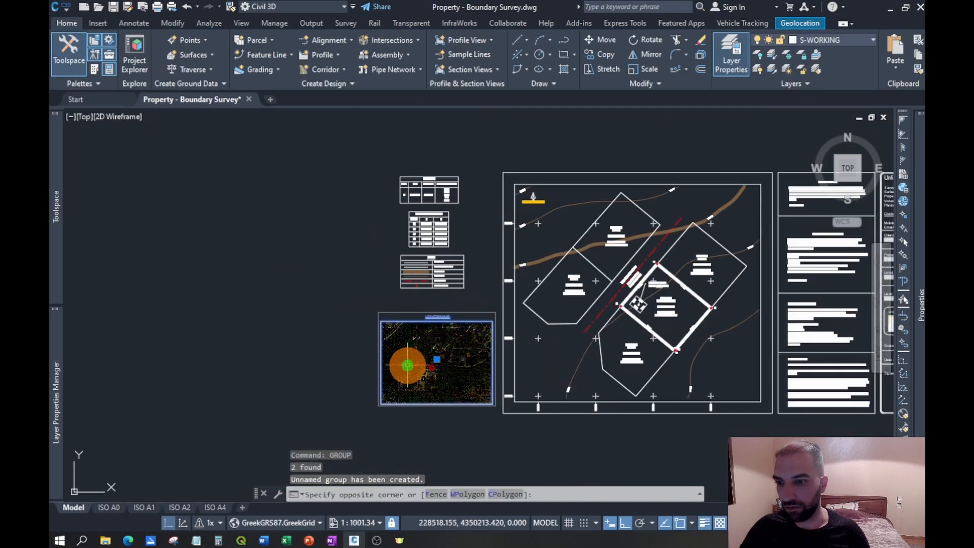
{"action": "left_click", "coordinate": [408, 364]}
{"action": "key", "text": "Return"}
{"action": "left_click", "coordinate": [435, 373]}
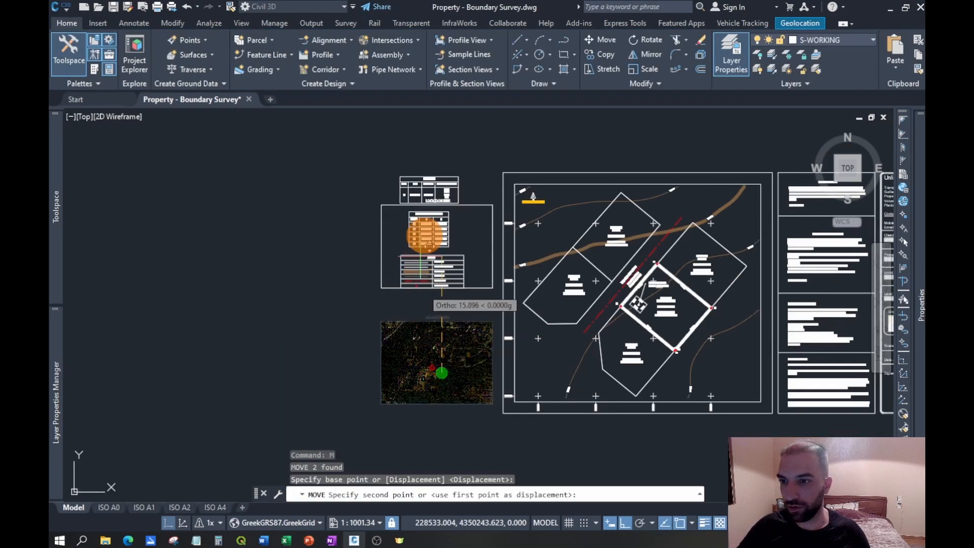
{"action": "left_click", "coordinate": [449, 149]}
- Move the Area Table, Corner Coordinates Table and Legend together straight south, leaving room beneath the location map
{"action": "scroll", "coordinate": [446, 330], "scroll_direction": "up", "scroll_amount": 5}
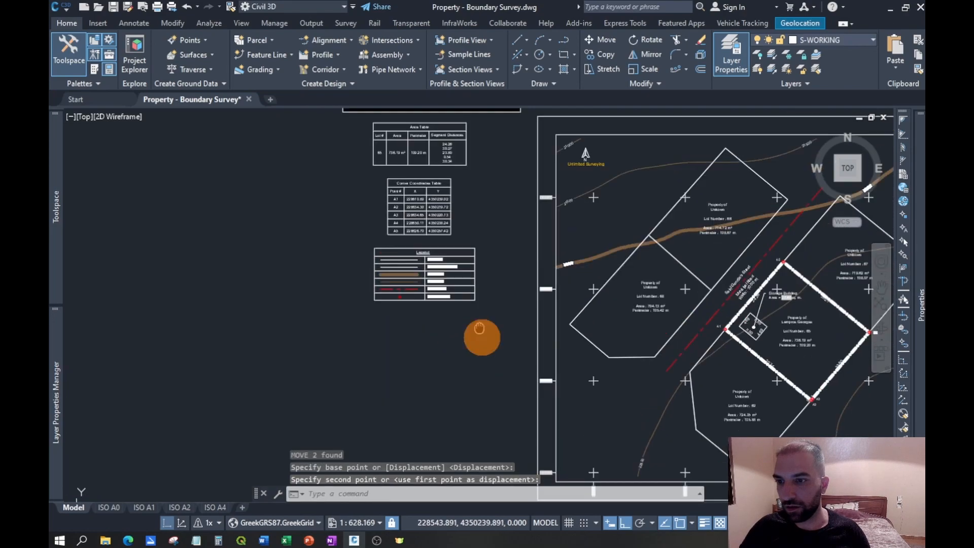
{"action": "left_click", "coordinate": [520, 359]}
{"action": "left_click", "coordinate": [331, 143]}
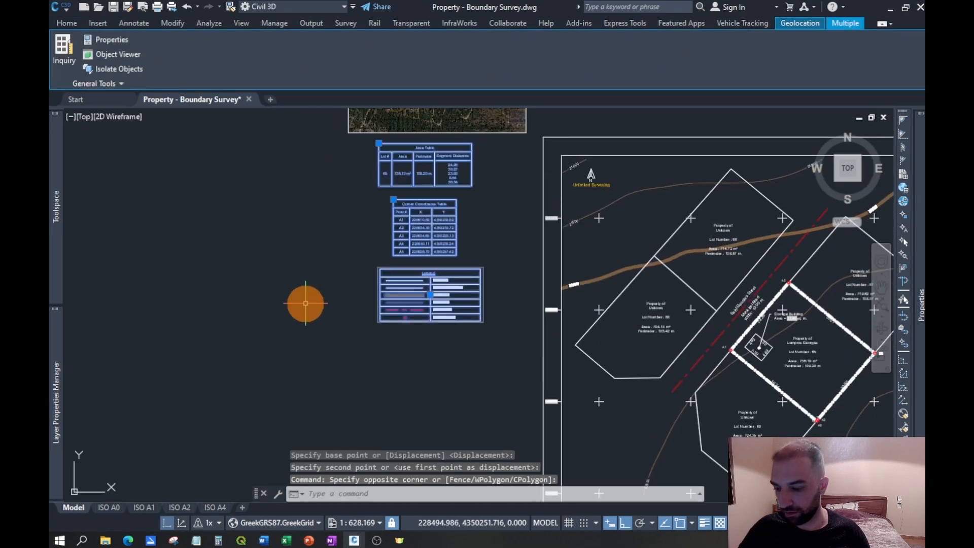
{"action": "type", "text": "m"}
{"action": "key", "text": "Return"}
{"action": "left_click", "coordinate": [533, 213]}
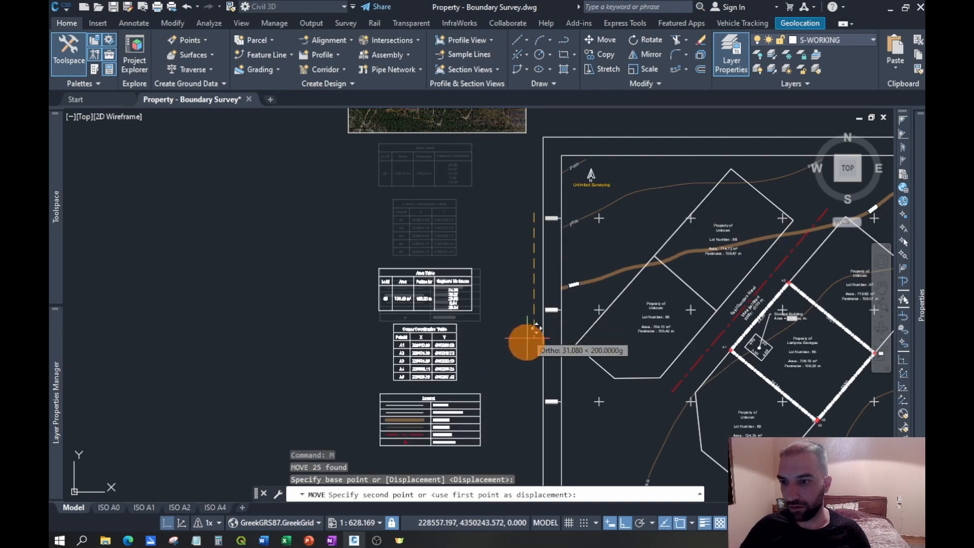
{"action": "left_click", "coordinate": [526, 397]}
- Move the grouped location map straight south by about 45 units, placing it just above the Area Table
{"action": "middle_click_drag", "start_coordinate": [505, 201], "coordinate": [480, 348]}
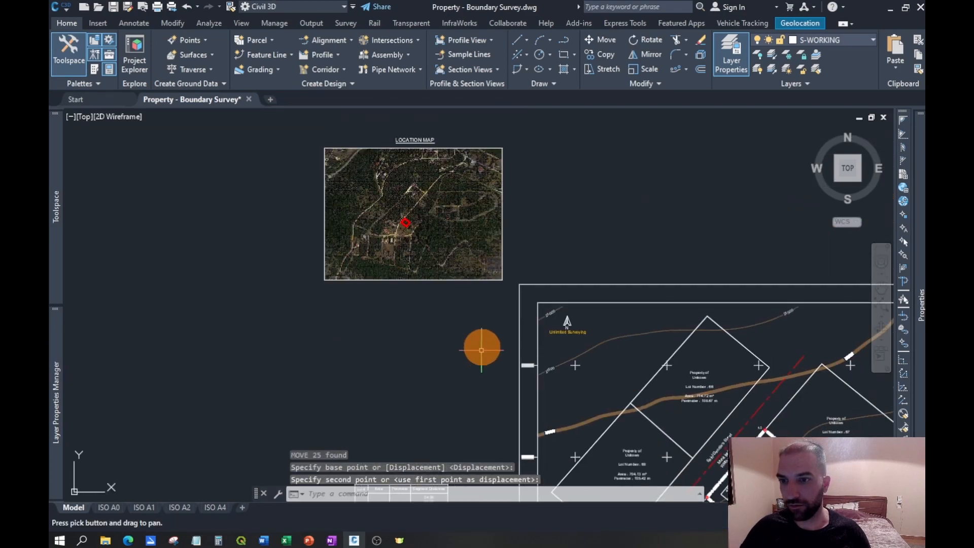
{"action": "left_click", "coordinate": [509, 293]}
{"action": "left_click", "coordinate": [287, 123]}
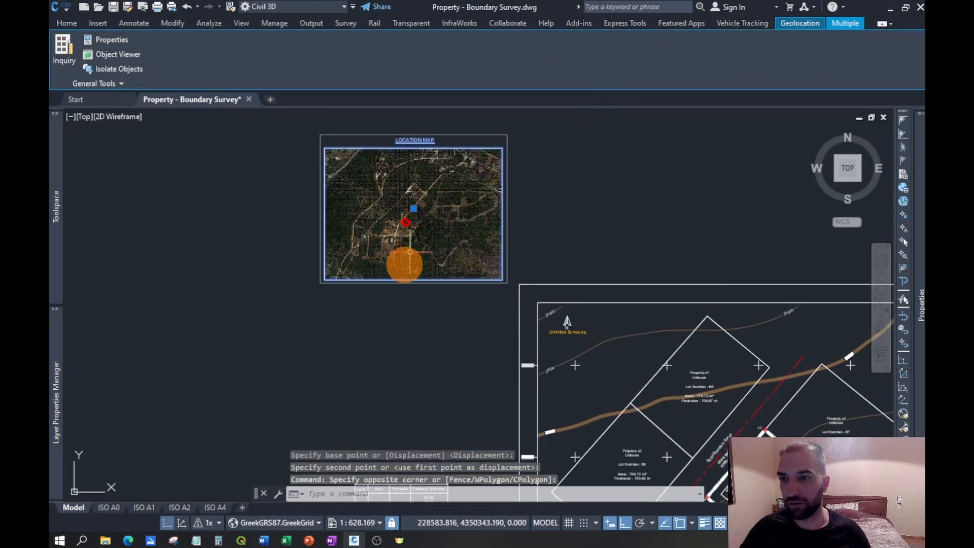
{"action": "key", "text": "Return"}
{"action": "left_click", "coordinate": [613, 152]}
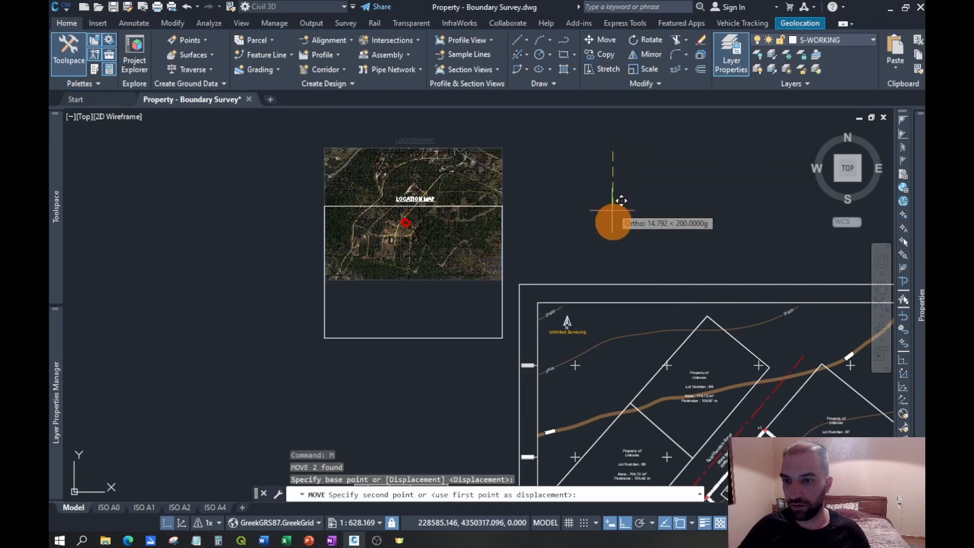
{"action": "middle_click_drag", "start_coordinate": [619, 349], "coordinate": [618, 252]}
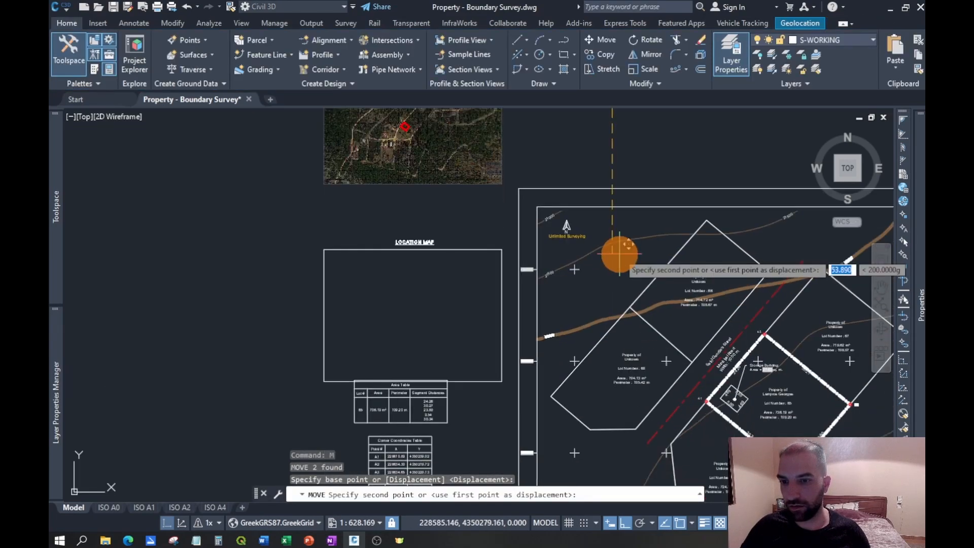
{"action": "left_click", "coordinate": [626, 219]}
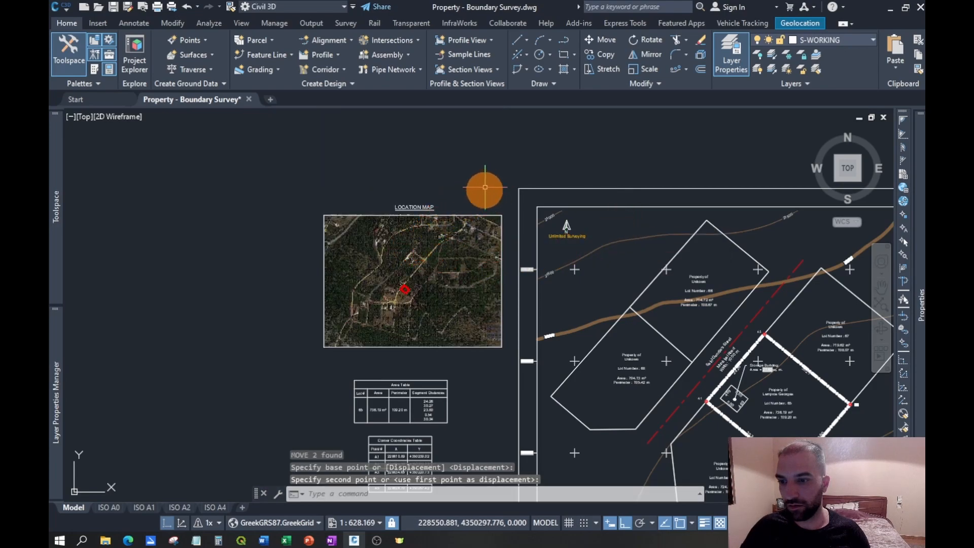
- Move the Area Table and the Corner Coordinates Table straight west, clear of the column beneath the location map
{"action": "middle_click_drag", "start_coordinate": [485, 185], "coordinate": [538, 135]}
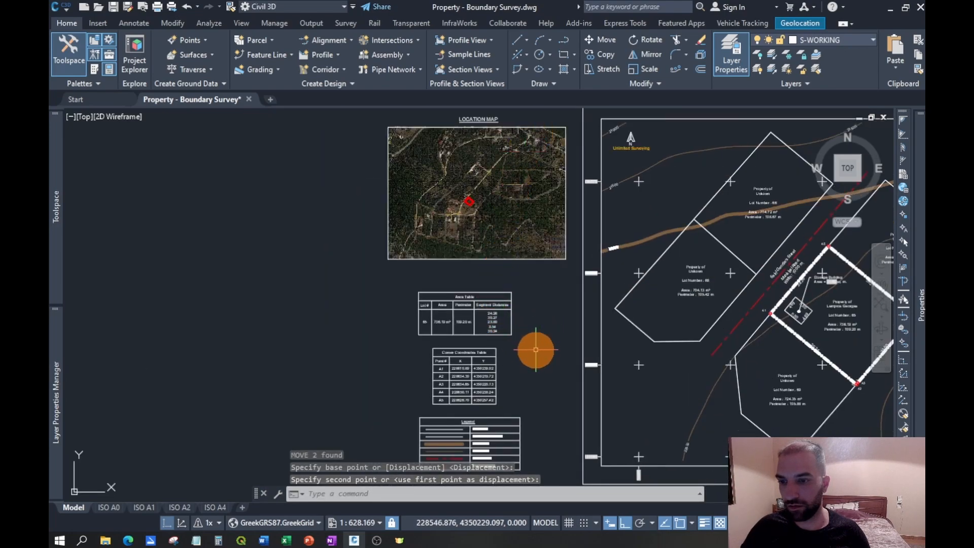
{"action": "left_click", "coordinate": [509, 339]}
{"action": "left_click", "coordinate": [410, 291]}
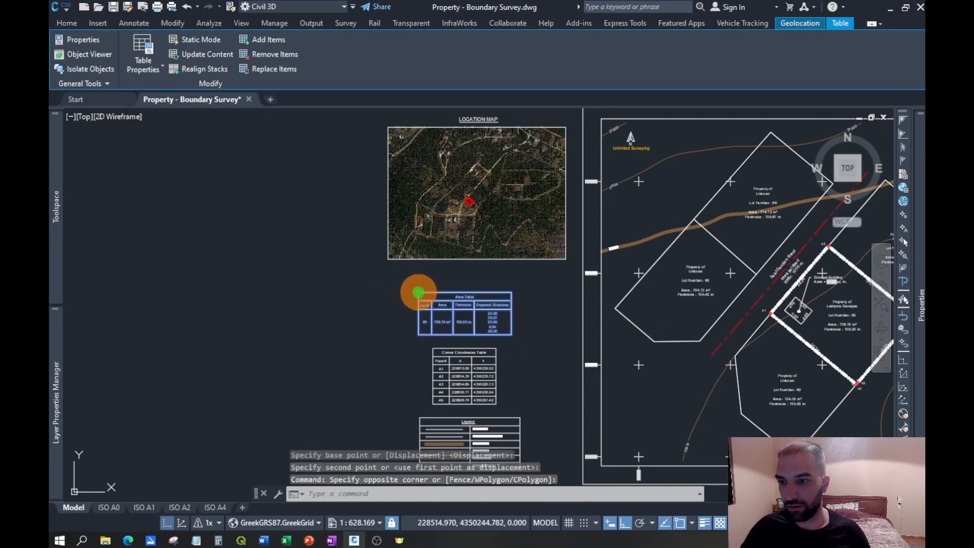
{"action": "left_click", "coordinate": [419, 292]}
{"action": "left_click", "coordinate": [234, 292]}
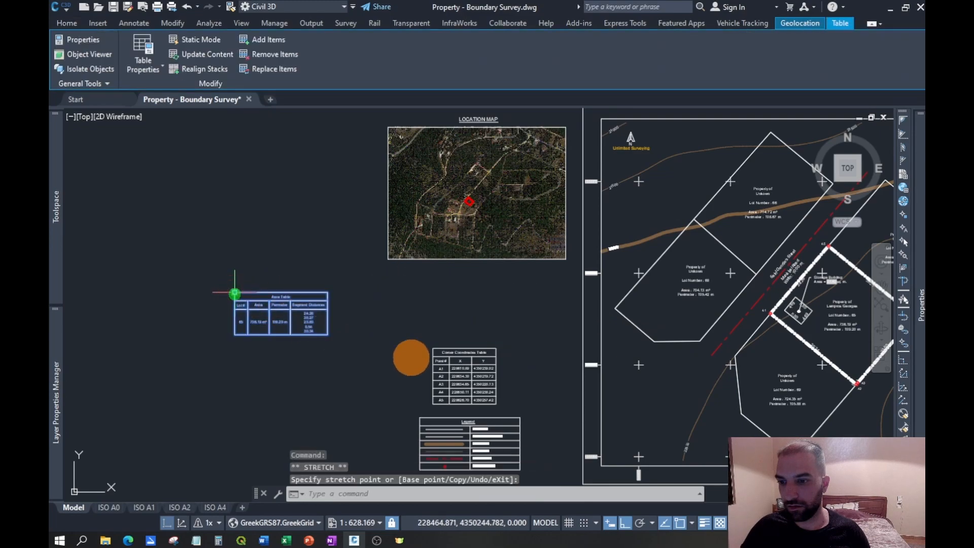
{"action": "left_click", "coordinate": [433, 349]}
{"action": "left_click", "coordinate": [256, 349]}
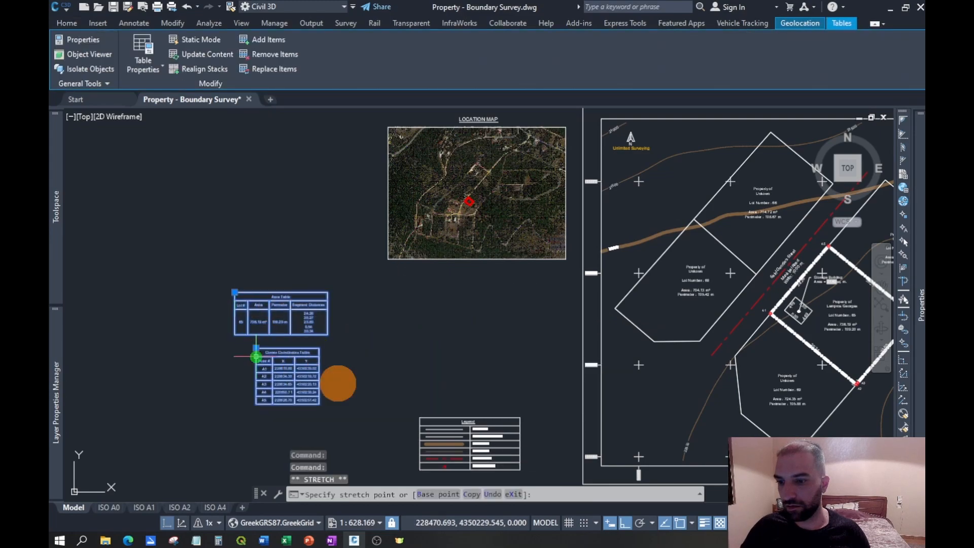
- Move the Legend straight north to just beneath the location map
{"action": "left_click", "coordinate": [485, 440]}
{"action": "left_click", "coordinate": [469, 443]}
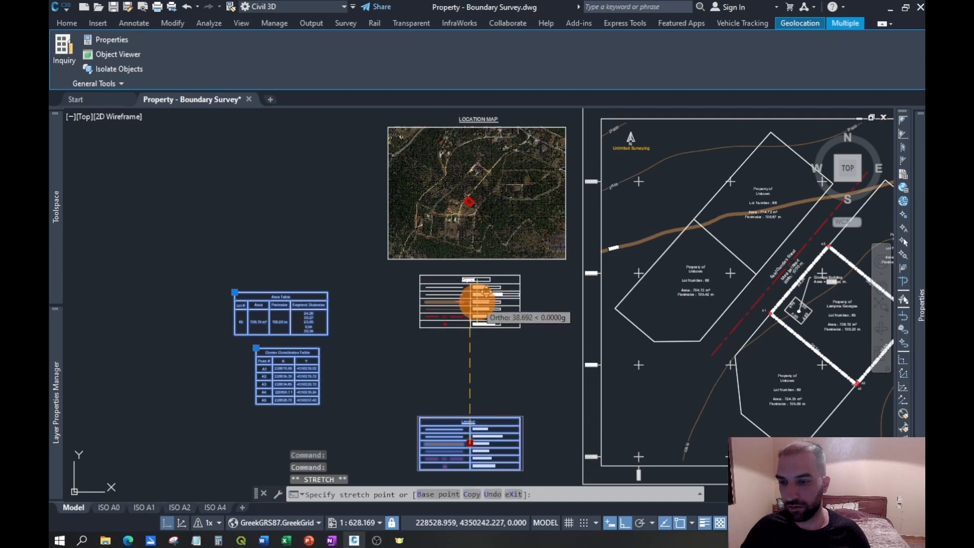
{"action": "scroll", "coordinate": [513, 291], "scroll_direction": "up", "scroll_amount": 2}
{"action": "left_click", "coordinate": [447, 307]}
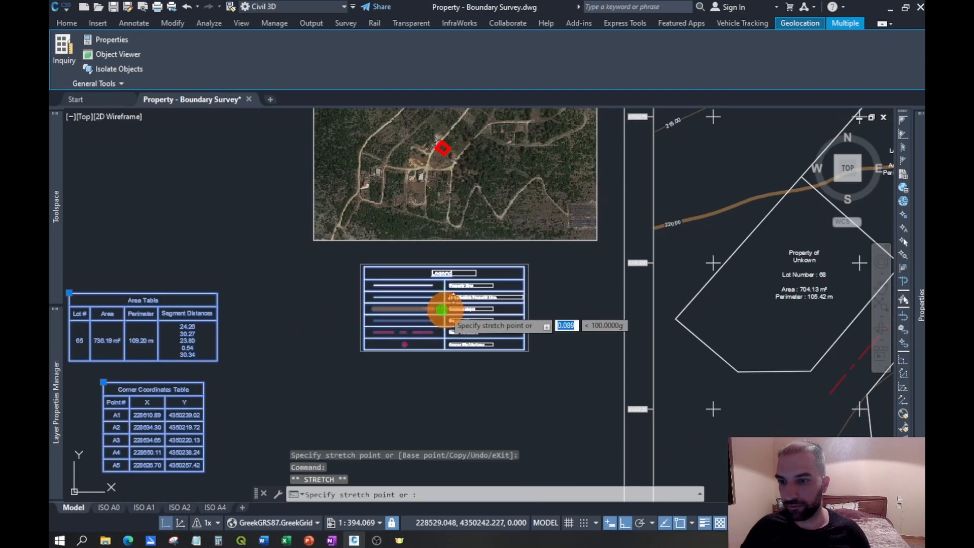
{"action": "middle_click_drag", "start_coordinate": [548, 347], "coordinate": [653, 288]}
{"action": "key", "text": "Escape"}
- With Ortho off, move the Area Table beneath the Legend, aligning its left edge with the location map's left edge
{"action": "left_click", "coordinate": [278, 197]}
{"action": "left_click", "coordinate": [215, 277]}
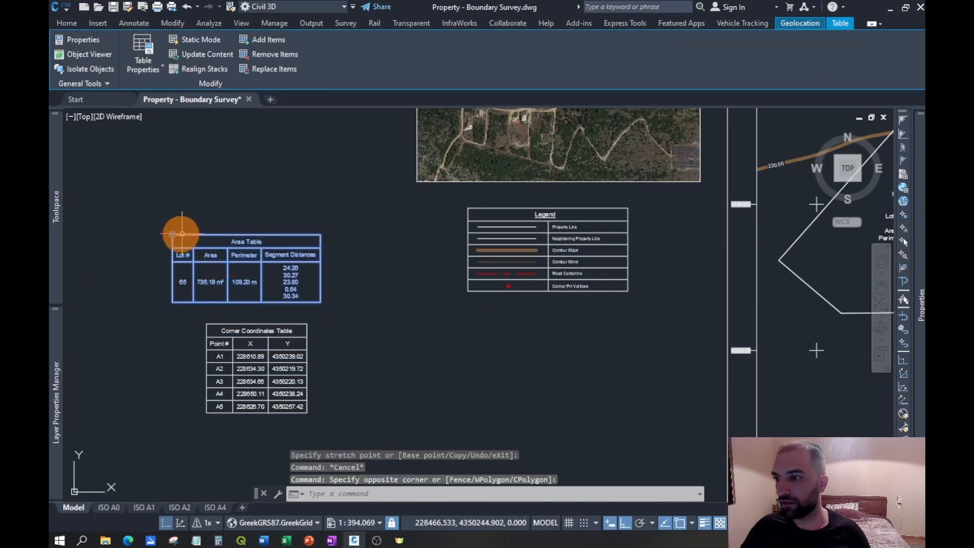
{"action": "left_click", "coordinate": [173, 234]}
{"action": "left_click", "coordinate": [659, 520]}
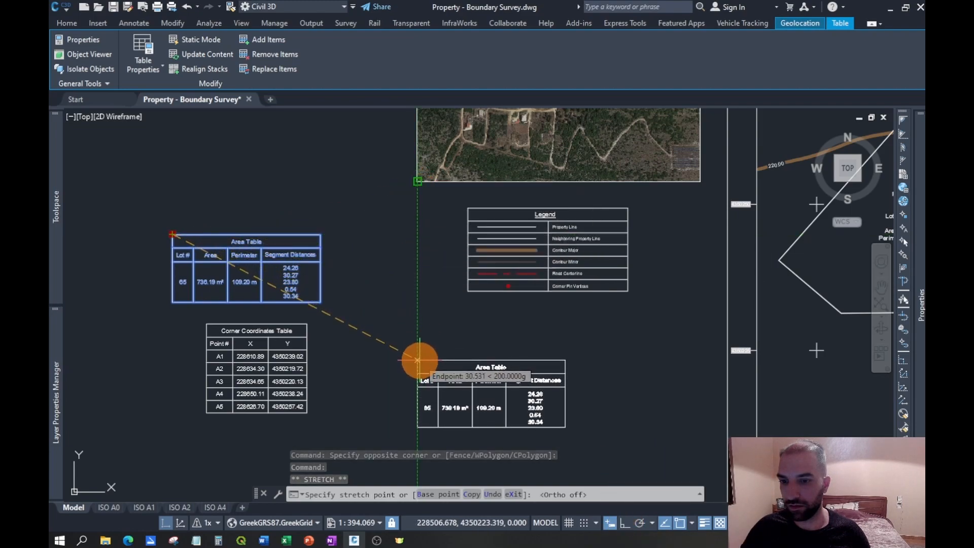
{"action": "left_click", "coordinate": [418, 360]}
{"action": "key", "text": "Escape"}
- Place the Corner Coordinates Table to the east of the Area Table with their top edges aligned
{"action": "left_click", "coordinate": [320, 325]}
{"action": "left_click", "coordinate": [207, 435]}
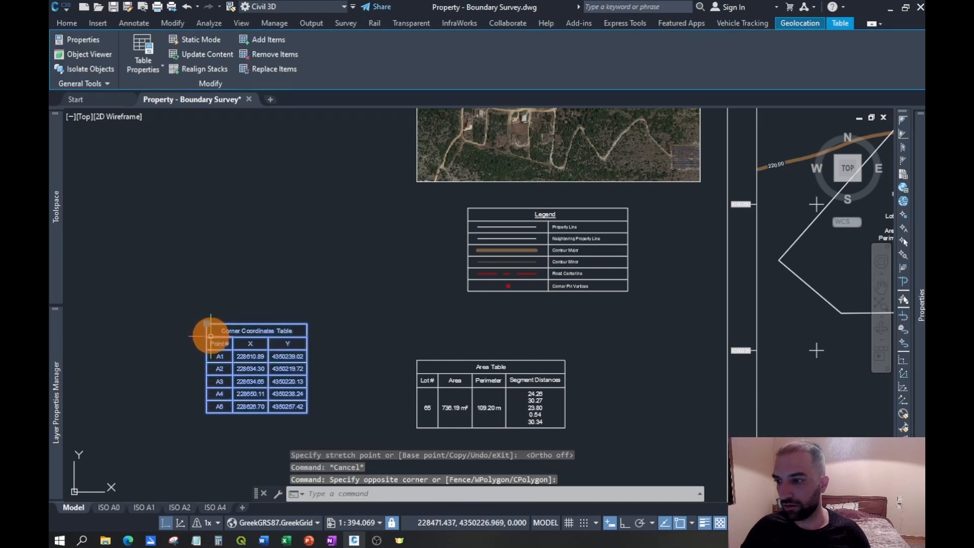
{"action": "left_click", "coordinate": [207, 323]}
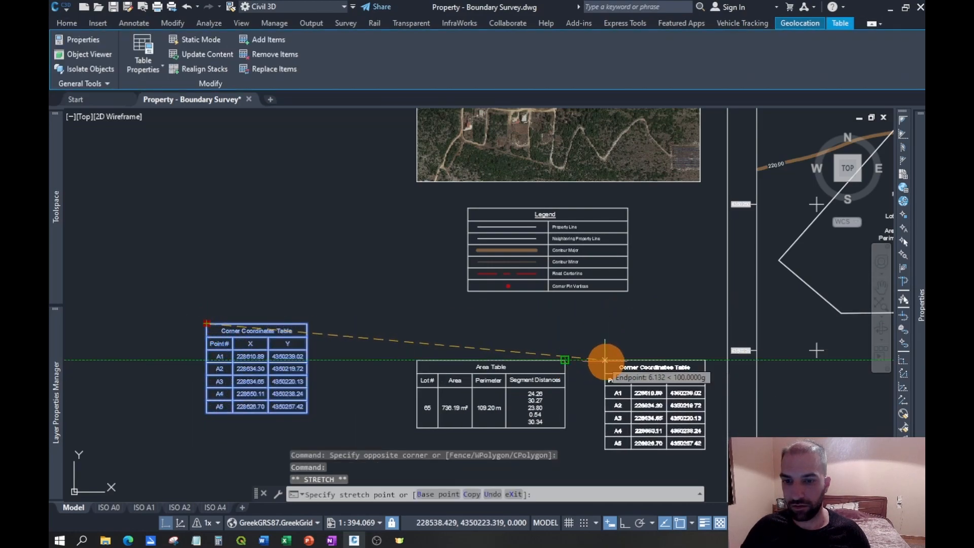
{"action": "left_click", "coordinate": [603, 360]}
{"action": "middle_click_drag", "start_coordinate": [695, 316], "coordinate": [590, 300]}
{"action": "scroll", "coordinate": [565, 304], "scroll_direction": "down", "scroll_amount": 2}
{"action": "middle_click_drag", "start_coordinate": [717, 276], "coordinate": [653, 297]}
{"action": "key", "text": "Escape"}
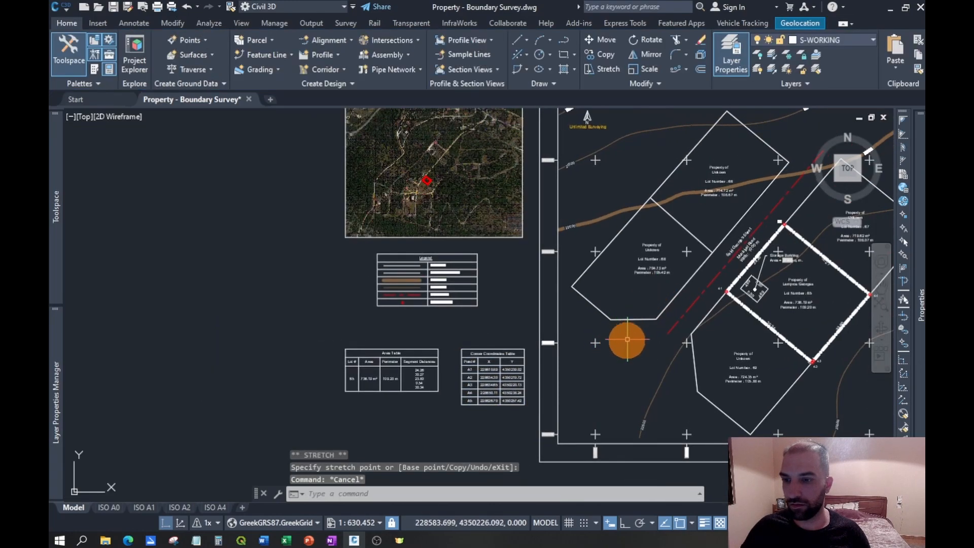
- Move the Area Table and Corner Coordinates Table together straight north, closer to the Legend
{"action": "scroll", "coordinate": [489, 341], "scroll_direction": "up", "scroll_amount": 2}
{"action": "left_click", "coordinate": [537, 428]}
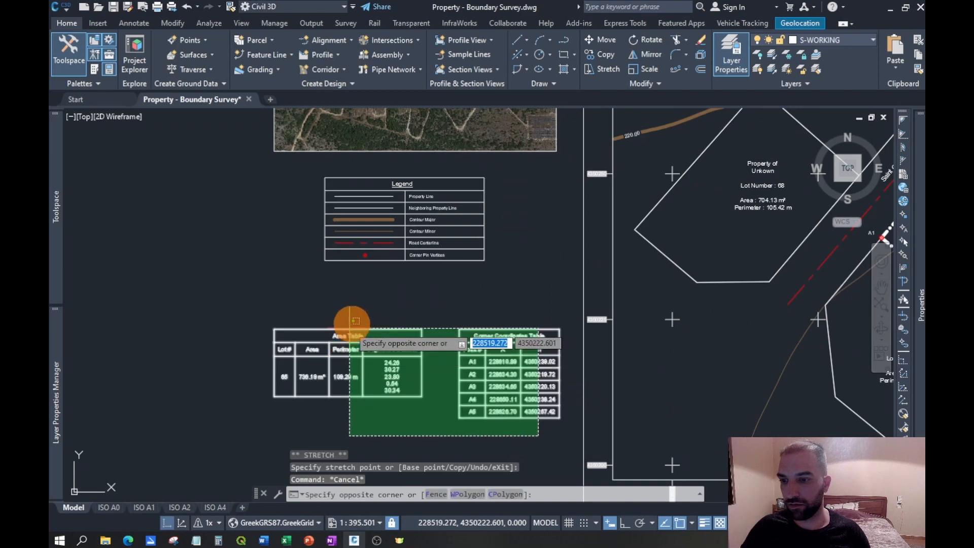
{"action": "left_click", "coordinate": [361, 312]}
{"action": "type", "text": "m"}
{"action": "key", "text": "Return"}
{"action": "left_click", "coordinate": [461, 311]}
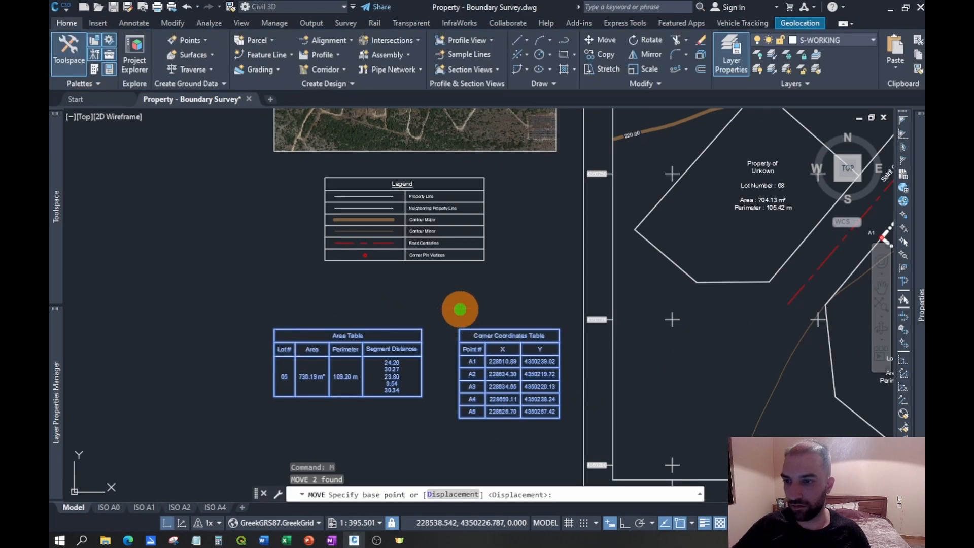
{"action": "left_click", "coordinate": [460, 282]}
{"action": "left_click", "coordinate": [510, 269]}
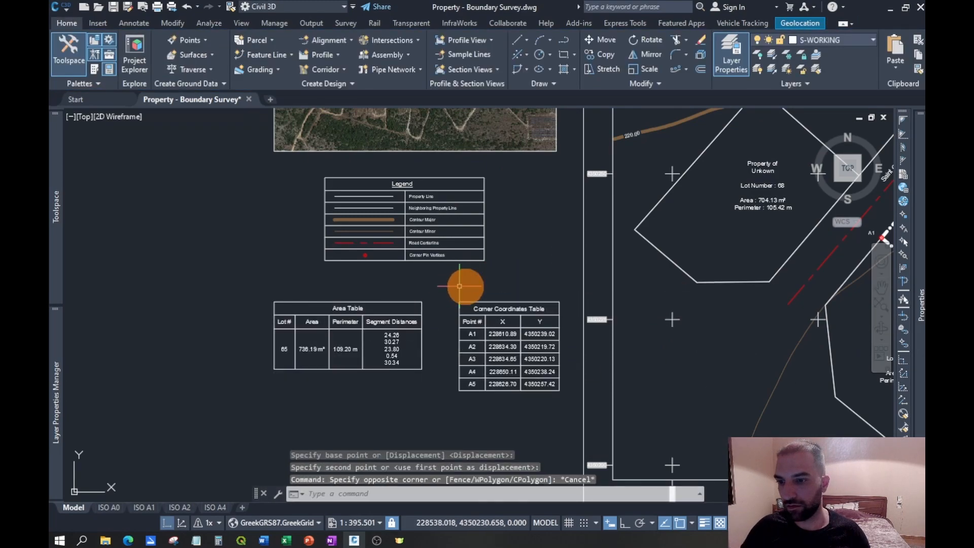
- Shift the Corner Coordinates Table west toward the Area Table, keeping their top edges aligned
{"action": "left_click", "coordinate": [460, 307]}
{"action": "left_click", "coordinate": [460, 302]}
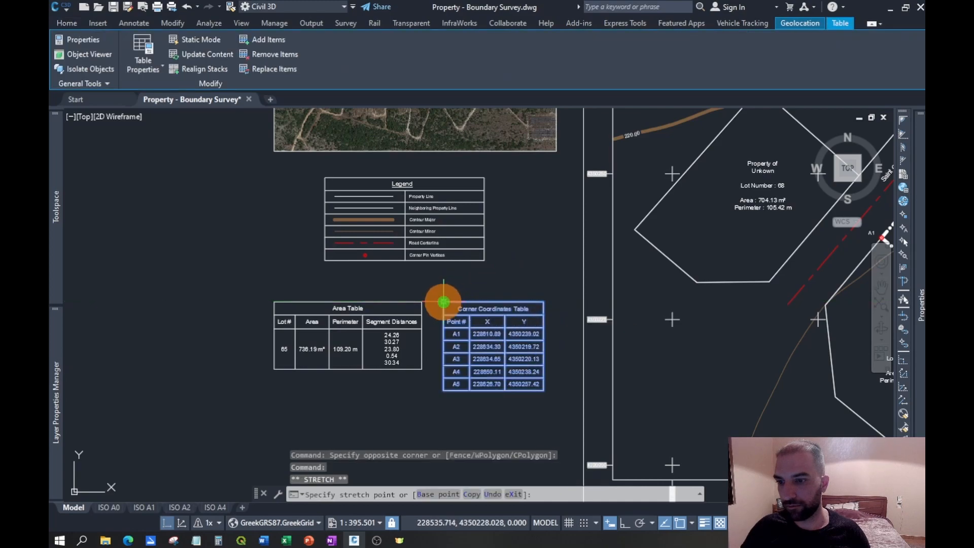
{"action": "left_click", "coordinate": [444, 302]}
{"action": "key", "text": "Escape"}
- Shift the Area Table slightly east so only a narrow gap remains before the Corner Coordinates Table
{"action": "left_click", "coordinate": [427, 292]}
{"action": "left_click", "coordinate": [408, 316]}
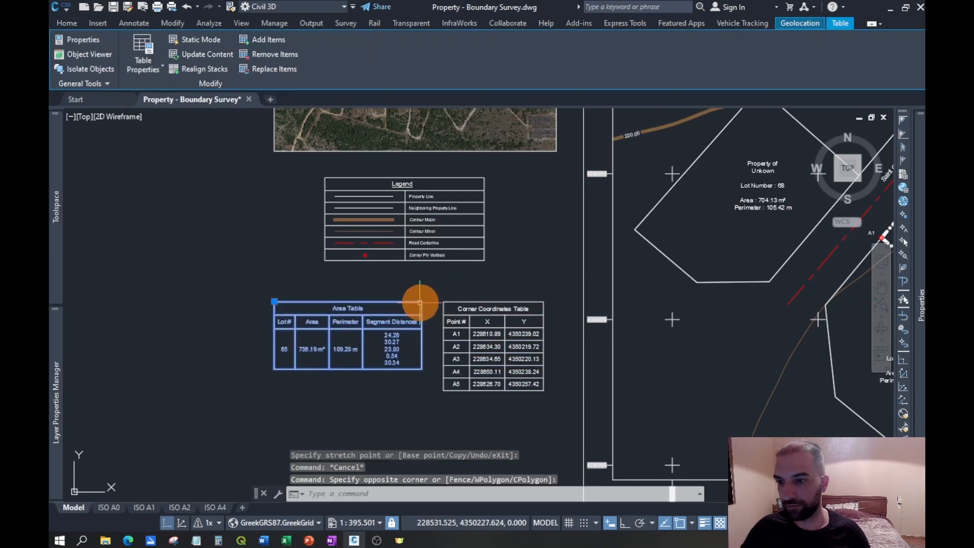
{"action": "left_click", "coordinate": [274, 302]}
{"action": "left_click", "coordinate": [285, 302]}
{"action": "key", "text": "Escape"}
{"action": "left_click", "coordinate": [507, 280]}
{"action": "key", "text": "Escape"}
{"action": "scroll", "coordinate": [541, 309], "scroll_direction": "down", "scroll_amount": 3}
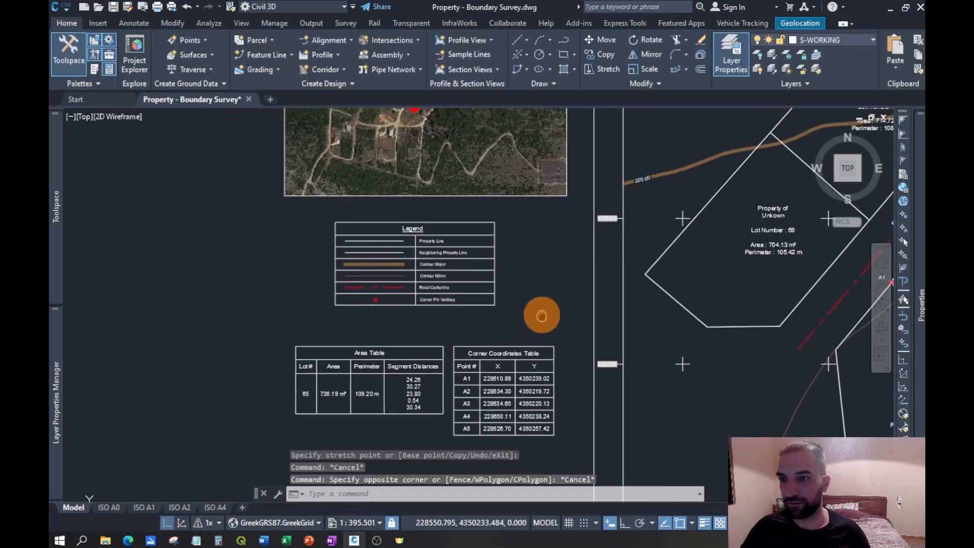
- Nudge the Legend slightly southeast to centre it between the location map and the two tables
{"action": "left_click", "coordinate": [535, 320]}
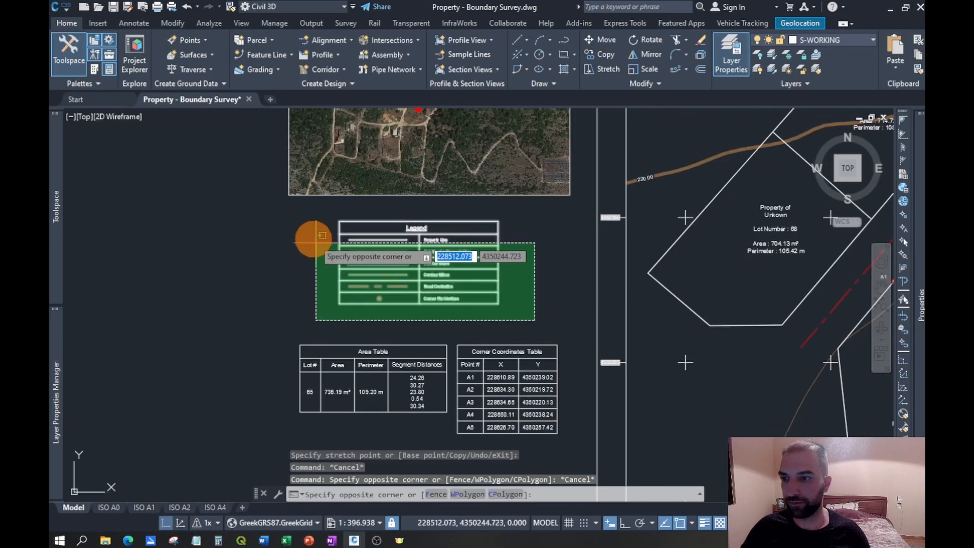
{"action": "left_click", "coordinate": [311, 220]}
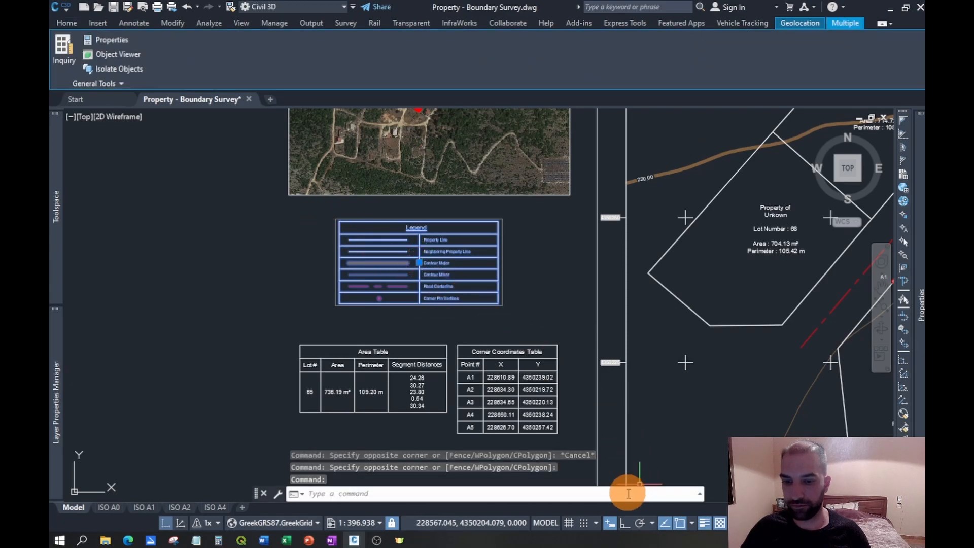
{"action": "left_click", "coordinate": [418, 263]}
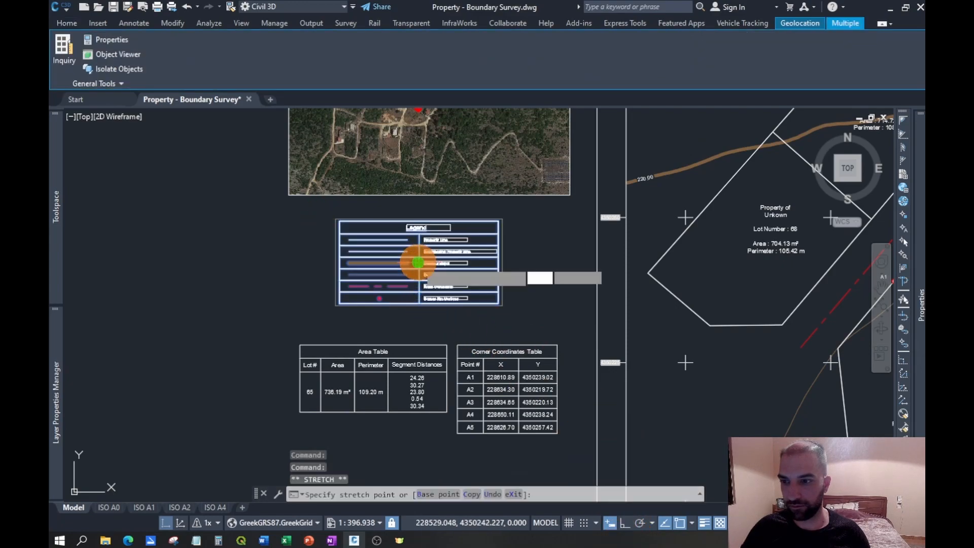
{"action": "key", "text": "Escape"}
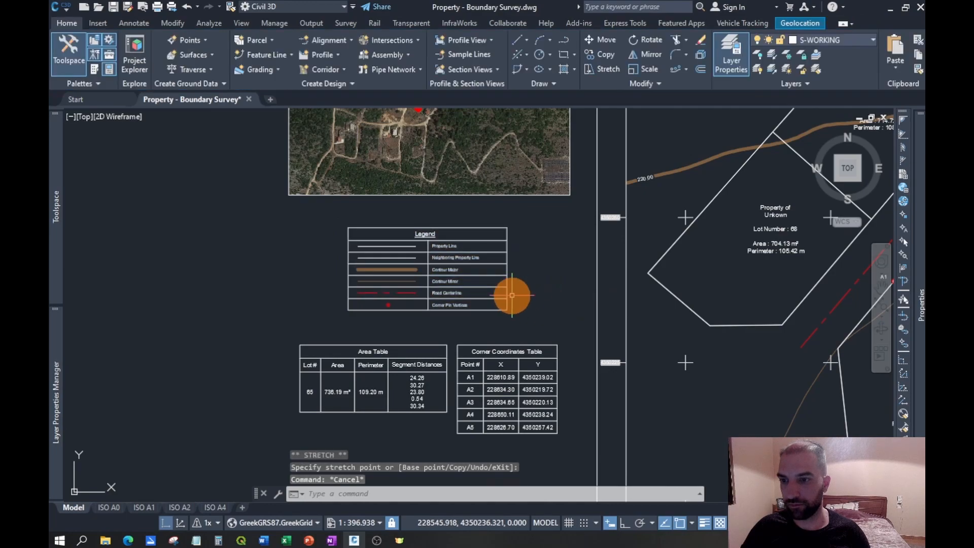
- Examine the assembled sheet: the statement texts, title block, survey map, location map, Legend and tables
{"action": "scroll", "coordinate": [572, 297], "scroll_direction": "down", "scroll_amount": 4}
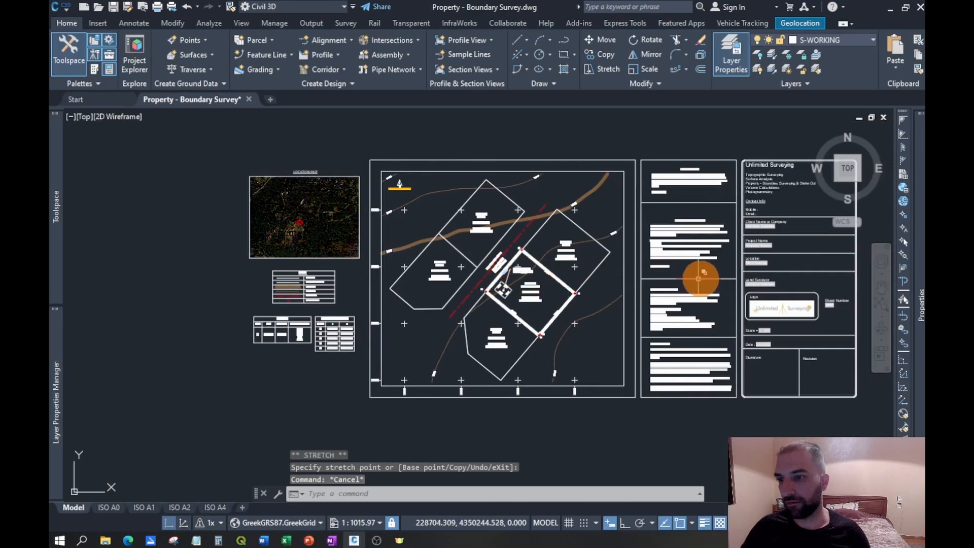
{"action": "middle_click_drag", "start_coordinate": [824, 289], "coordinate": [715, 300]}
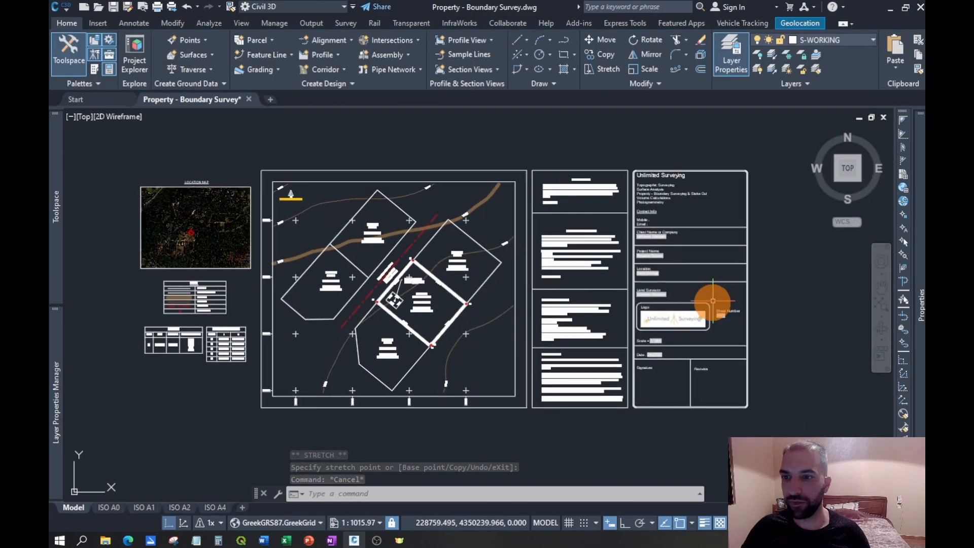
{"action": "scroll", "coordinate": [583, 249], "scroll_direction": "up", "scroll_amount": 2}
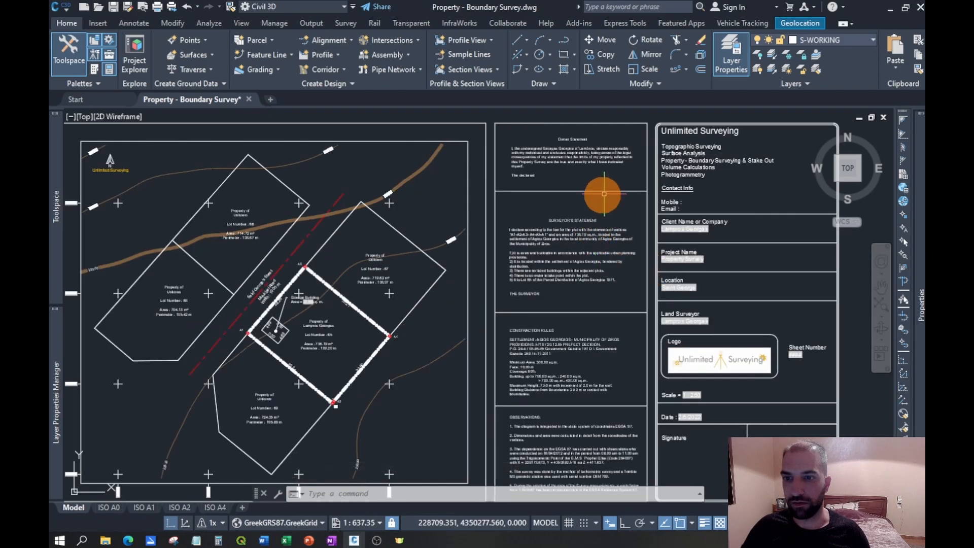
{"action": "scroll", "coordinate": [587, 244], "scroll_direction": "up", "scroll_amount": 3}
{"action": "scroll", "coordinate": [620, 238], "scroll_direction": "down", "scroll_amount": 2}
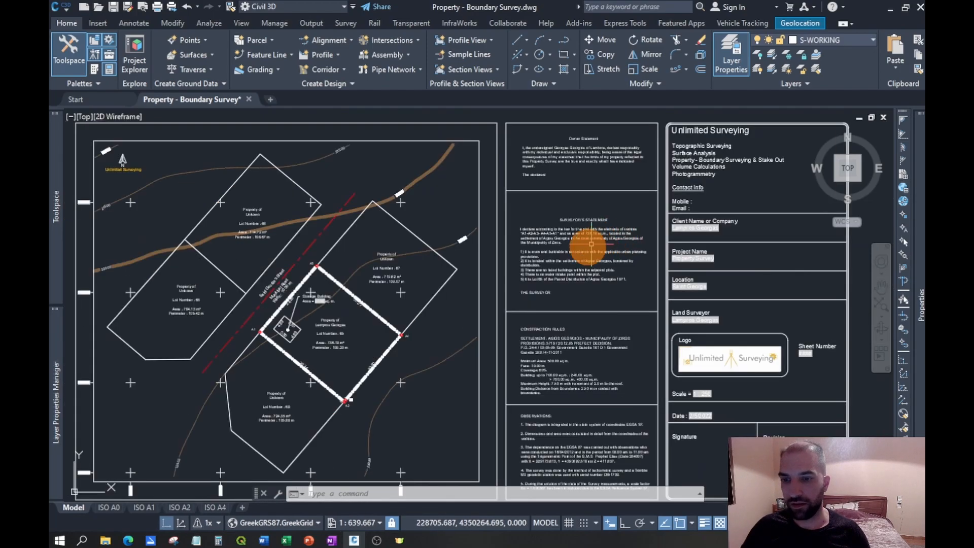
{"action": "scroll", "coordinate": [594, 239], "scroll_direction": "up", "scroll_amount": 2}
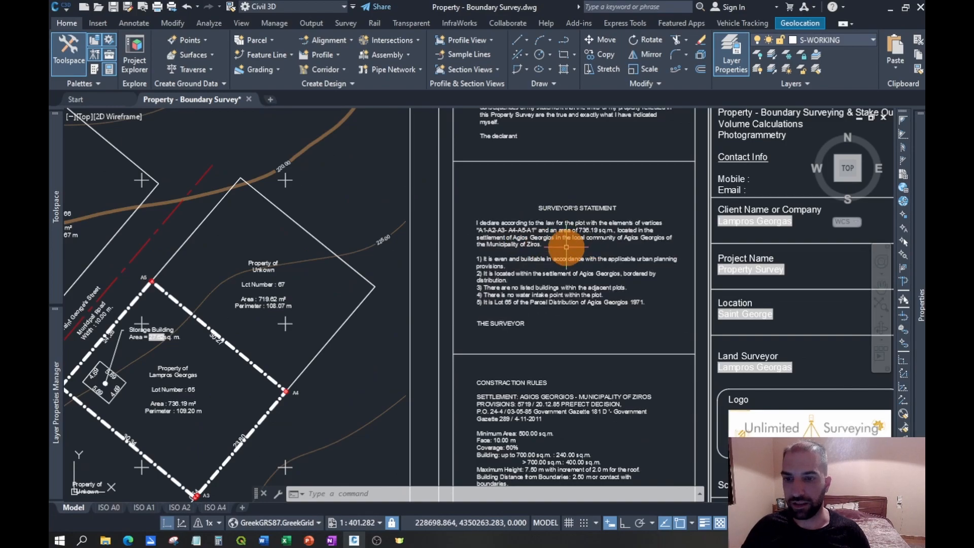
{"action": "scroll", "coordinate": [566, 247], "scroll_direction": "down", "scroll_amount": 4}
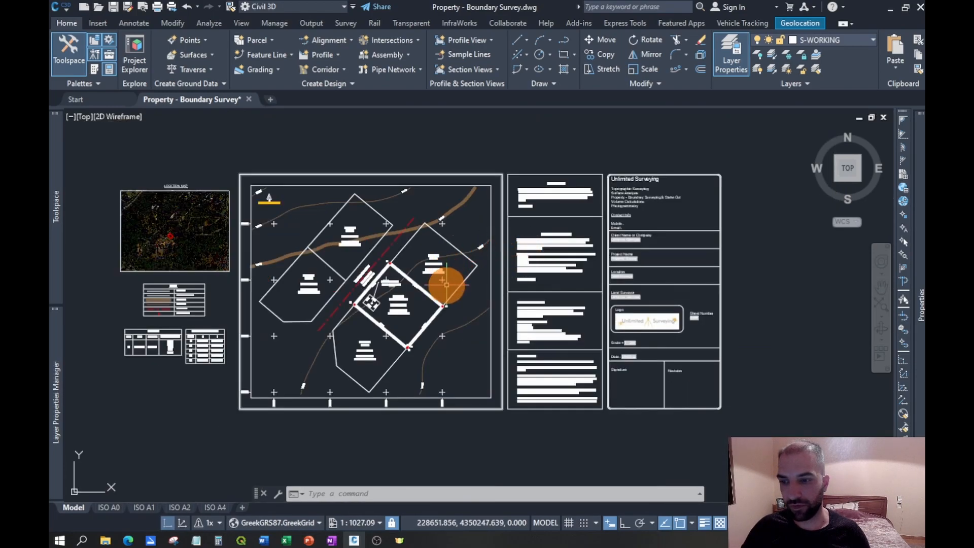
{"action": "scroll", "coordinate": [382, 276], "scroll_direction": "up", "scroll_amount": 2}
{"action": "middle_click_drag", "start_coordinate": [404, 257], "coordinate": [489, 254]}
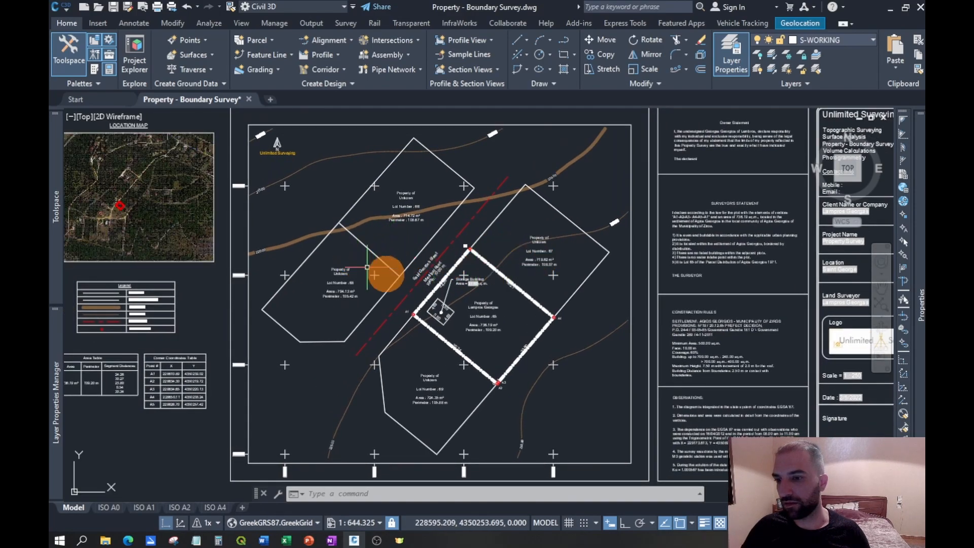
{"action": "scroll", "coordinate": [416, 279], "scroll_direction": "down", "scroll_amount": 2}
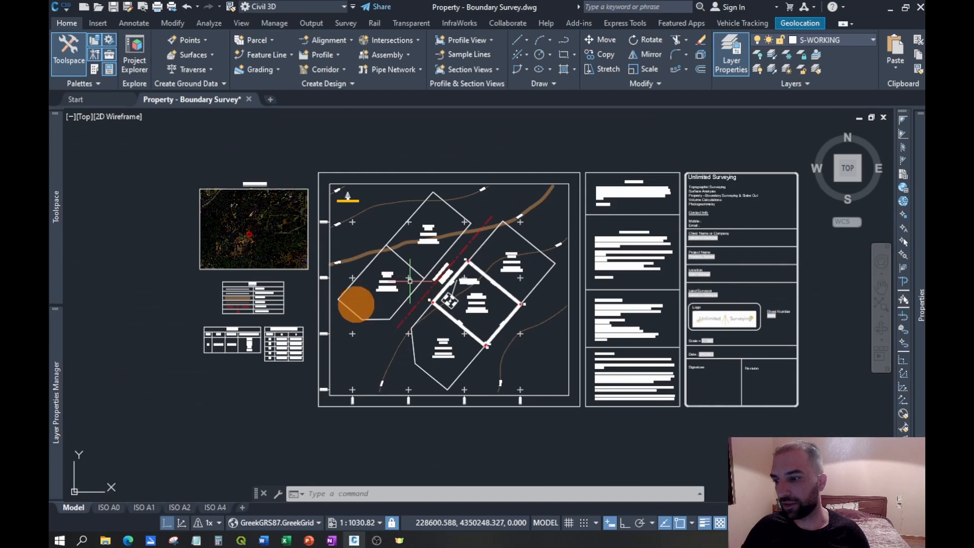
- Open the ISO A0 layout and shift the survey sheet slightly within its viewport to centre it horizontally
{"action": "left_click", "coordinate": [112, 507]}
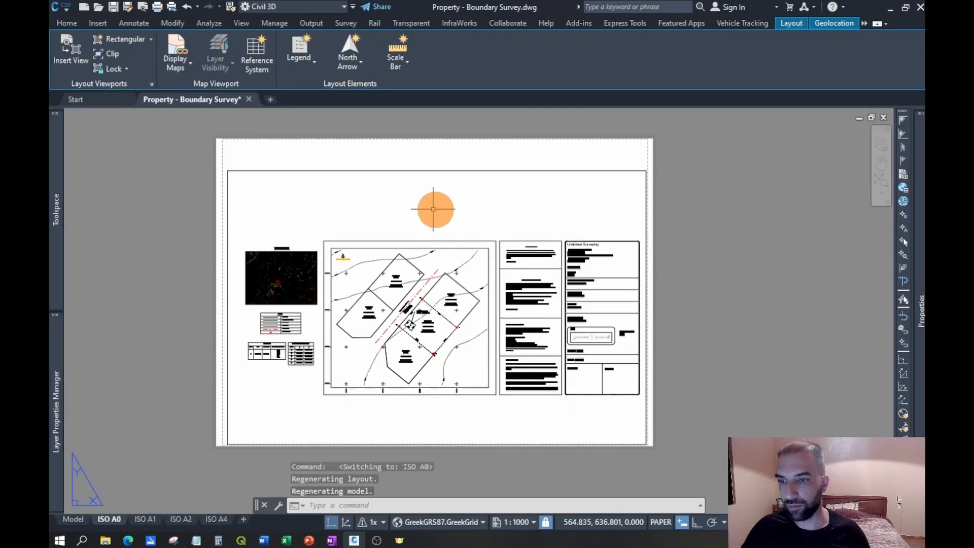
{"action": "double_click", "coordinate": [459, 207]}
{"action": "middle_click_drag", "start_coordinate": [515, 199], "coordinate": [512, 199]}
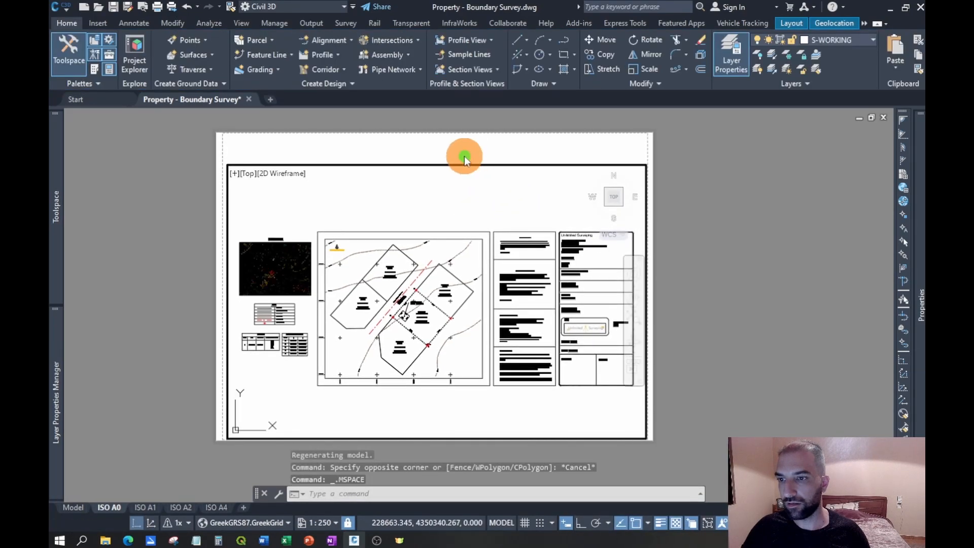
{"action": "double_click", "coordinate": [448, 157]}
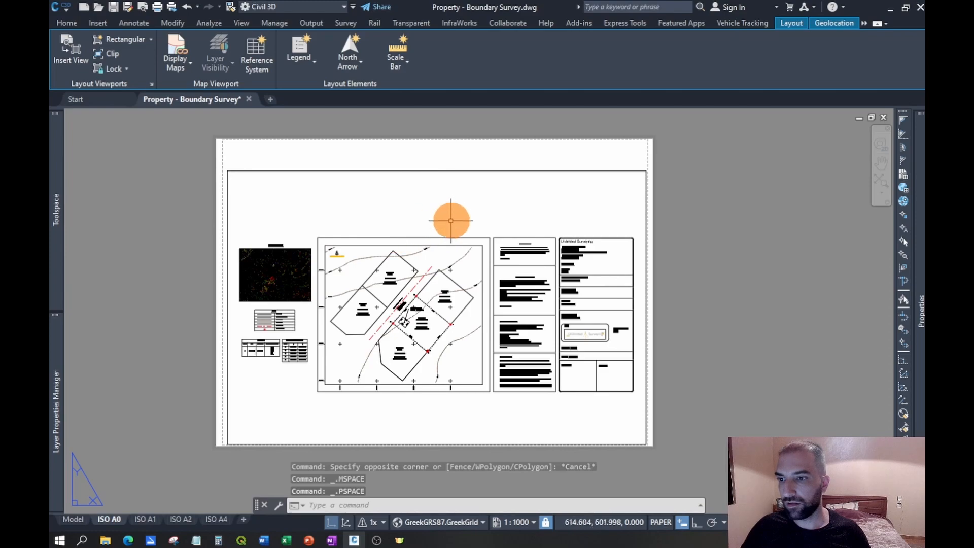
- Assign the ISO A0 layout's viewport to the S-VP layer
{"action": "left_click", "coordinate": [475, 170]}
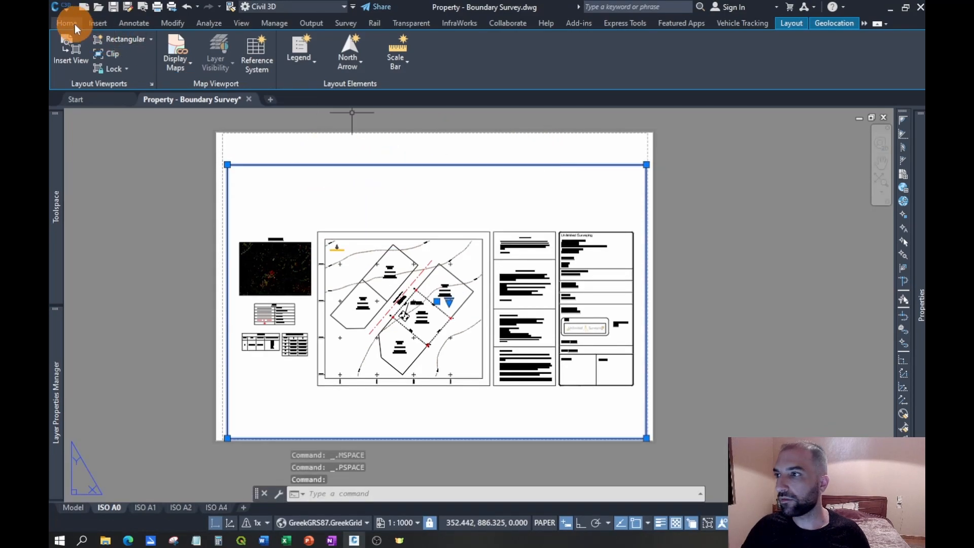
{"action": "left_click", "coordinate": [71, 24]}
{"action": "left_click", "coordinate": [867, 46]}
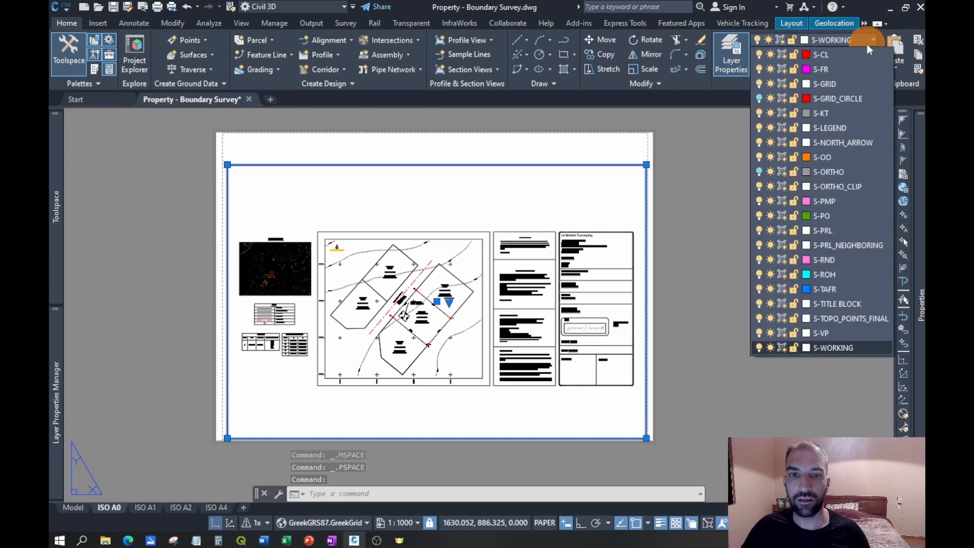
{"action": "left_click", "coordinate": [815, 333]}
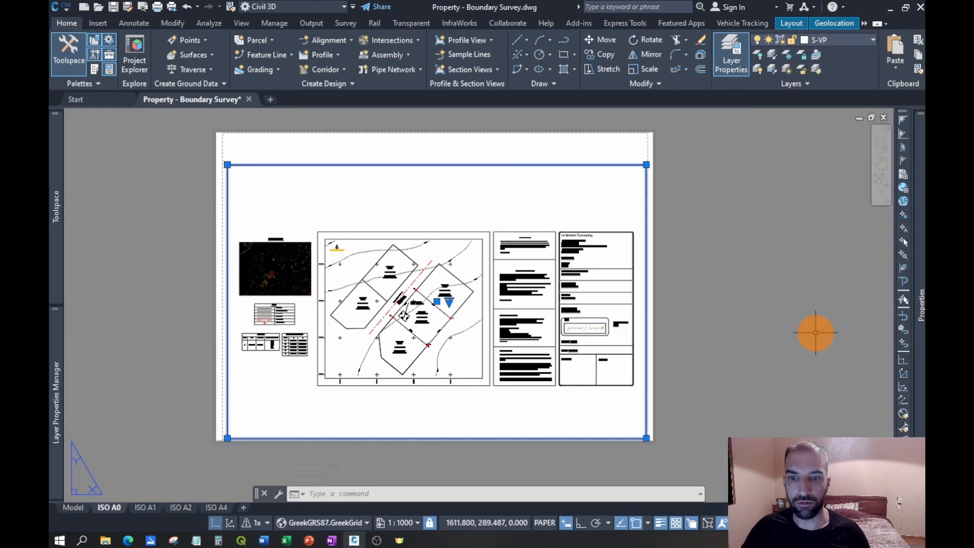
- Turn off the S-VP layer by selecting the viewport border in the ISO A0 layout
{"action": "left_click", "coordinate": [757, 57]}
{"action": "left_click", "coordinate": [646, 192]}
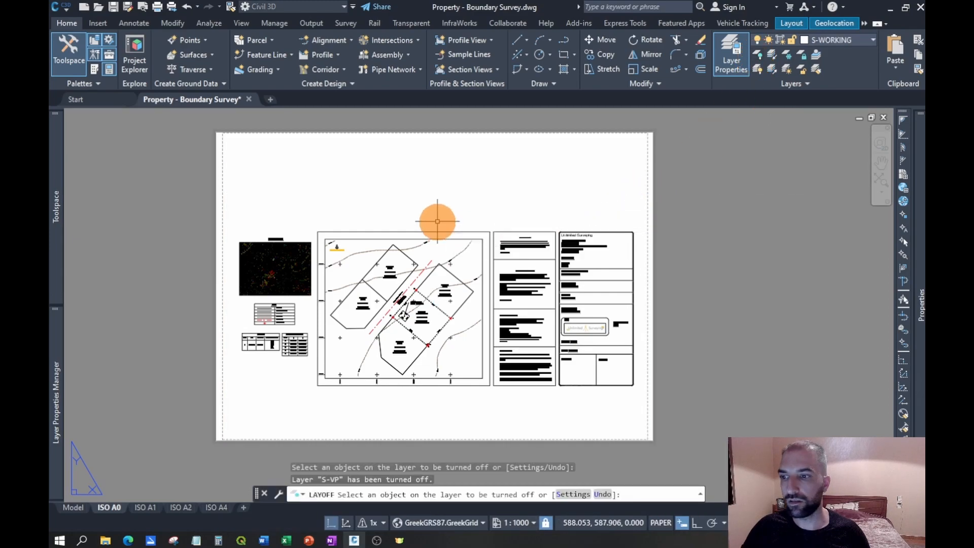
{"action": "key", "text": "Escape"}
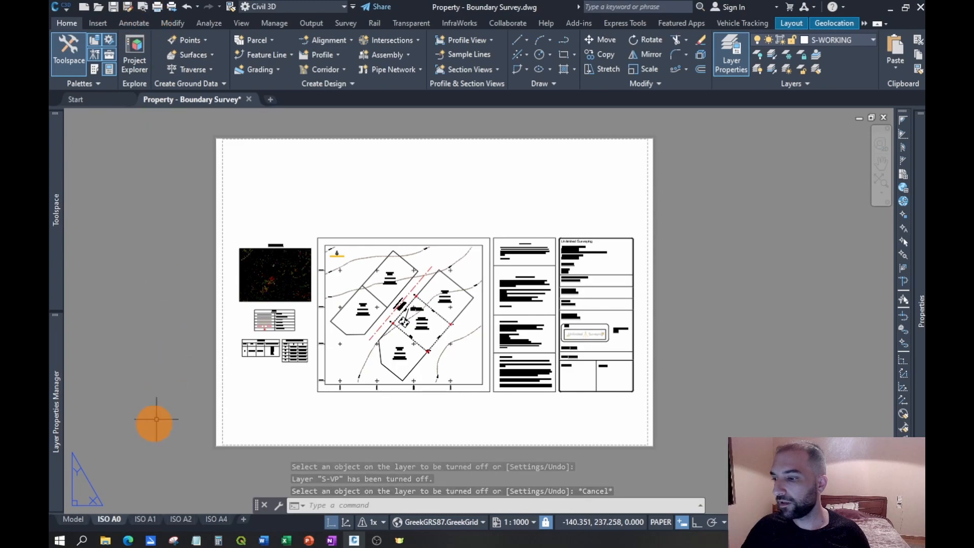
- Open the ISO A0 layout's page setup for modification and preview its plot
{"action": "right_click", "coordinate": [116, 521]}
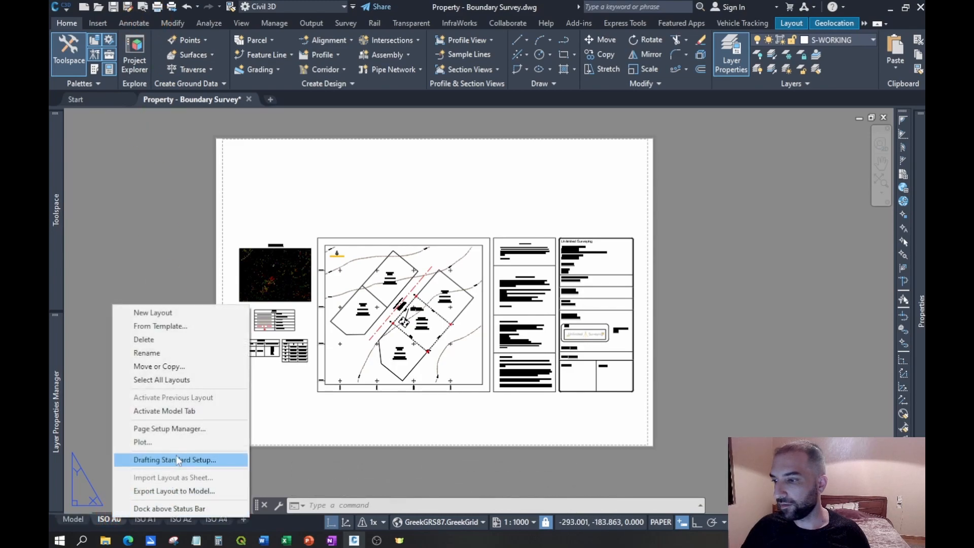
{"action": "left_click", "coordinate": [185, 429]}
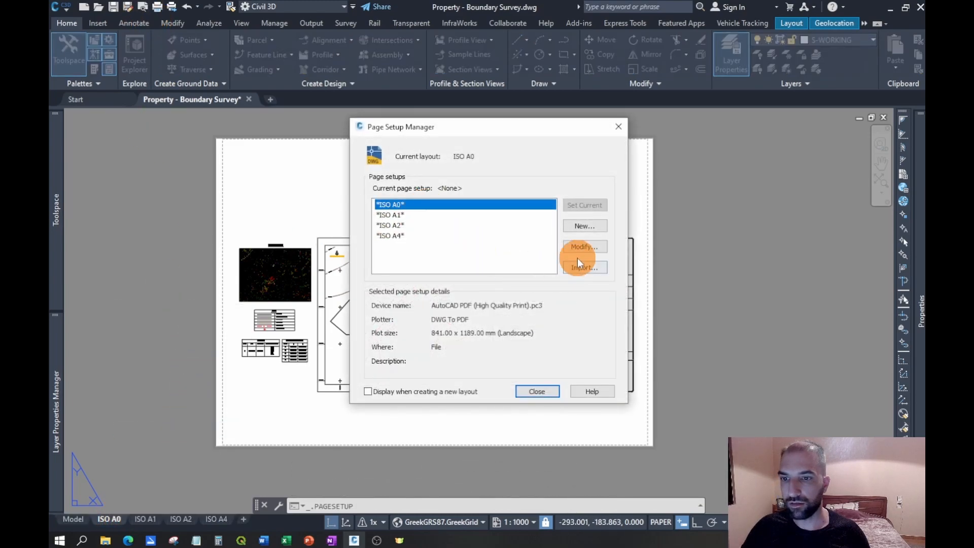
{"action": "left_click", "coordinate": [585, 246]}
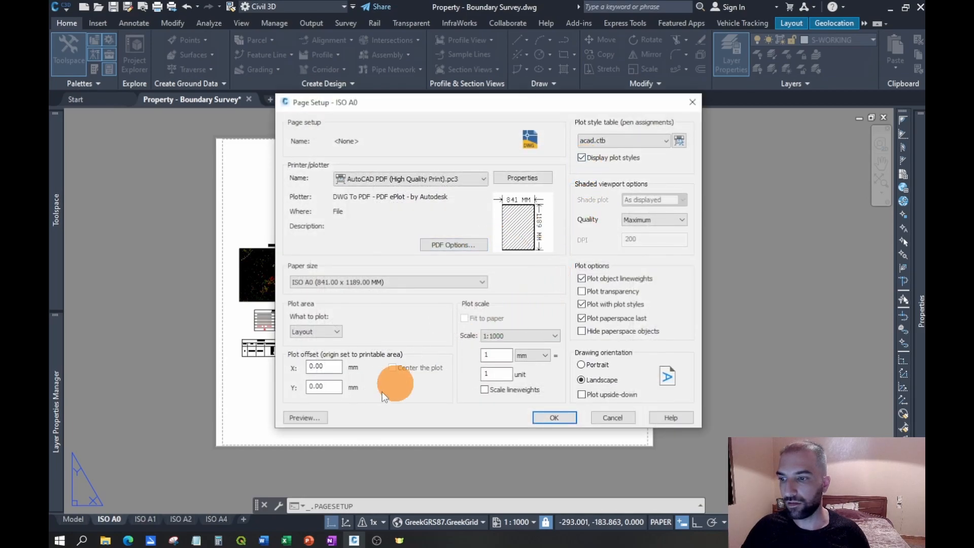
{"action": "left_click", "coordinate": [319, 420]}
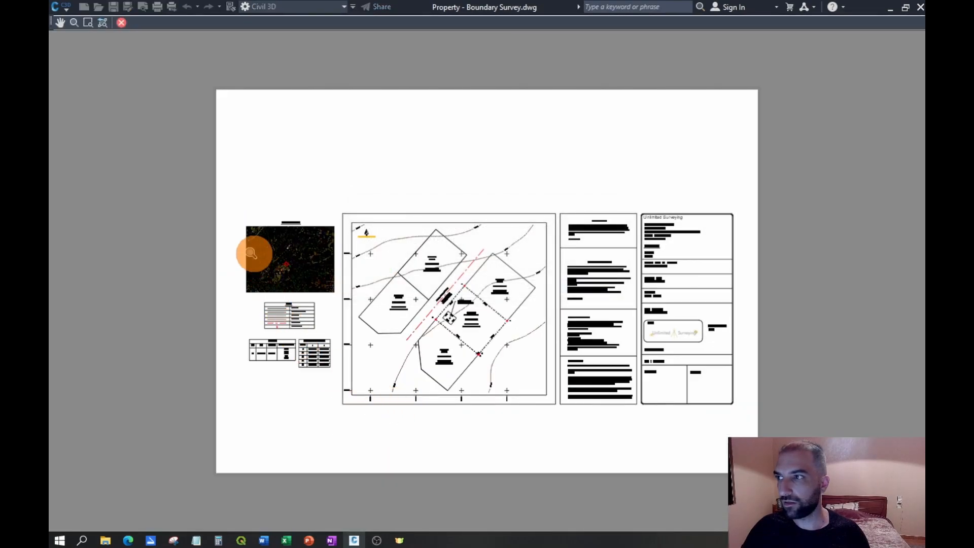
- Examine the location map, tables, survey map, statements and title block in the plot preview, and close the page setup
{"action": "scroll", "coordinate": [334, 287], "scroll_direction": "up", "scroll_amount": 4}
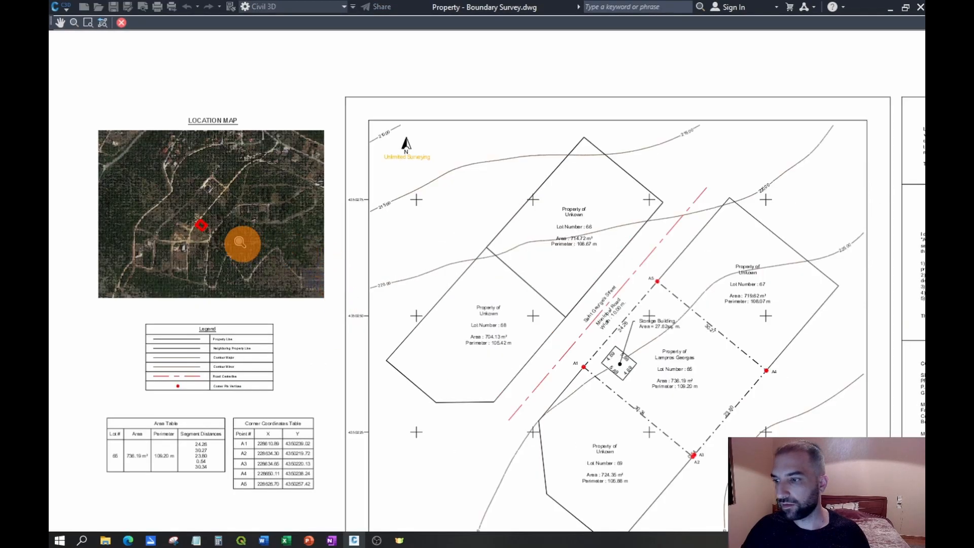
{"action": "scroll", "coordinate": [175, 247], "scroll_direction": "down", "scroll_amount": 2}
{"action": "scroll", "coordinate": [749, 320], "scroll_direction": "up", "scroll_amount": 2}
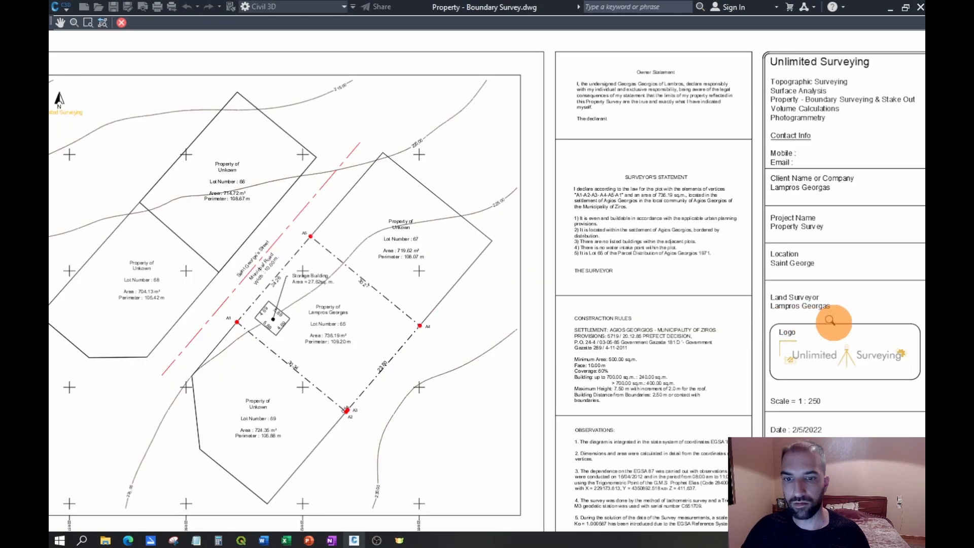
{"action": "scroll", "coordinate": [446, 243], "scroll_direction": "down", "scroll_amount": 2}
{"action": "scroll", "coordinate": [767, 268], "scroll_direction": "up", "scroll_amount": 2}
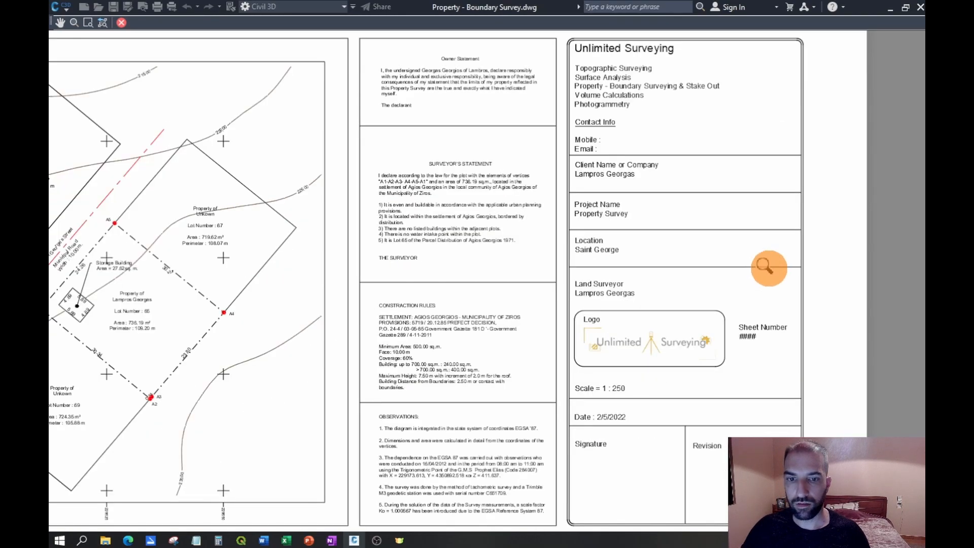
{"action": "scroll", "coordinate": [850, 304], "scroll_direction": "down", "scroll_amount": 2}
{"action": "scroll", "coordinate": [794, 310], "scroll_direction": "down", "scroll_amount": 2}
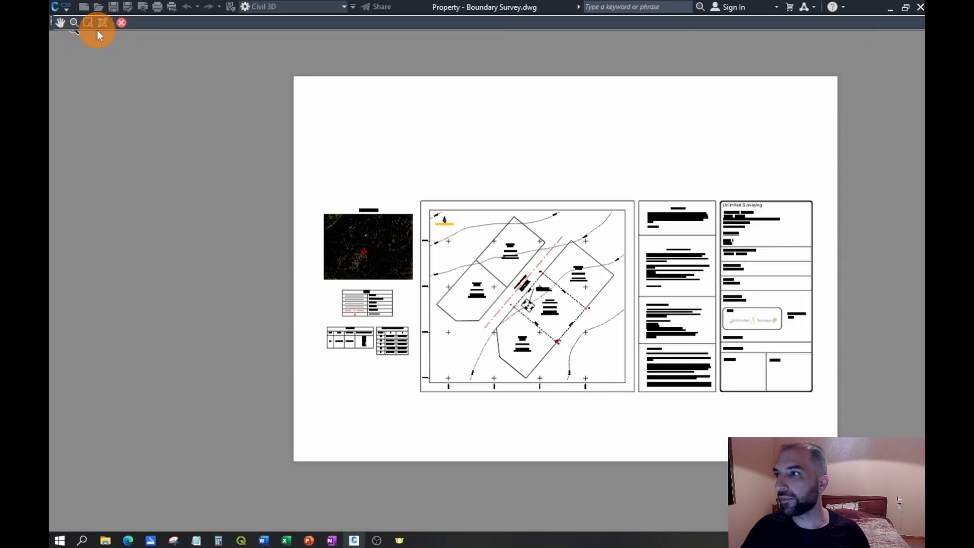
{"action": "left_click", "coordinate": [122, 23]}
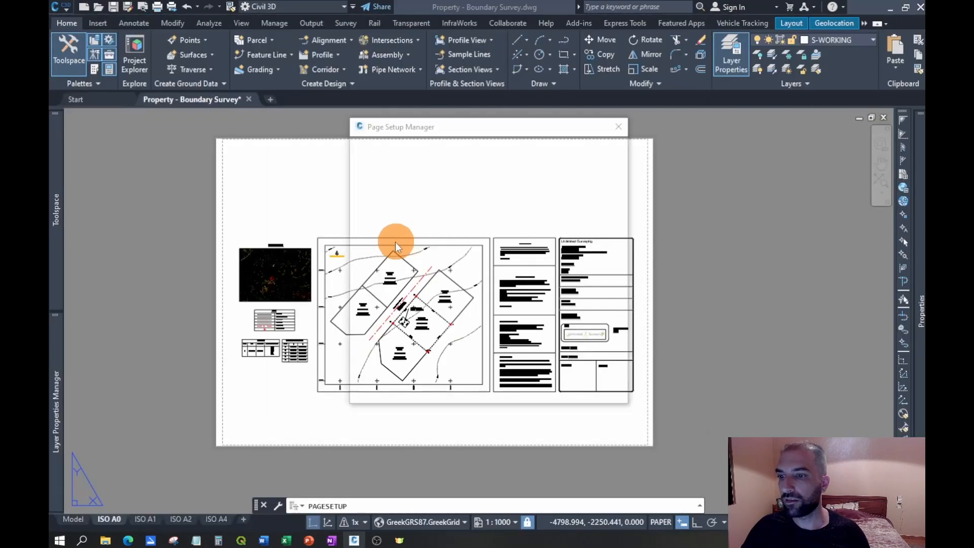
{"action": "left_click", "coordinate": [564, 418]}
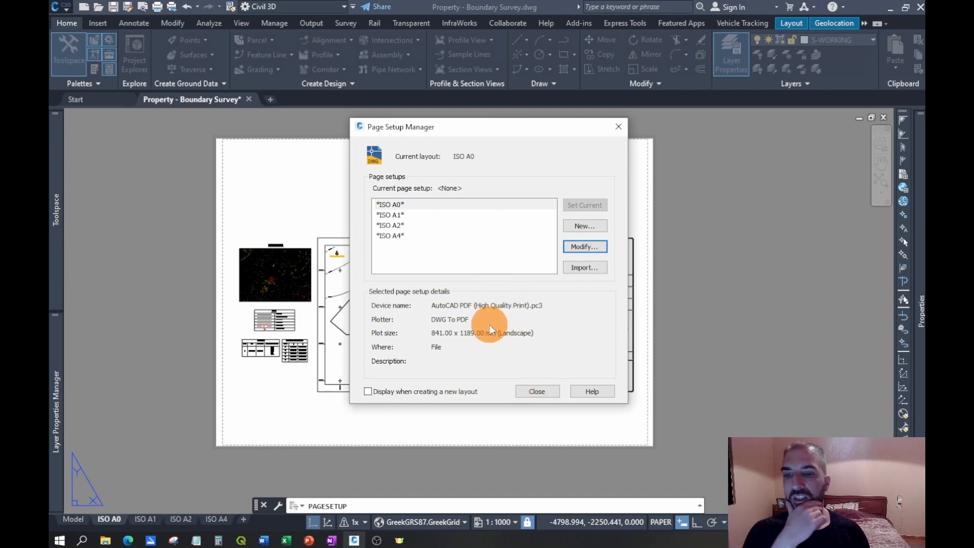
{"action": "key", "text": "Escape"}
{"action": "left_click", "coordinate": [537, 391]}
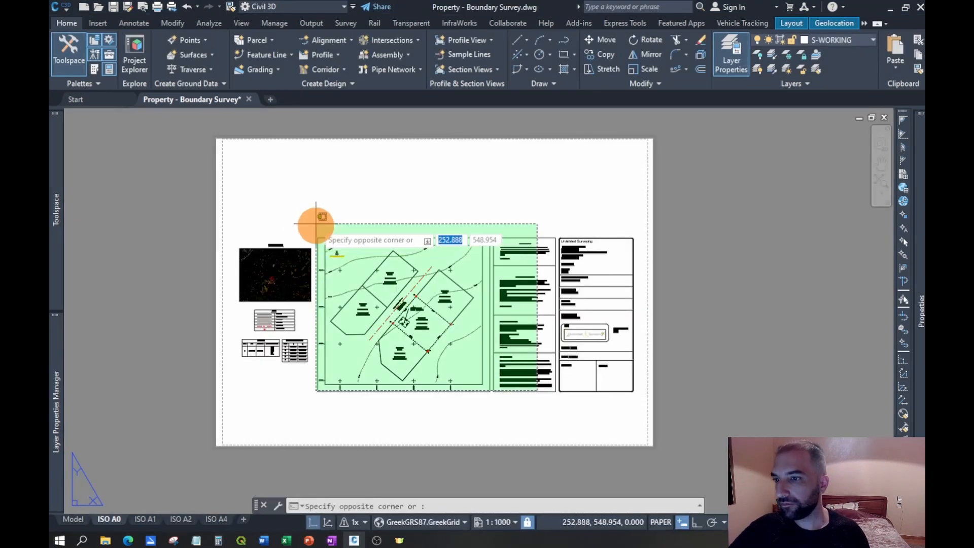
{"action": "key", "text": "Escape"}
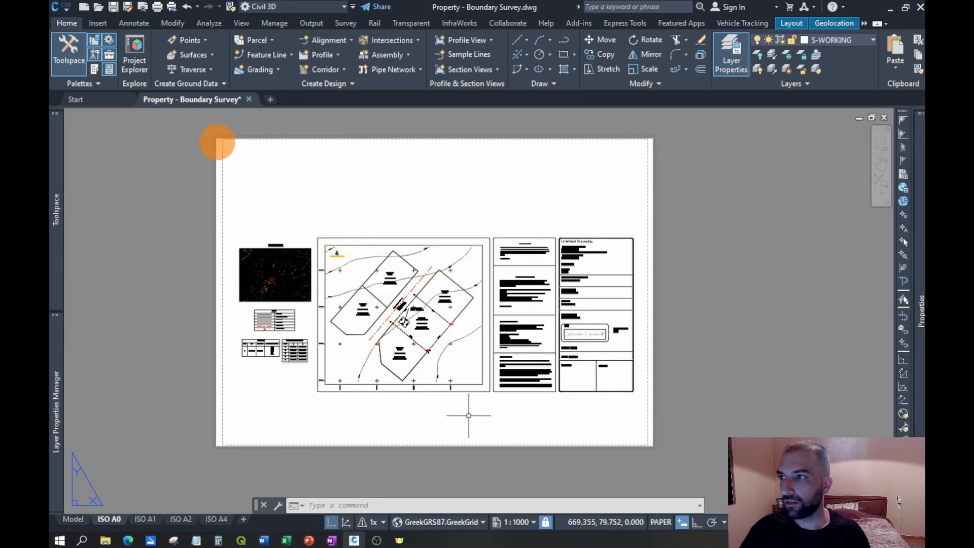
- Plot the ISO A0 layout to PDF as Property - Boundary Survey-ISO A0.pdf, replacing the existing file, and open the result
{"action": "left_click", "coordinate": [157, 7]}
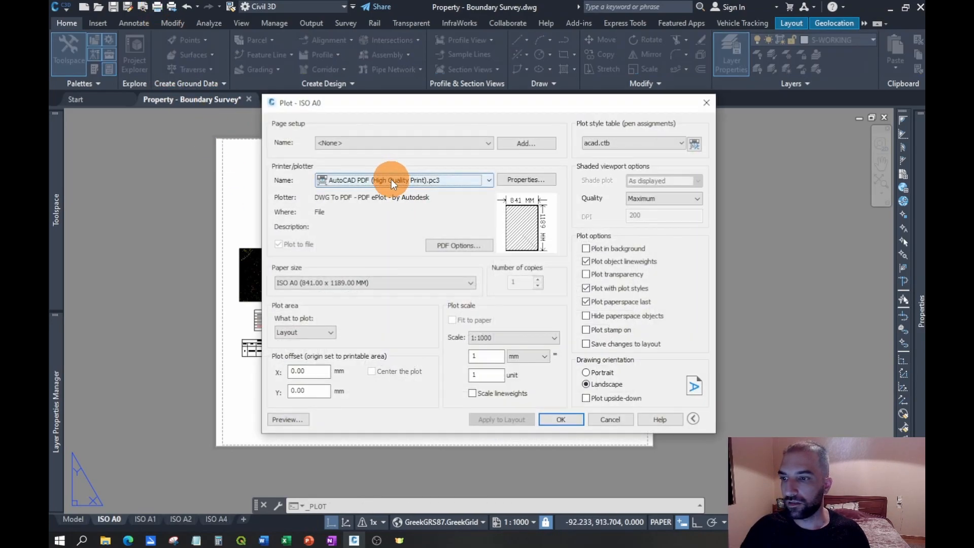
{"action": "left_click", "coordinate": [562, 418]}
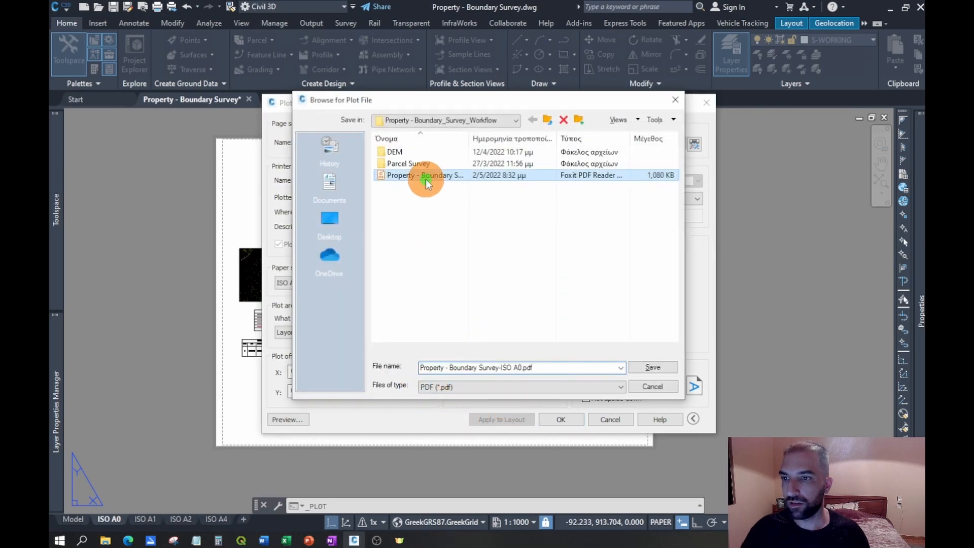
{"action": "left_click", "coordinate": [653, 367]}
{"action": "left_click", "coordinate": [518, 284]}
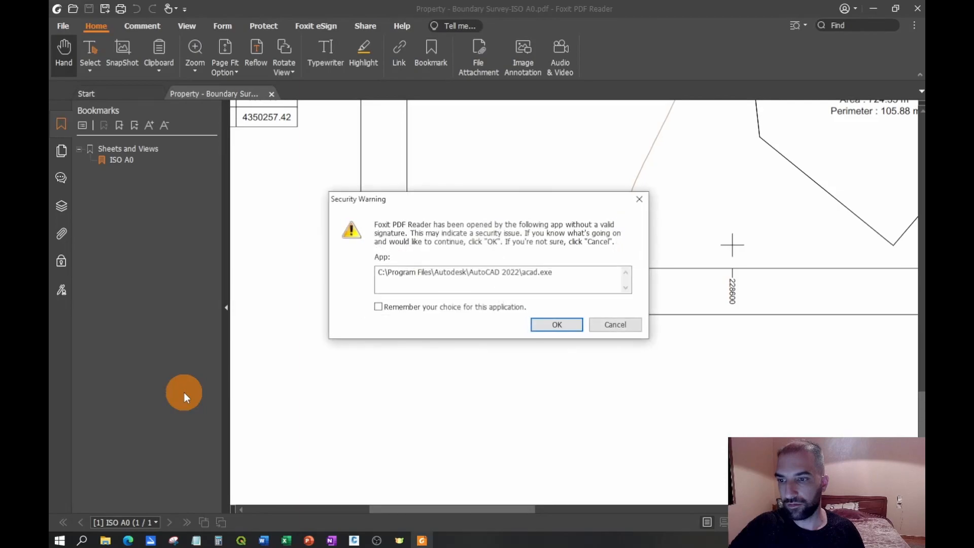
{"action": "left_click", "coordinate": [554, 326]}
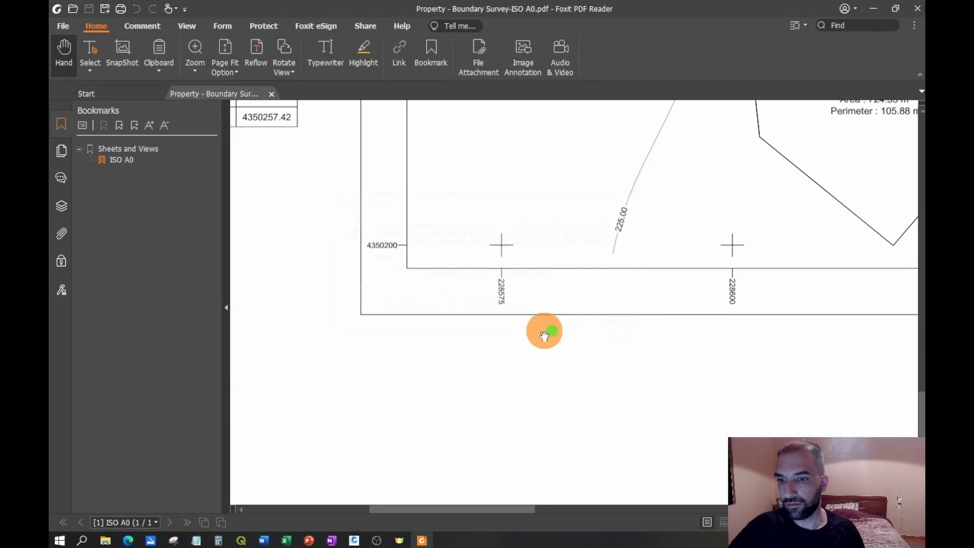
- Examine the location map, Legend, Area Table and Corner Coordinates Table in the plotted PDF
{"action": "scroll", "coordinate": [480, 416], "scroll_direction": "down", "scroll_amount": 5, "text": "ctrl"}
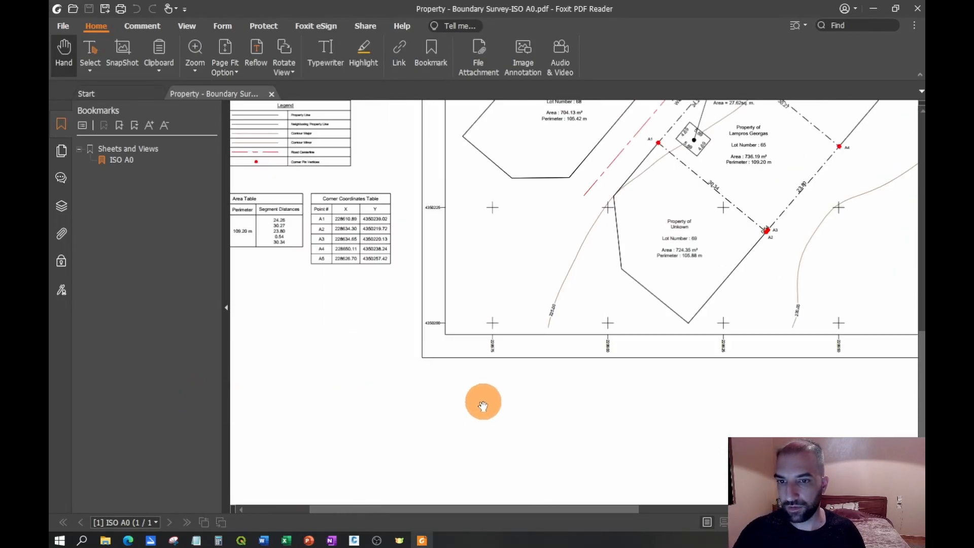
{"action": "scroll", "coordinate": [496, 398], "scroll_direction": "up", "scroll_amount": 1, "text": "ctrl"}
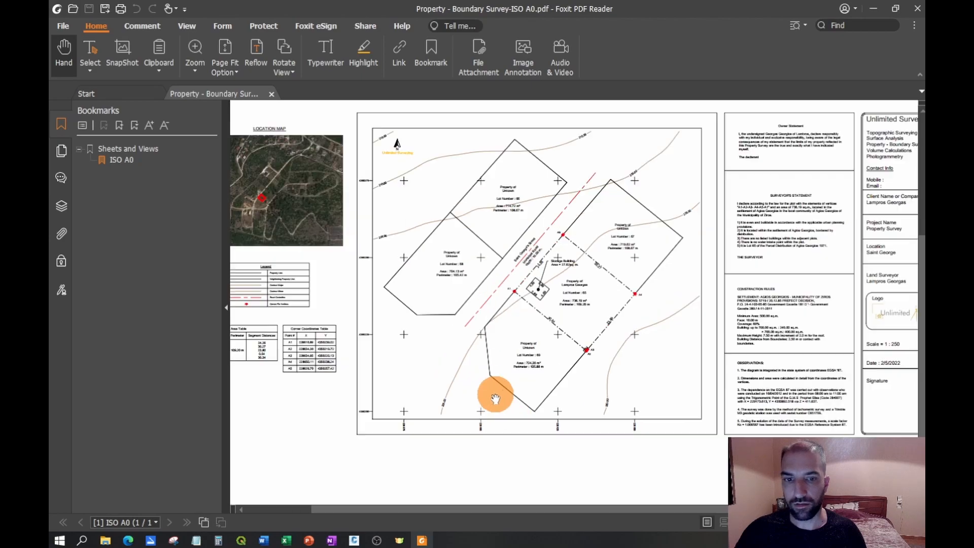
{"action": "left_click_drag", "start_coordinate": [394, 298], "coordinate": [472, 295]}
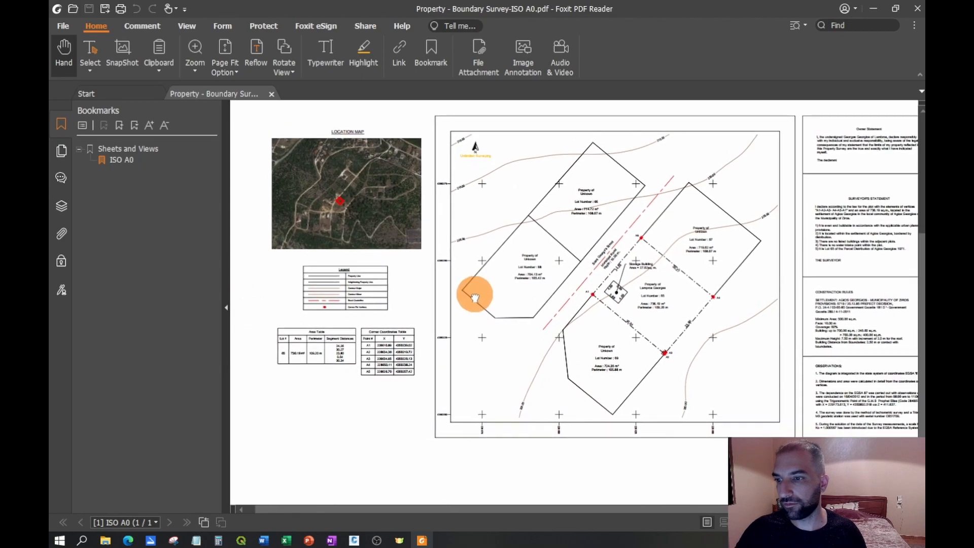
{"action": "scroll", "coordinate": [404, 240], "scroll_direction": "up", "scroll_amount": 2, "text": "ctrl"}
{"action": "left_click_drag", "start_coordinate": [406, 235], "coordinate": [470, 233]}
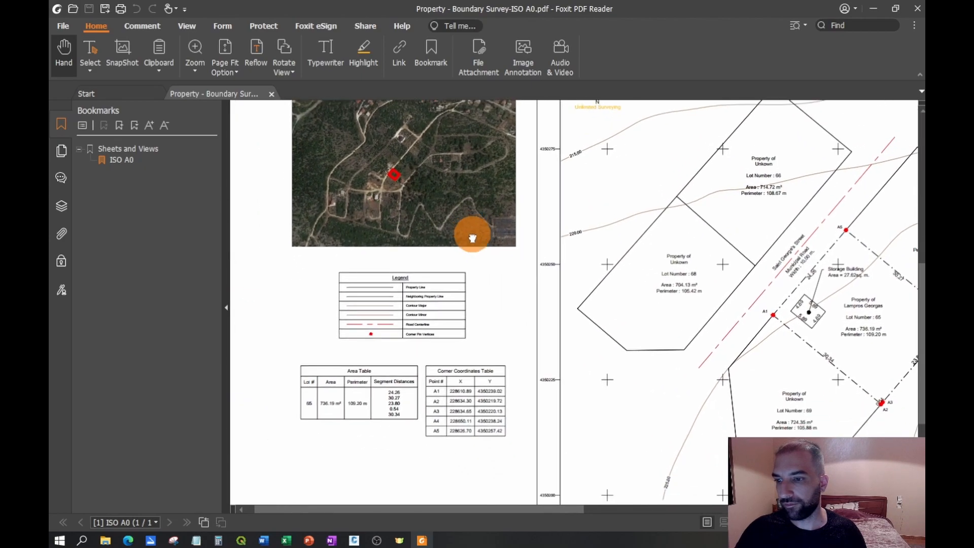
{"action": "scroll", "coordinate": [474, 335], "scroll_direction": "up", "scroll_amount": 4, "text": "ctrl"}
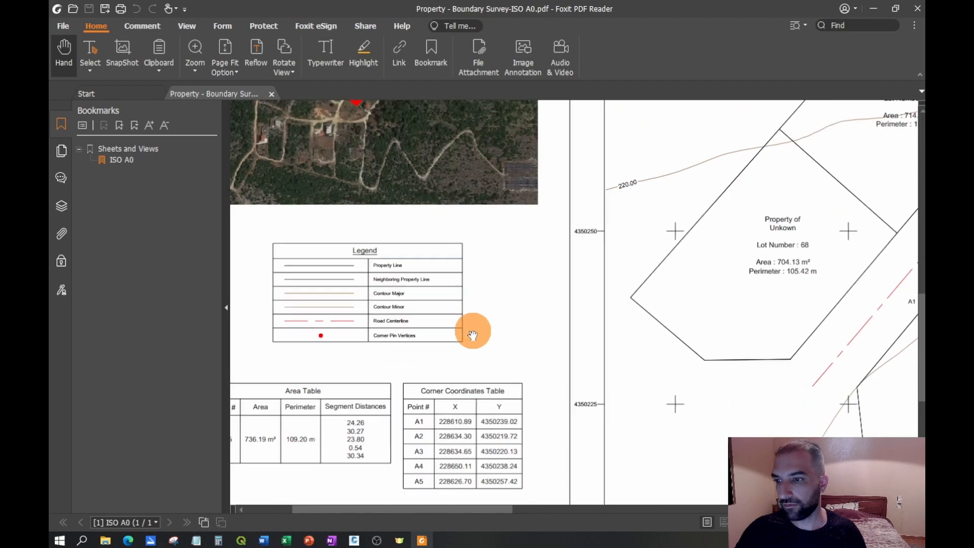
{"action": "left_click_drag", "start_coordinate": [422, 305], "coordinate": [505, 306]}
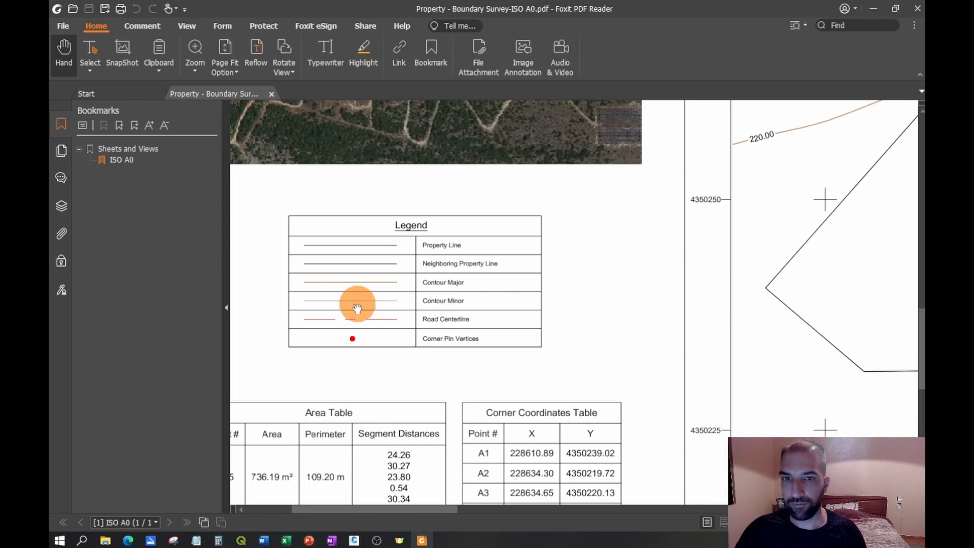
- Examine the contours, lots and storage building on the PDF's survey map, and view the whole sheet in full screen
{"action": "left_click_drag", "start_coordinate": [682, 300], "coordinate": [555, 413]}
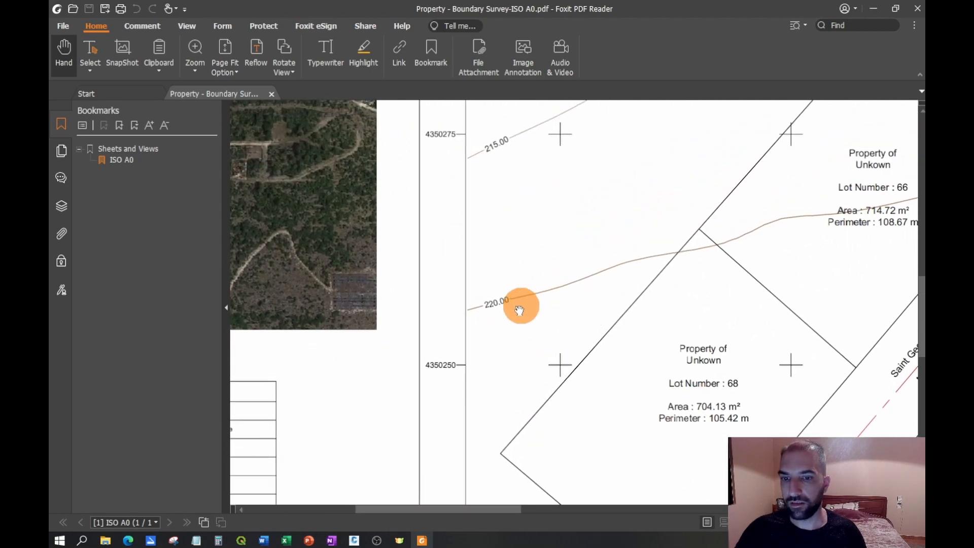
{"action": "scroll", "coordinate": [501, 311], "scroll_direction": "down", "scroll_amount": 1}
{"action": "scroll", "coordinate": [513, 310], "scroll_direction": "down", "scroll_amount": 2, "text": "ctrl"}
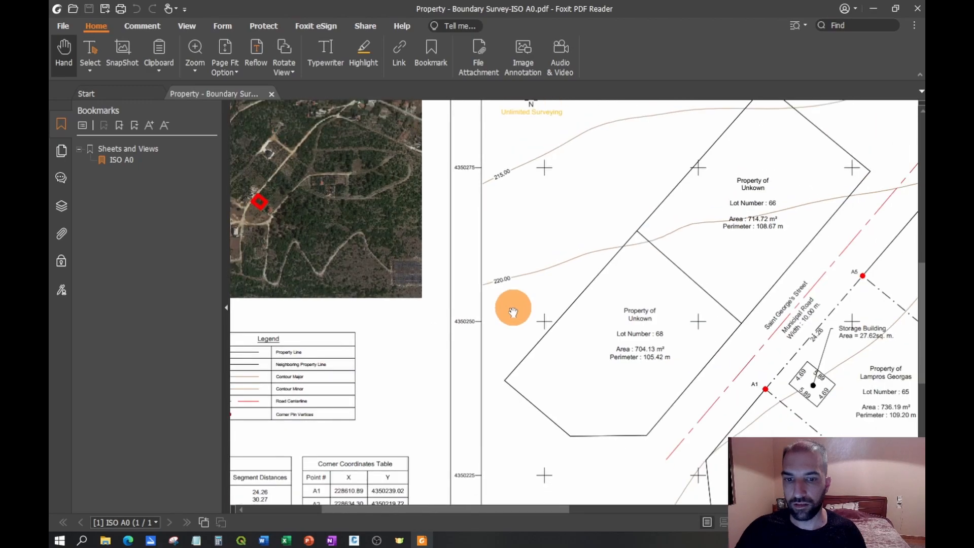
{"action": "scroll", "coordinate": [609, 298], "scroll_direction": "up", "scroll_amount": 1, "text": "ctrl"}
{"action": "left_click_drag", "start_coordinate": [610, 298], "coordinate": [509, 269]}
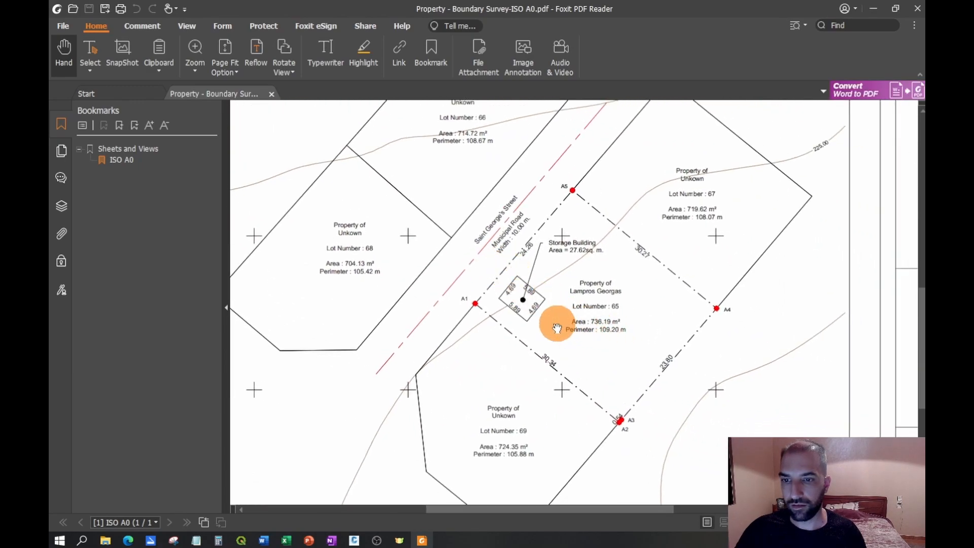
{"action": "scroll", "coordinate": [558, 328], "scroll_direction": "down", "scroll_amount": 2, "text": "ctrl"}
{"action": "scroll", "coordinate": [646, 305], "scroll_direction": "right", "scroll_amount": 2}
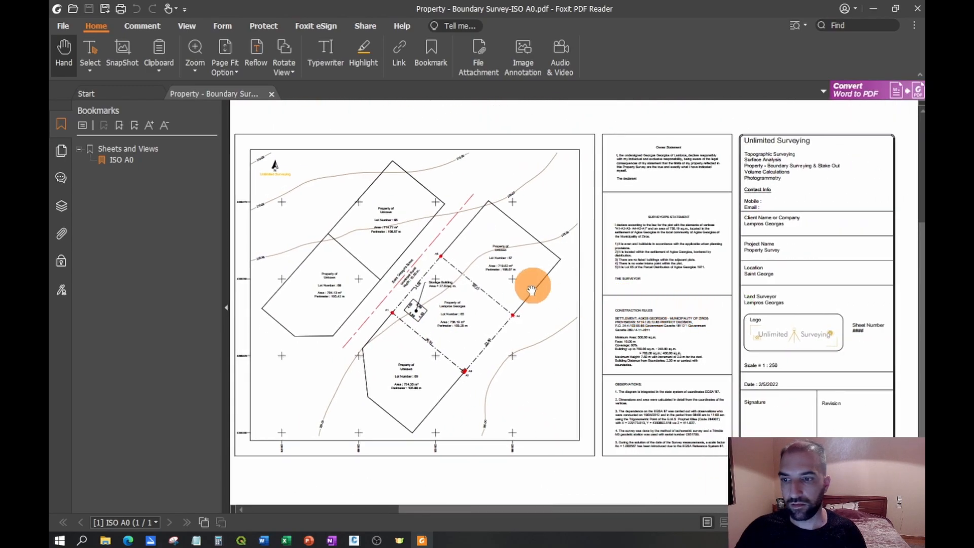
{"action": "left_click_drag", "start_coordinate": [535, 291], "coordinate": [580, 294]}
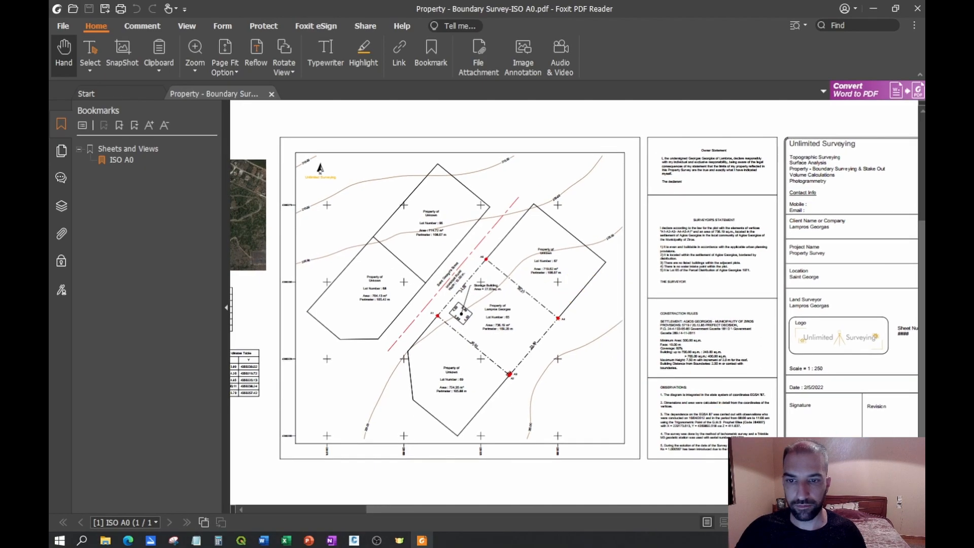
{"action": "key", "text": "F11"}
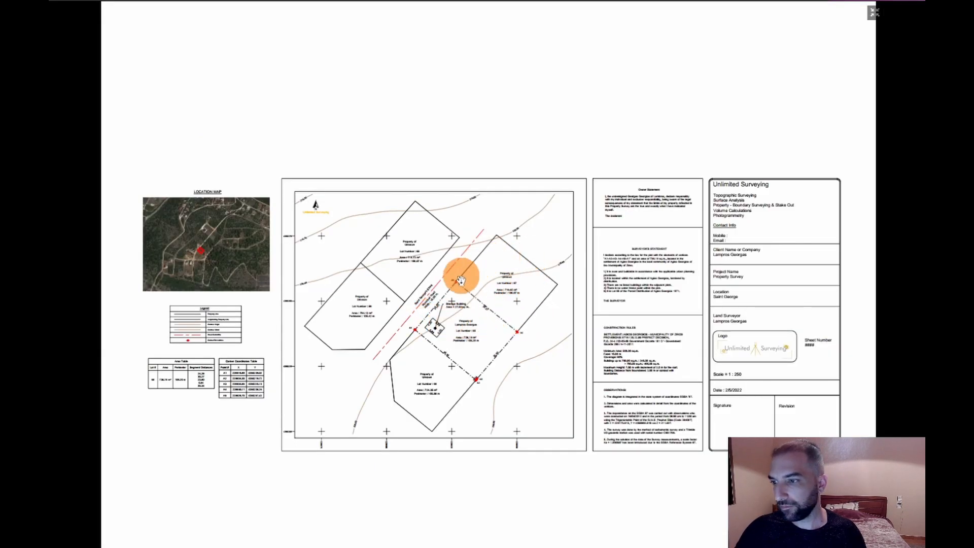
{"action": "key", "text": "Escape"}
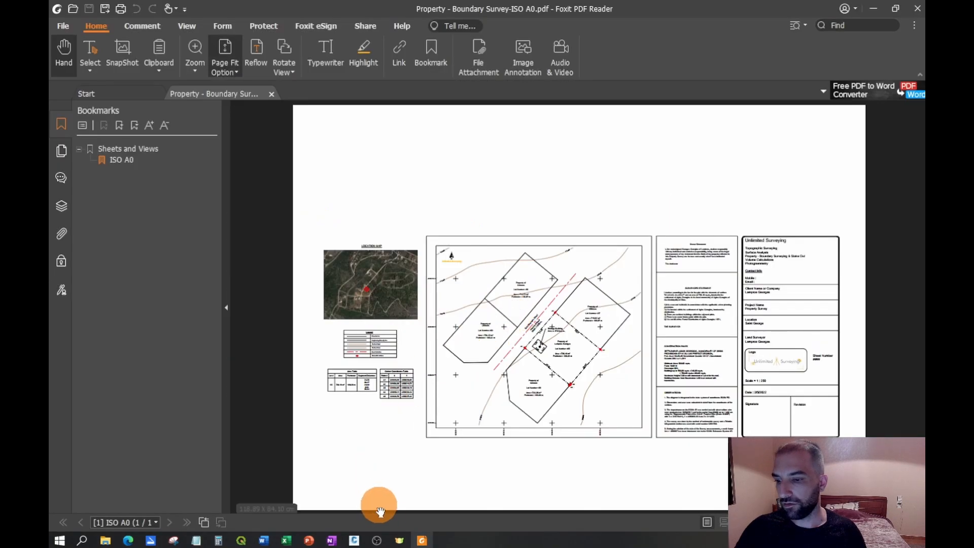
- Switch to PowerPoint and present Series_Presentetion.pptx from the Part 3 preview slide through to the closing slide
{"action": "left_click", "coordinate": [310, 541]}
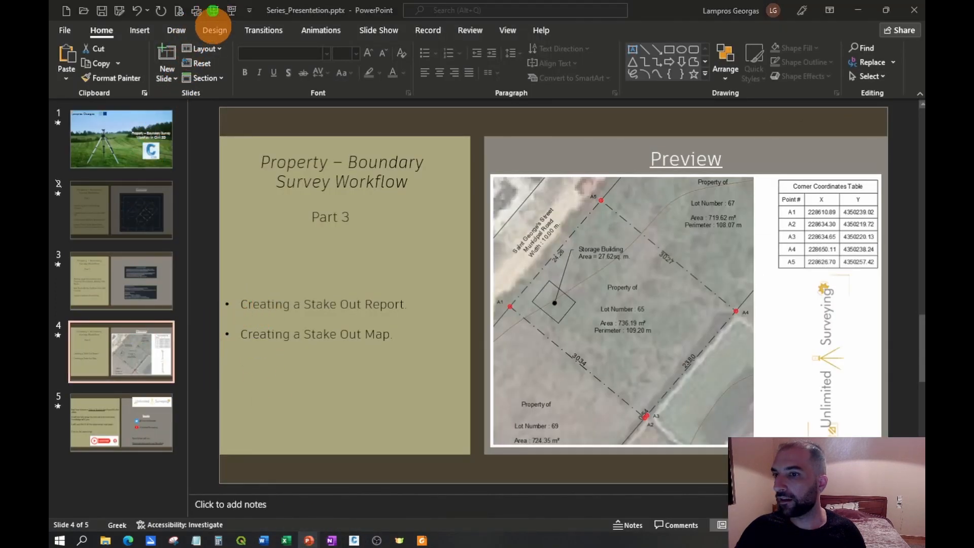
{"action": "left_click", "coordinate": [213, 10]}
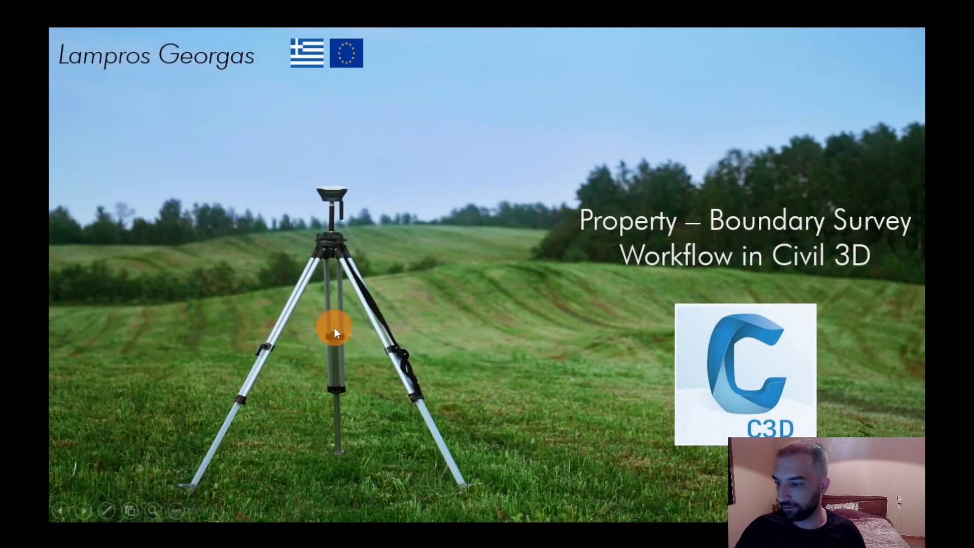
{"action": "key", "text": "Escape"}
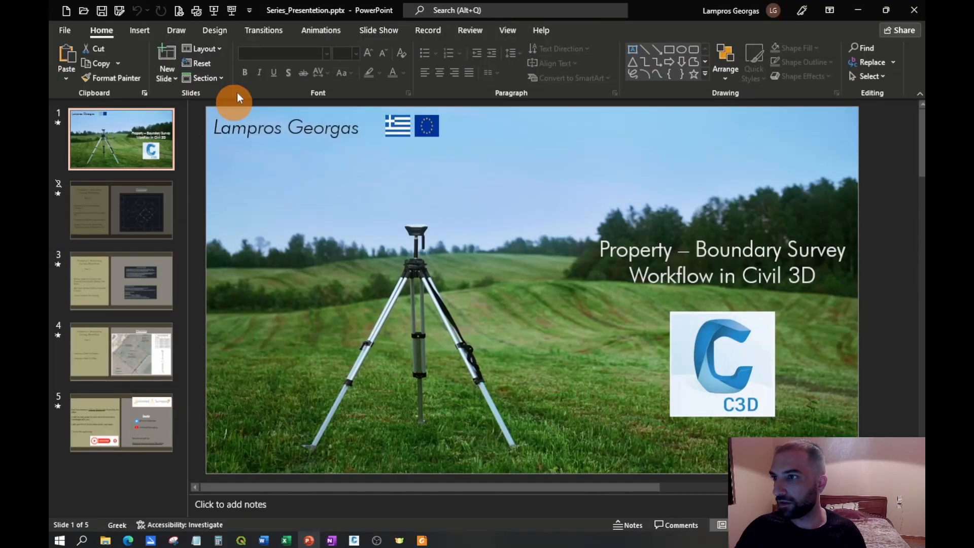
{"action": "left_click", "coordinate": [138, 352]}
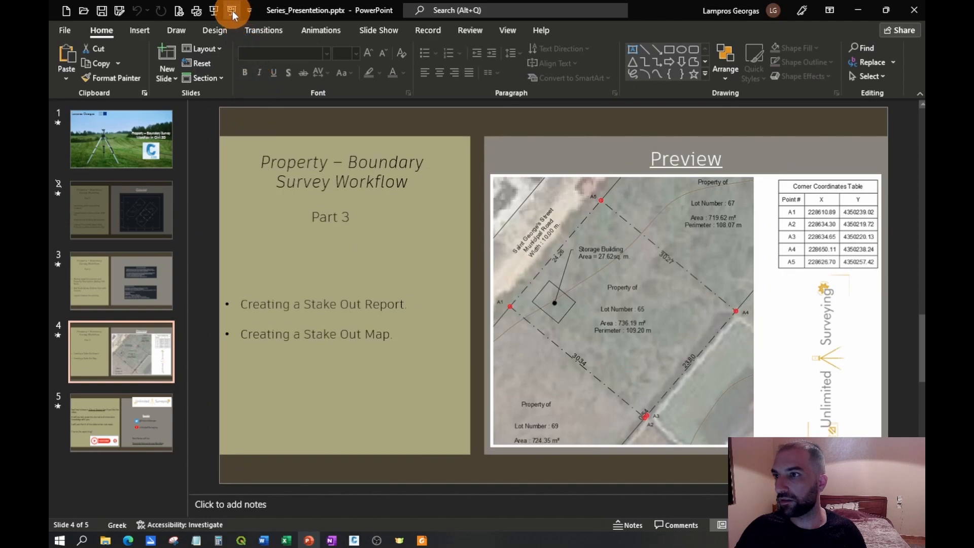
{"action": "left_click", "coordinate": [232, 10]}
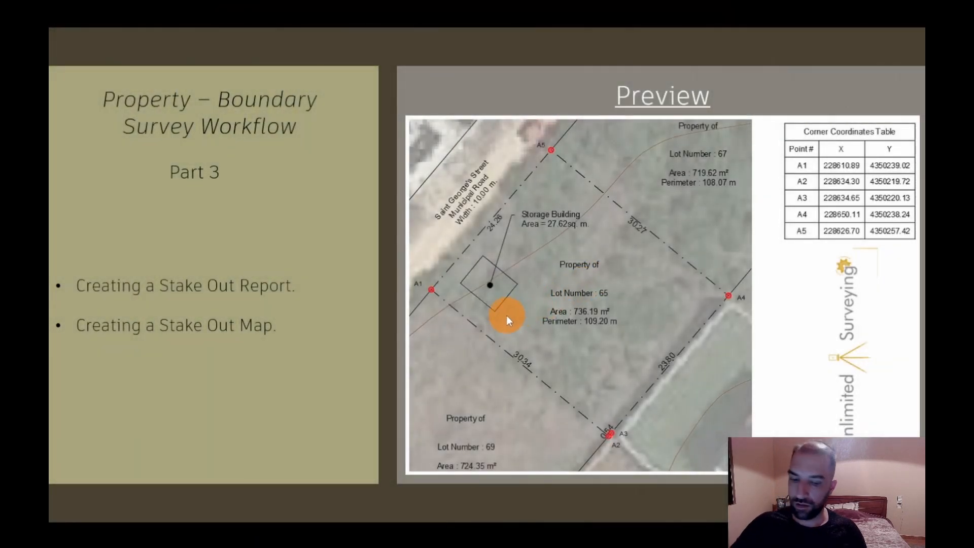
{"action": "left_click", "coordinate": [506, 315]}
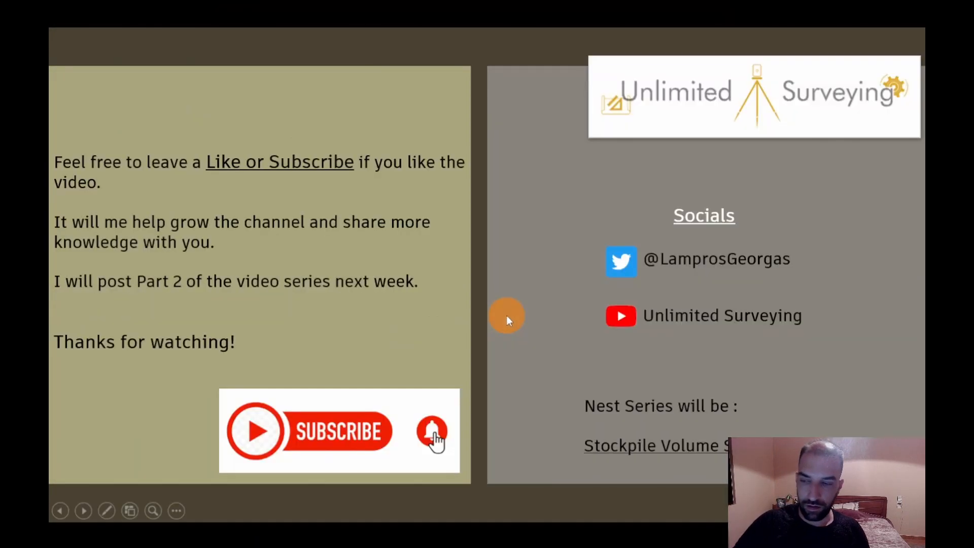